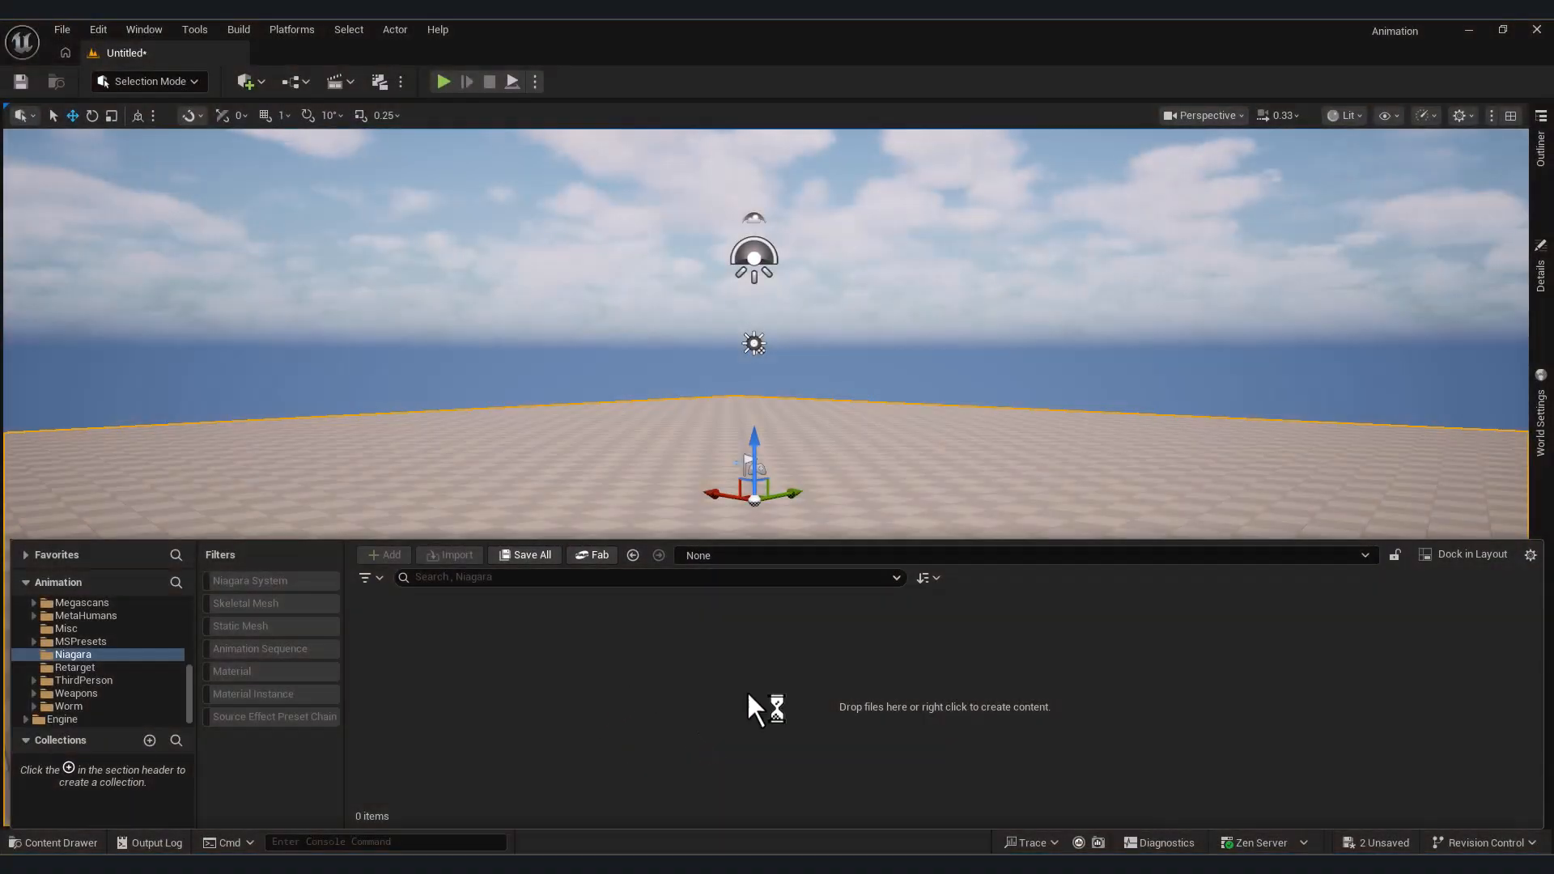
Create an empty Niagara System in the Niagara content folder and accept its default name
right_click(751, 709)
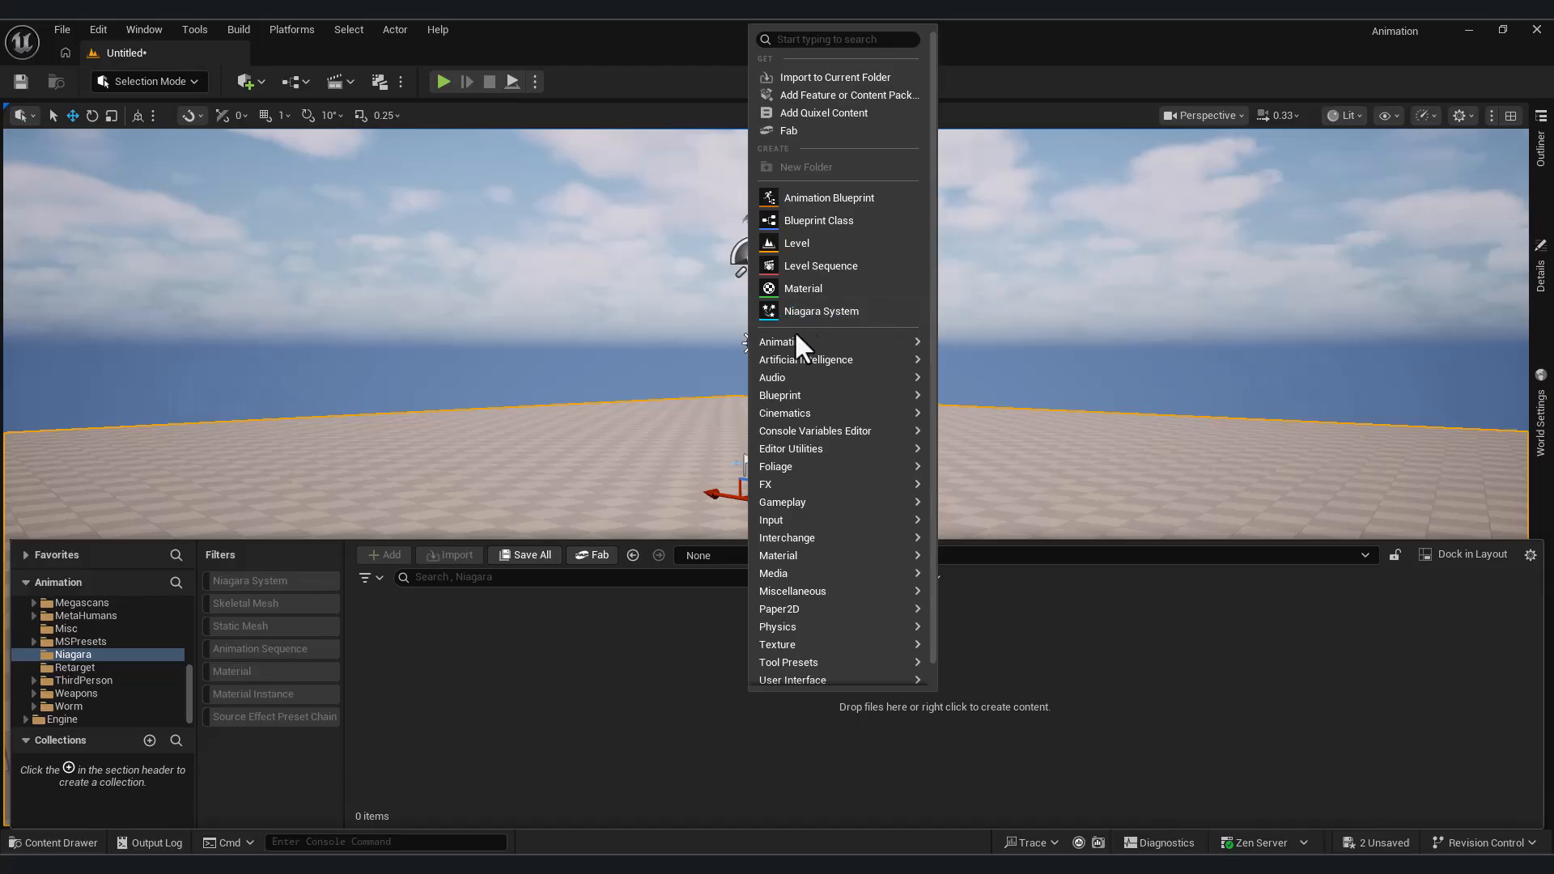
left_click(838, 310)
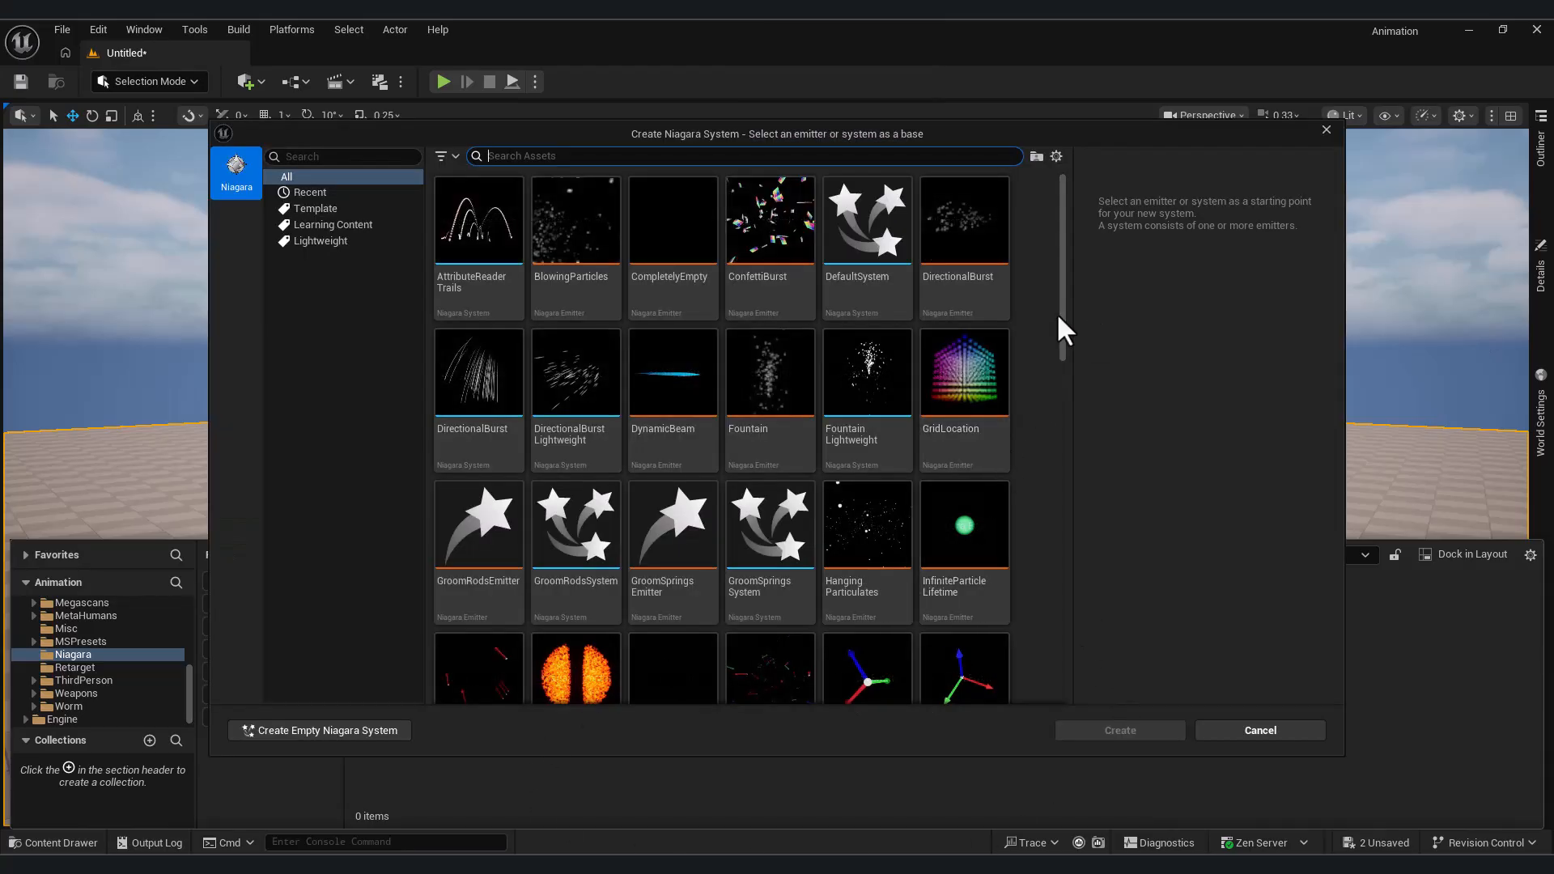
left_click_drag(1065, 341, 1092, 246)
left_click_drag(999, 136, 1053, 165)
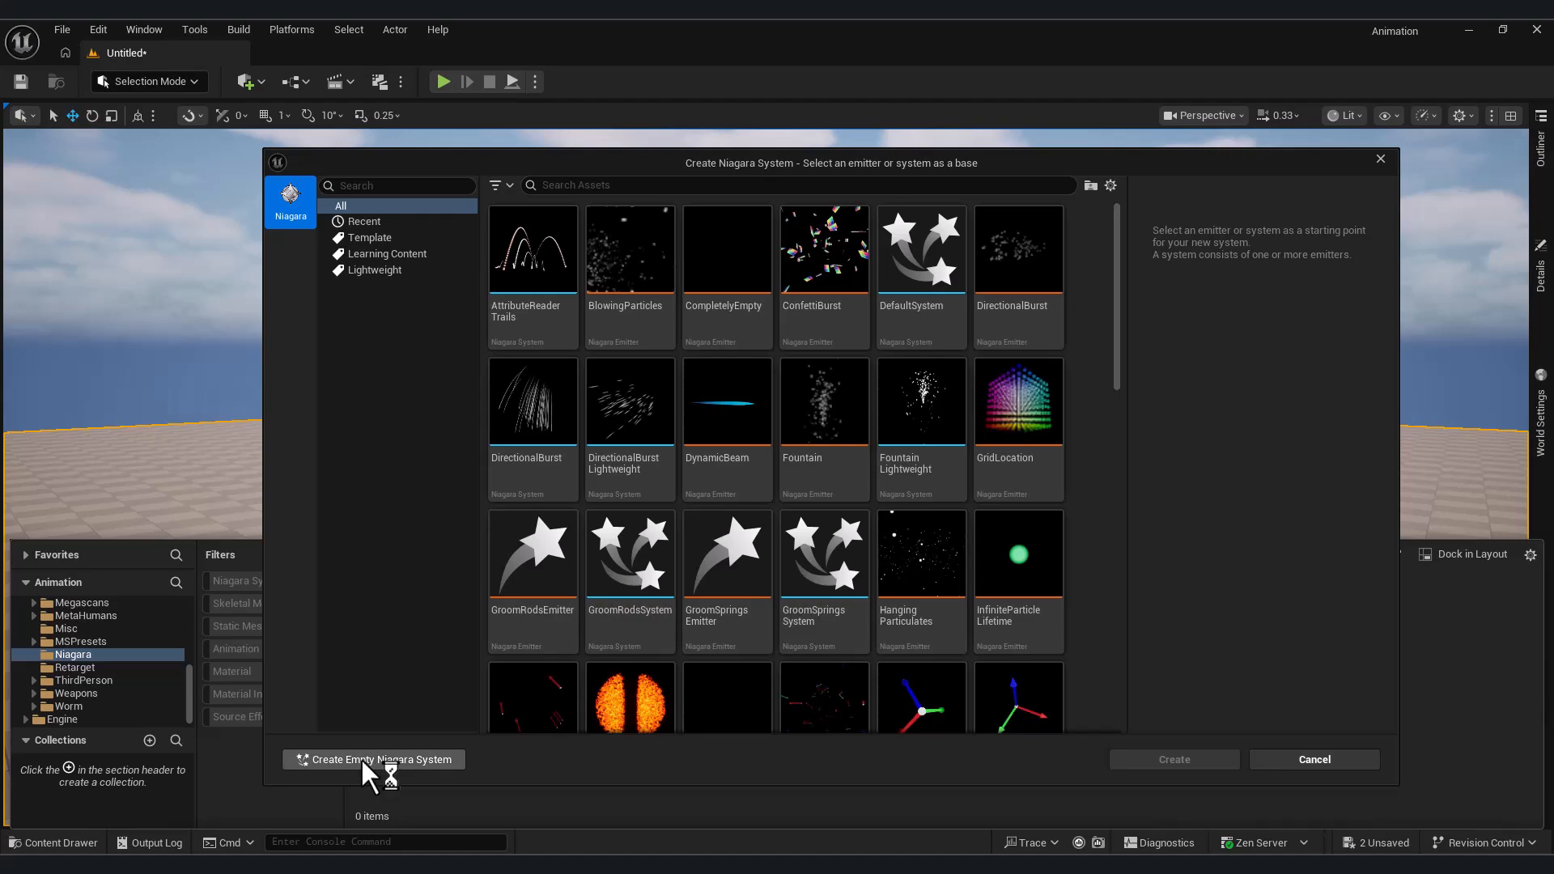
scroll(712, 654, "down", 4)
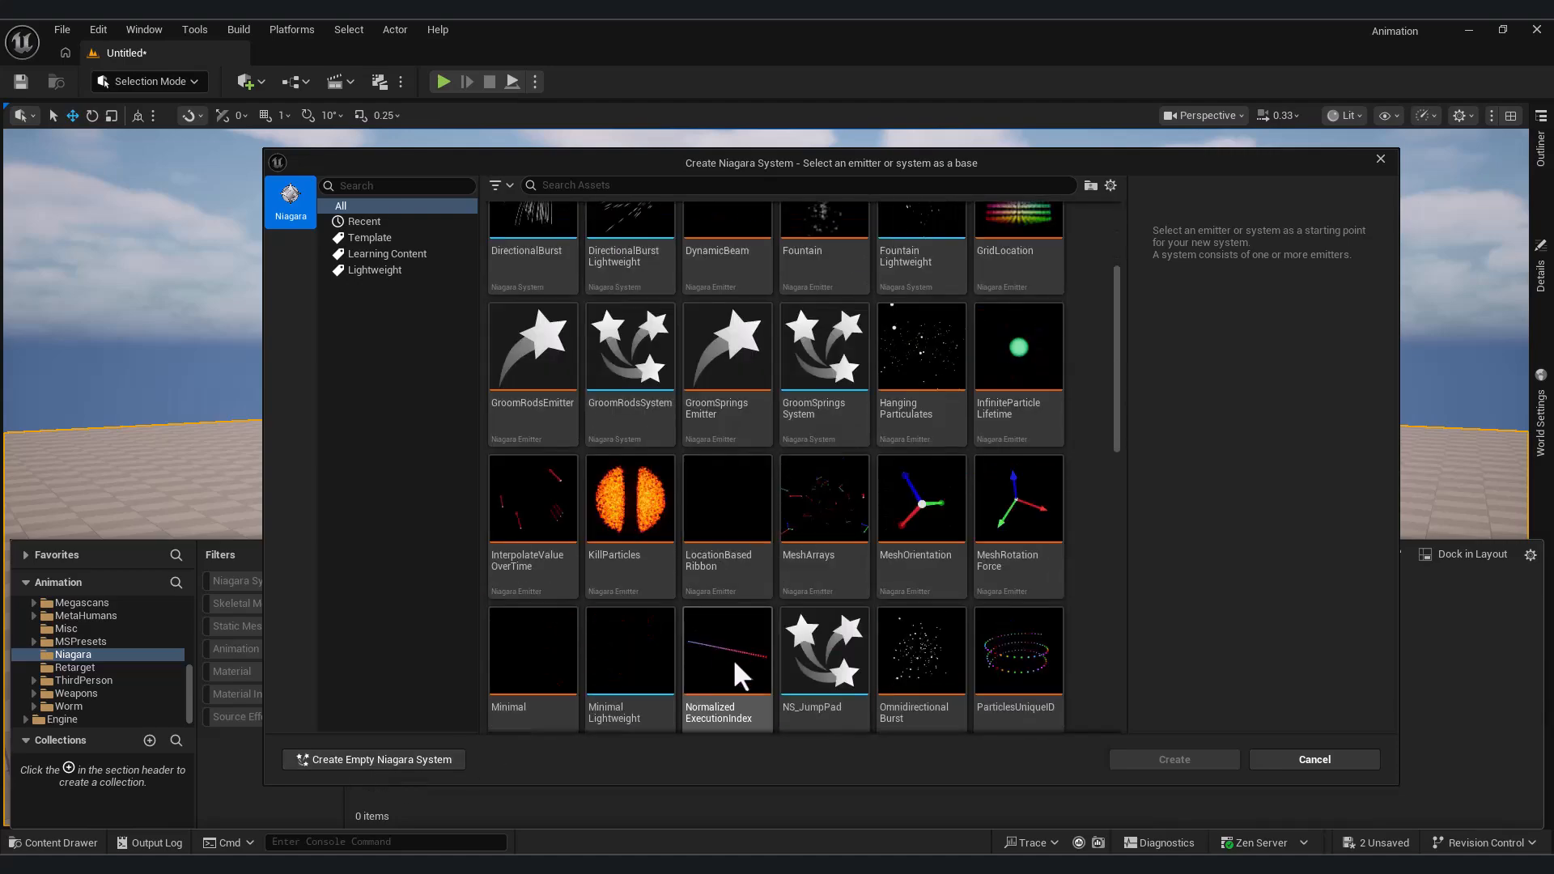
left_click(327, 759)
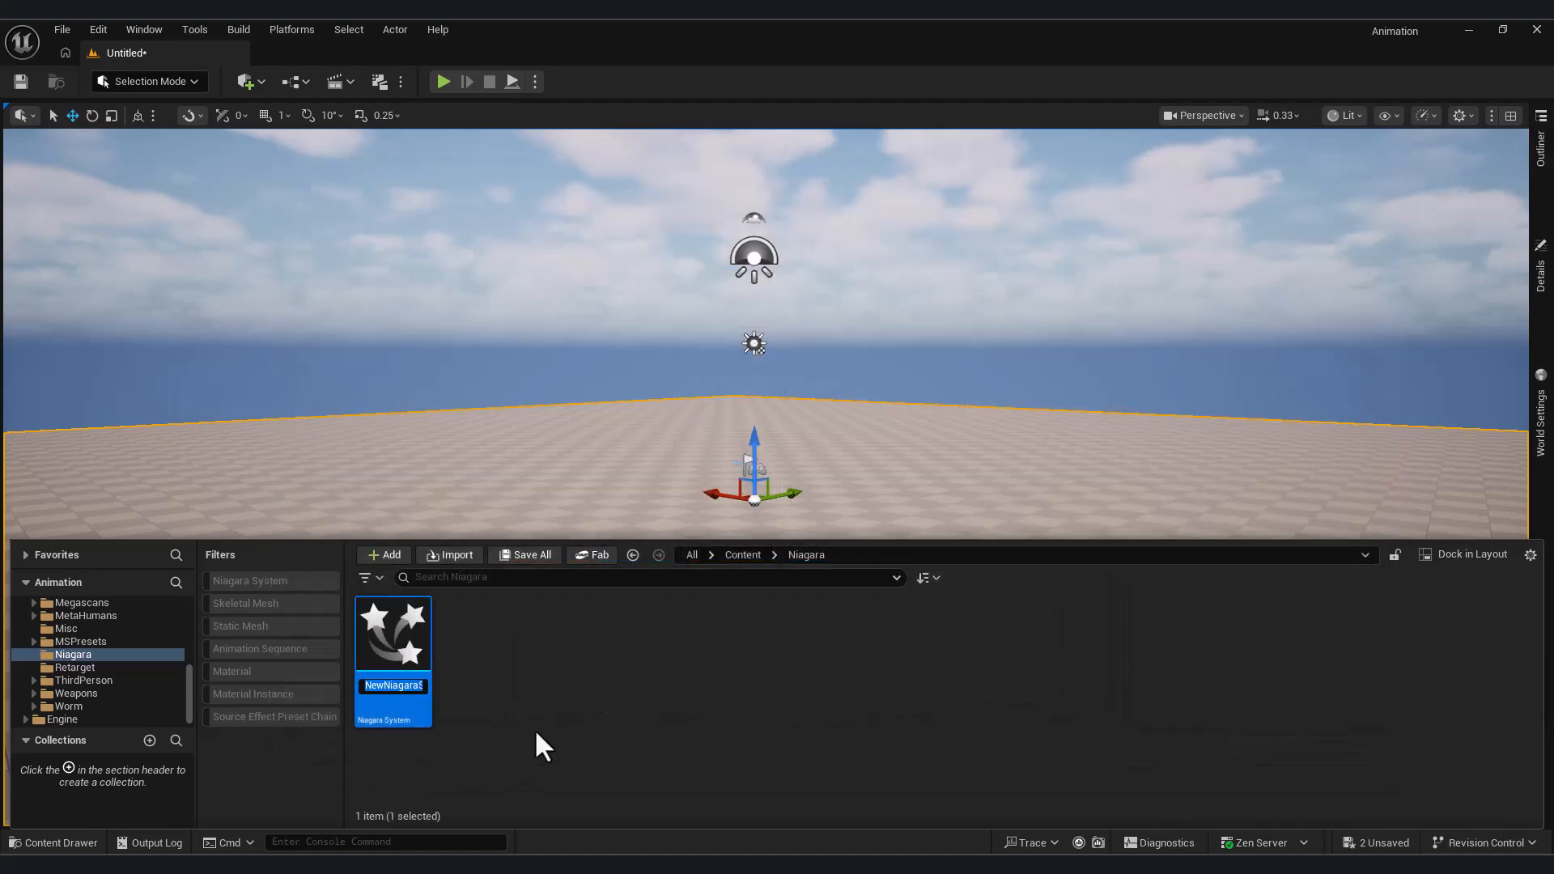
key("Return")
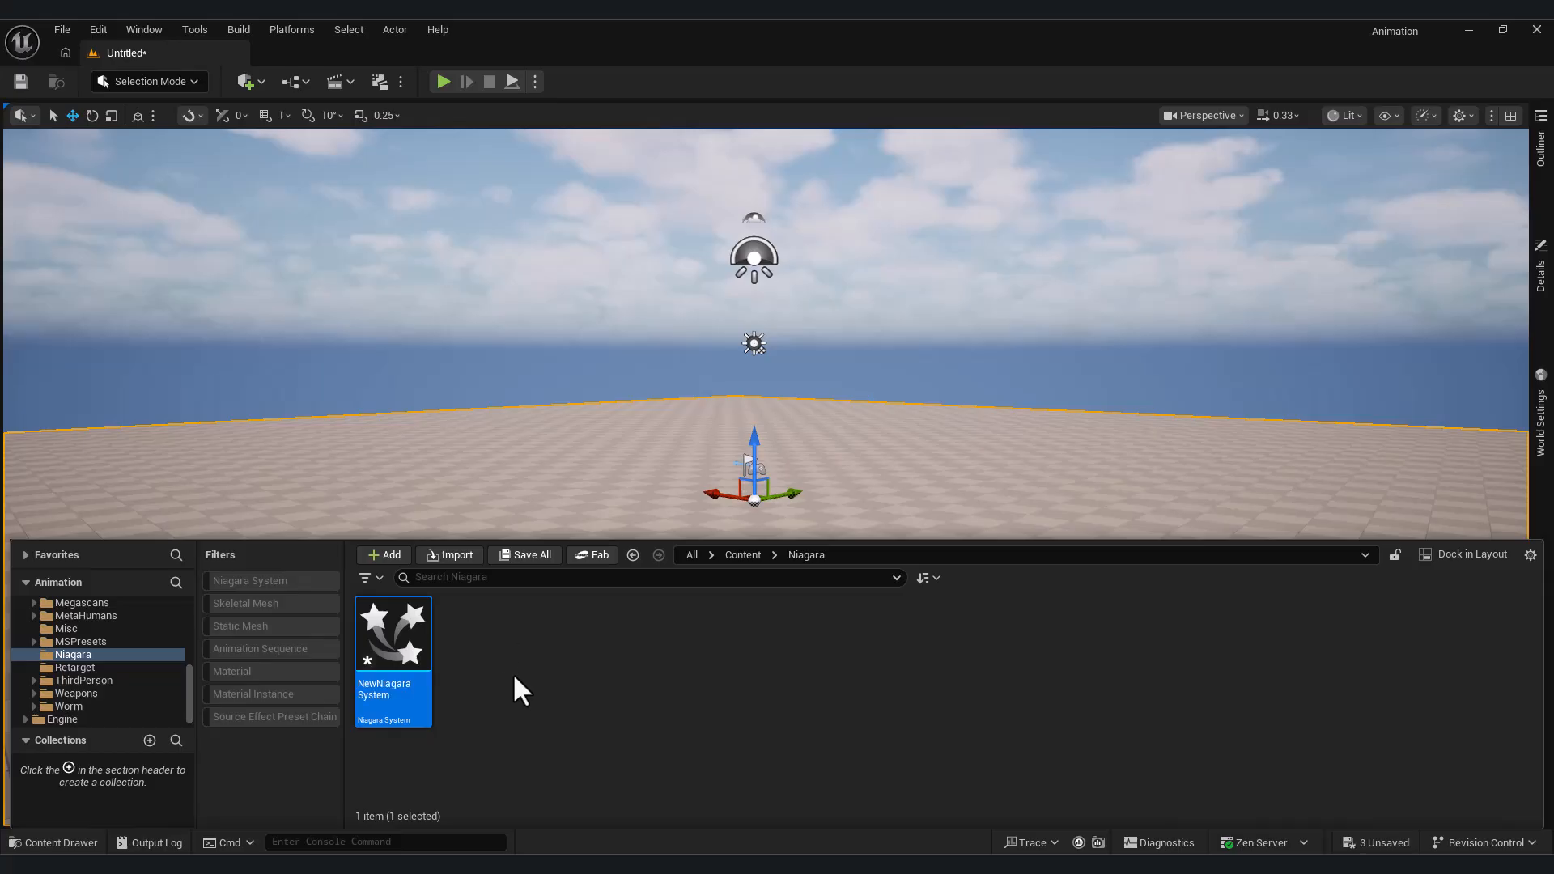
Open the new Niagara System for editing and reposition its system node in the overview graph
double_click(415, 662)
left_click(1268, 673)
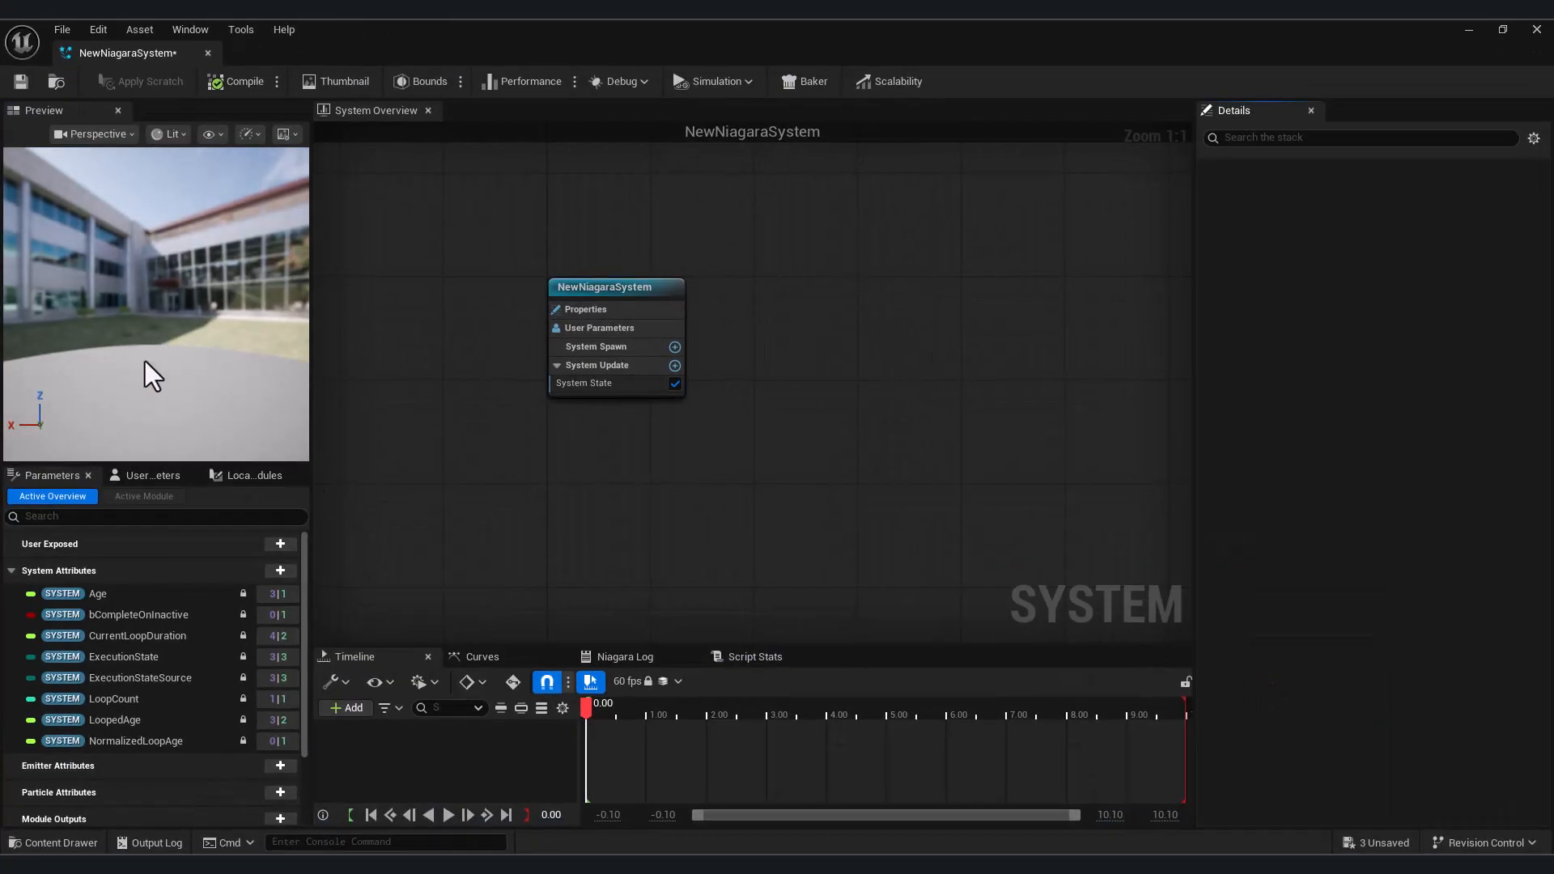
mouse_move(743, 478)
right_mouse_down()
mouse_move(707, 438)
mouse_move(734, 457)
right_mouse_up()
left_click(614, 281)
left_click_drag(668, 270, 694, 271)
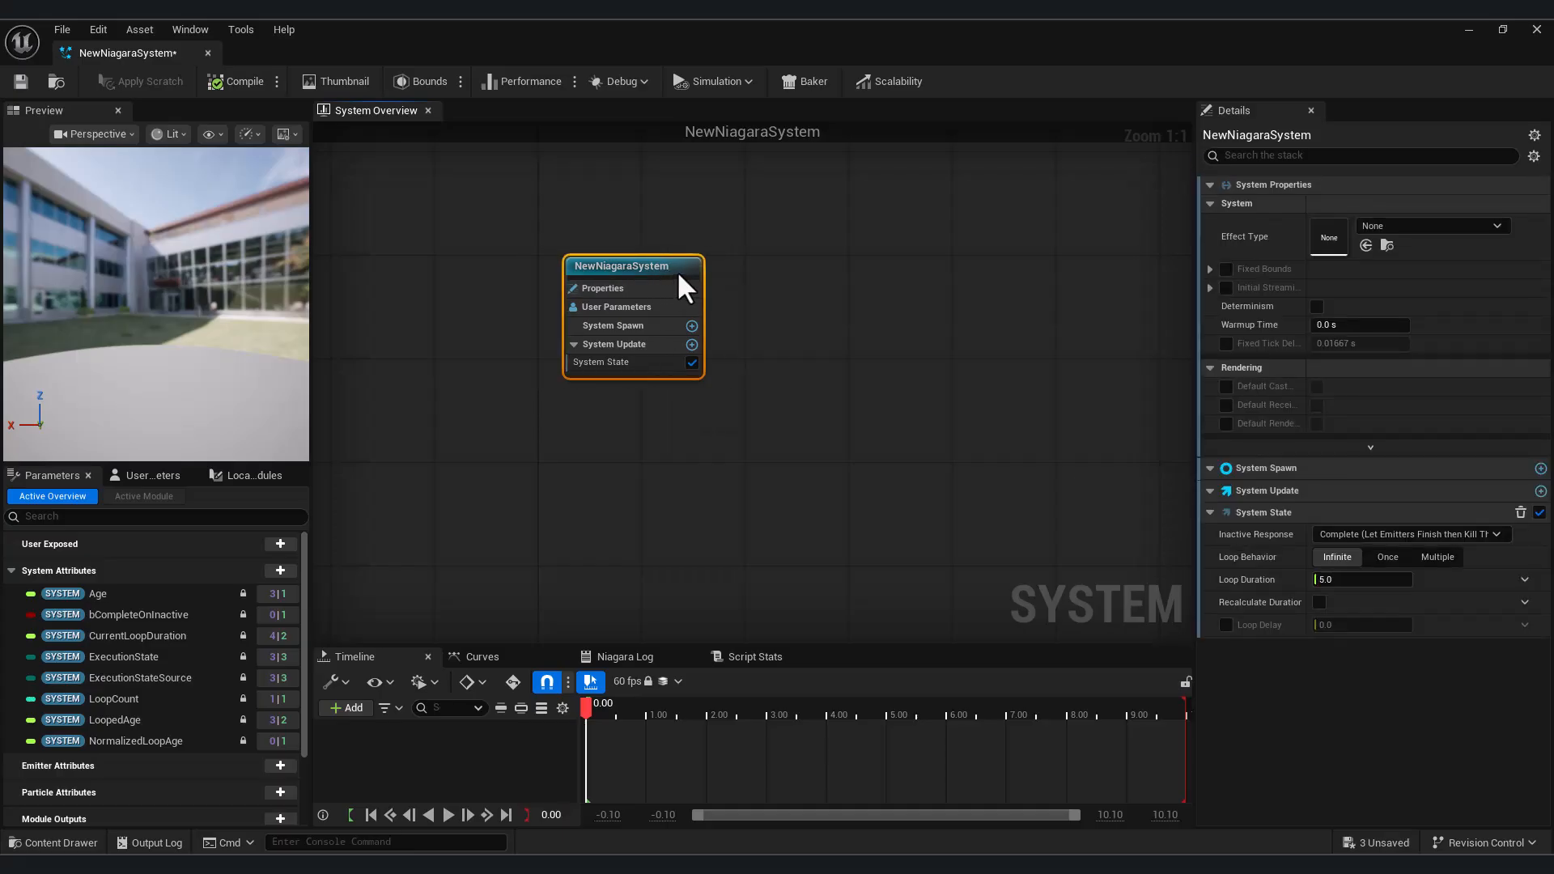
right_click_drag(801, 462, 726, 463)
left_click(819, 443)
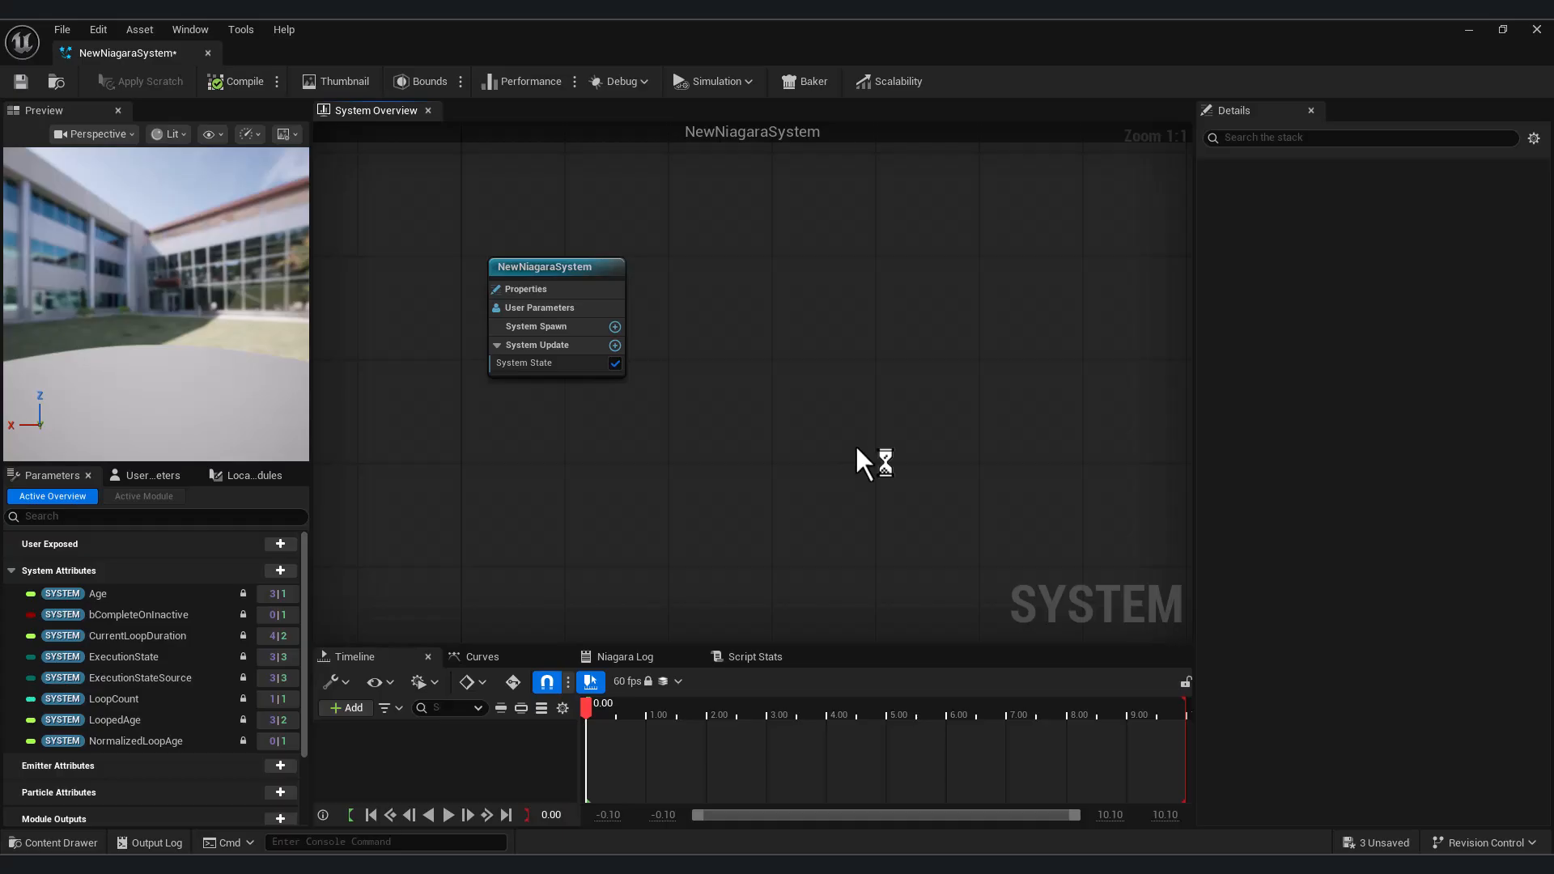
Add the Fountain template emitter to the system and orbit the preview around its particles
right_click(867, 310)
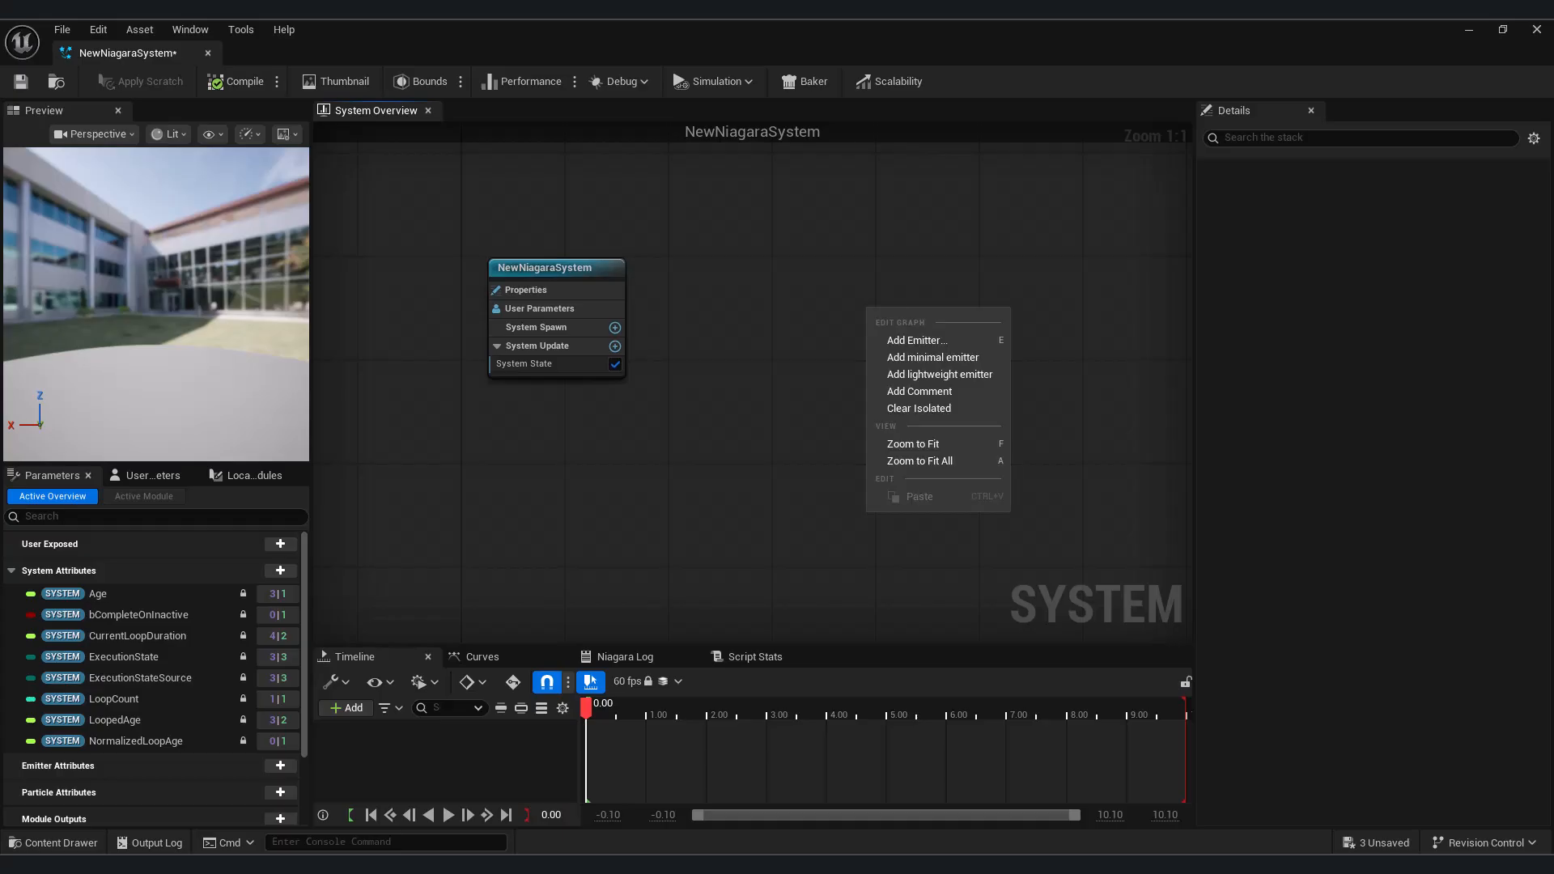
left_click(906, 338)
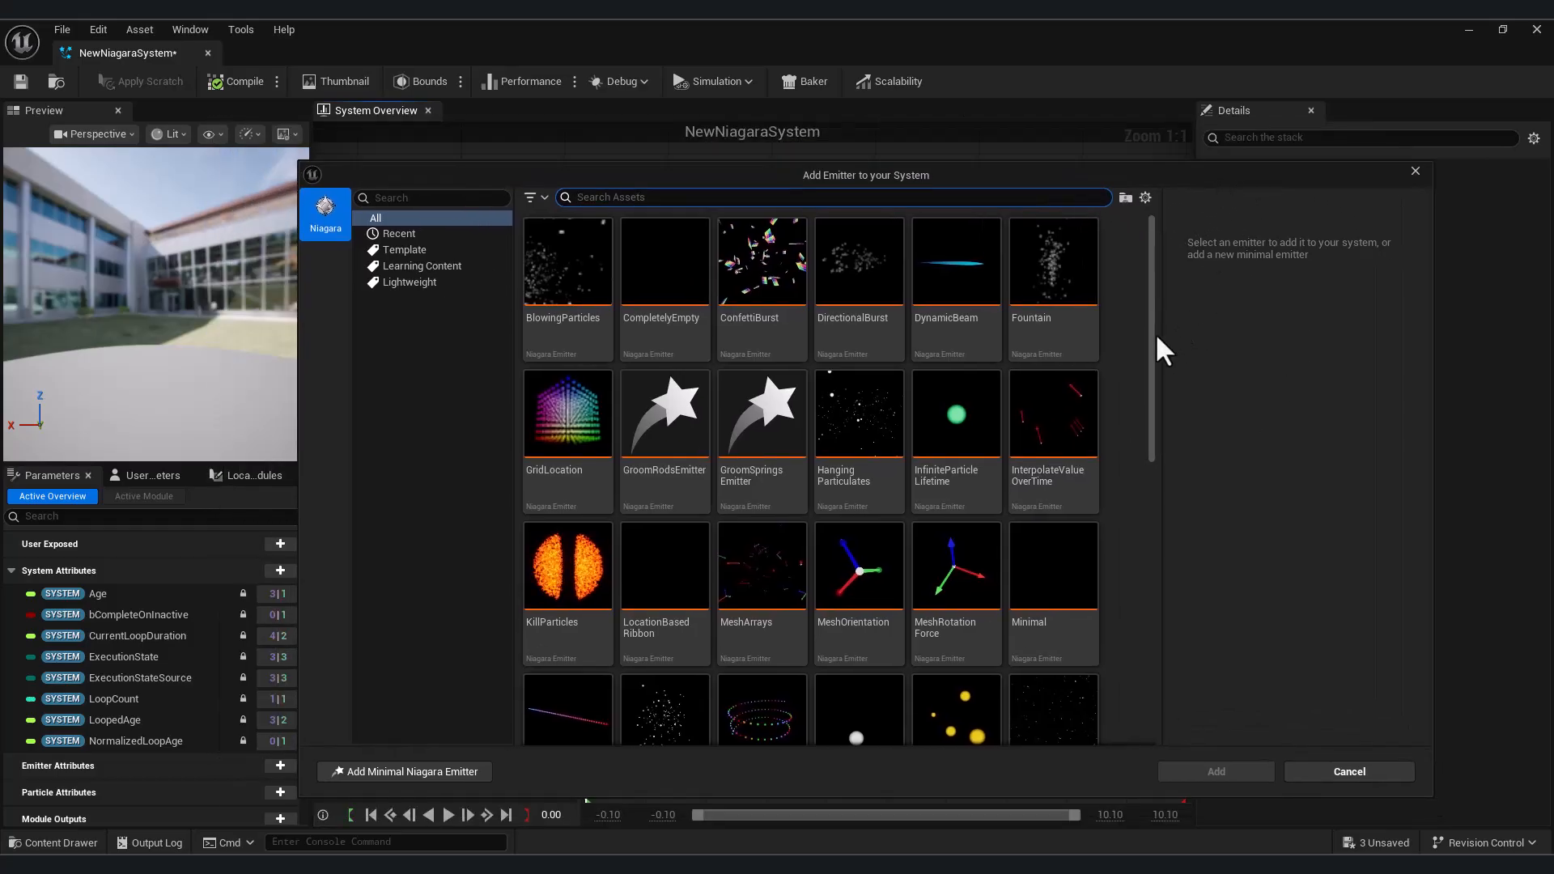
mouse_move(1155, 335)
left_mouse_down()
mouse_move(1134, 649)
mouse_move(1141, 333)
left_mouse_up()
left_click(1057, 275)
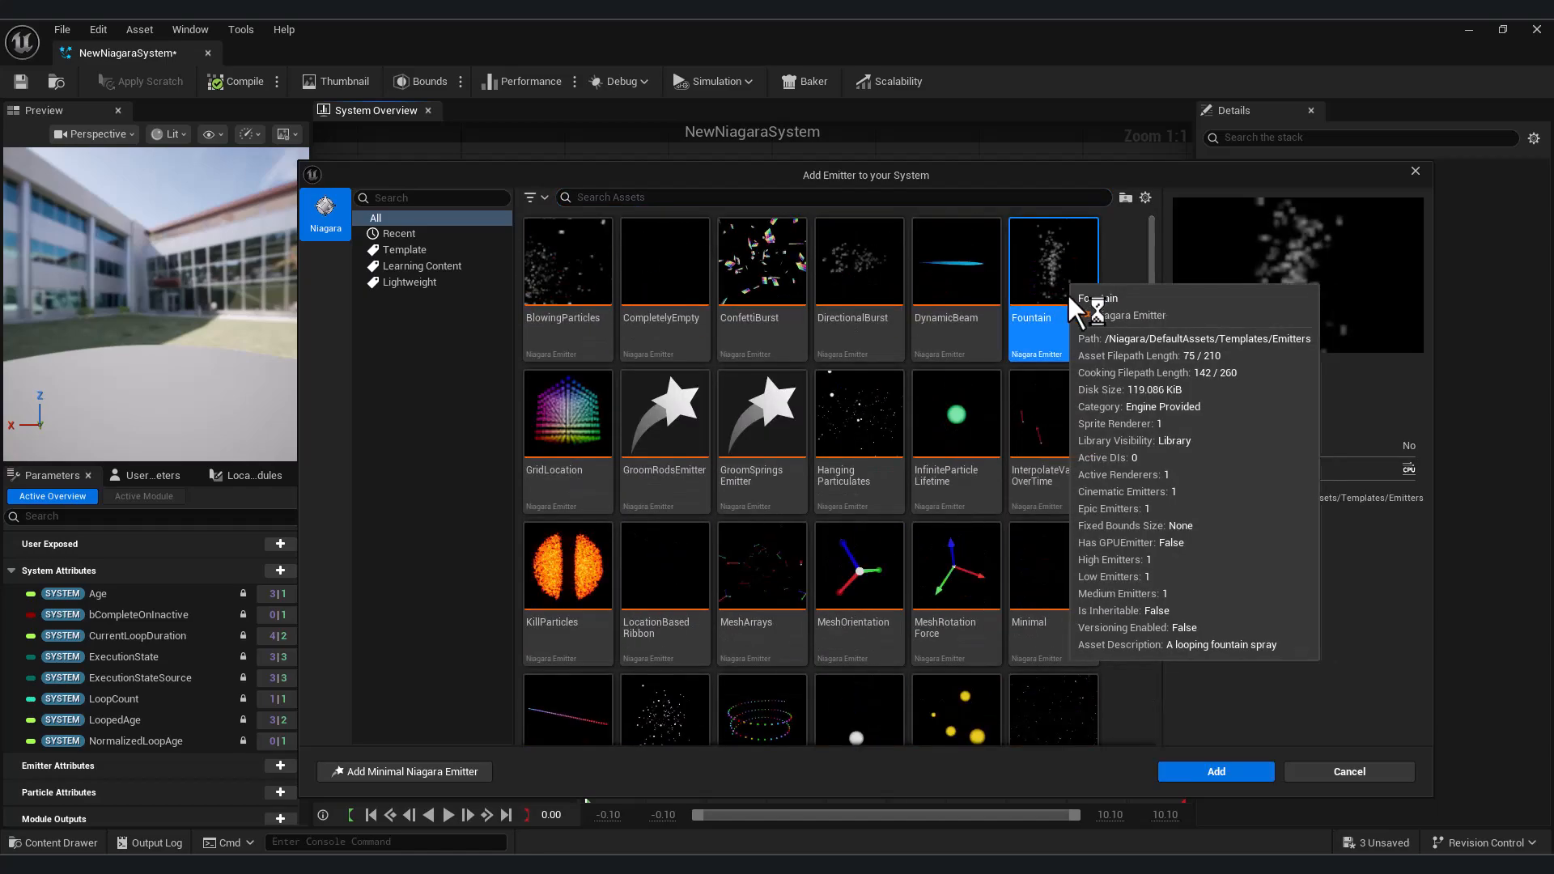
left_click(1215, 770)
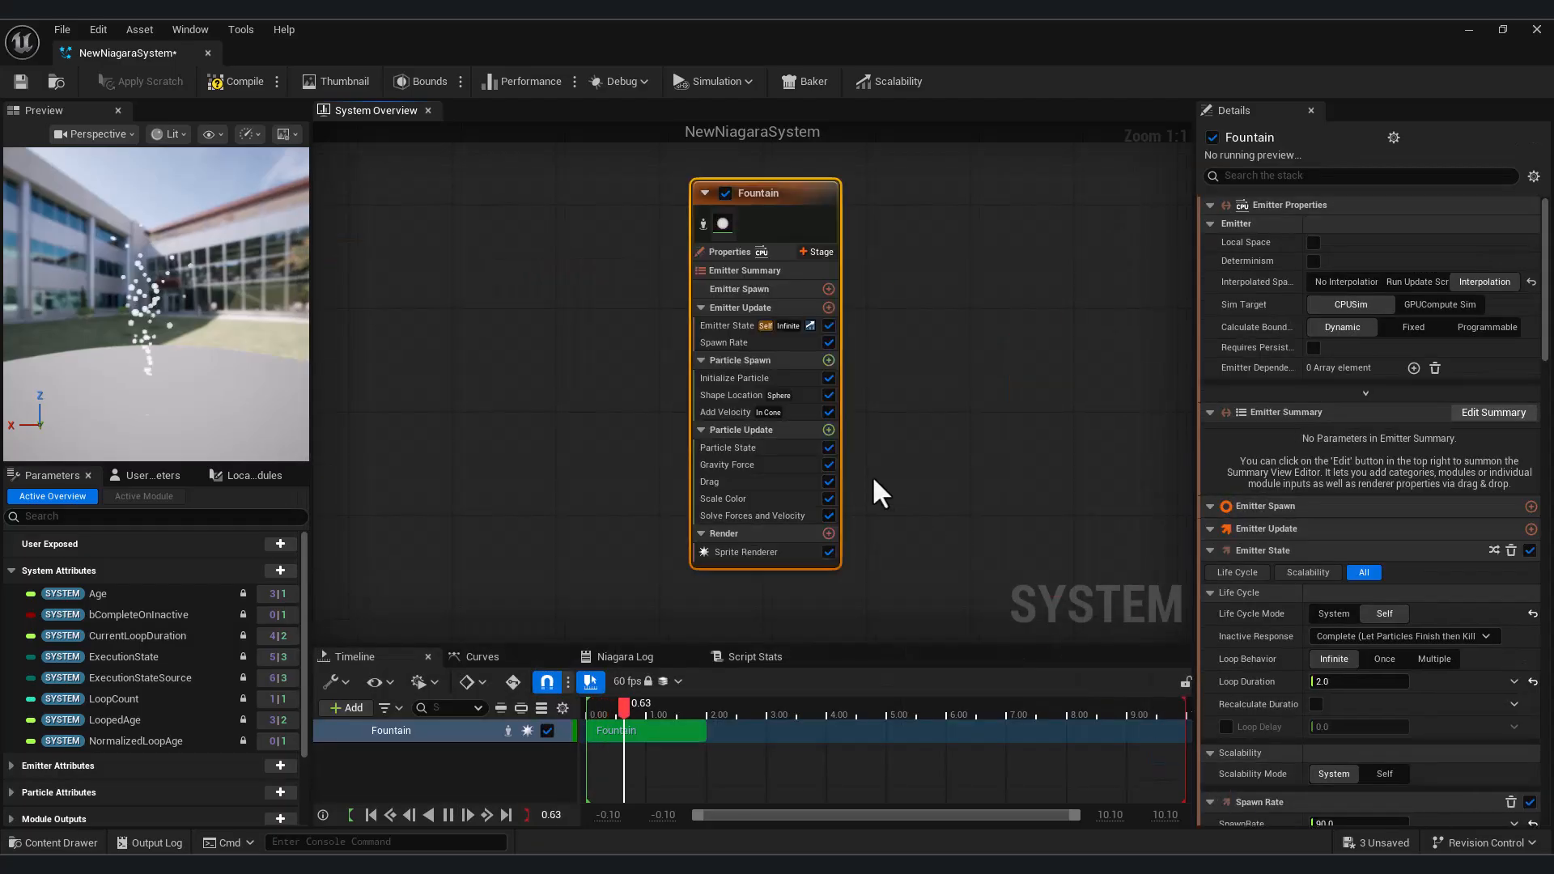
mouse_move(203, 339)
left_mouse_down()
mouse_move(235, 340)
mouse_move(204, 338)
left_mouse_up()
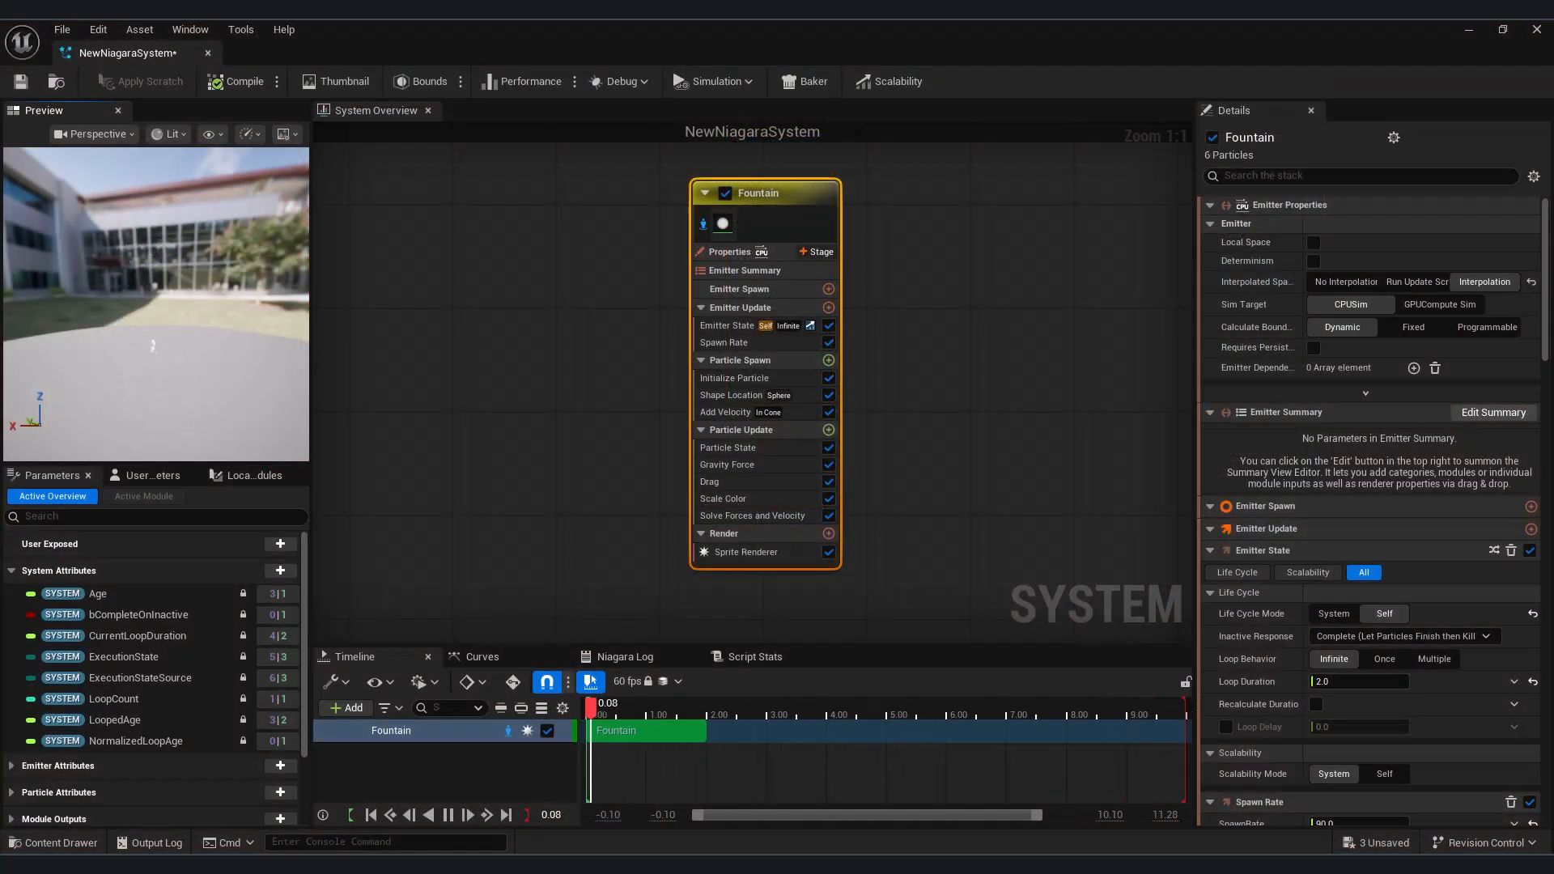
left_click_drag(166, 353, 45, 353)
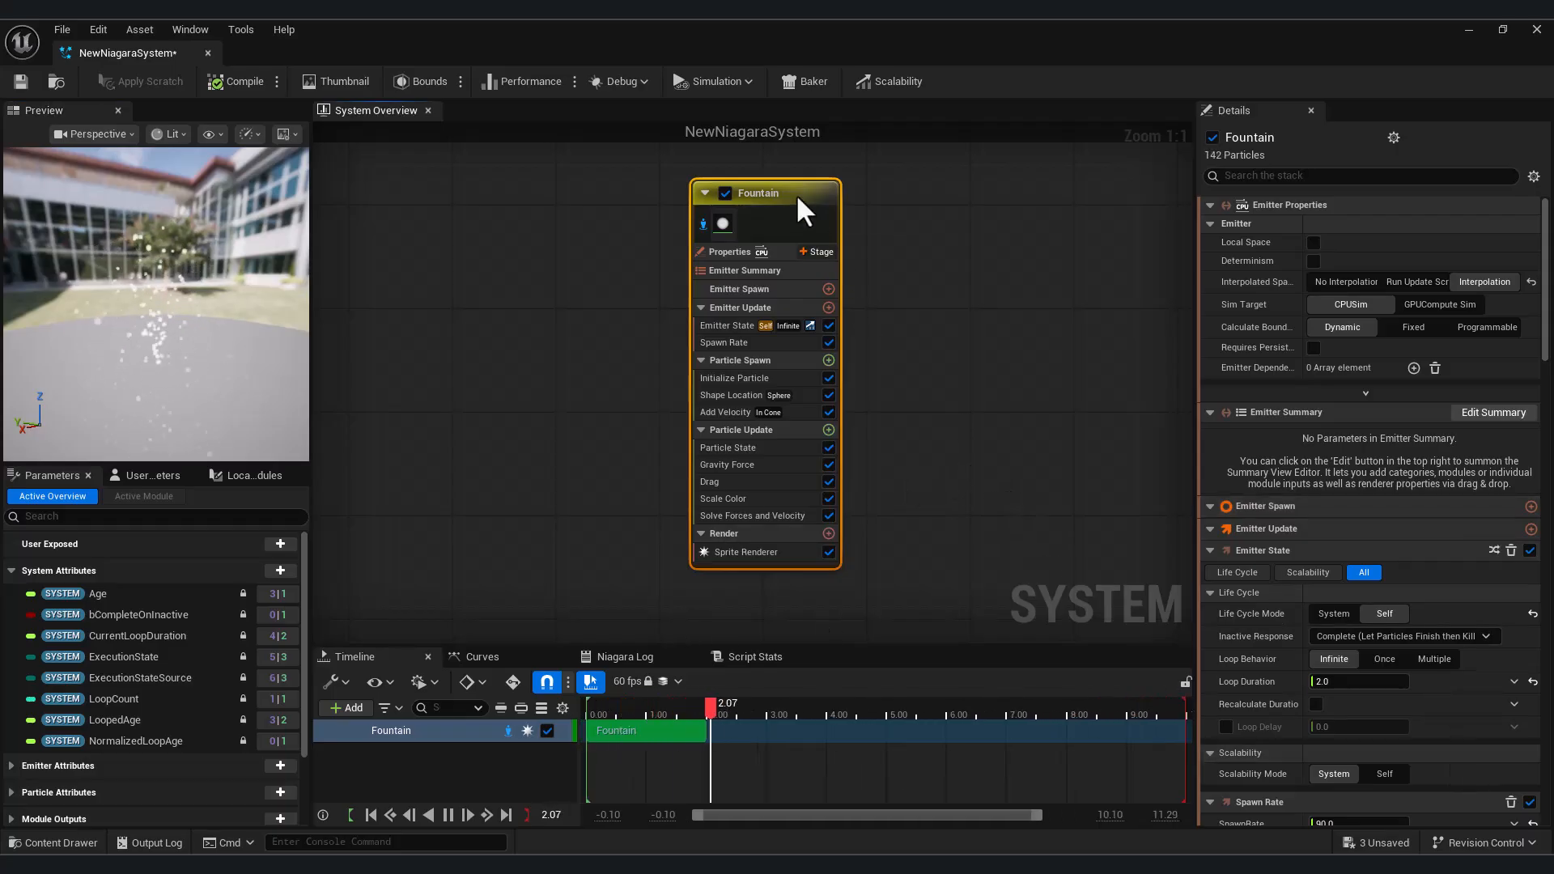
Collapse the Emitter Update, Particle Spawn and Particle Update groups of the Fountain emitter
left_click(697, 303)
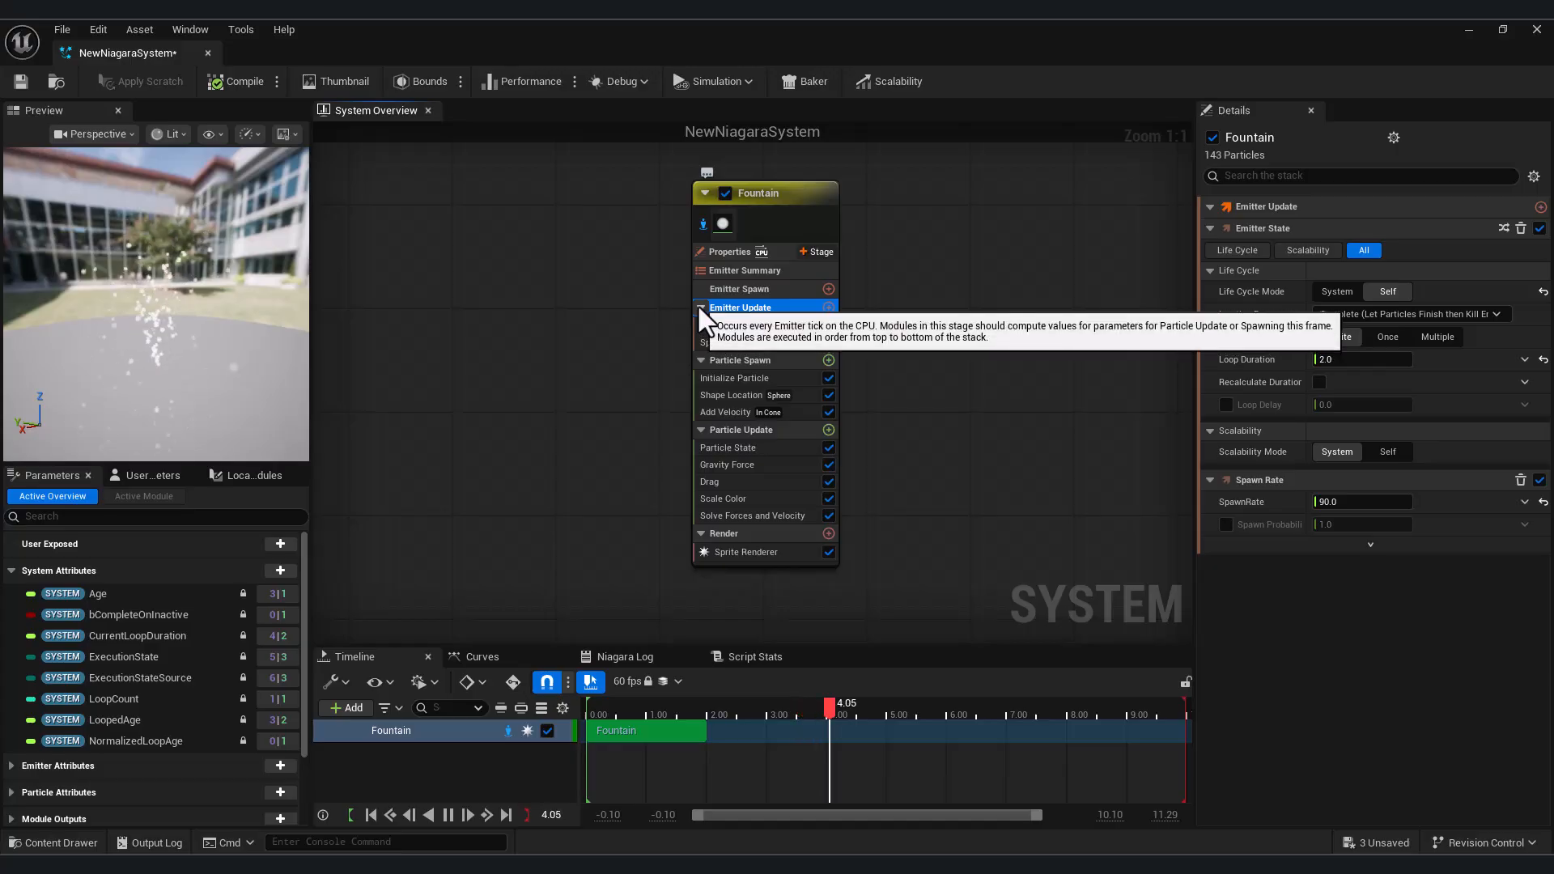
left_click(700, 307)
left_click(701, 325)
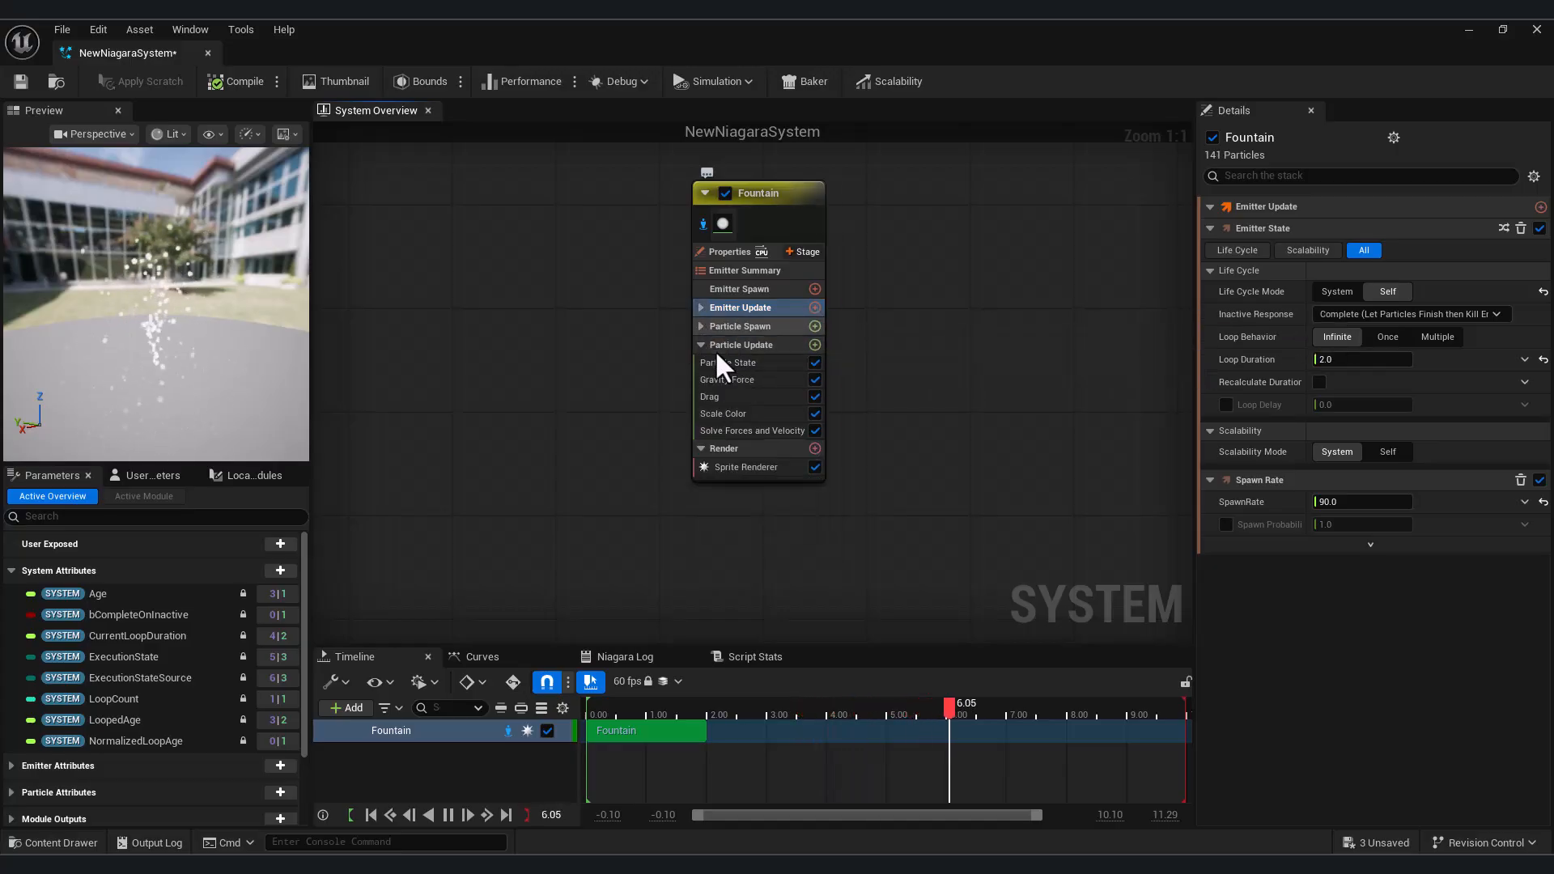
left_click(700, 346)
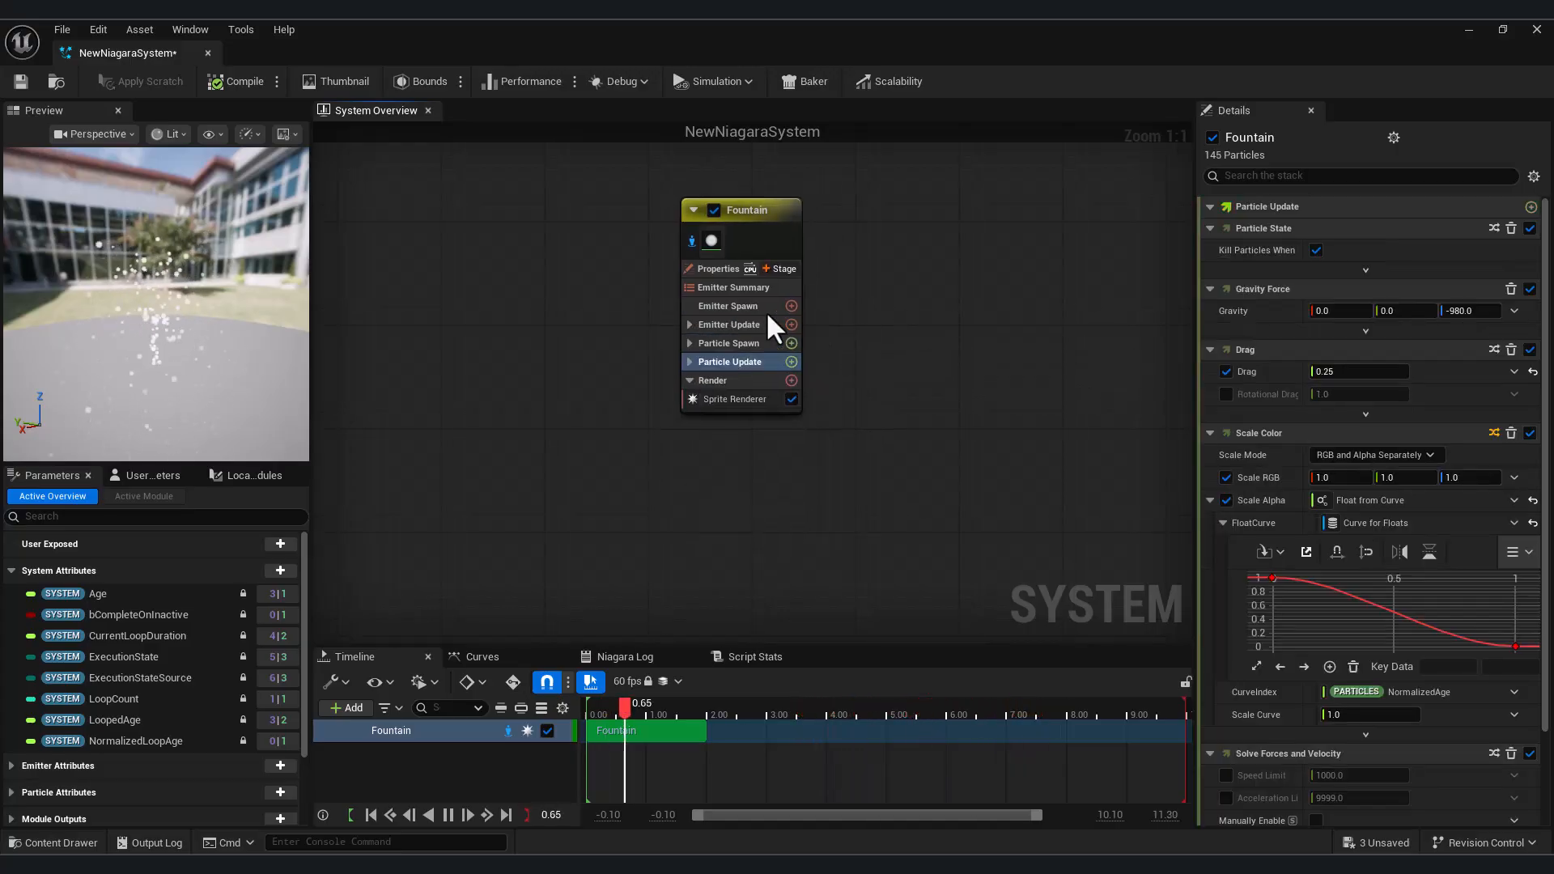
Examine the Fountain's Emitter Spawn and Emitter Update stages, including the Emitter State life cycle settings
left_click(750, 308)
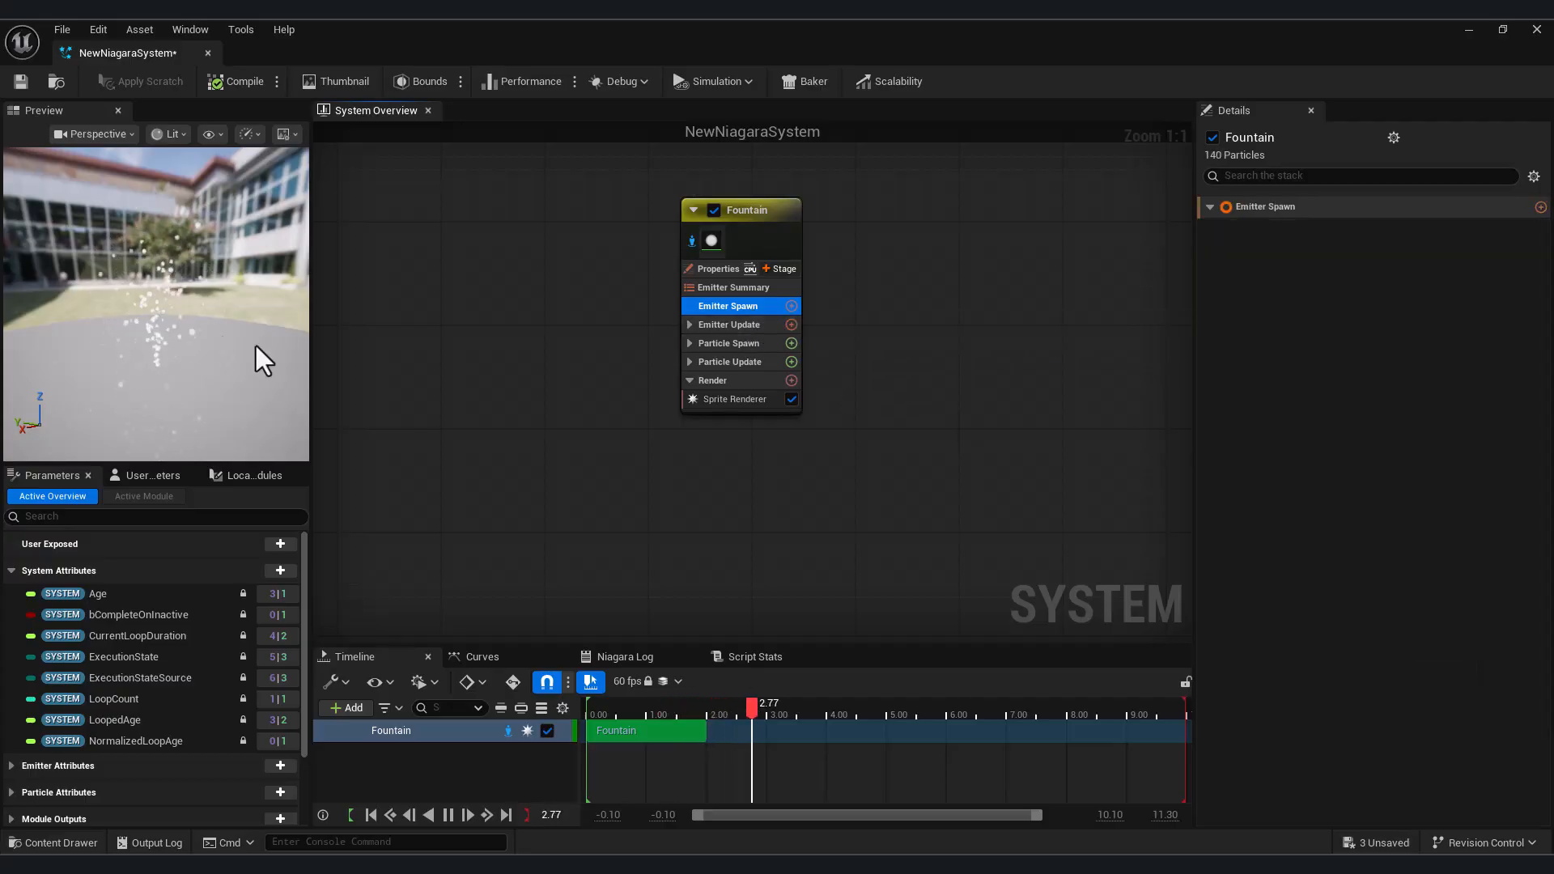
left_click(741, 324)
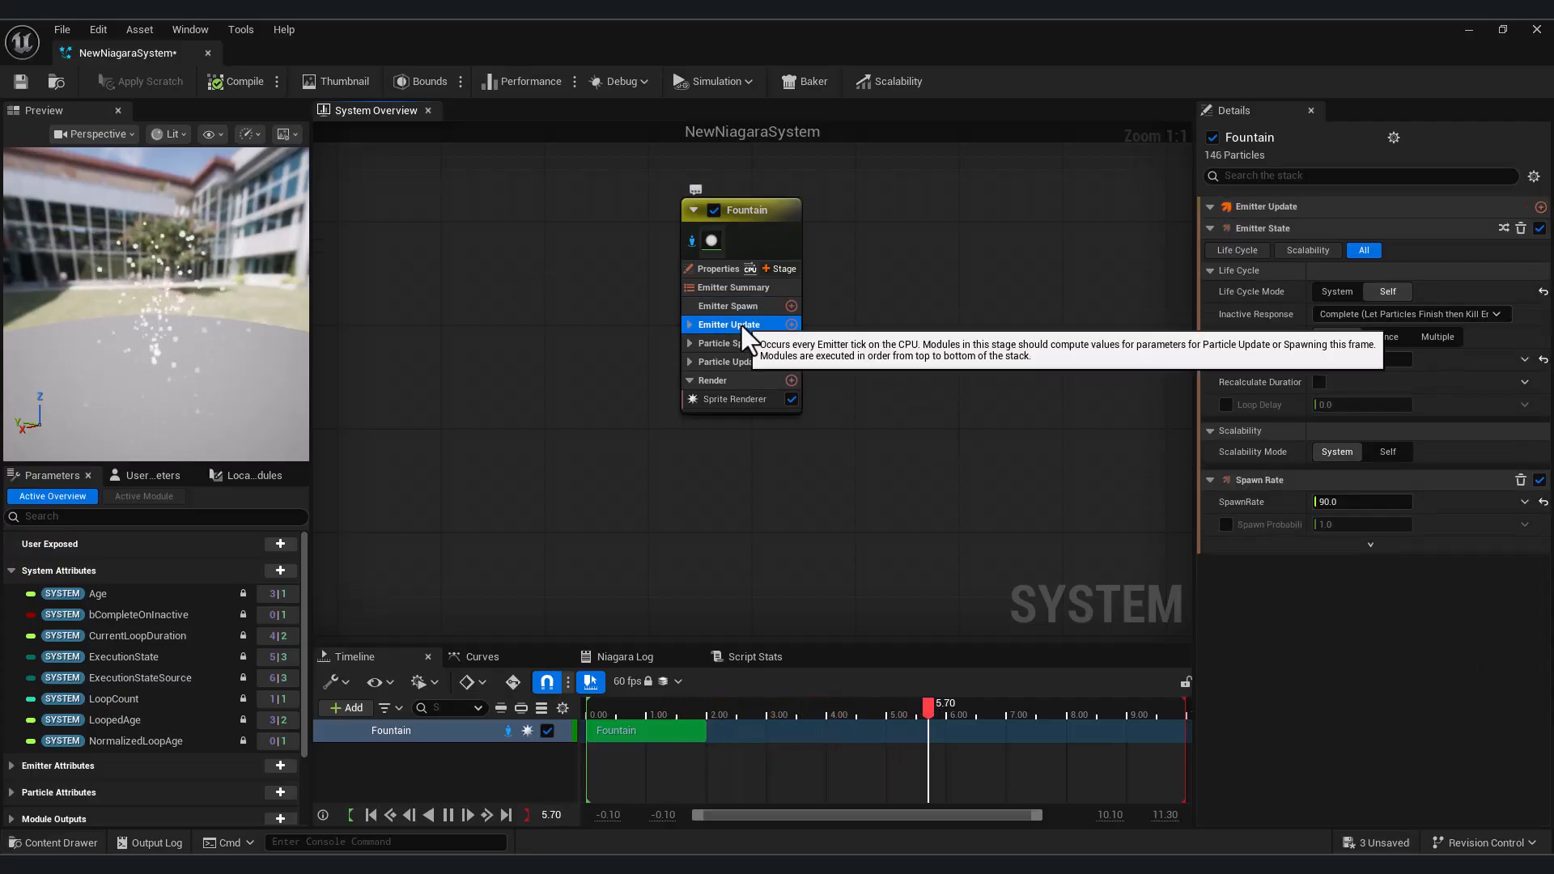
left_click(689, 324)
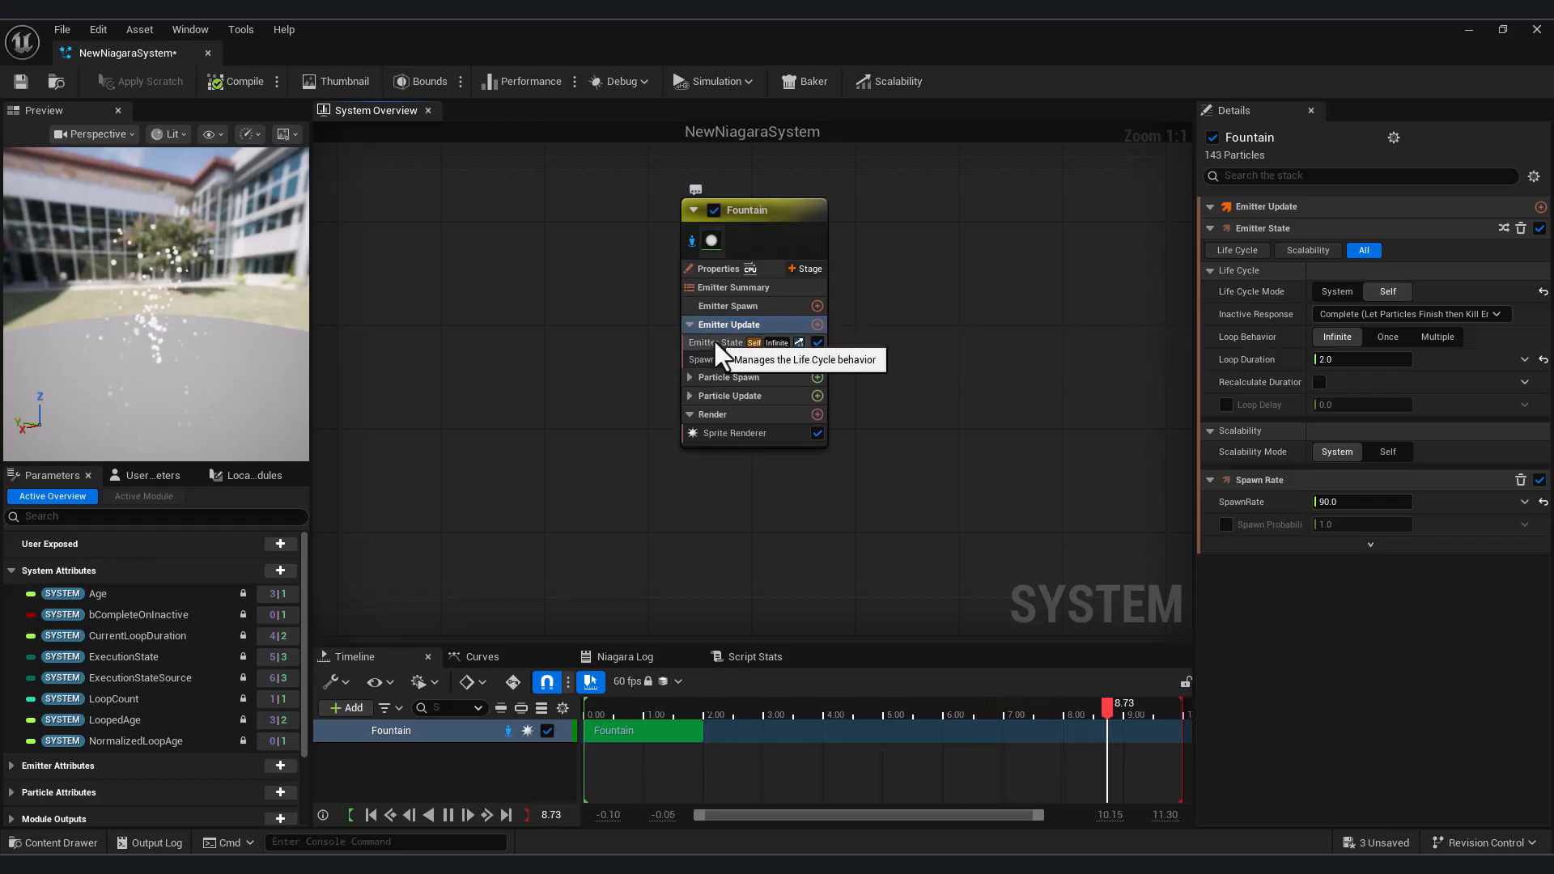
left_click(712, 343)
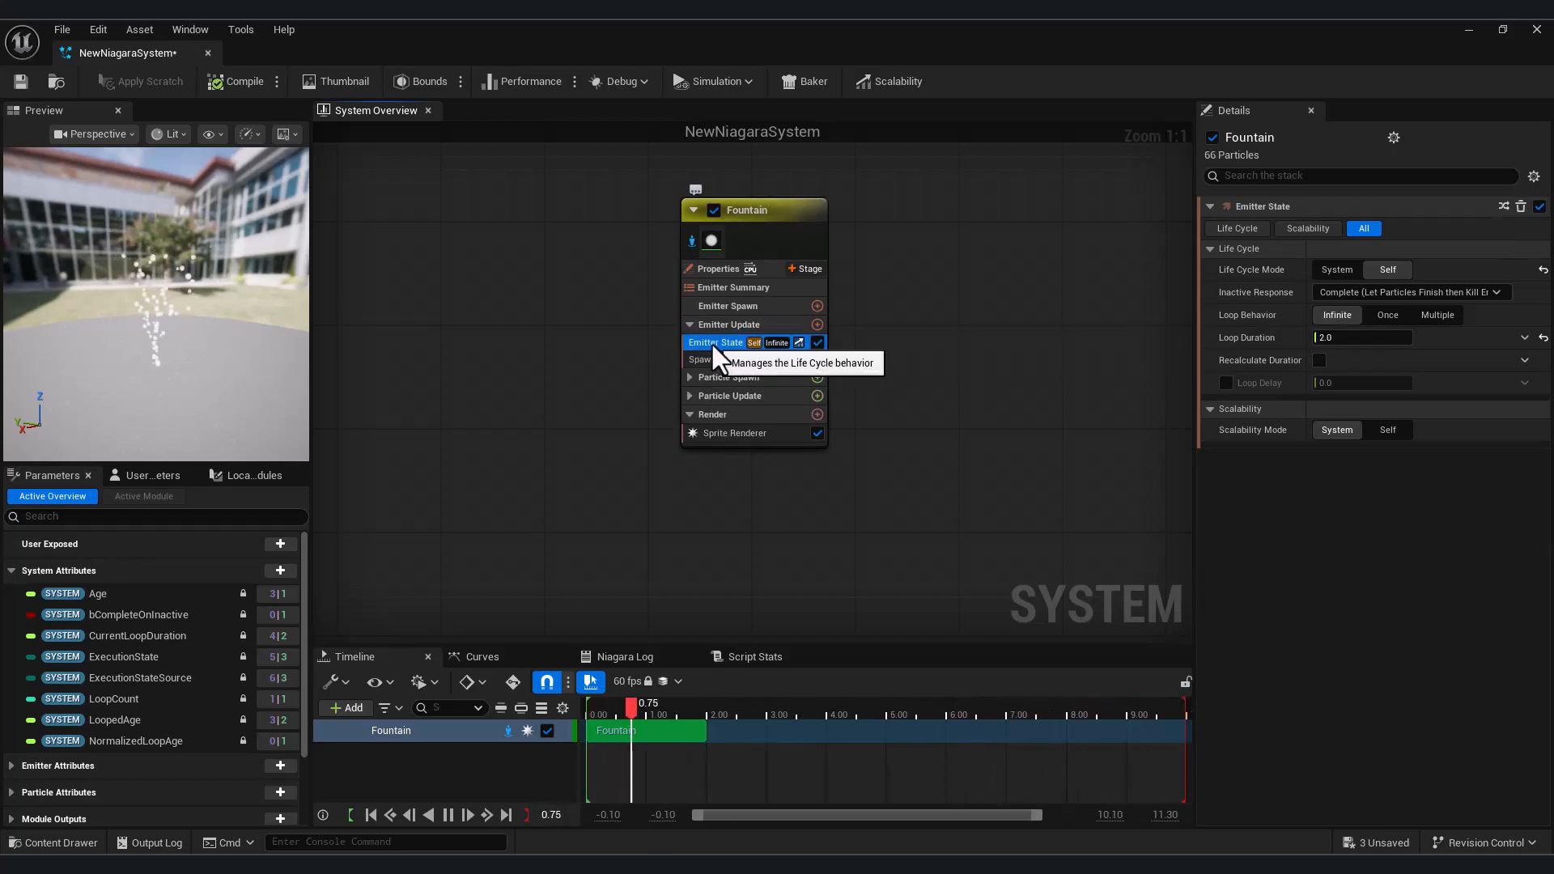
Set the SpawnRate of the Fountain emitter's Spawn Rate module to 1.0
left_click(718, 358)
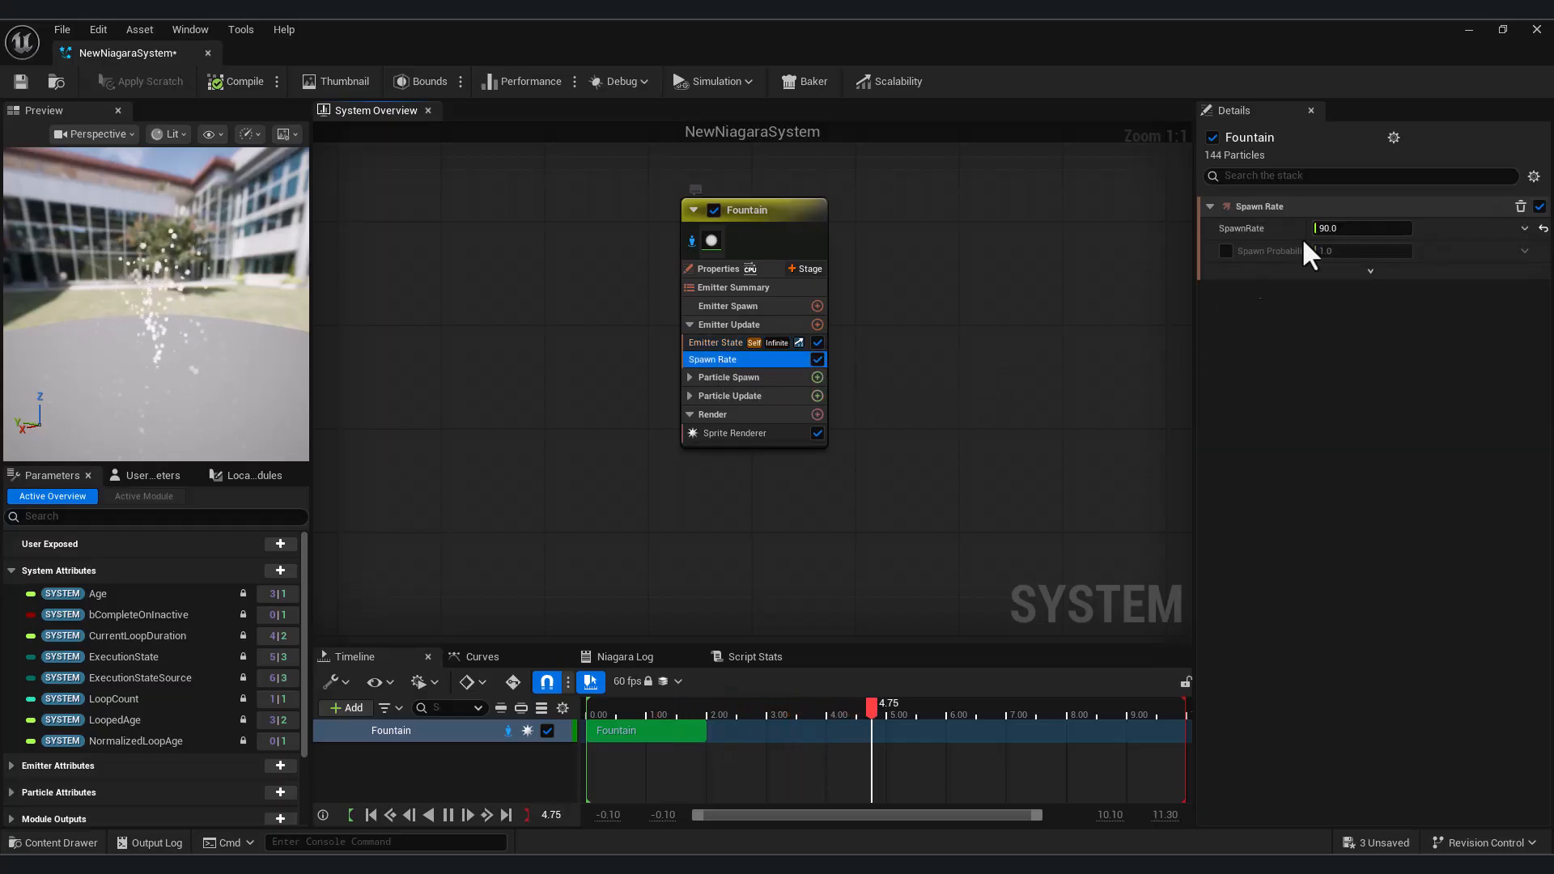
left_click(1361, 227)
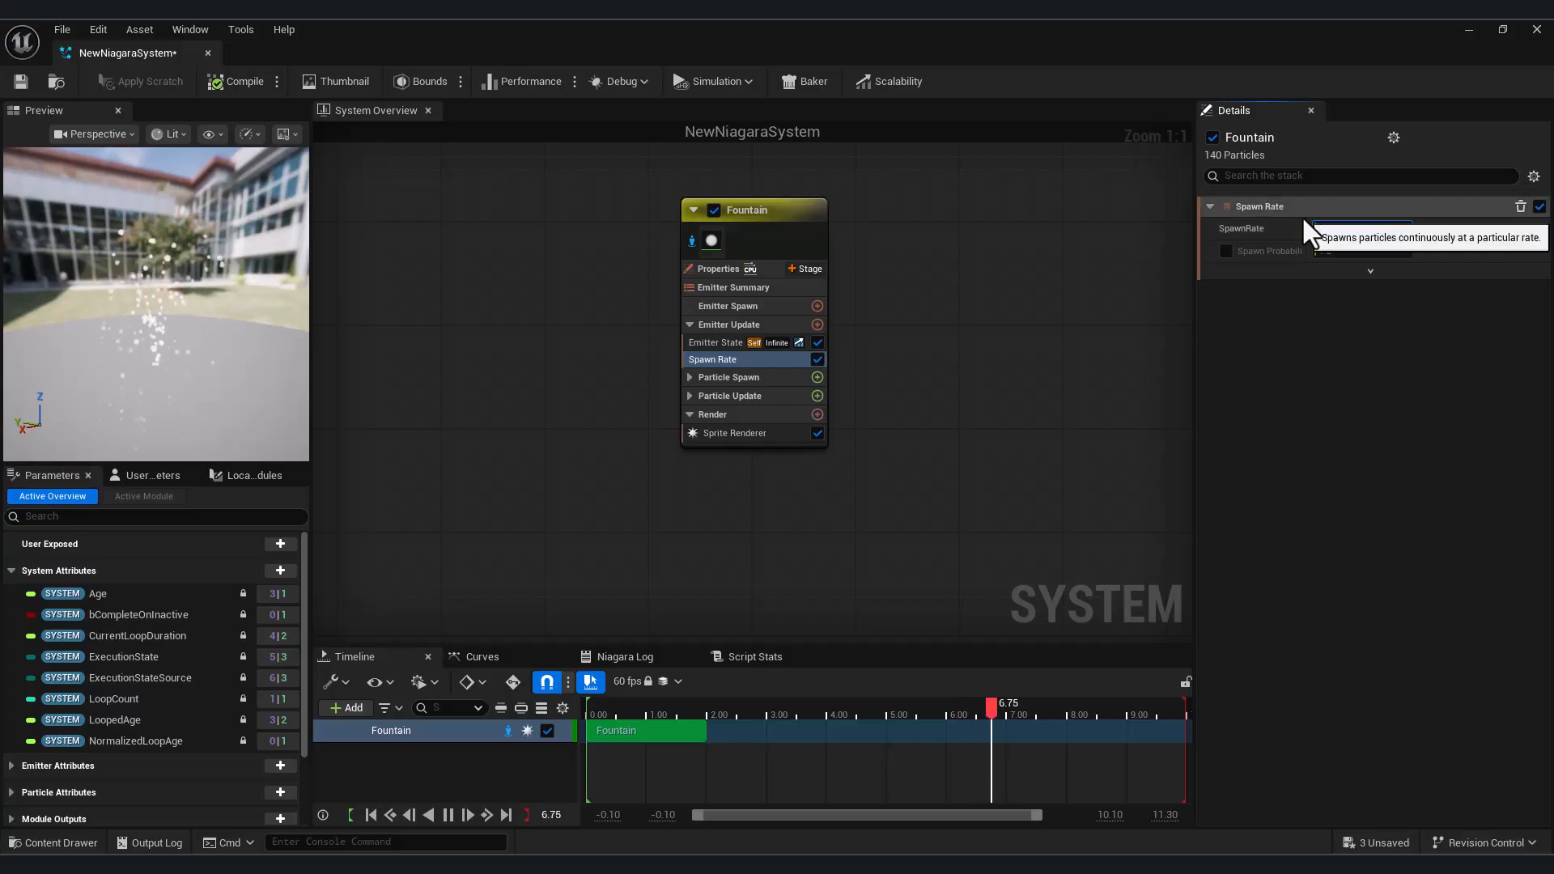
type("5")
key("Return")
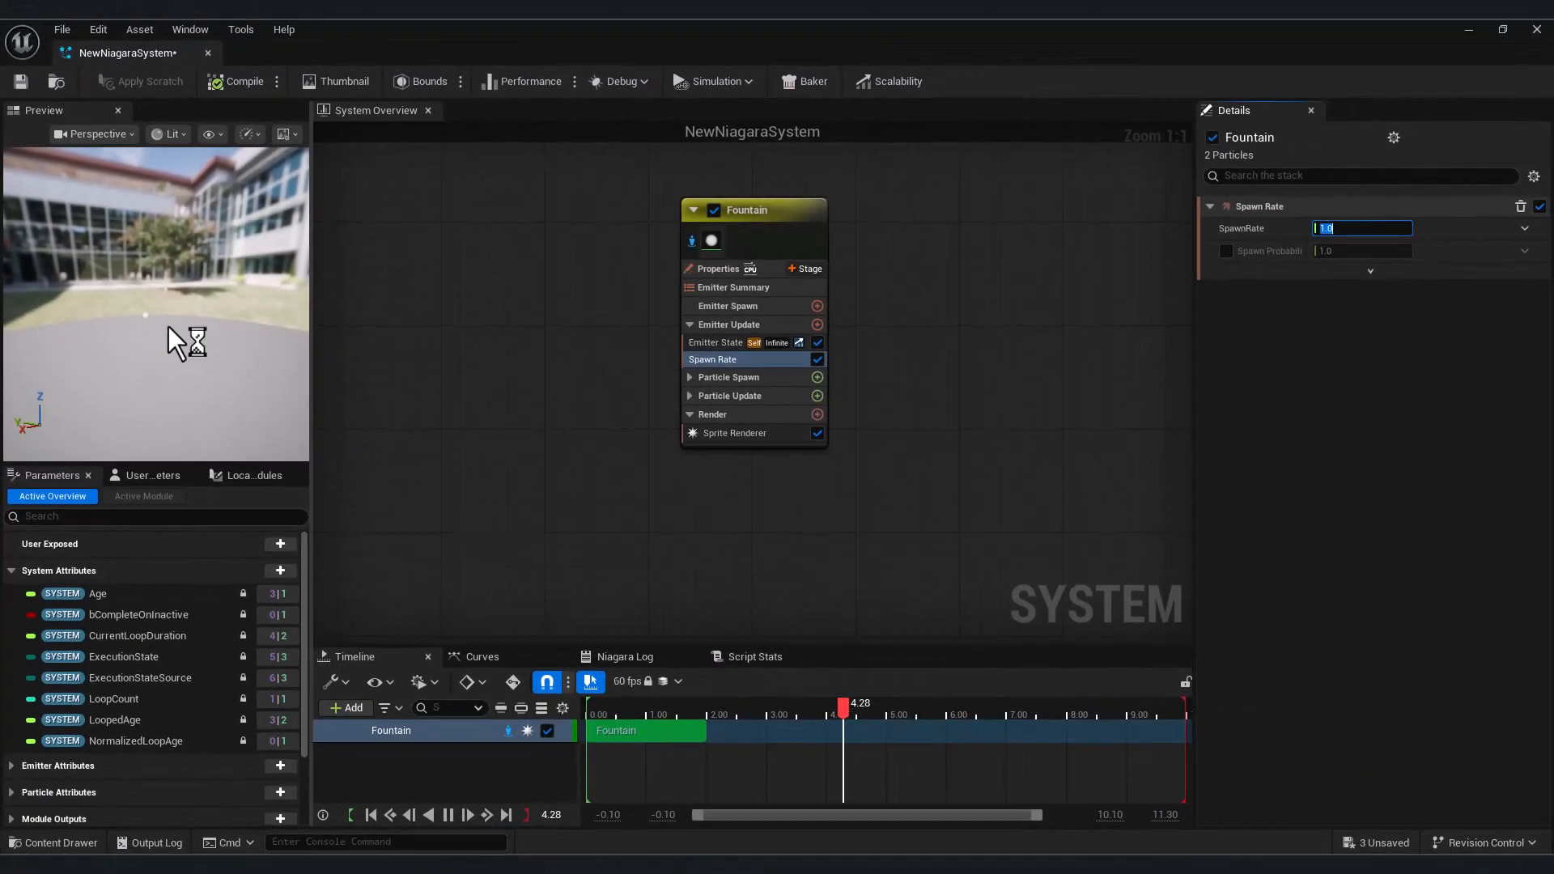
Set the Fountain emitter's SpawnRate to 2000
left_click(1357, 228)
type("2000")
key("Return")
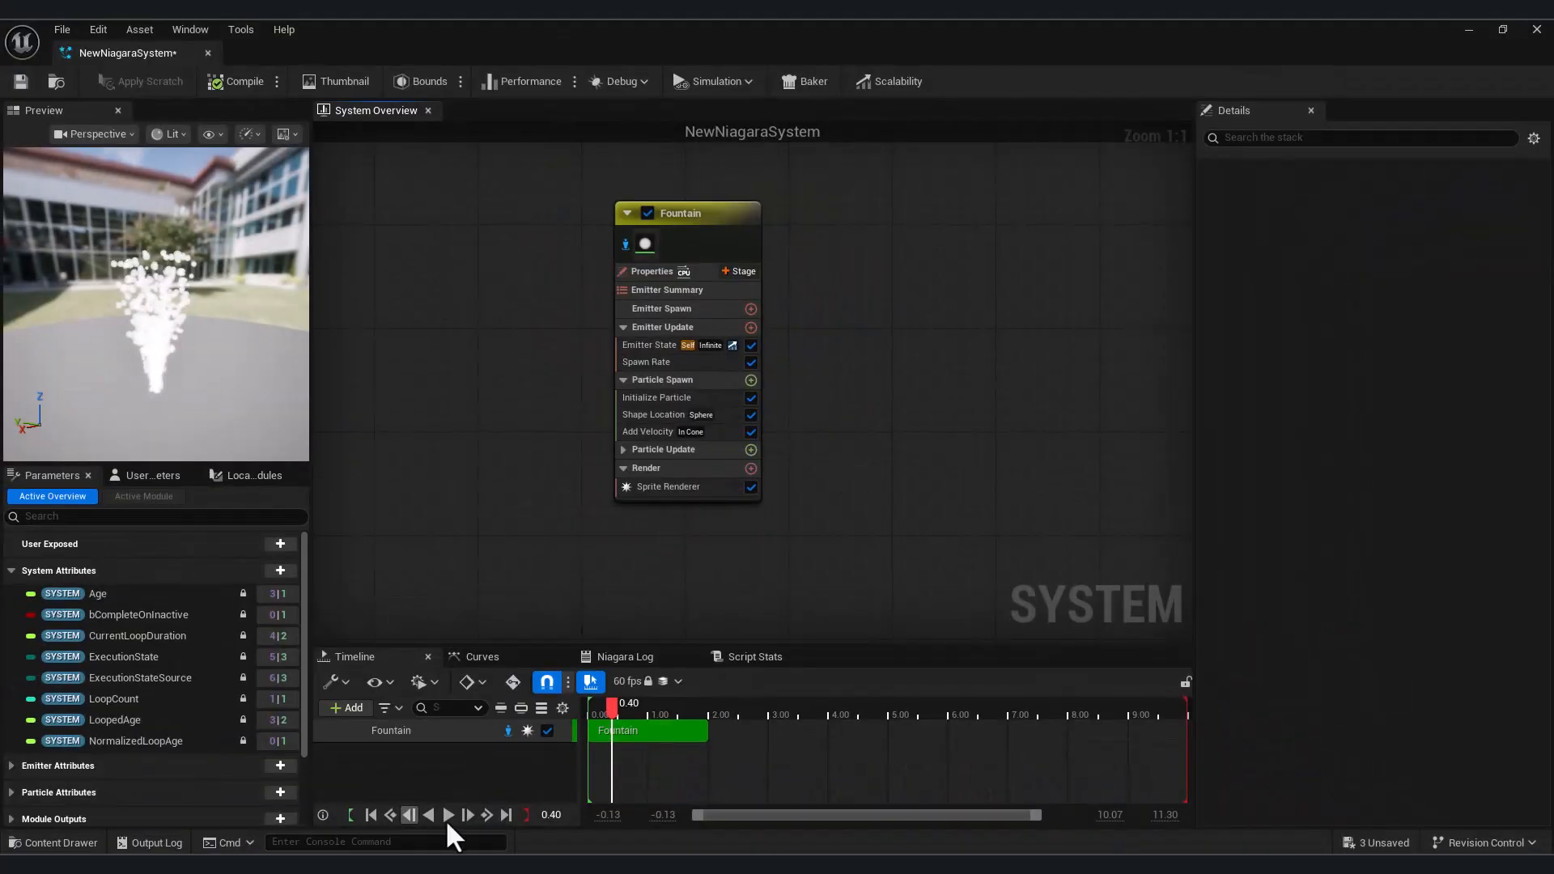
Pause the particle simulation and scrub the timeline to about 0.77 to inspect the denser fountain
left_click(448, 815)
left_click_drag(667, 699, 633, 712)
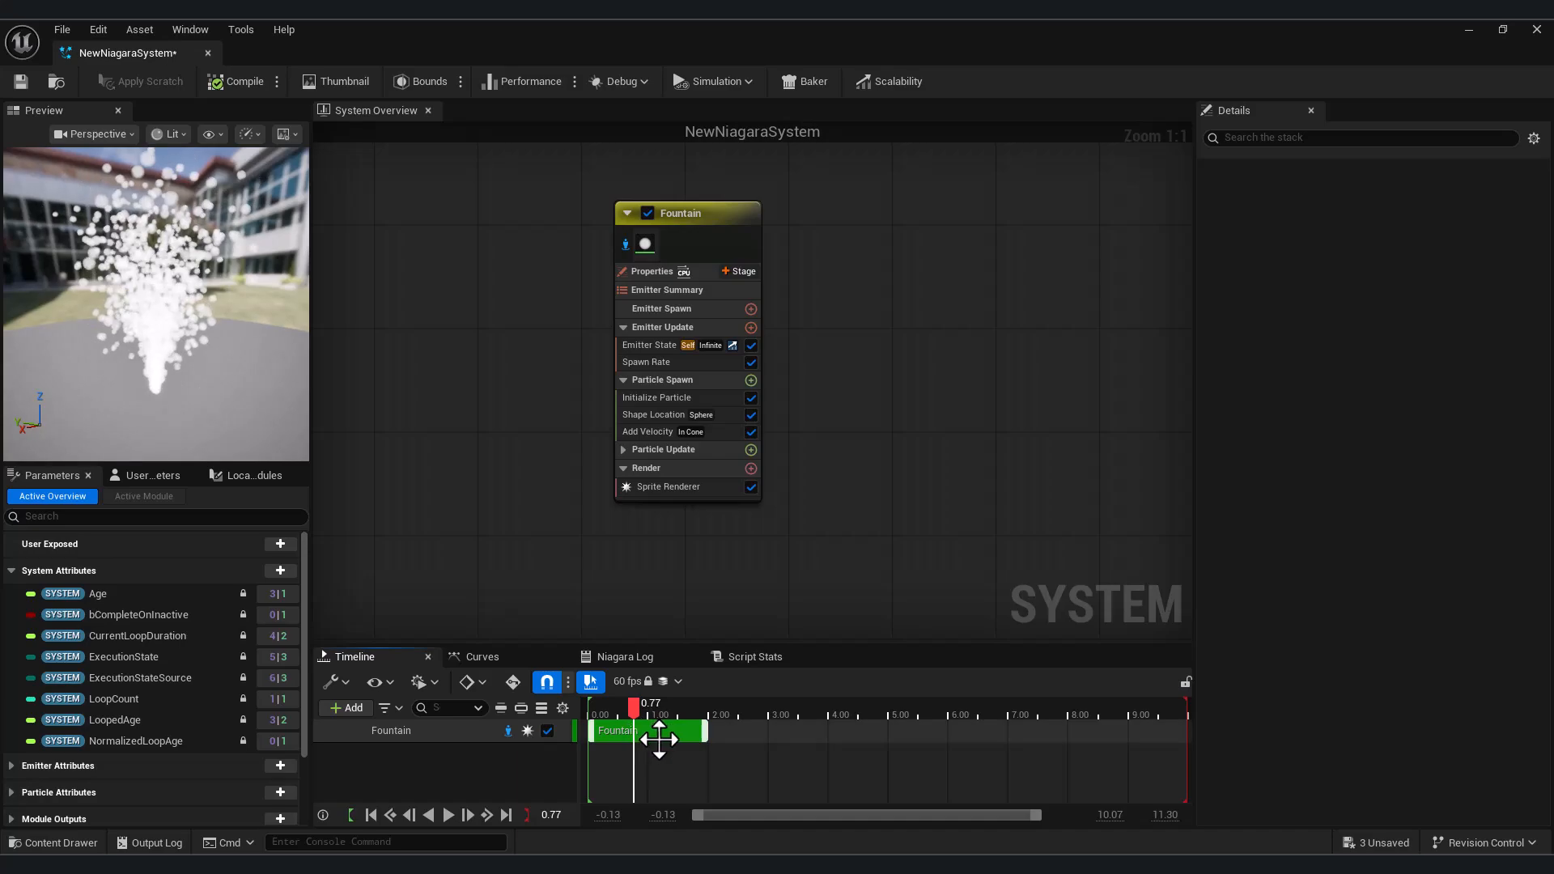
left_click(658, 739)
left_click(877, 351)
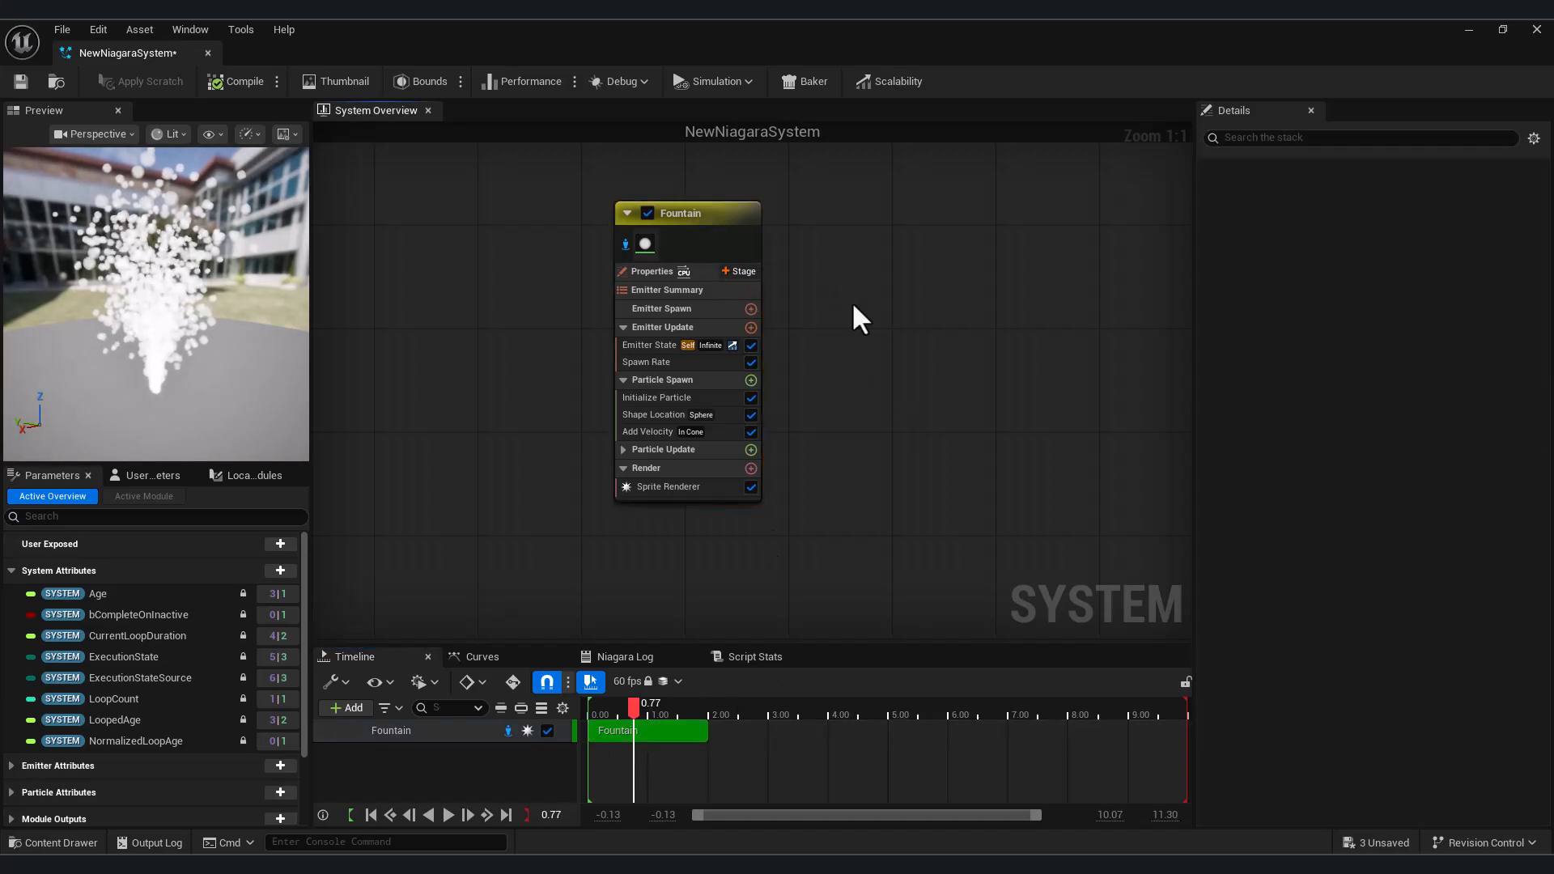
Add a minimal Niagara emitter beside the Fountain and rename it 2
right_click(893, 274)
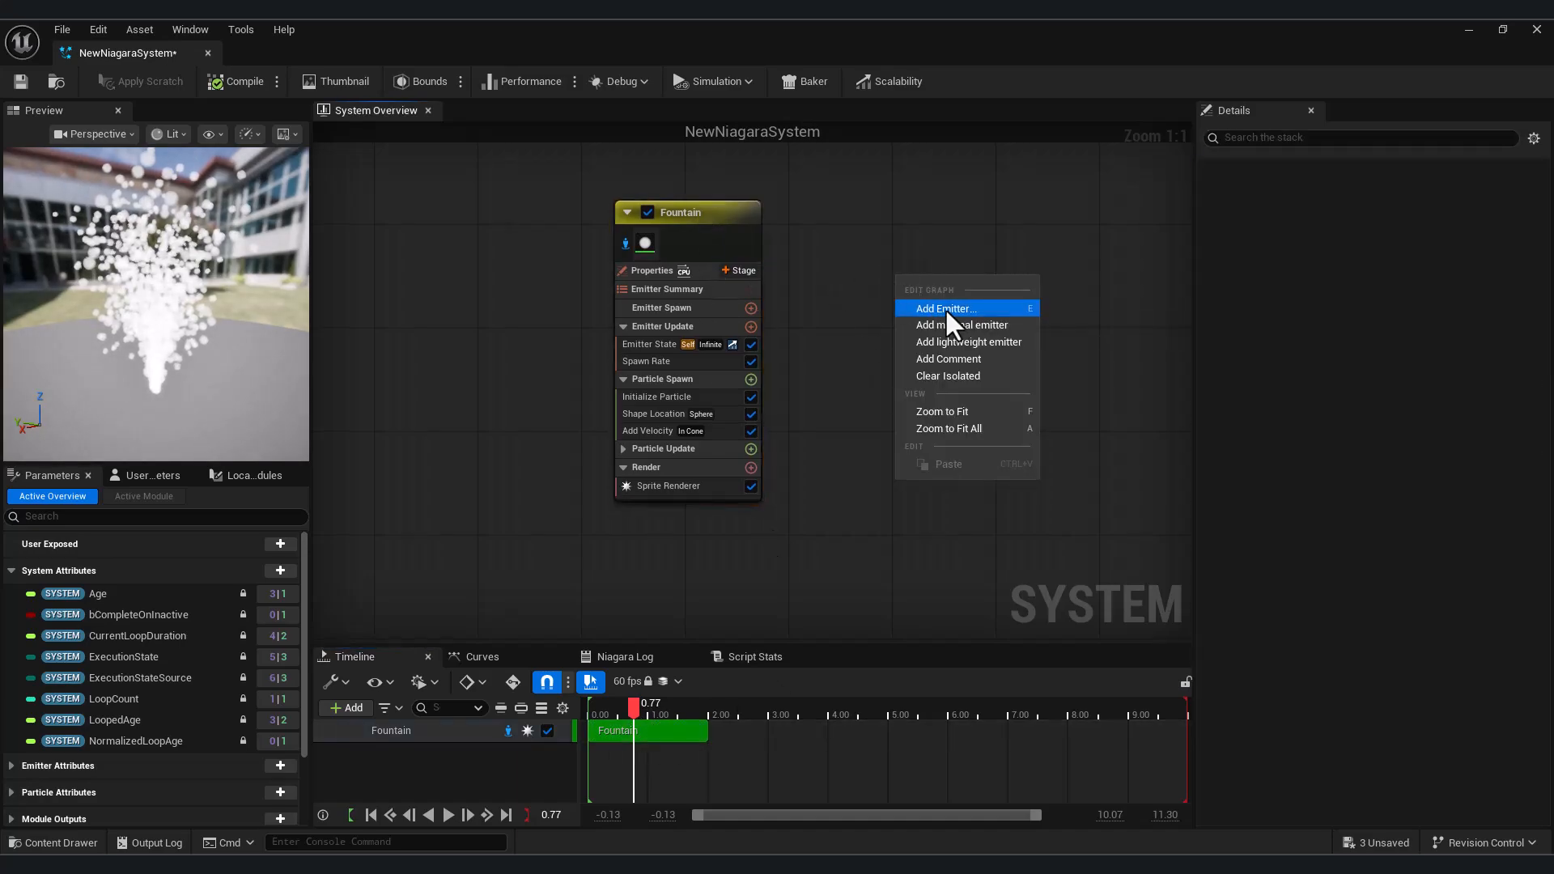
left_click(945, 308)
left_click(365, 735)
left_click_drag(755, 262, 717, 216)
double_click(717, 216)
type("2")
key("Return")
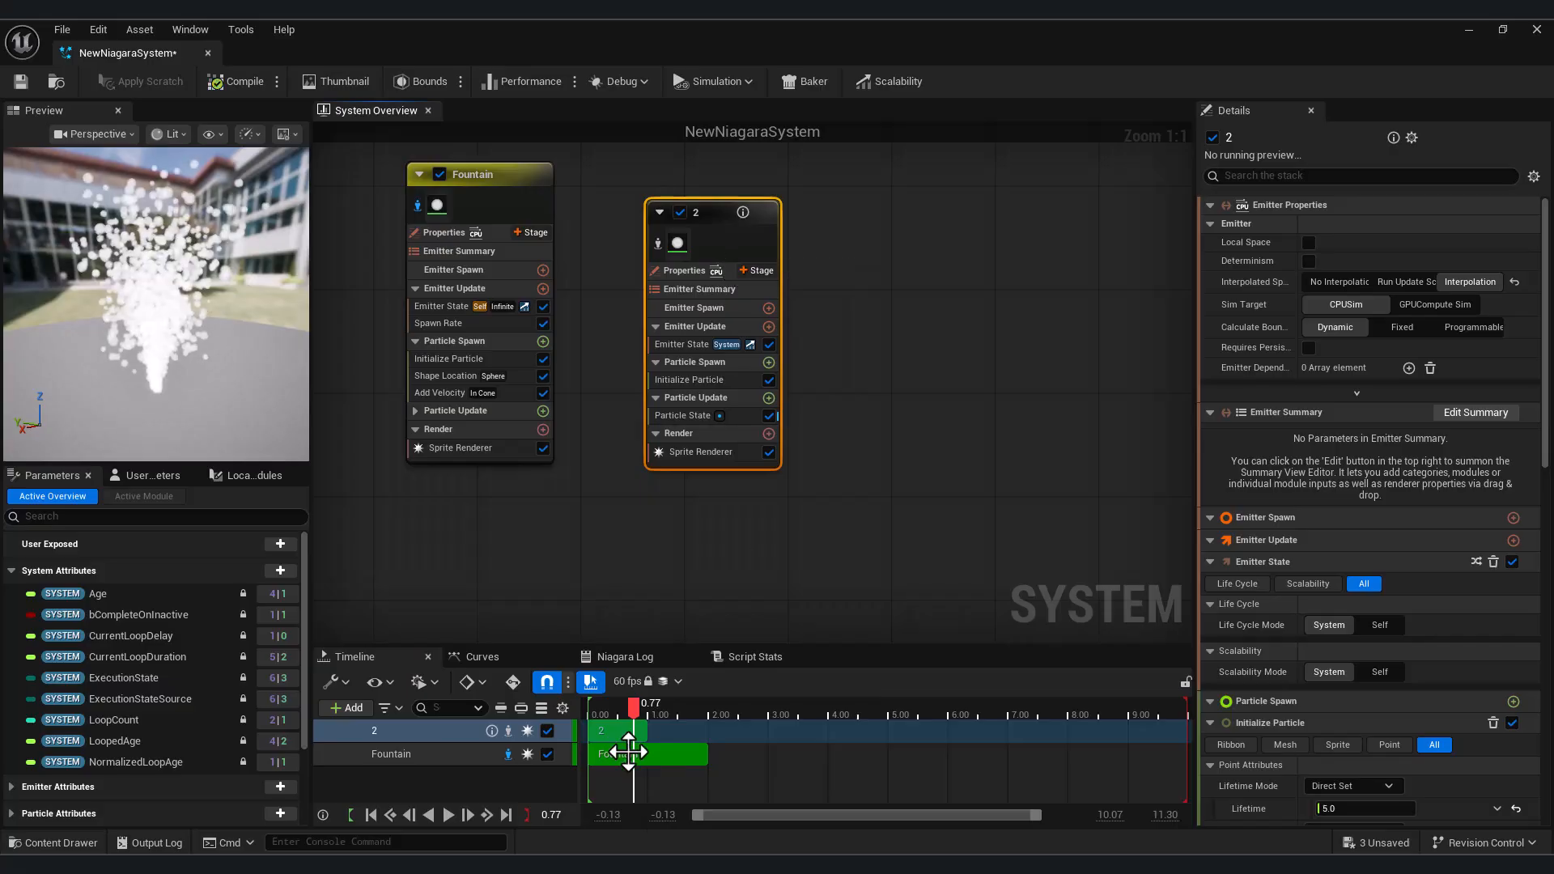
Disable and re-enable the Fountain emitter, and isolate emitter 2 in the preview
left_click(615, 727)
mouse_move(637, 712)
left_mouse_down()
mouse_move(611, 713)
mouse_move(628, 713)
left_mouse_up()
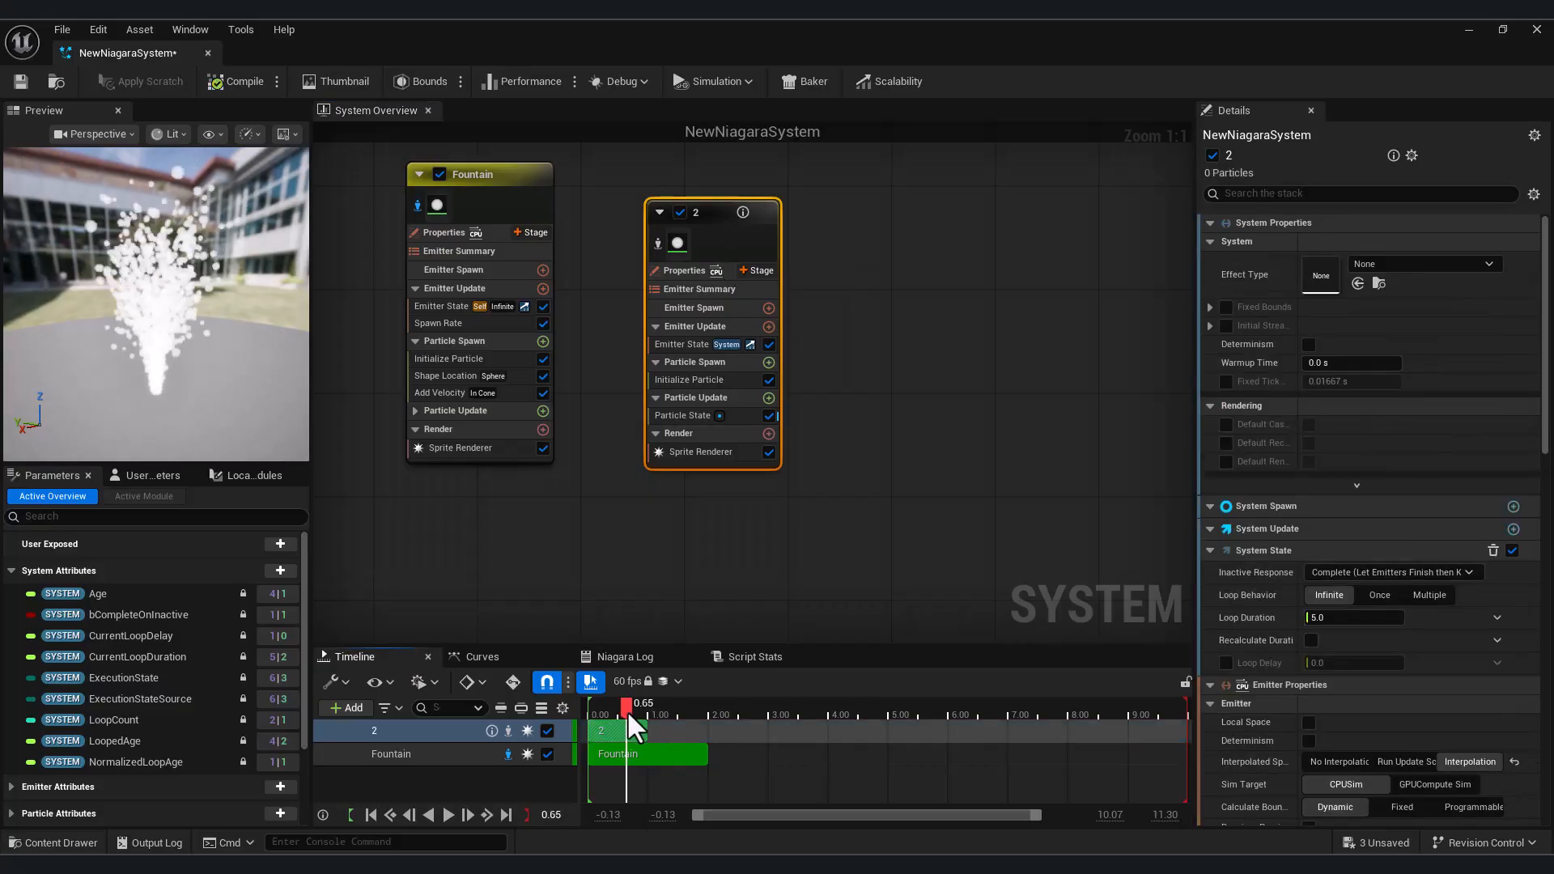
left_click(439, 174)
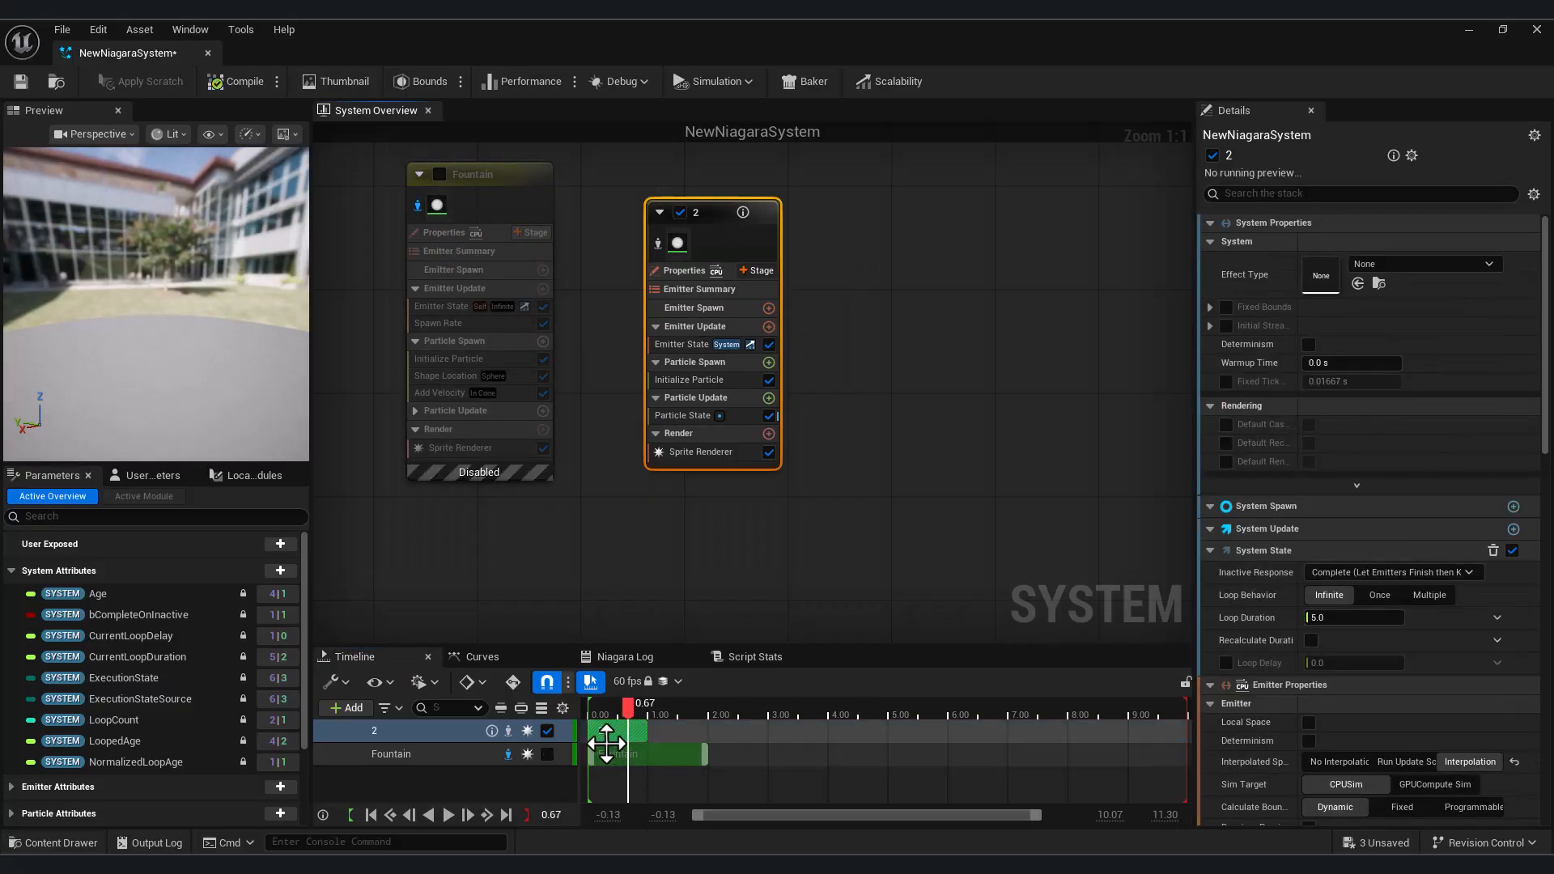
left_click(440, 174)
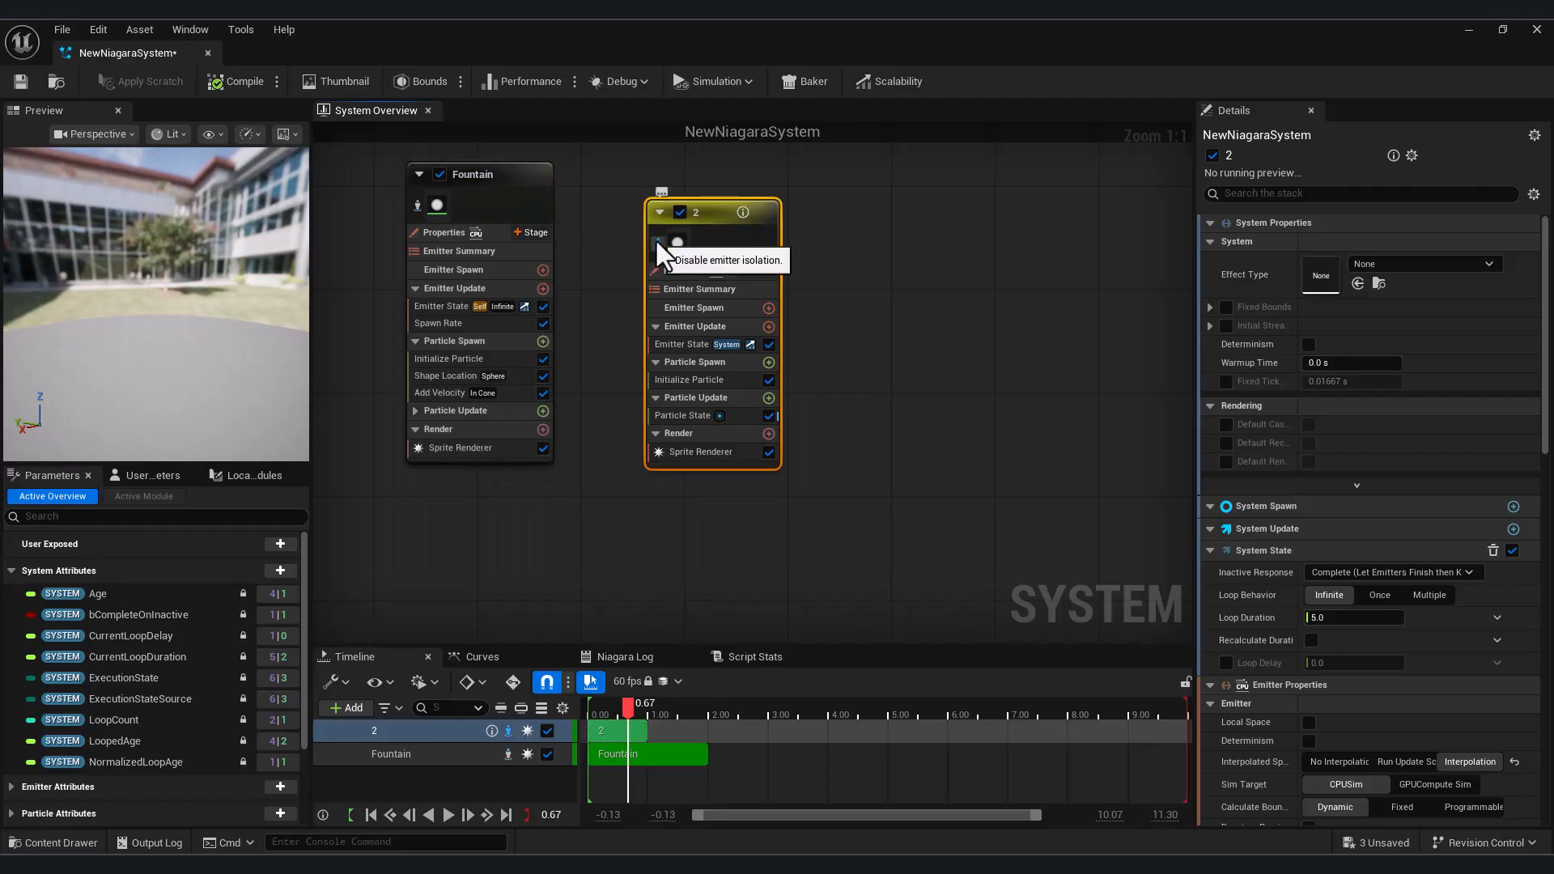
Add a Spawn Rate module to the Emitter Update stage of emitter 2
right_click_drag(955, 433, 1057, 450)
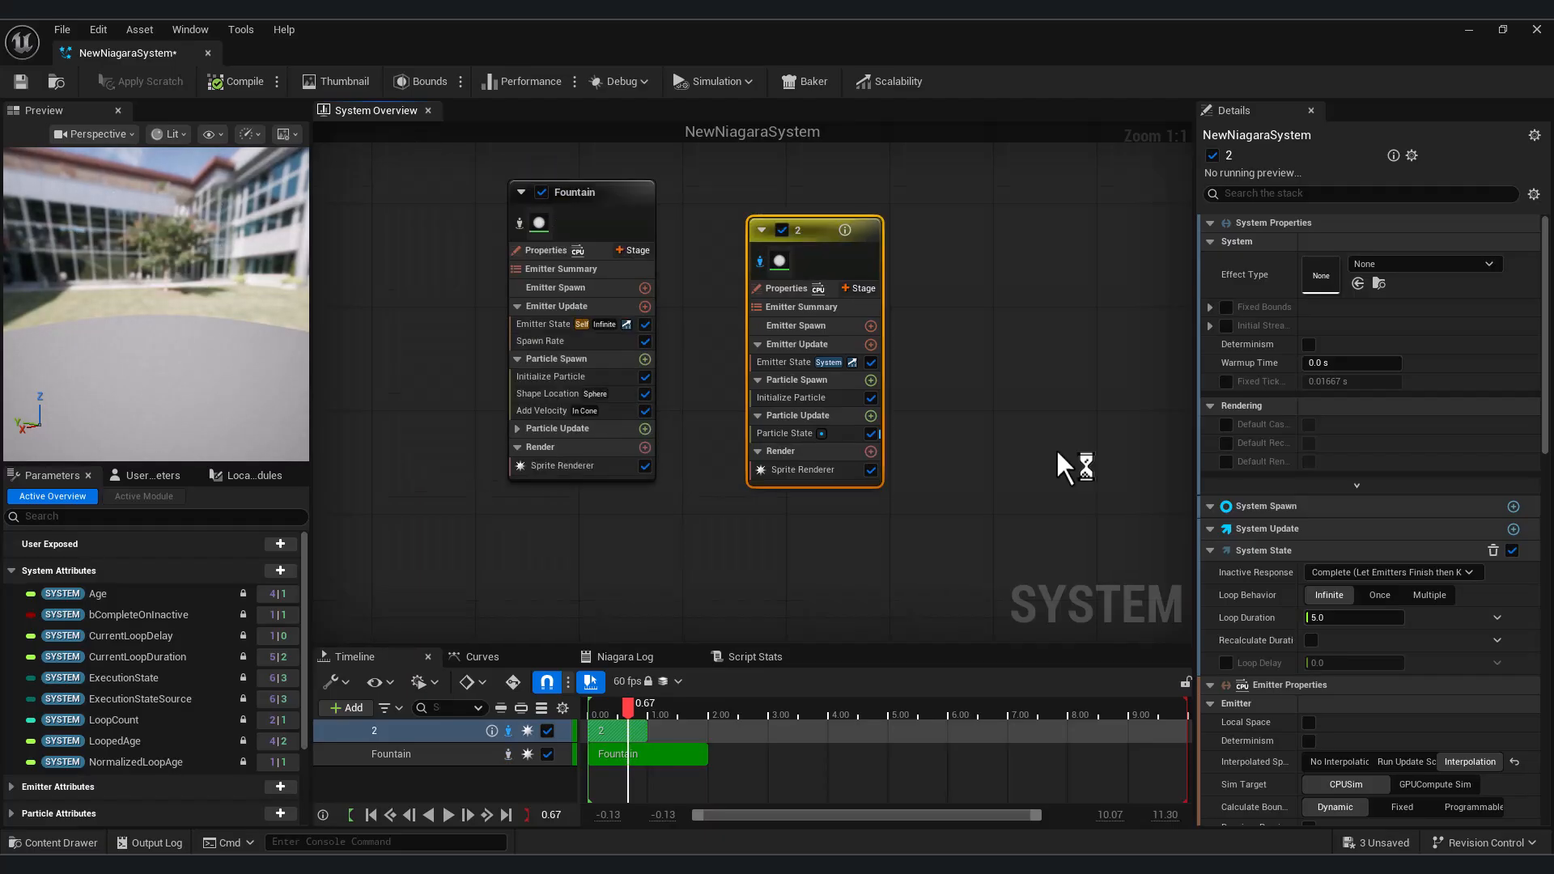
left_click(870, 345)
left_click(684, 510)
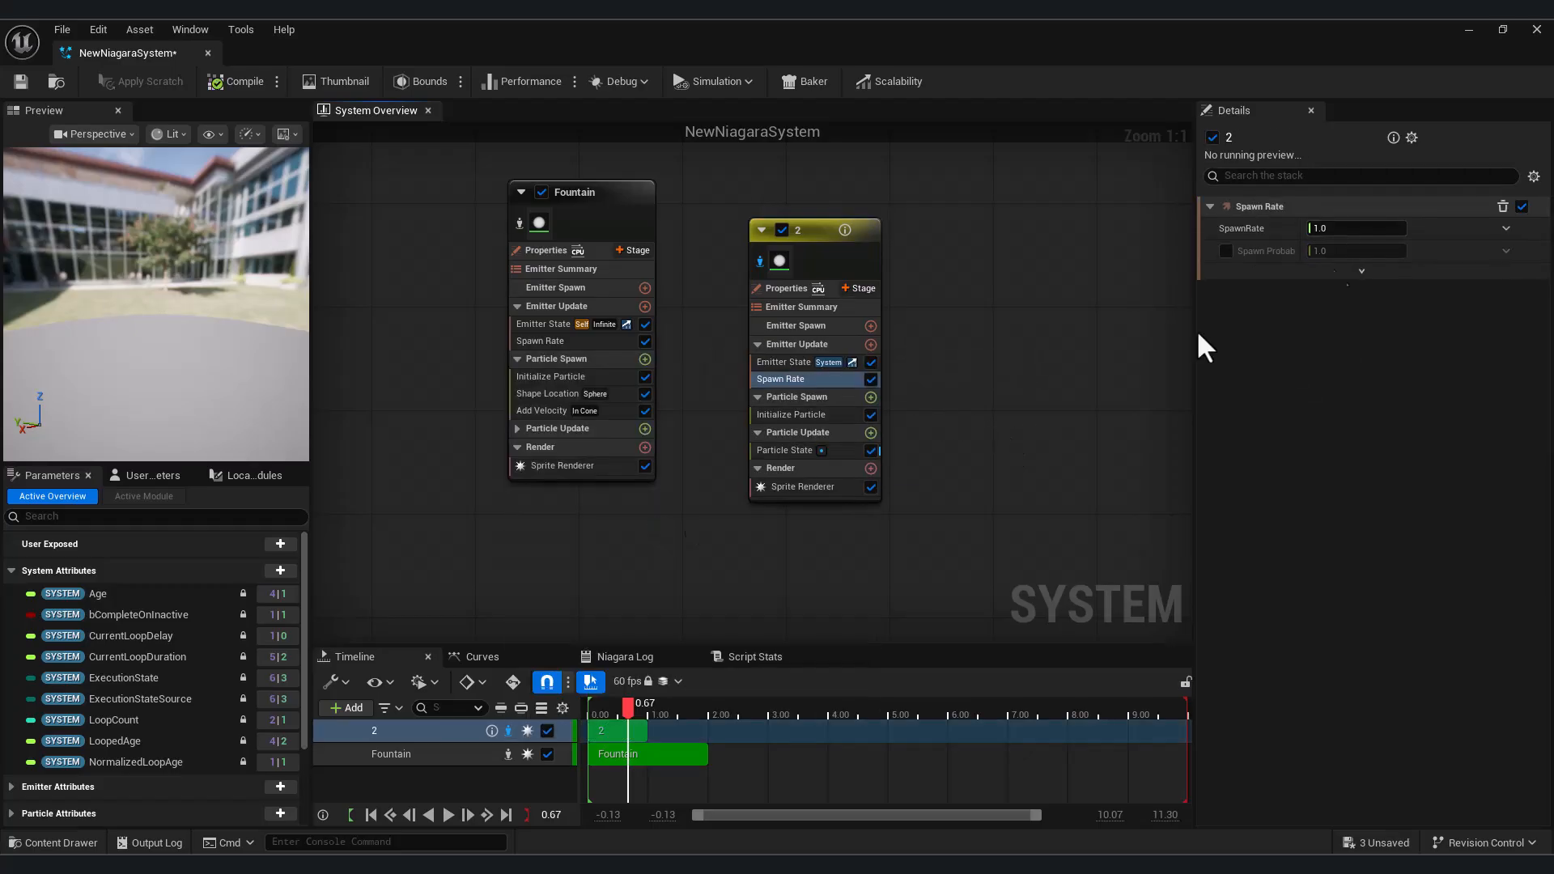
Set the SpawnRate of emitter 2 to 100 and inspect its particles in the preview
left_click(1357, 227)
type("100")
key("Return")
left_click(149, 338)
left_click_drag(149, 338, 136, 314)
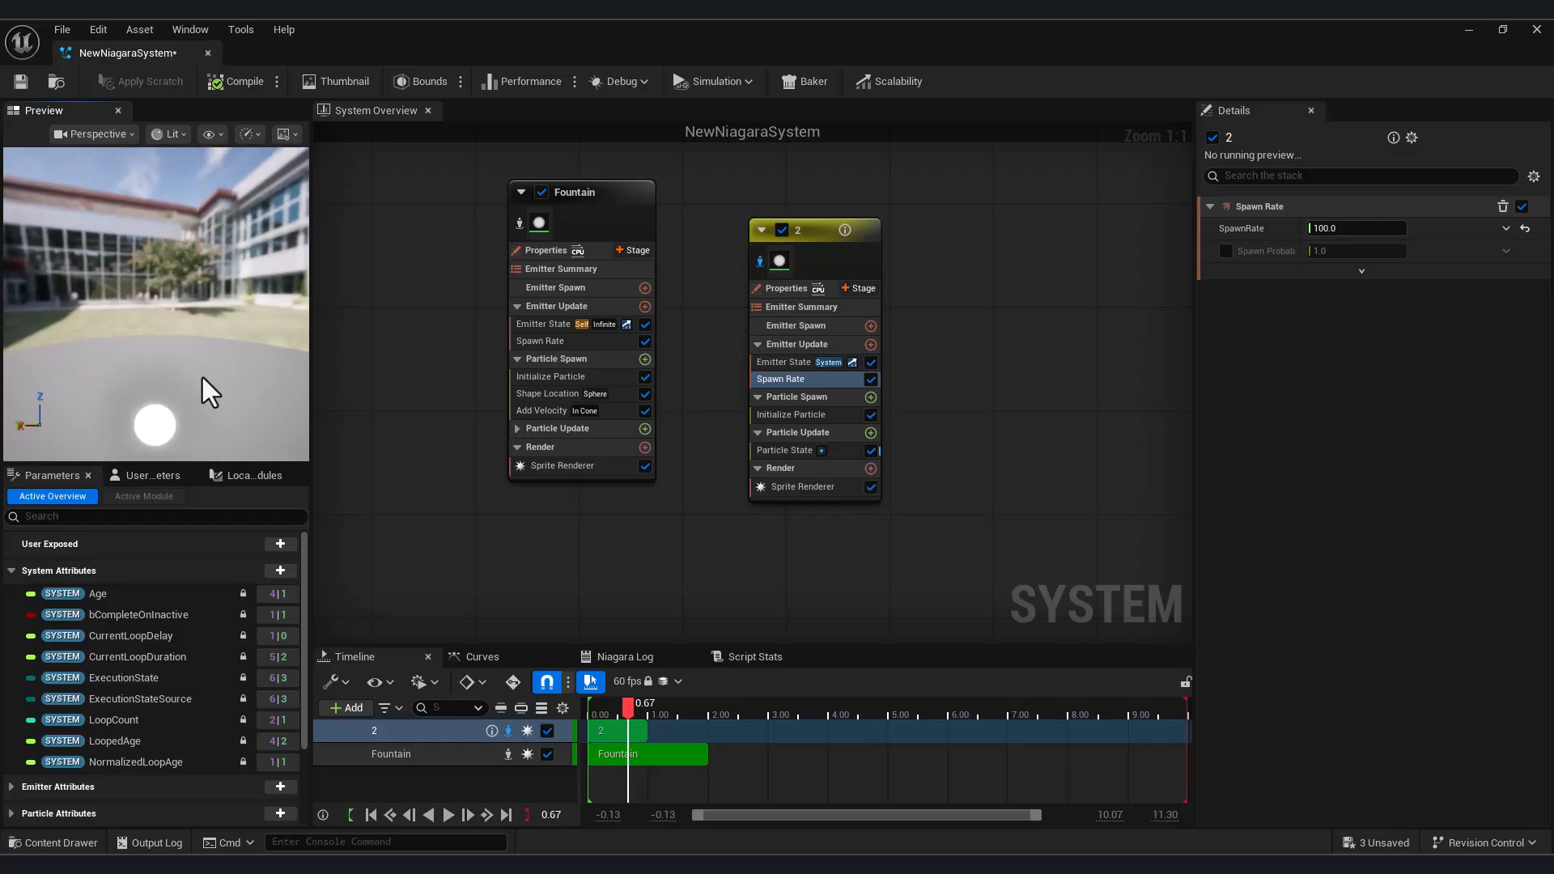
scroll(194, 391, "down", 3)
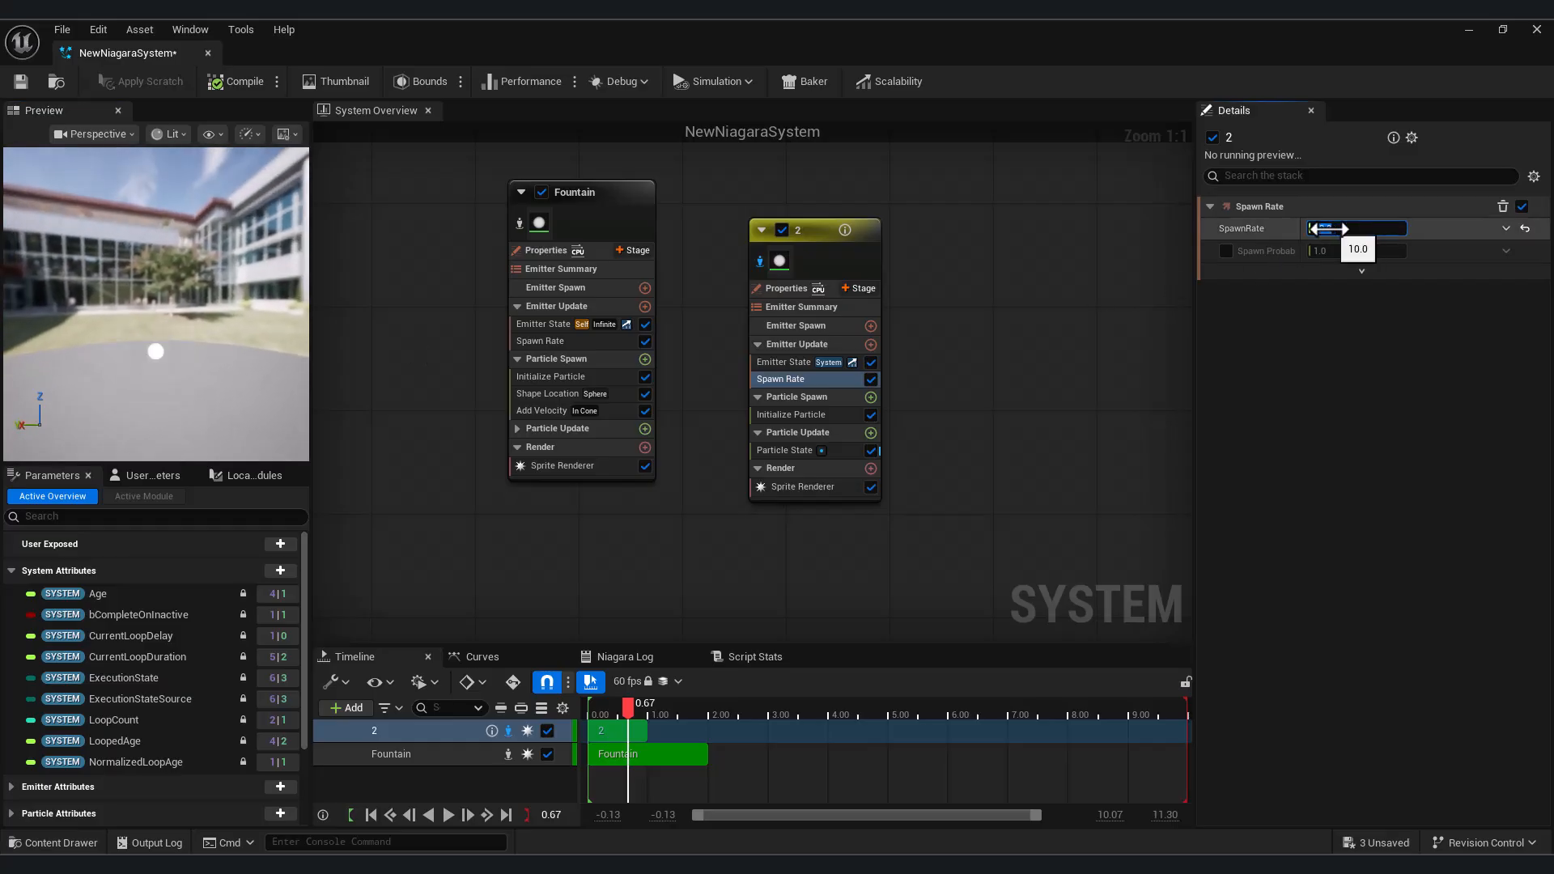
Set the SpawnRate of emitter 2 to 300 and check the particles in the preview
type("300")
key("Return")
left_click(154, 339)
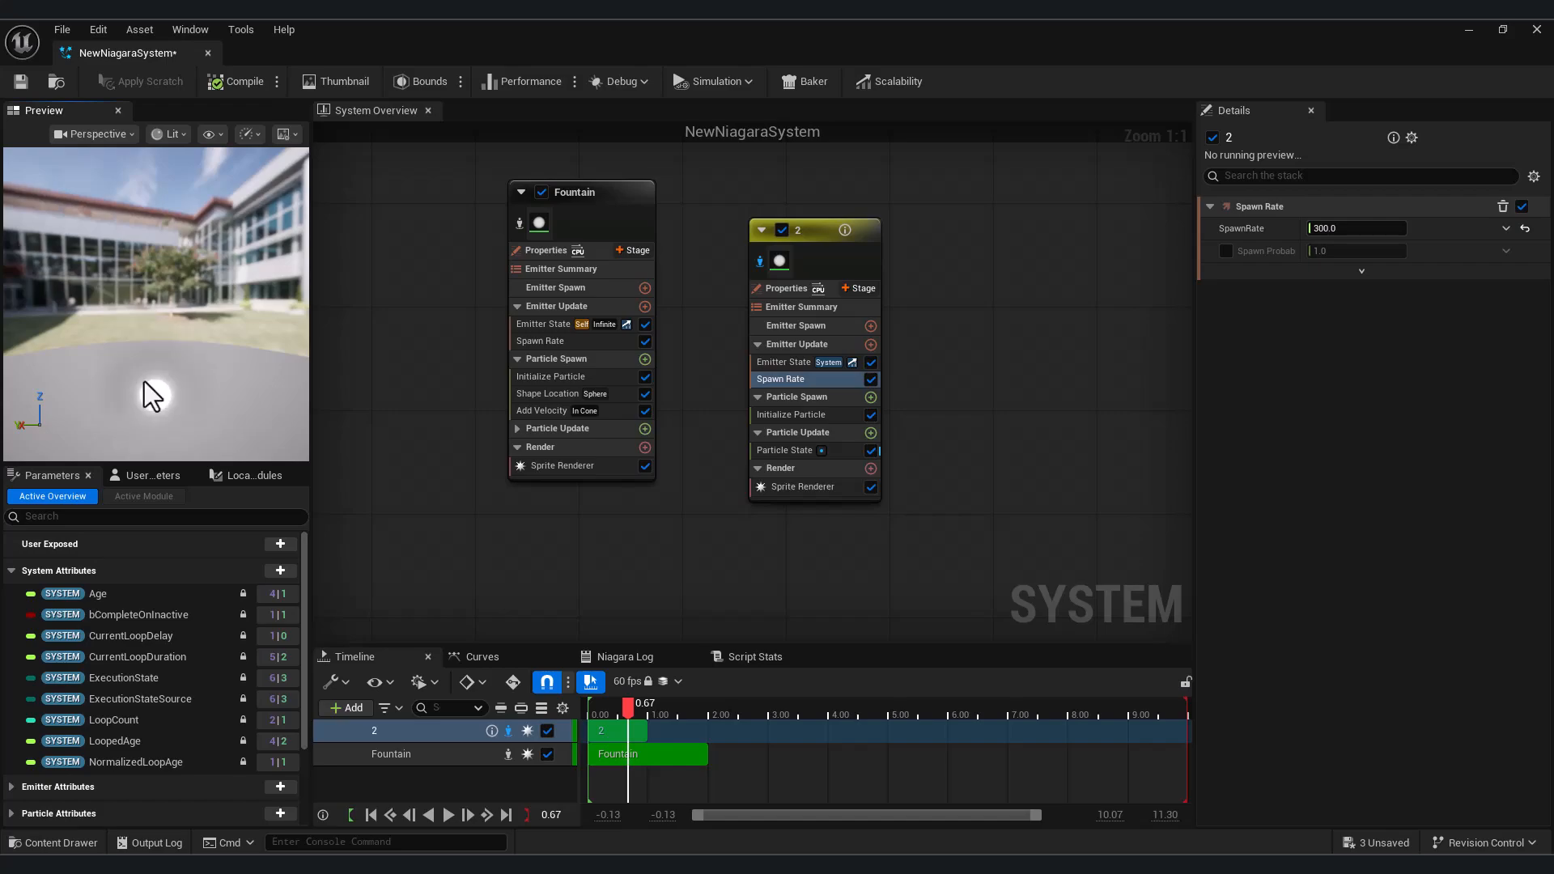
Isolate the Fountain emitter in the preview and show its Spawn Rate settings
left_click(519, 229)
right_click_drag(438, 371, 555, 436)
left_click(675, 406)
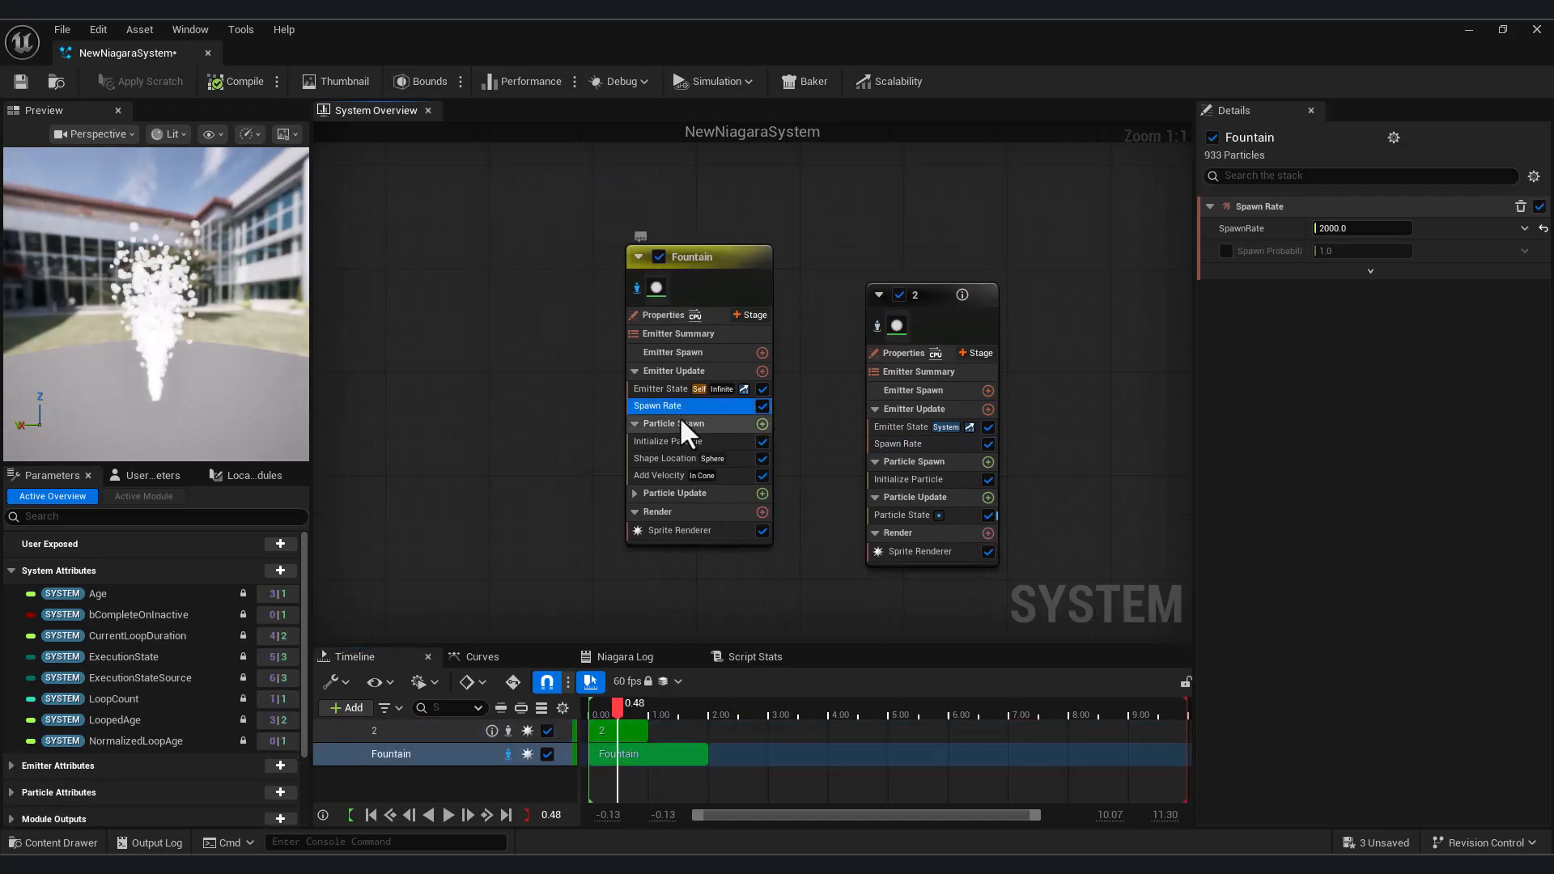
Show the Fountain's Initialize Particle settings and play the simulation
left_click(682, 437)
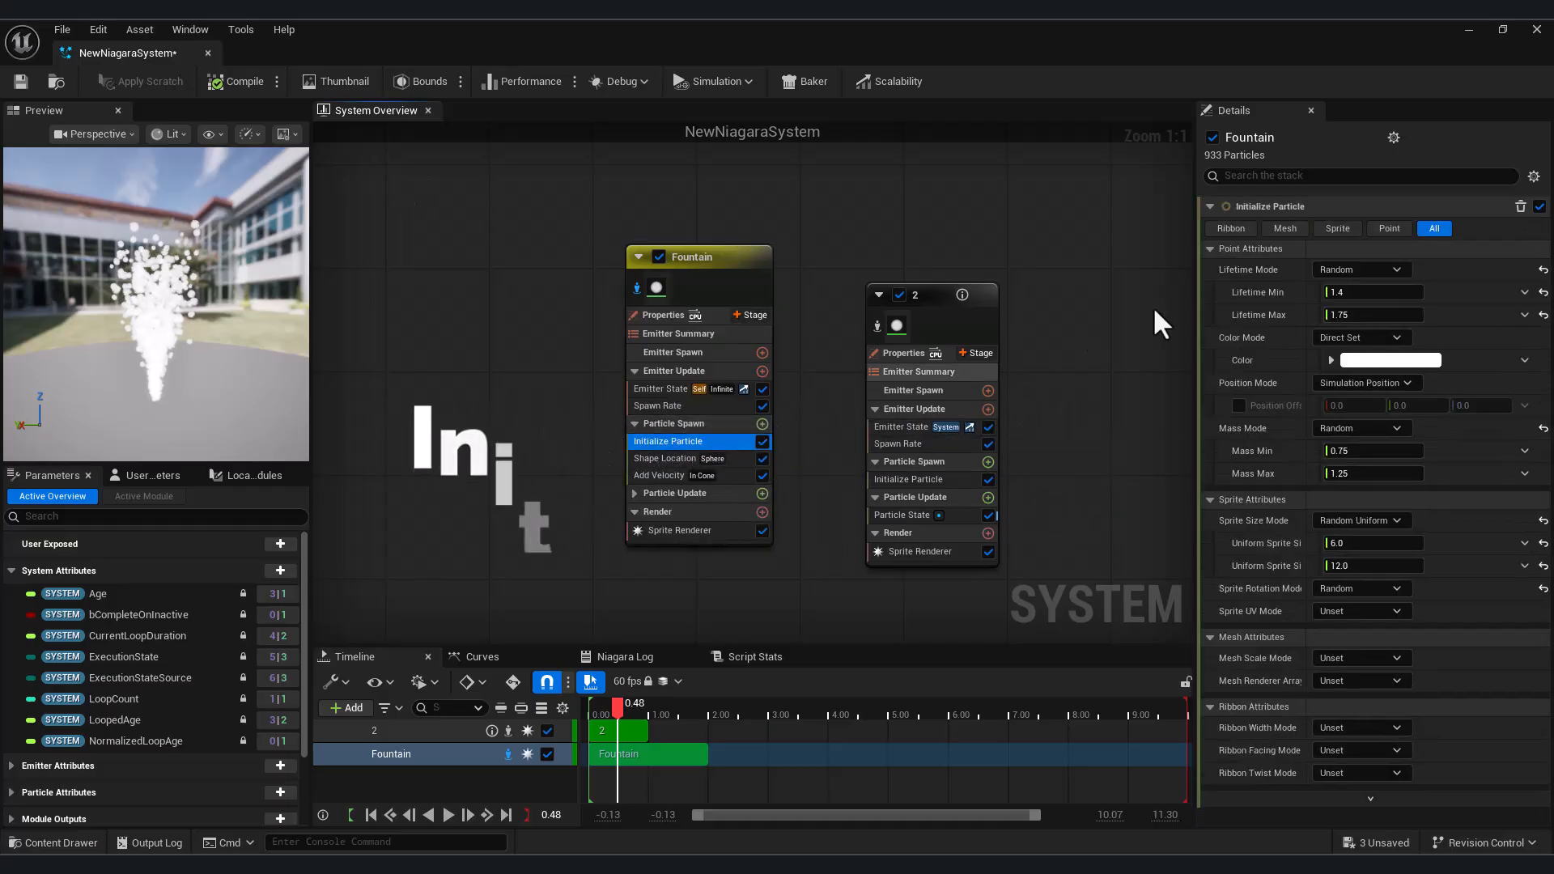
left_click(1355, 293)
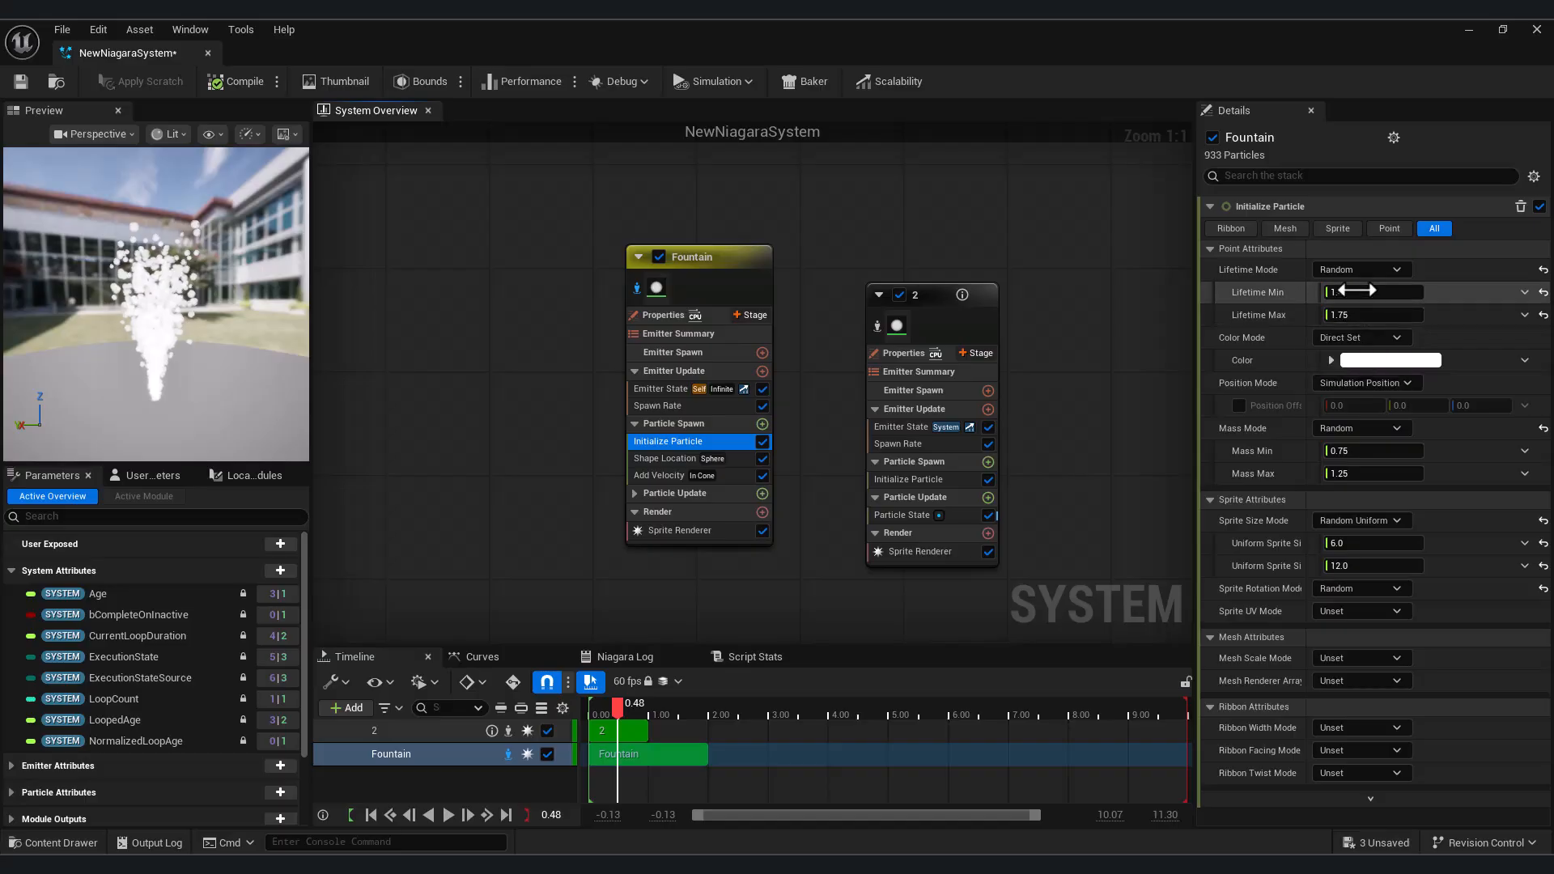
left_click(447, 819)
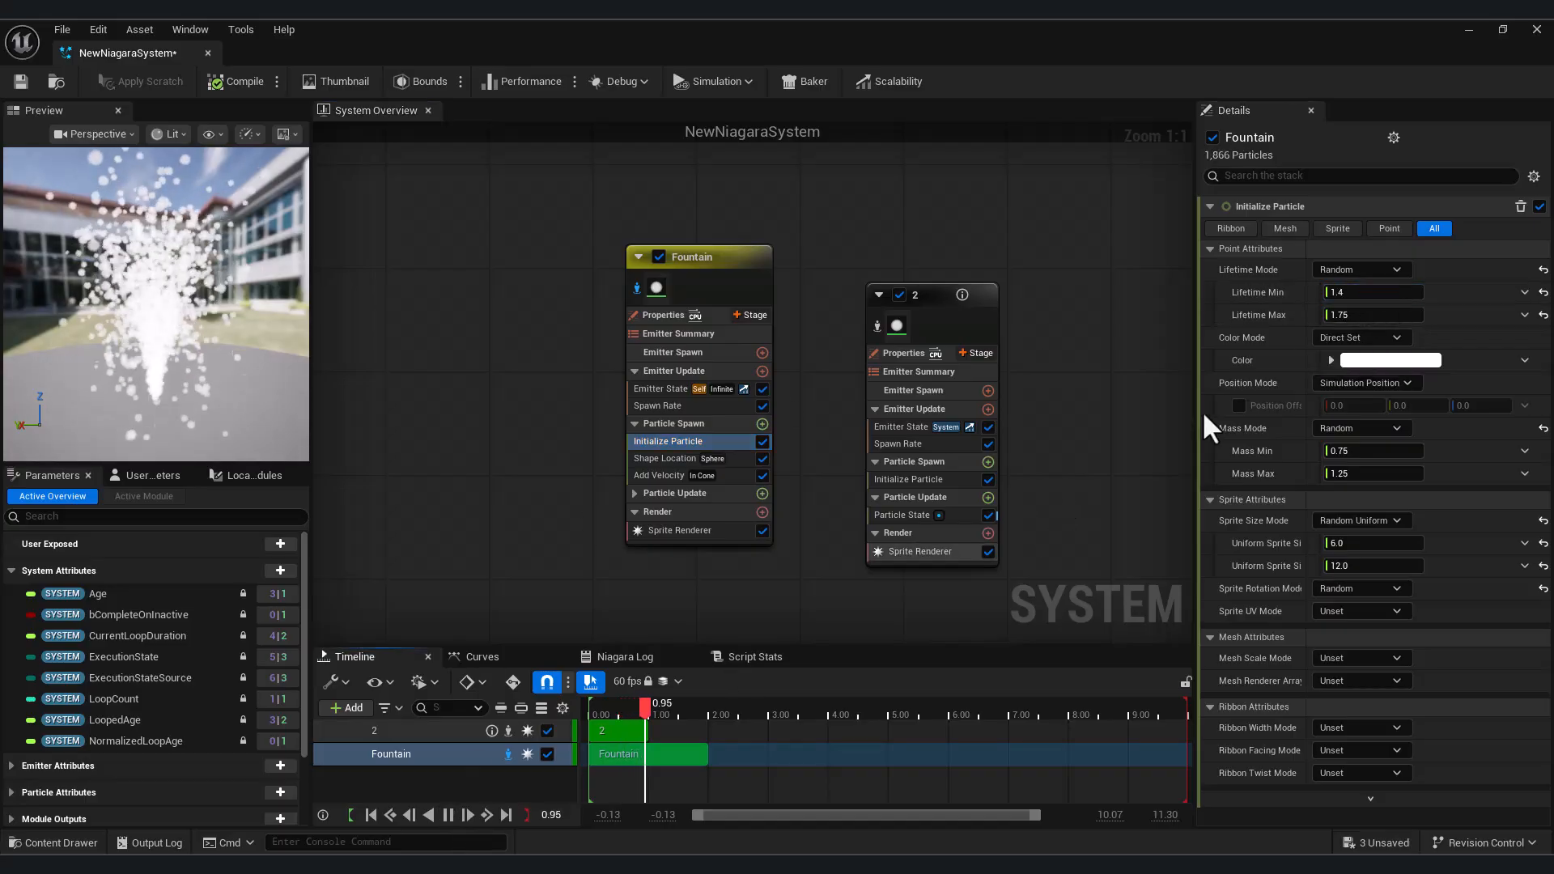
Set the Fountain's Lifetime Min to 0.2 and Lifetime Max to 0.4
left_click(1373, 293)
type("0.2")
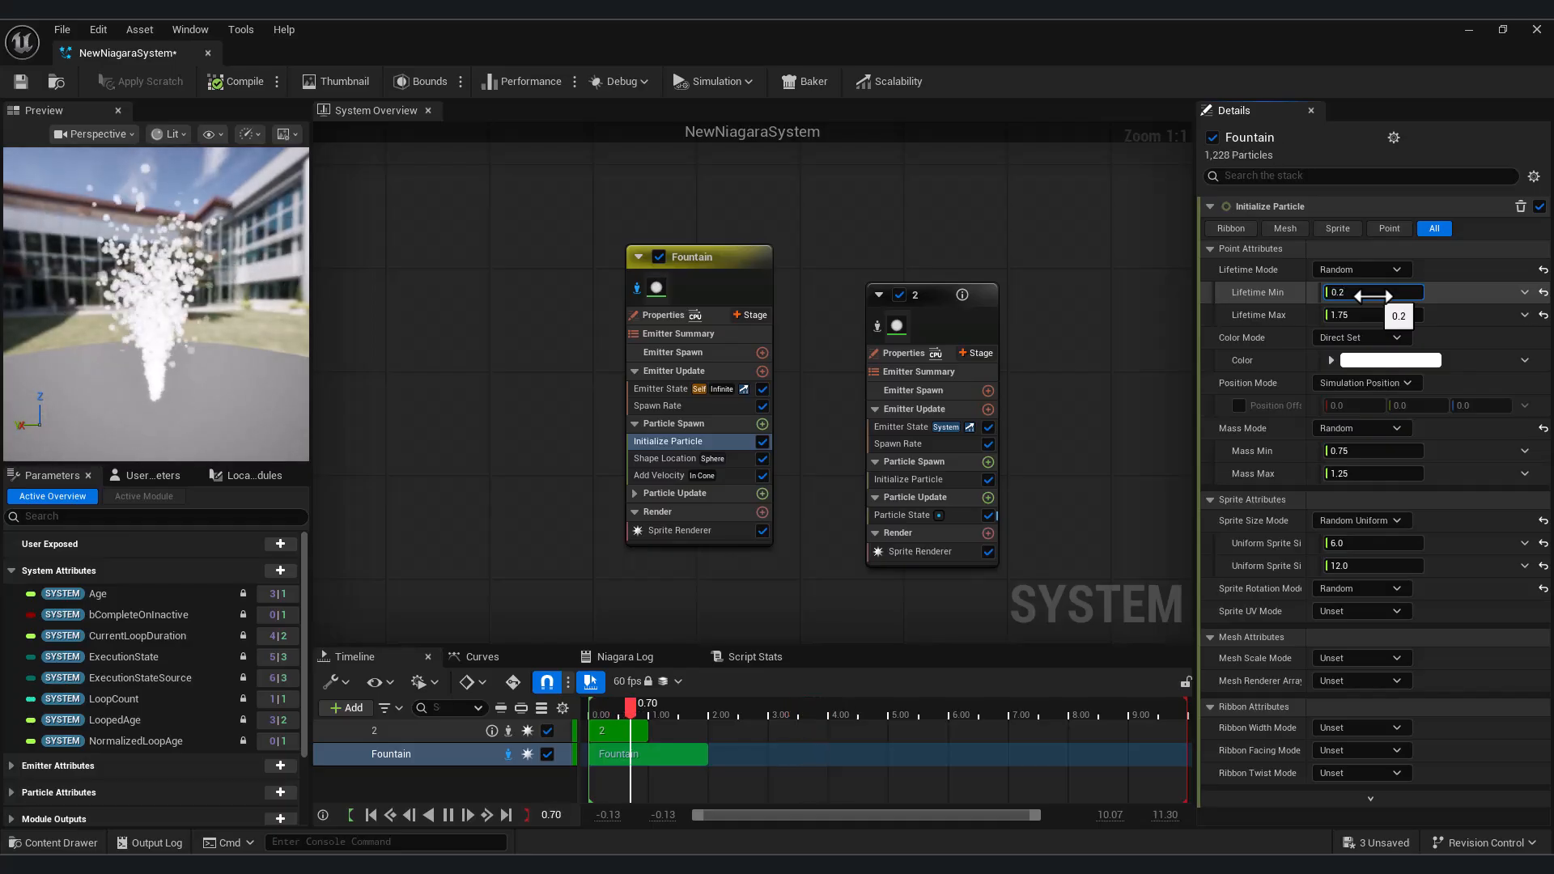
key("Return")
left_click(1358, 321)
type("0.4")
key("Return")
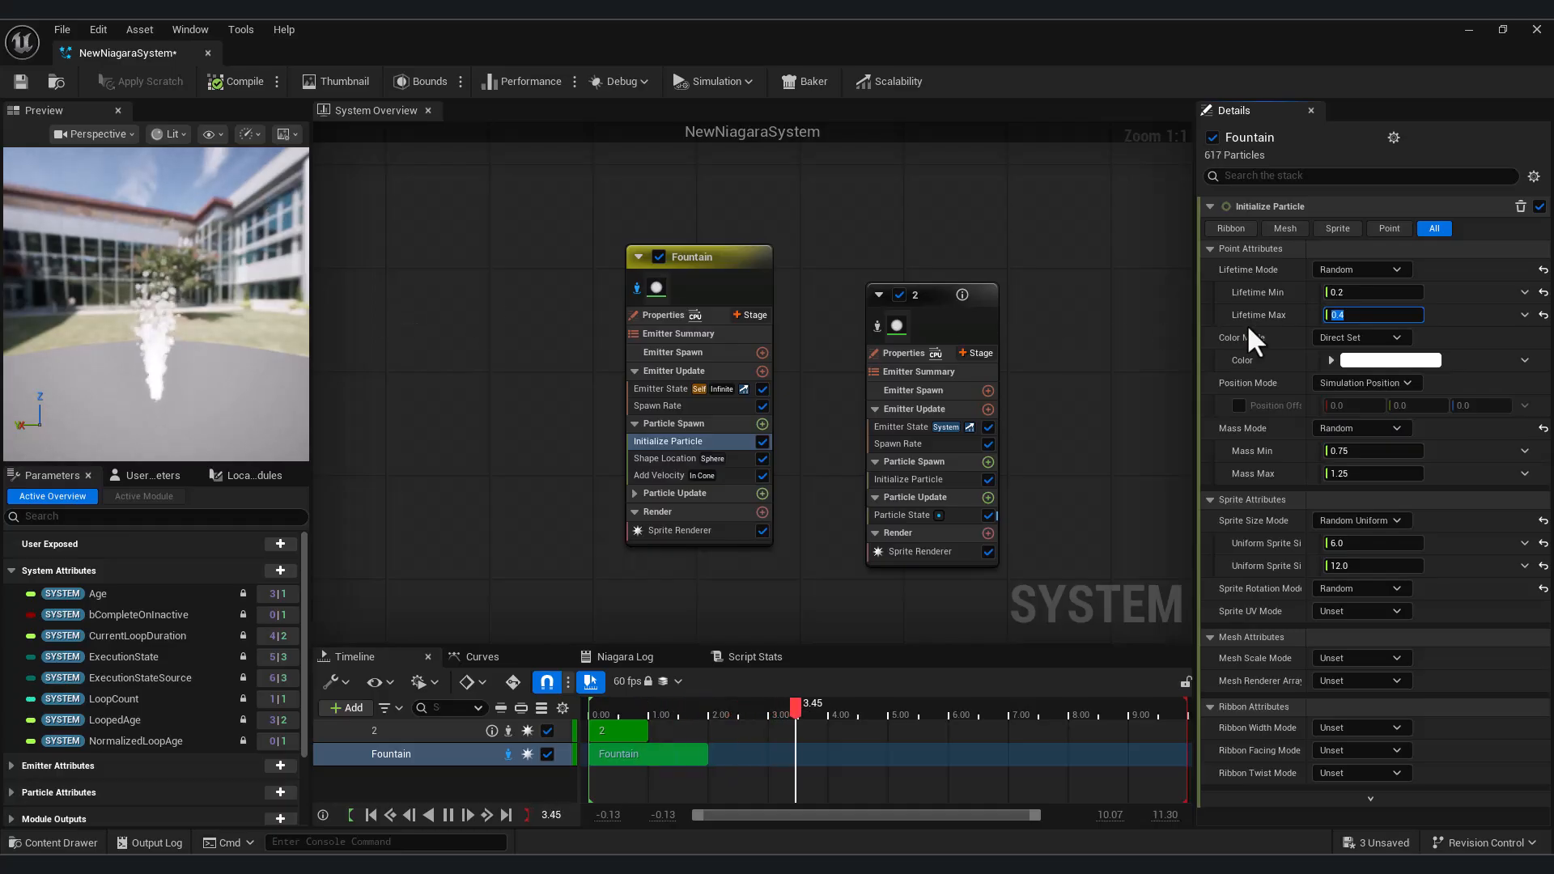
Set the Fountain's Lifetime Max to 3.0 and Lifetime Min to 2.0
type("3.0")
key("Return")
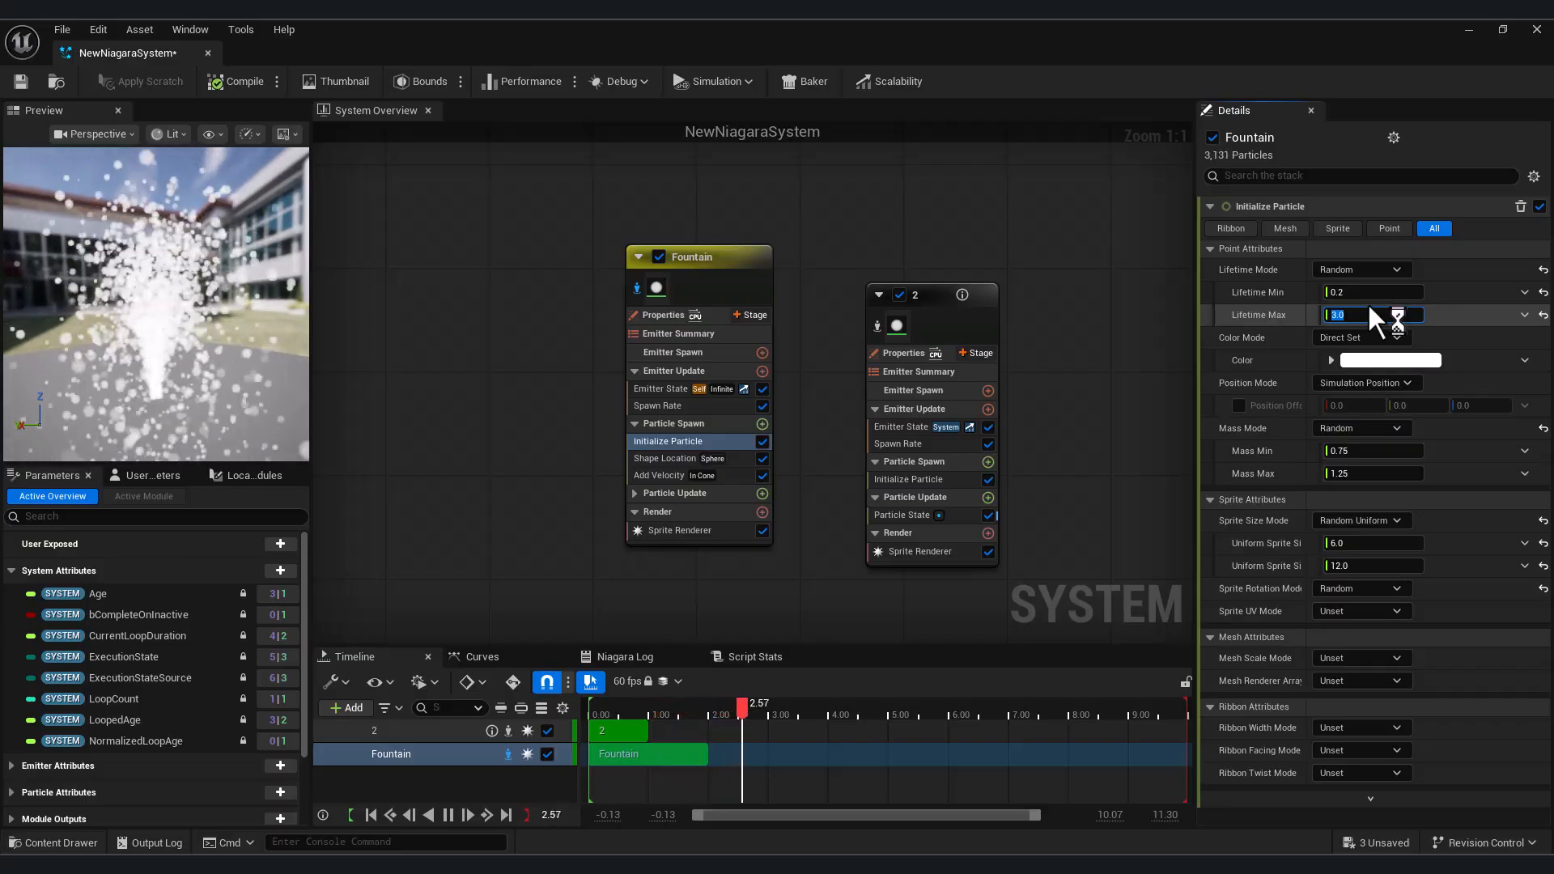
left_click(1362, 293)
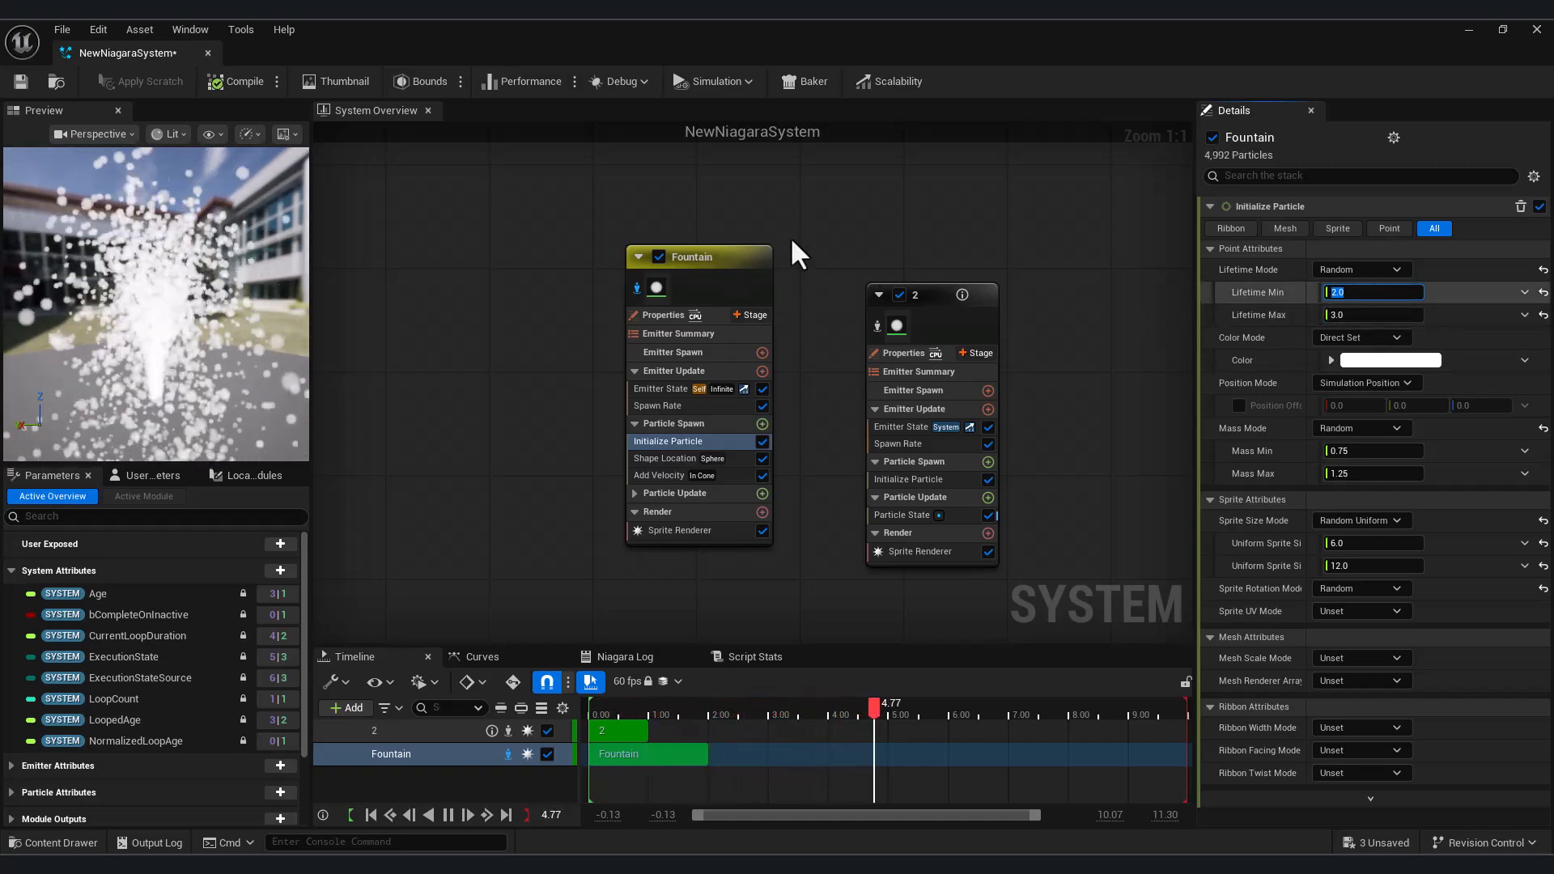
Switch the Fountain's Lifetime Mode to Direct Set, try a Lifetime of 10, and settle on 5
left_click(1362, 269)
left_click(1357, 300)
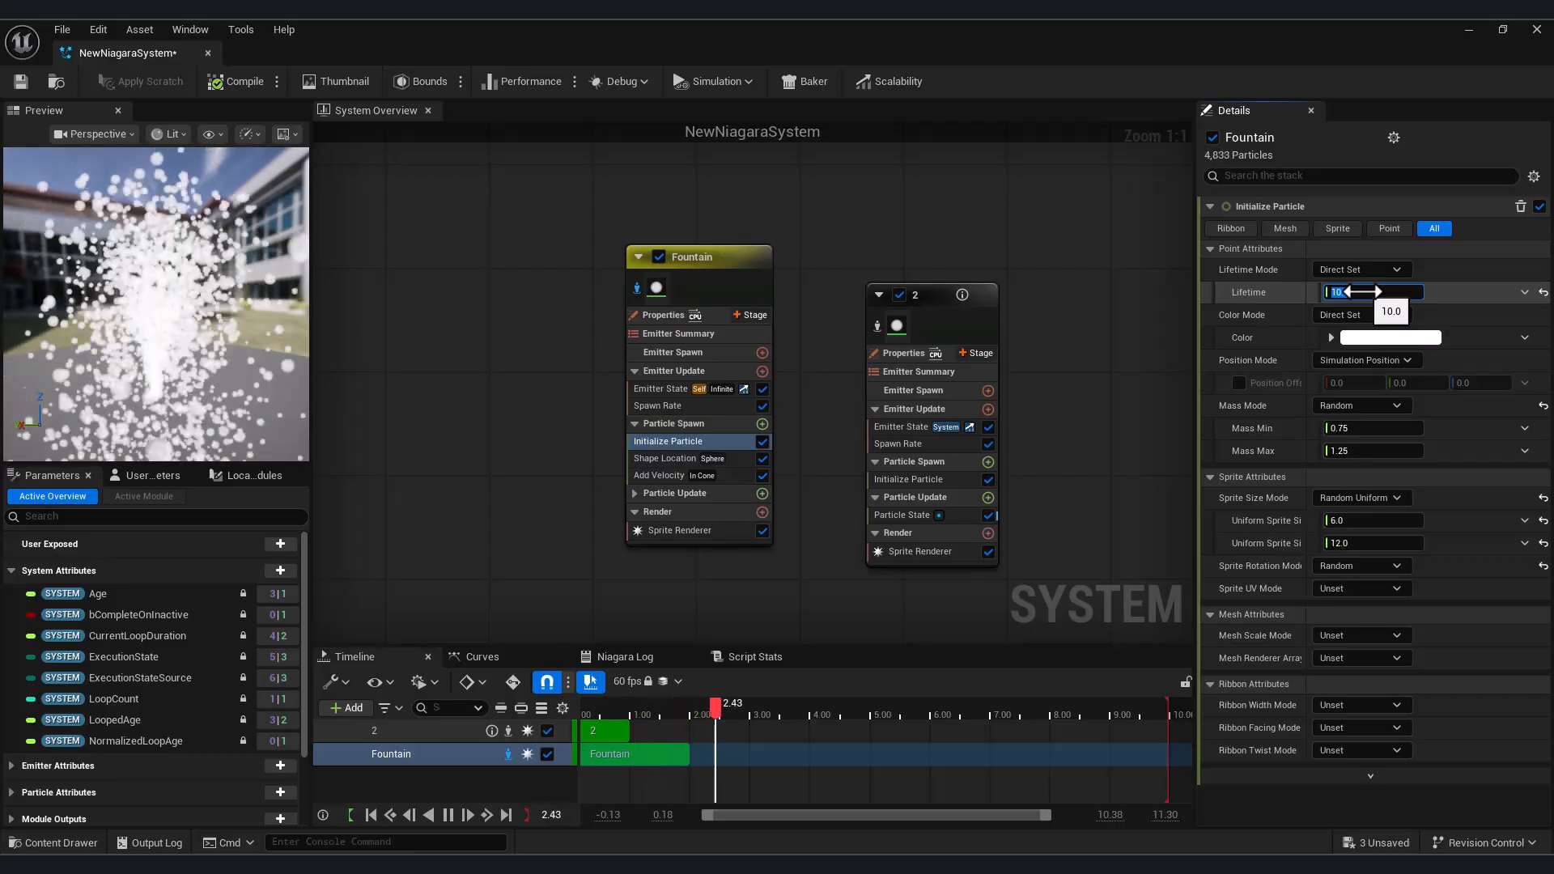
right_click_drag(193, 340, 194, 303)
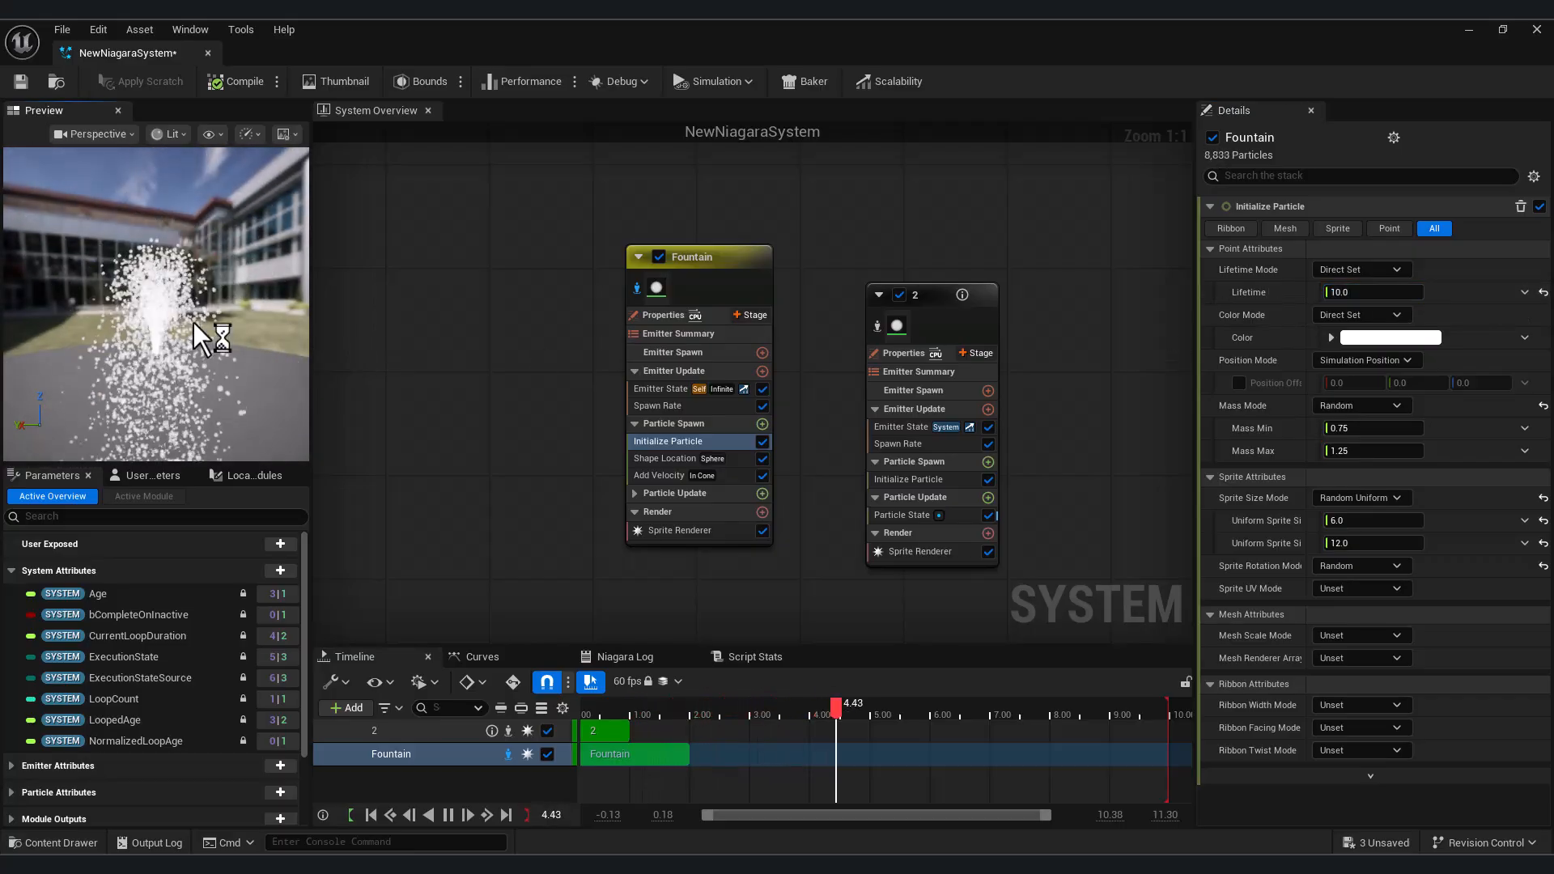
mouse_move(193, 304)
left_mouse_down()
mouse_move(194, 380)
mouse_move(193, 285)
left_mouse_up()
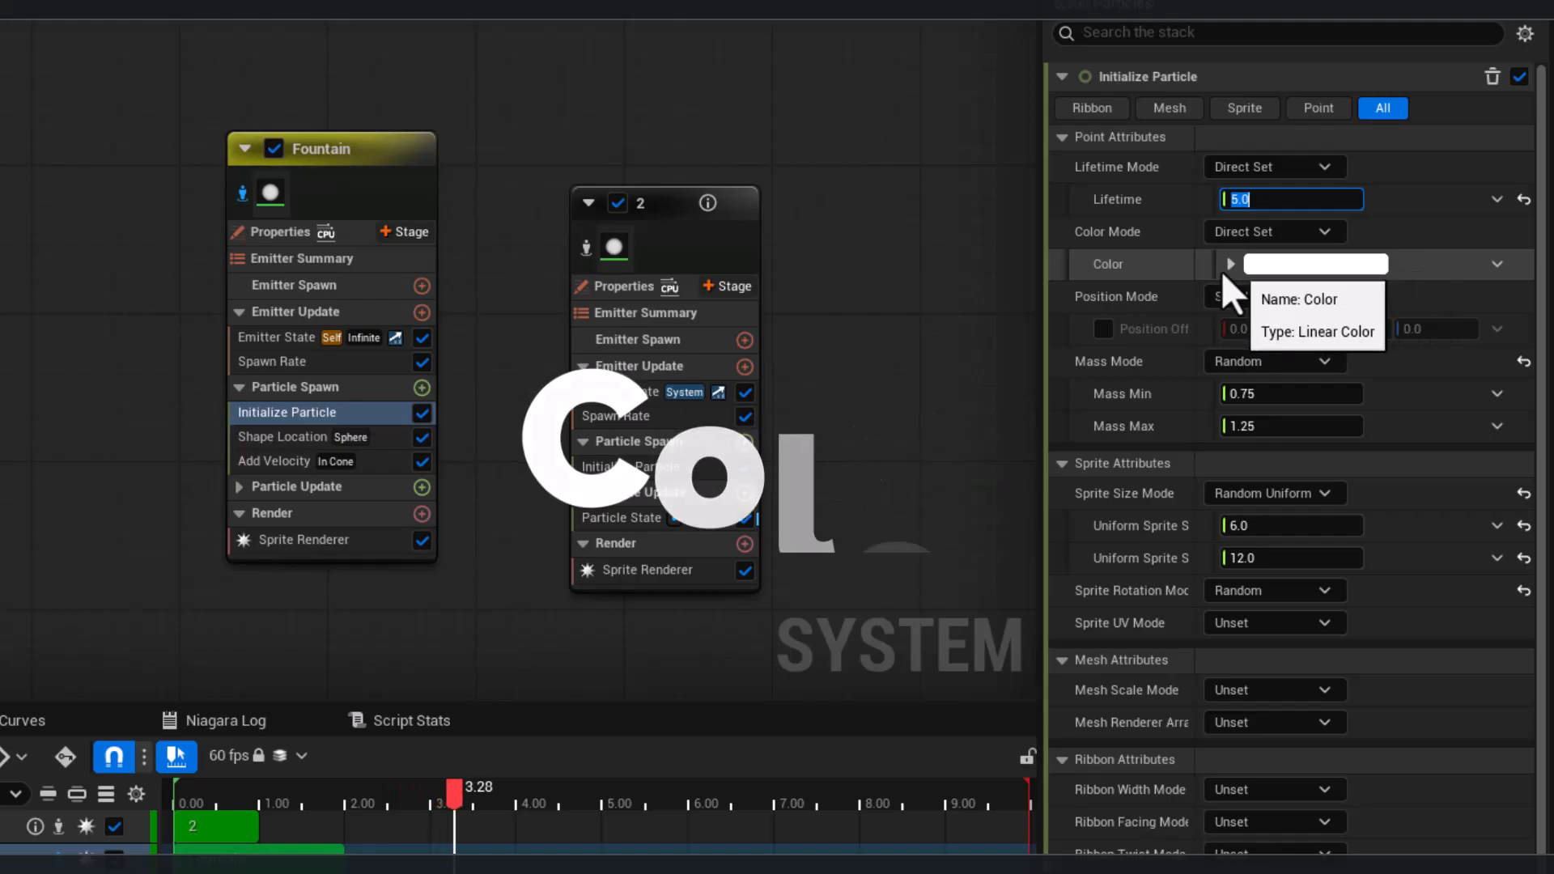
Set the Fountain's particle Color to blue, hex 004AFFFF
left_click(1230, 264)
left_click(1287, 267)
left_click(873, 363)
left_click_drag(873, 363, 848, 341)
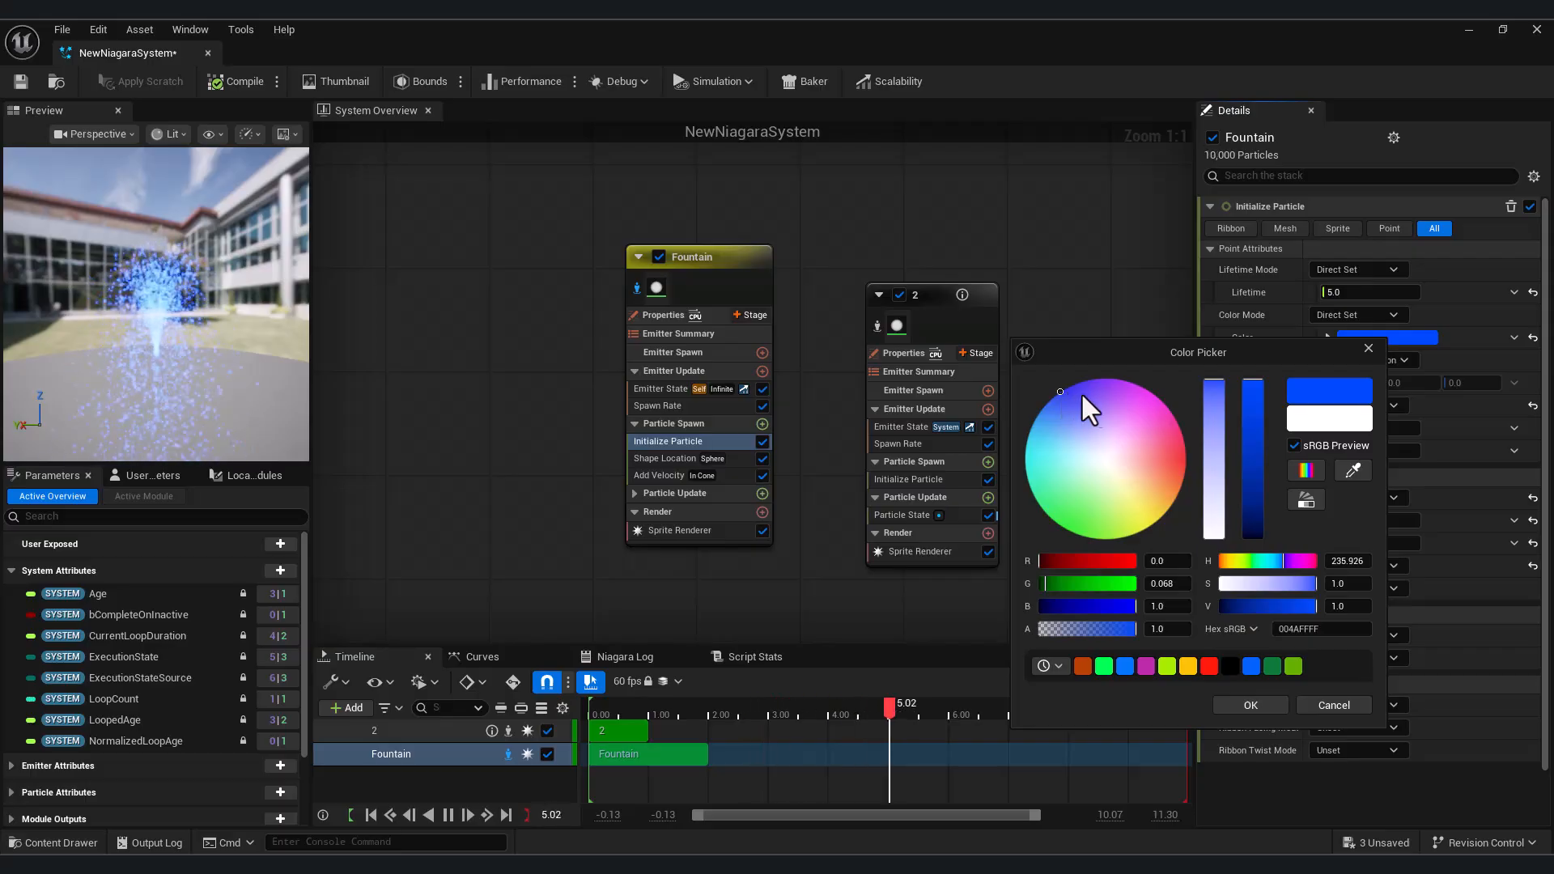
left_click(1238, 709)
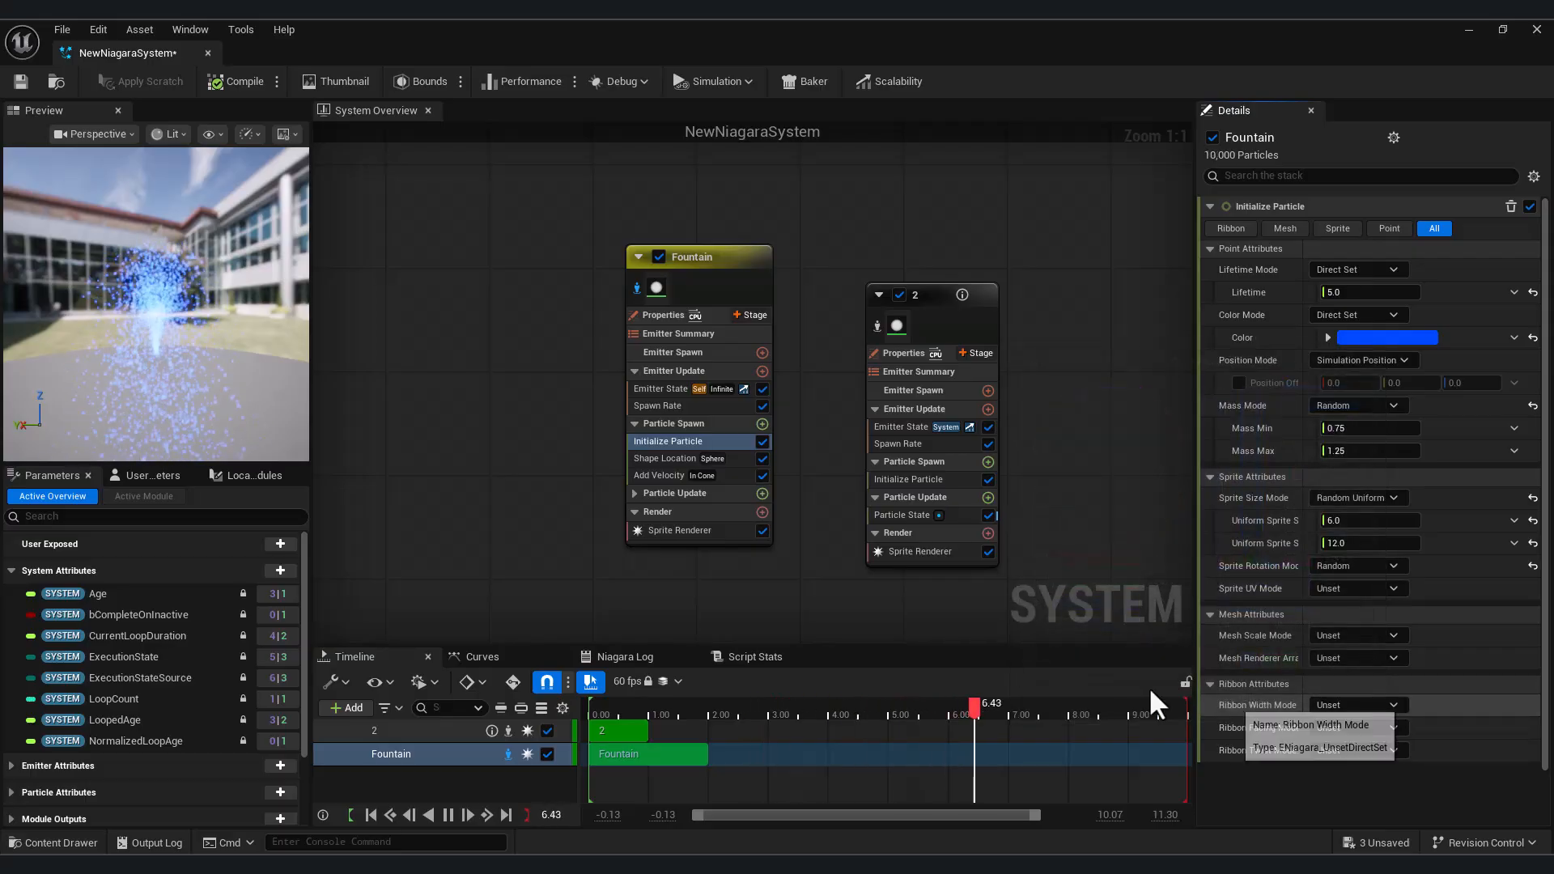
Switch the Fountain's Color Mode to Random Range and set the Color Minimum to red
left_click(1352, 315)
left_click(1382, 373)
left_click(1385, 338)
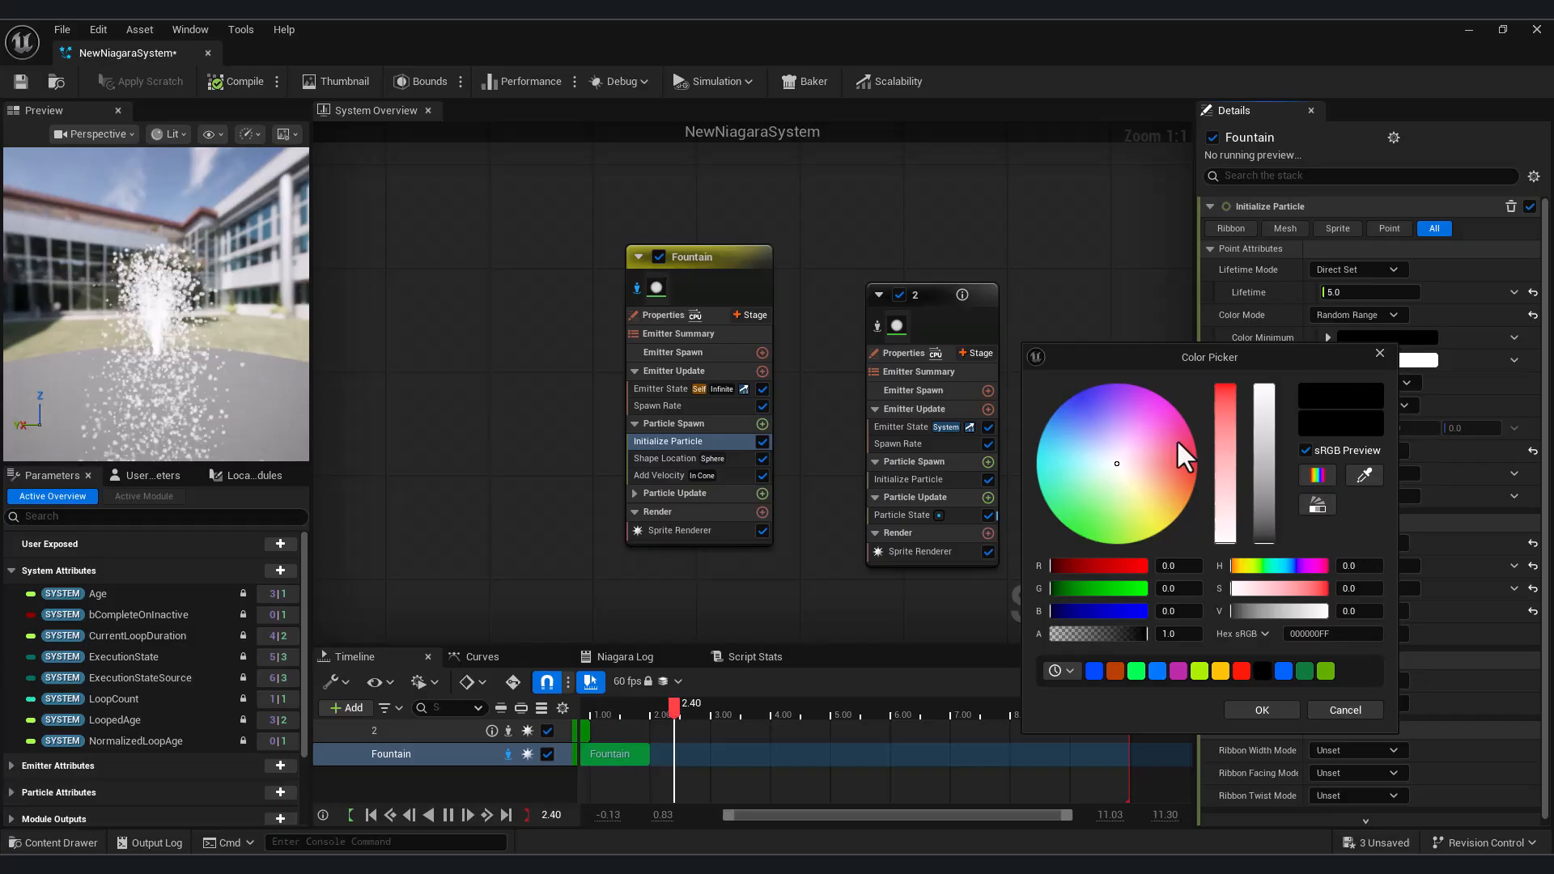
left_click(1228, 430)
left_click_drag(1120, 568, 1162, 569)
left_click(1242, 709)
Set the Color Maximum to blue, hex 007AFFFF, and view the mixed colors in the preview
left_click(1384, 361)
left_click(1029, 427)
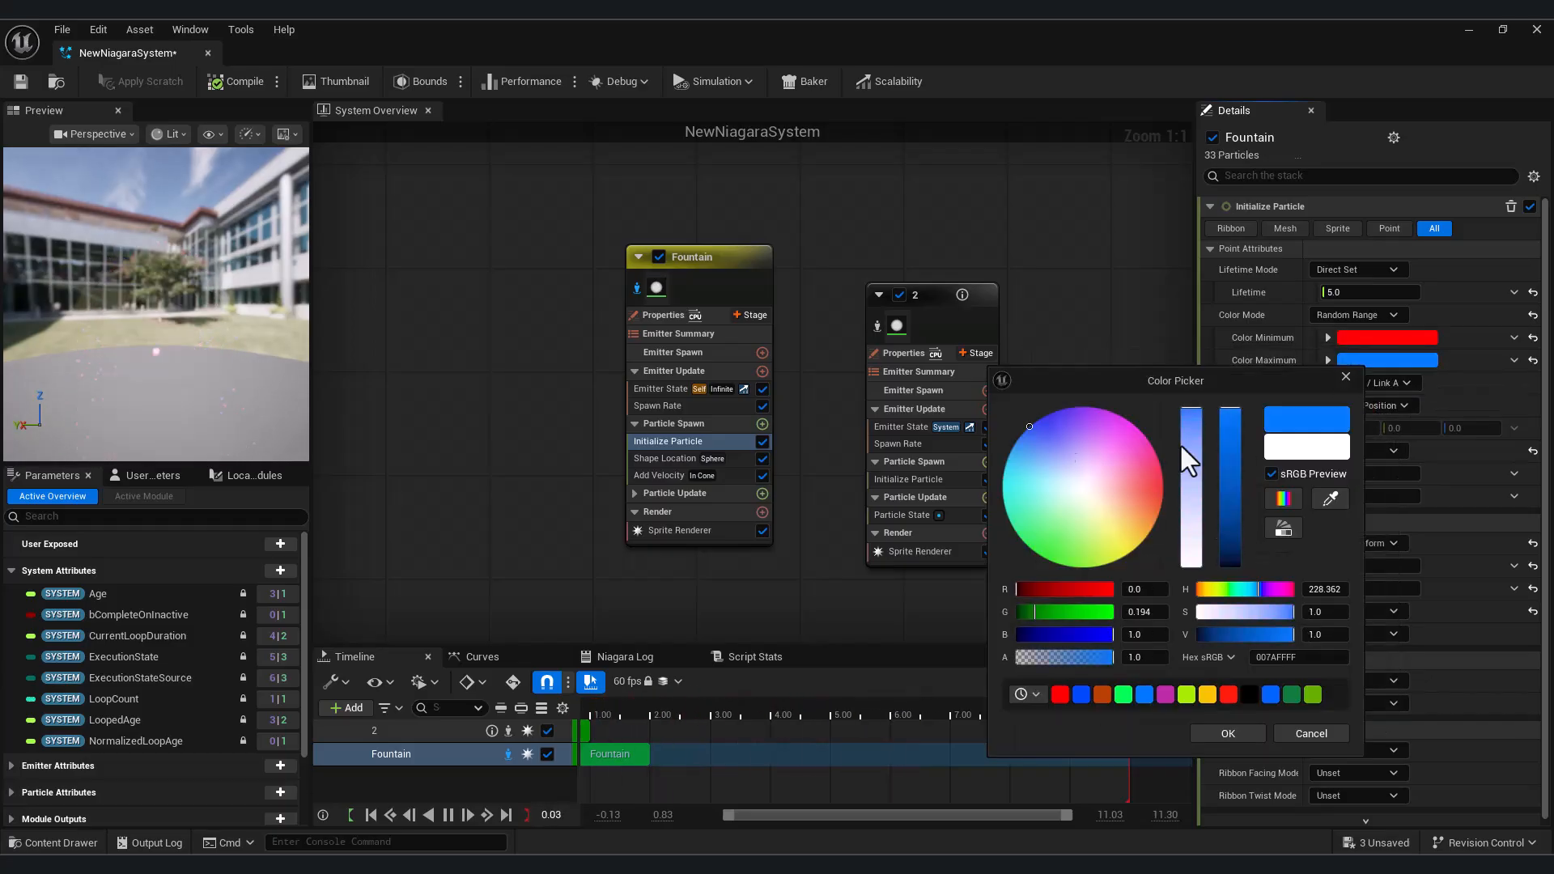
left_click(1227, 733)
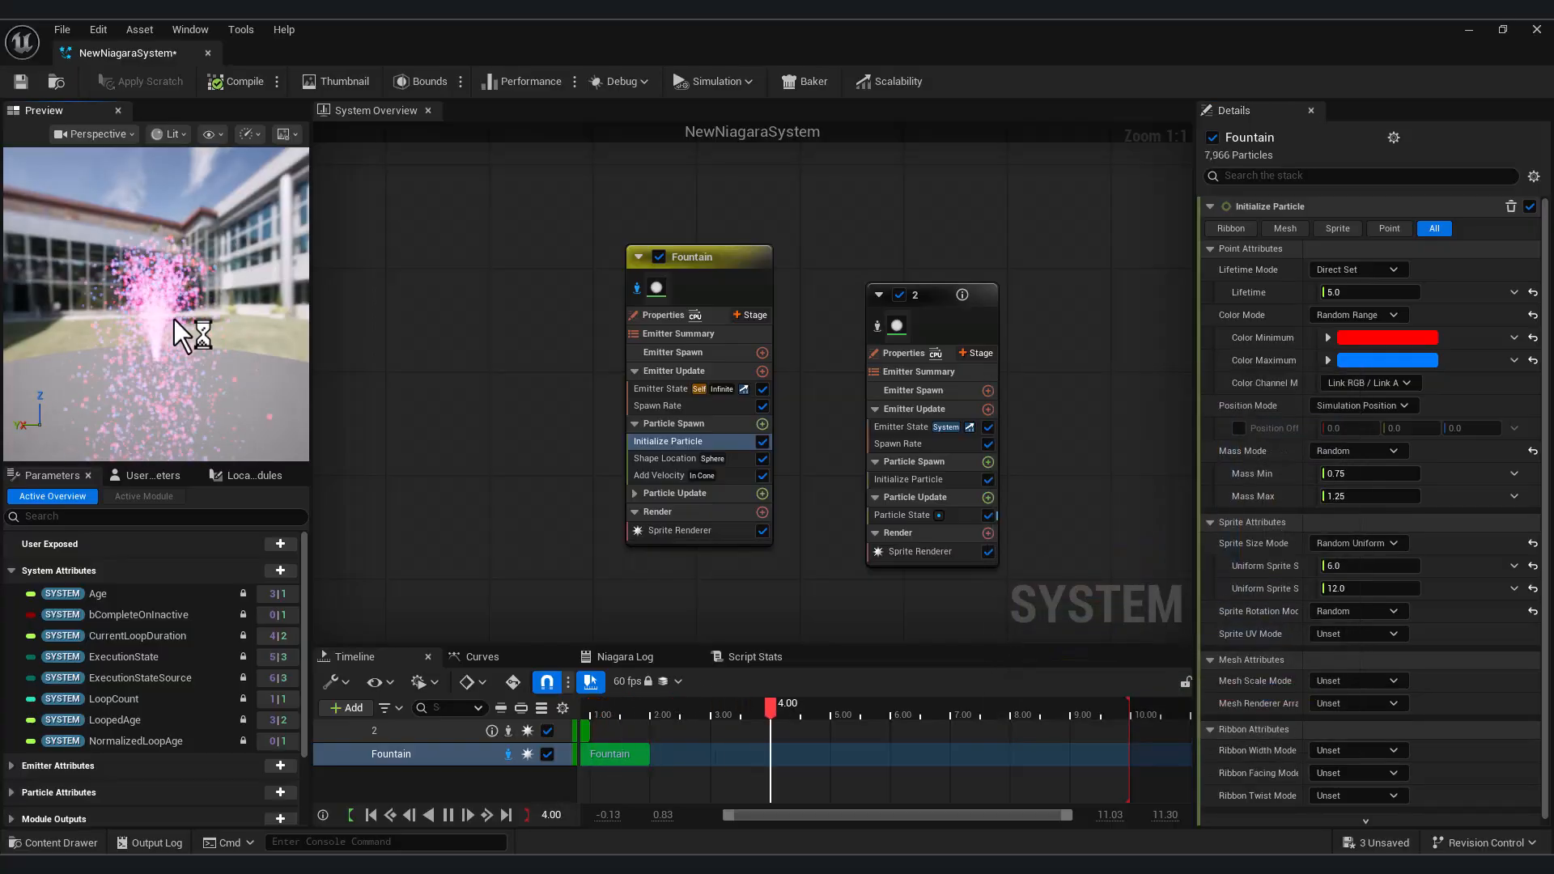
left_click_drag(182, 321, 228, 347)
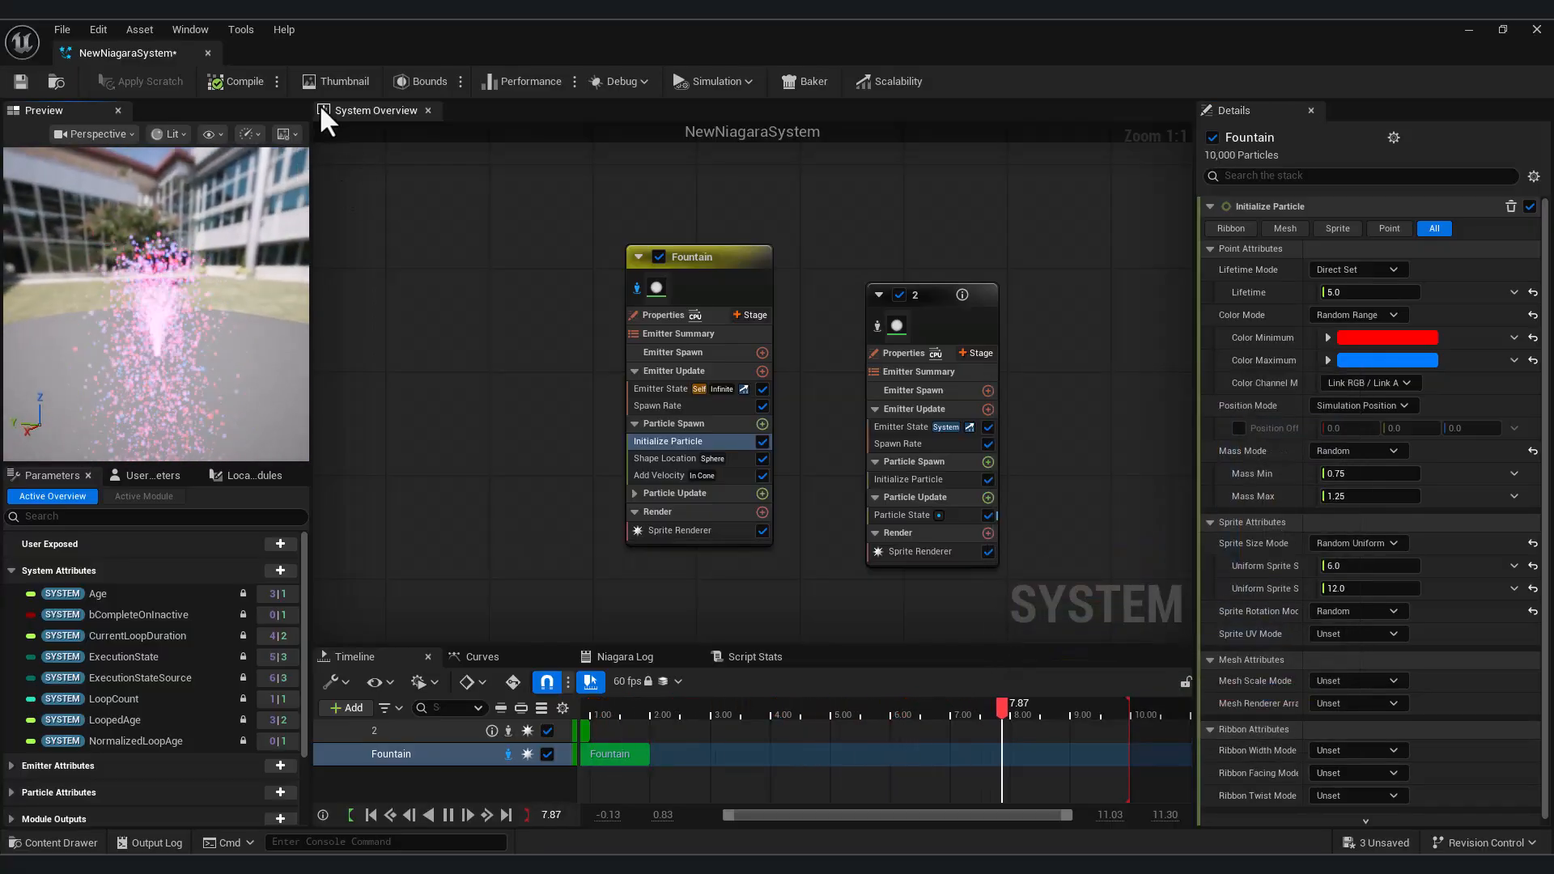
Try another Color Mode for the Fountain and restore Random Range
left_click(1370, 317)
left_click(1376, 341)
left_click(1368, 315)
left_click(1367, 374)
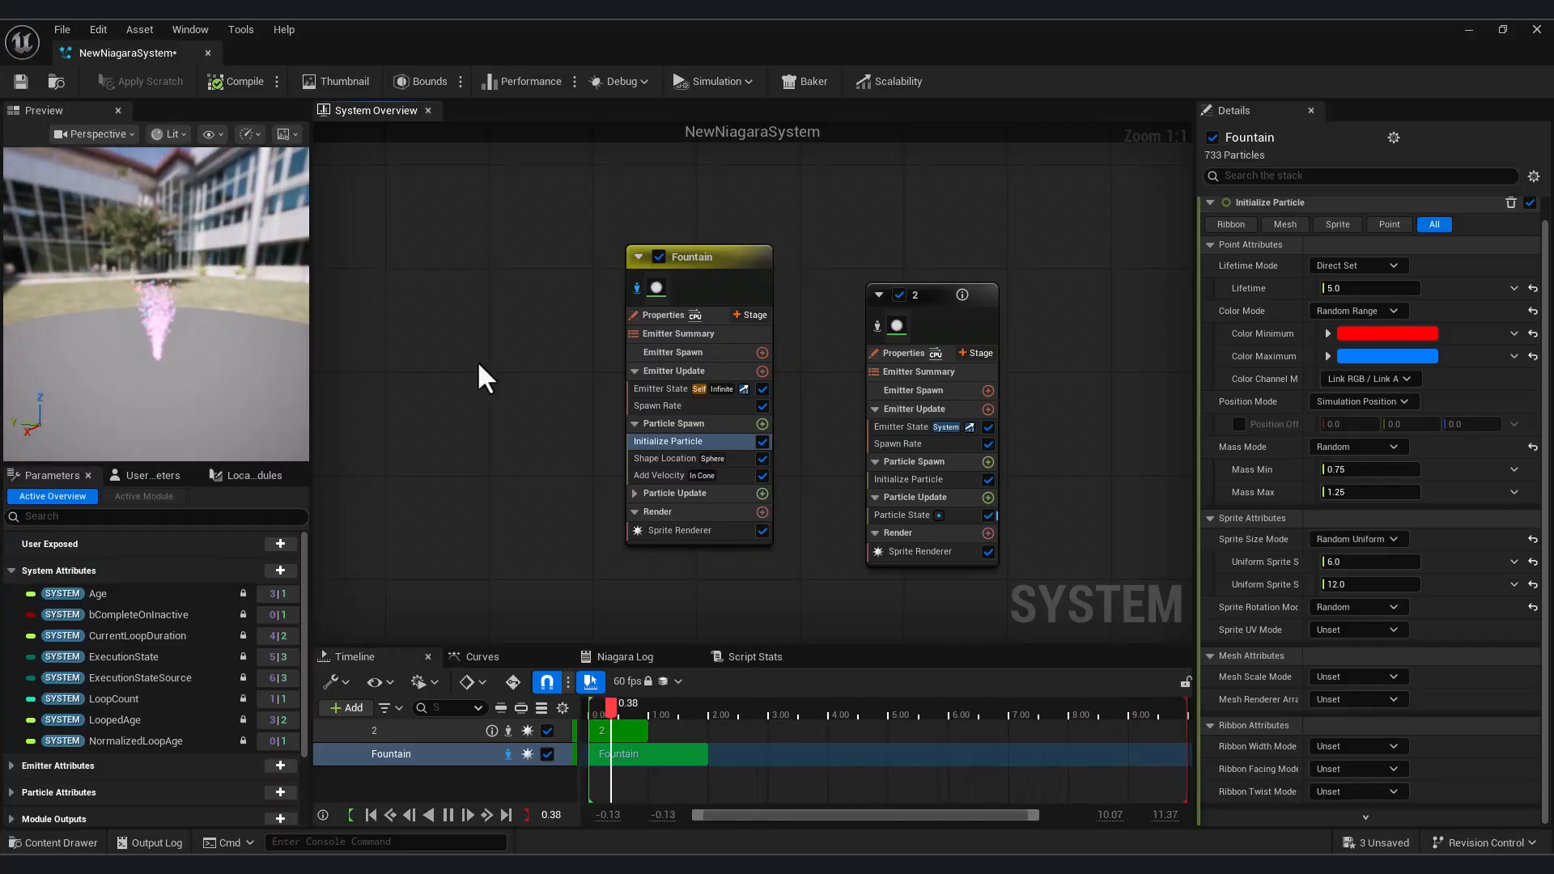
Try a Uniform Sprite Size Min of 1, and set the sprite size range to Min 5 and Max 30
left_click(1348, 561)
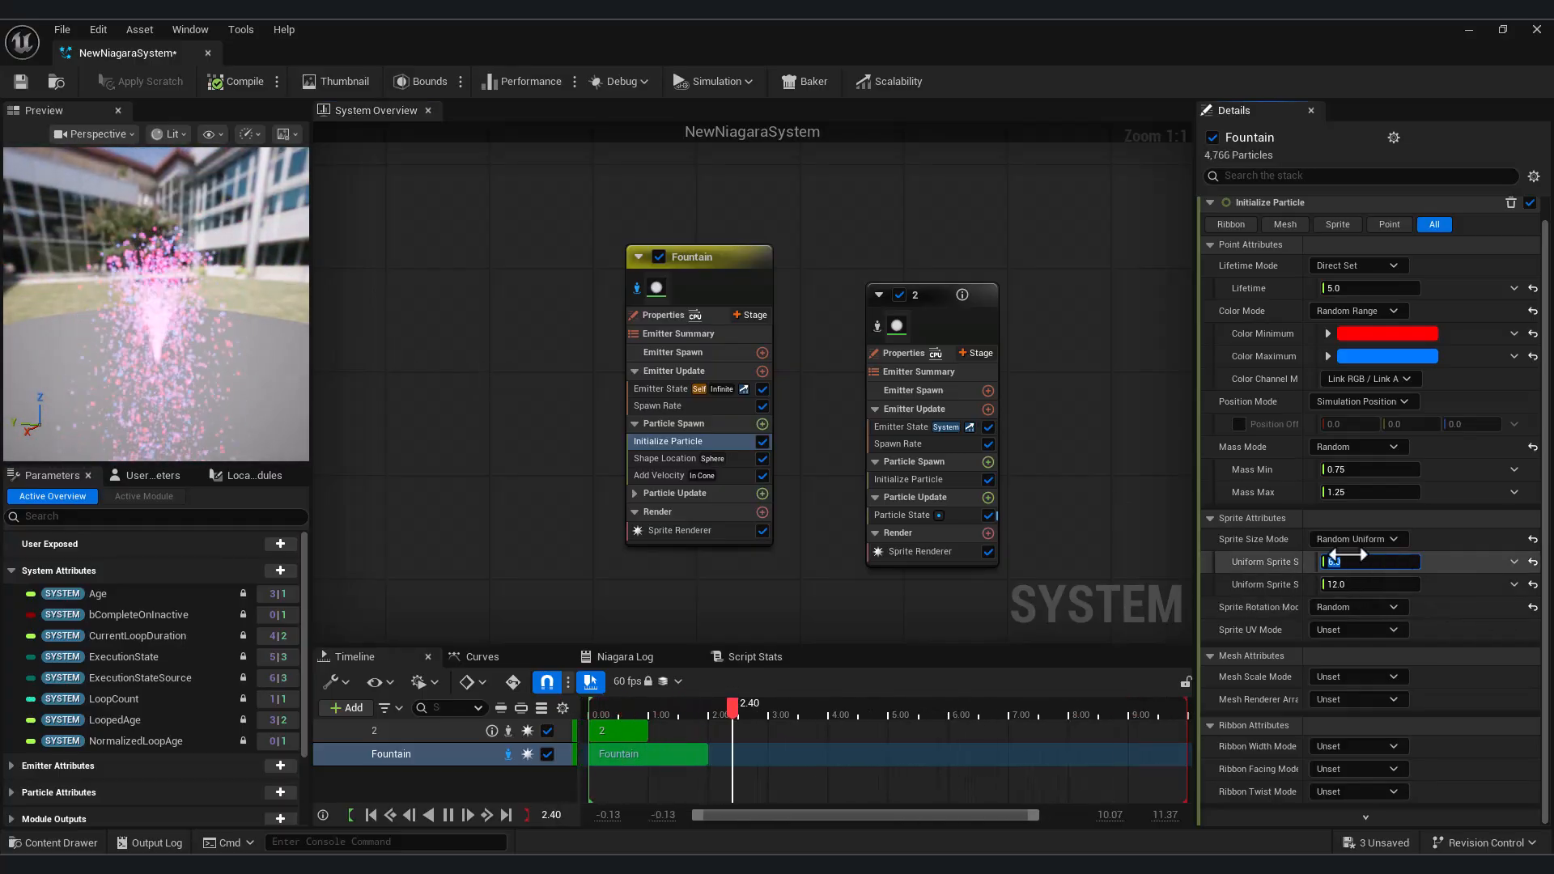
type("1")
left_click(1362, 584)
type("3")
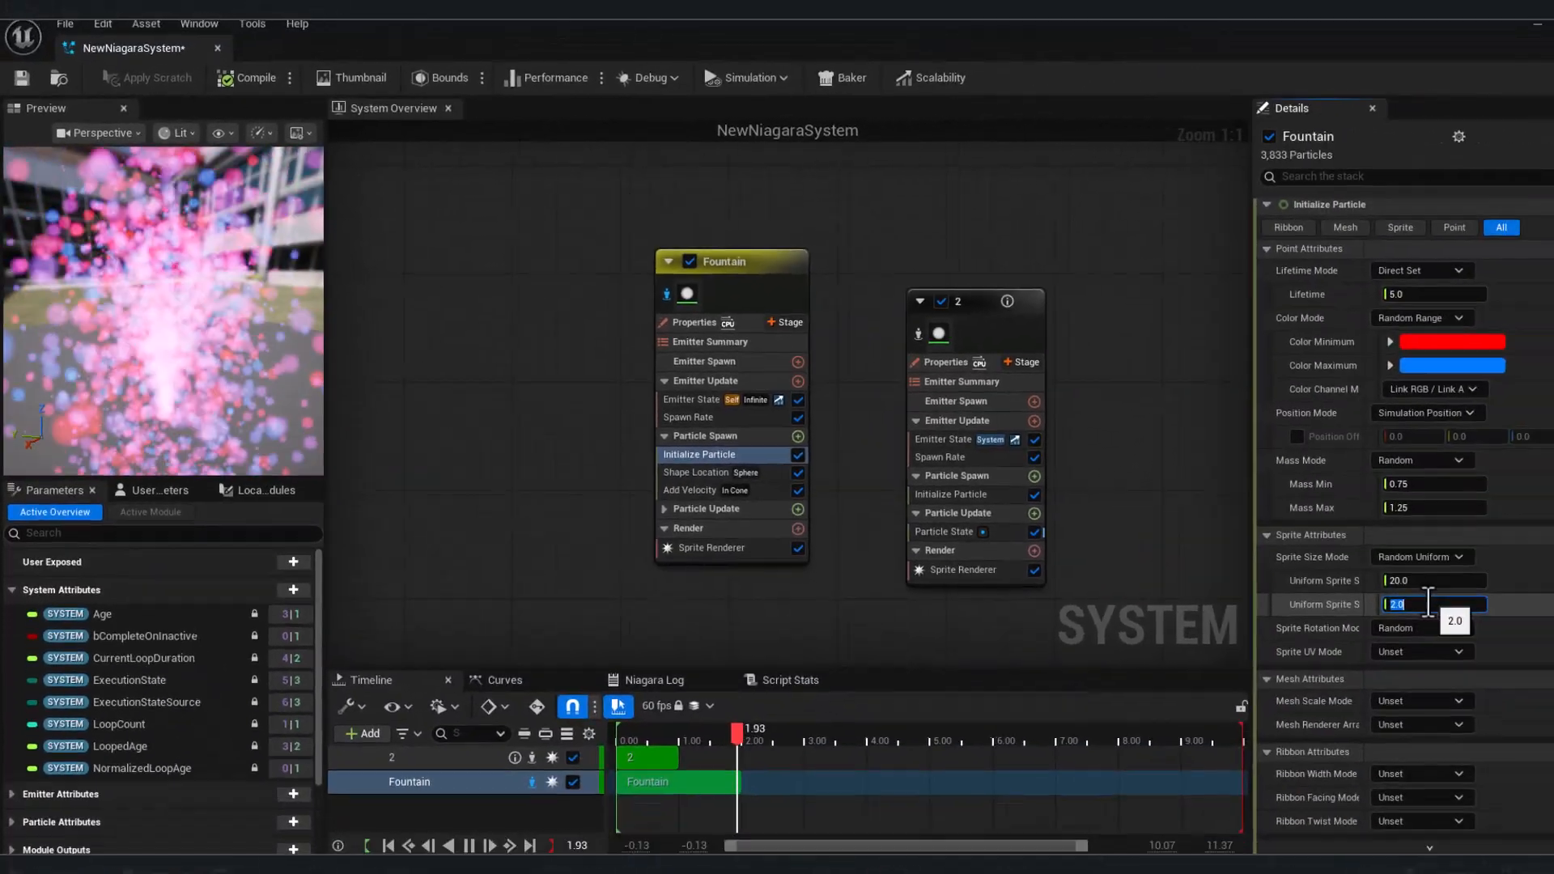
type("30")
key("Return")
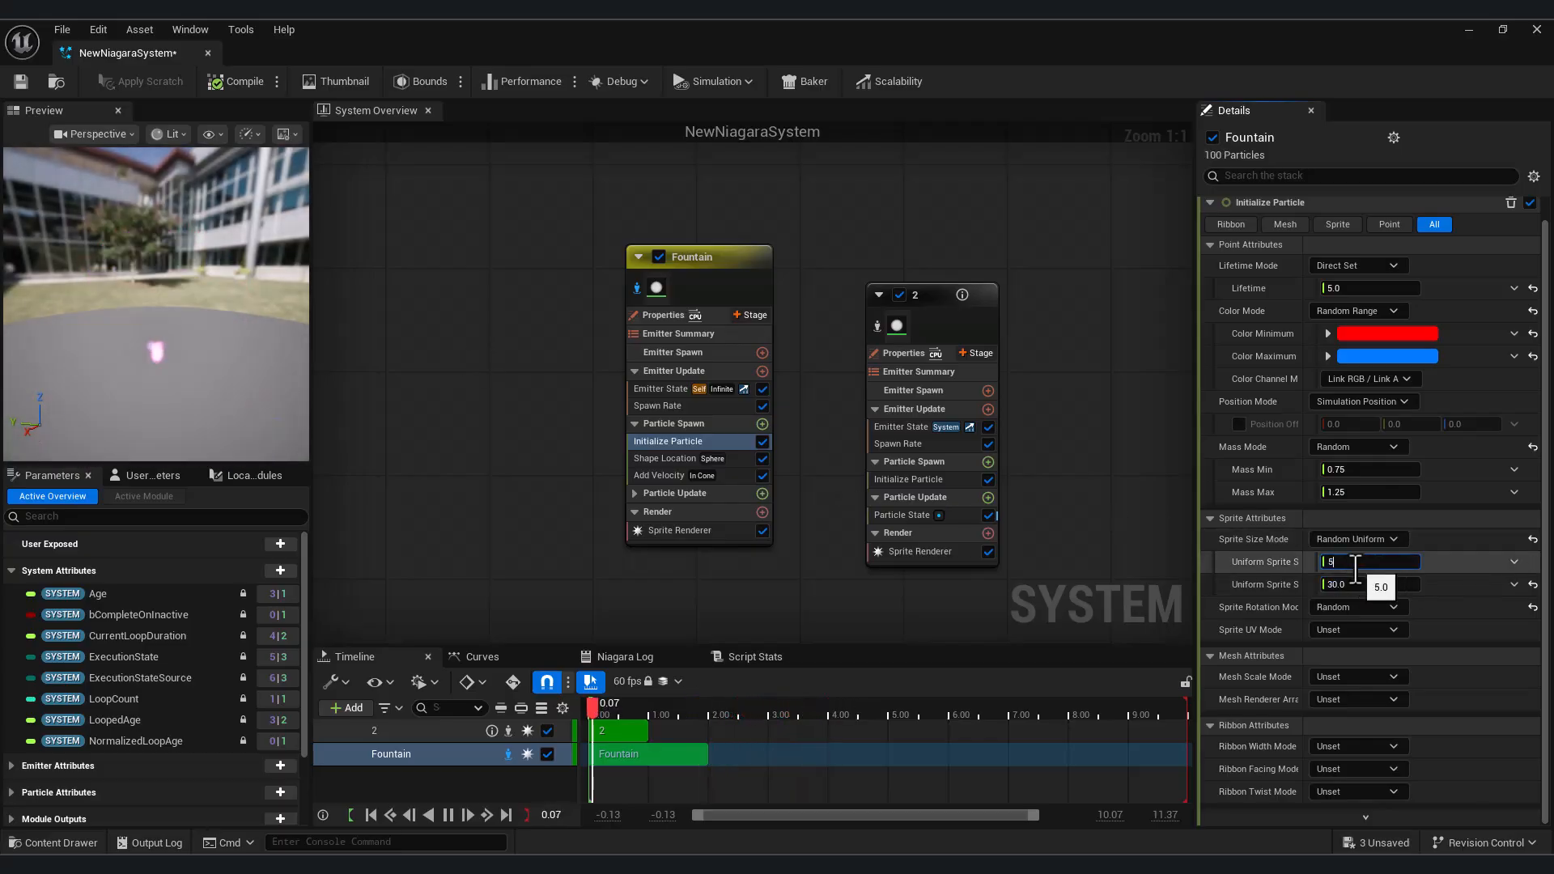
left_click(1375, 587)
Switch the Sprite Size Mode to Uniform, try a size of 30, and set the Uniform Sprite Size to 5
left_click(1367, 539)
left_click(1387, 559)
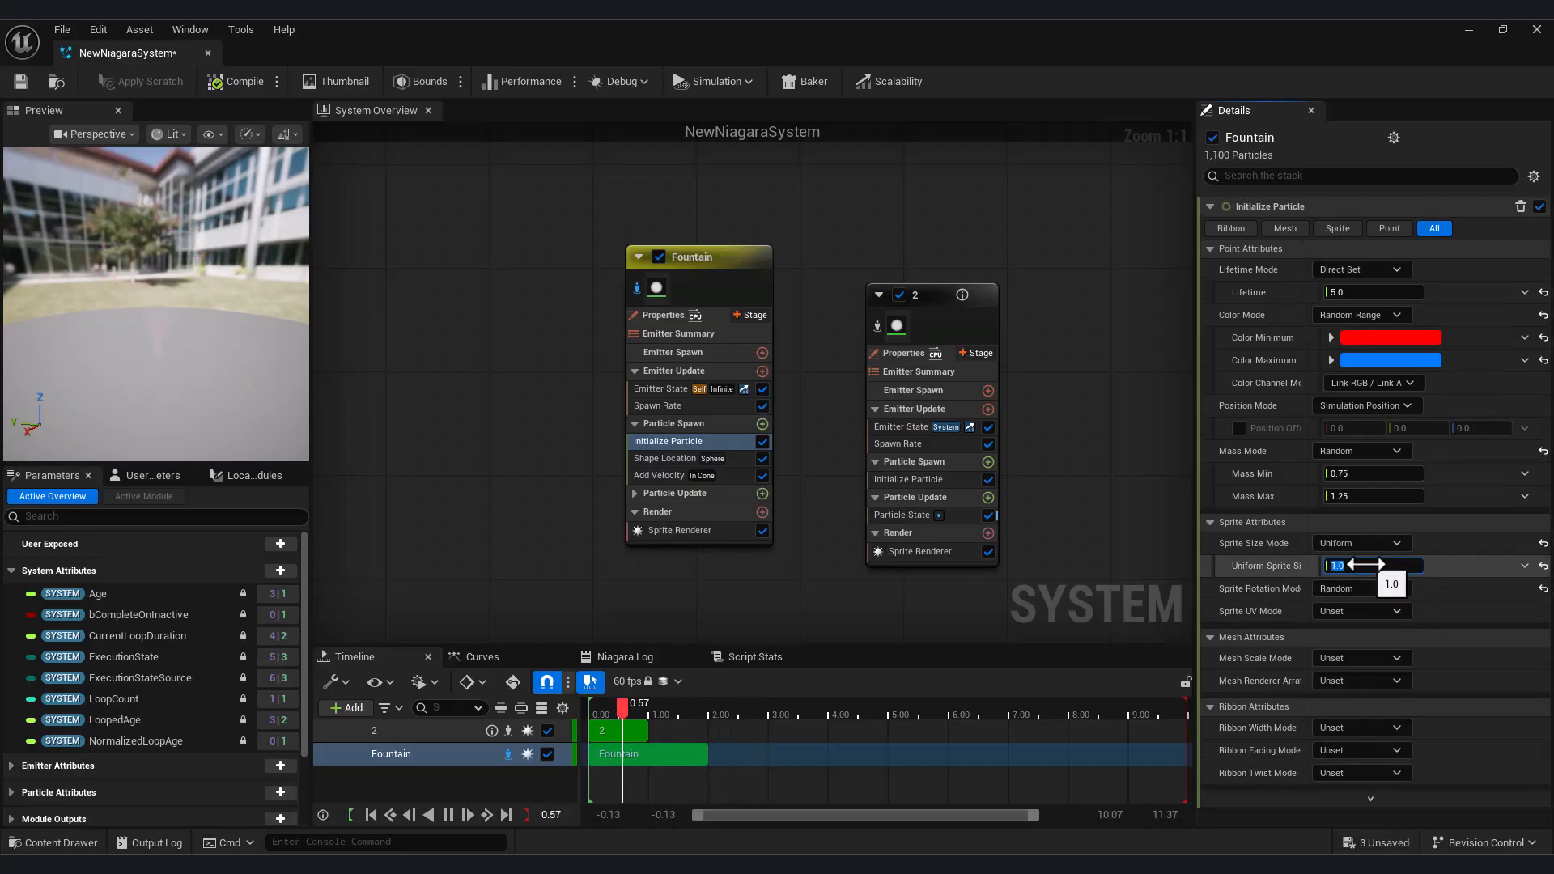
left_click_drag(1362, 560, 1362, 566)
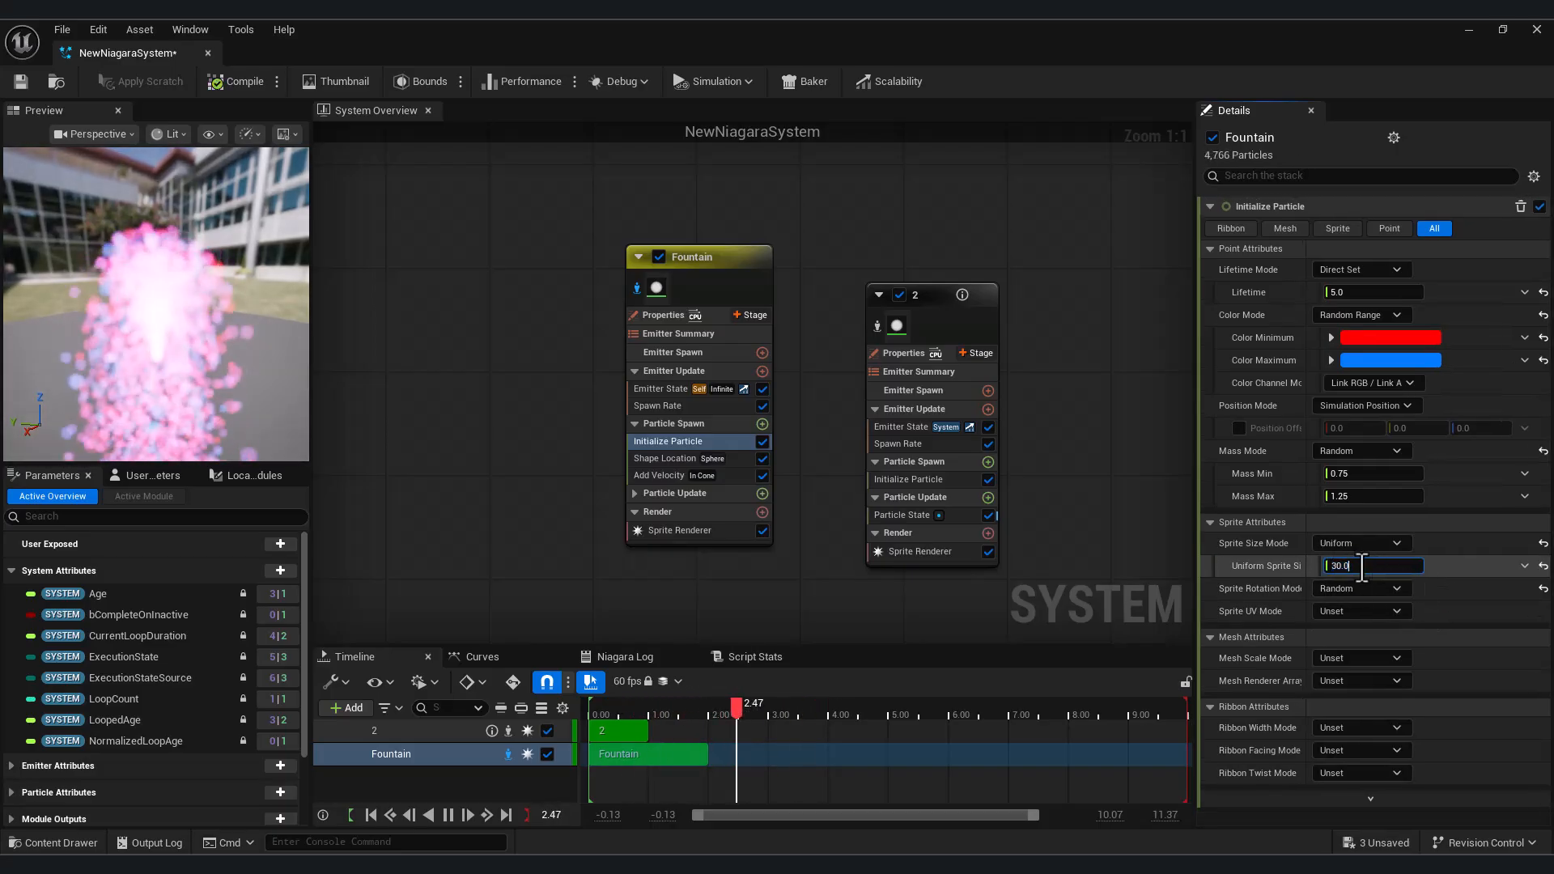
type("5")
key("Return")
Widen the details area, try another Sprite Rotation Mode and set it back to Random
left_click(1376, 585)
left_click(1362, 629)
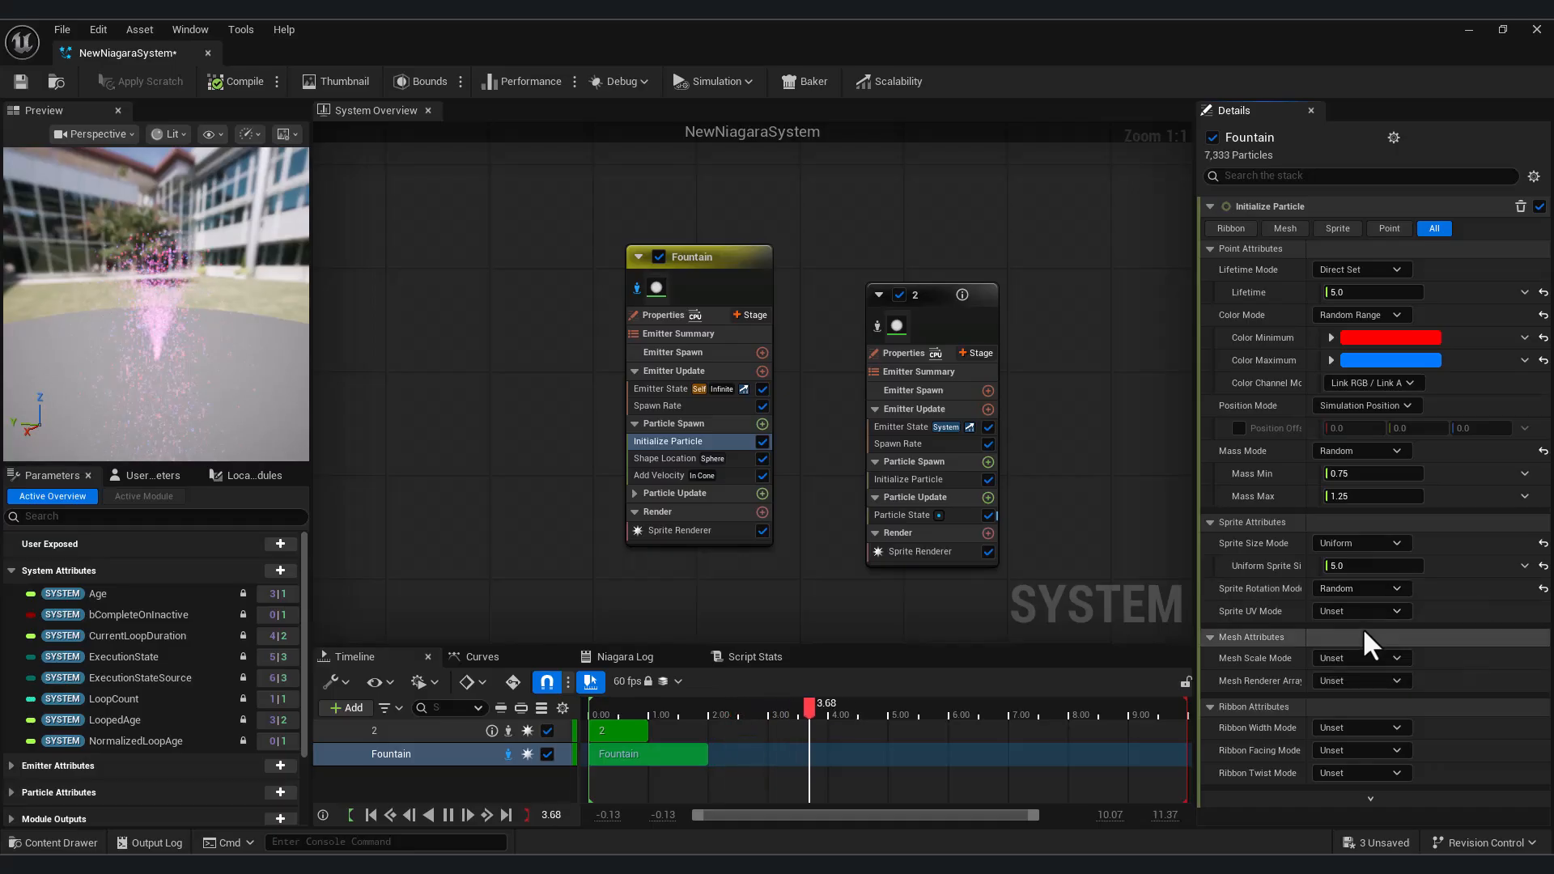
left_click_drag(1193, 583, 1103, 580)
left_click(1304, 589)
left_click(1298, 613)
left_click(1298, 586)
left_click(1298, 630)
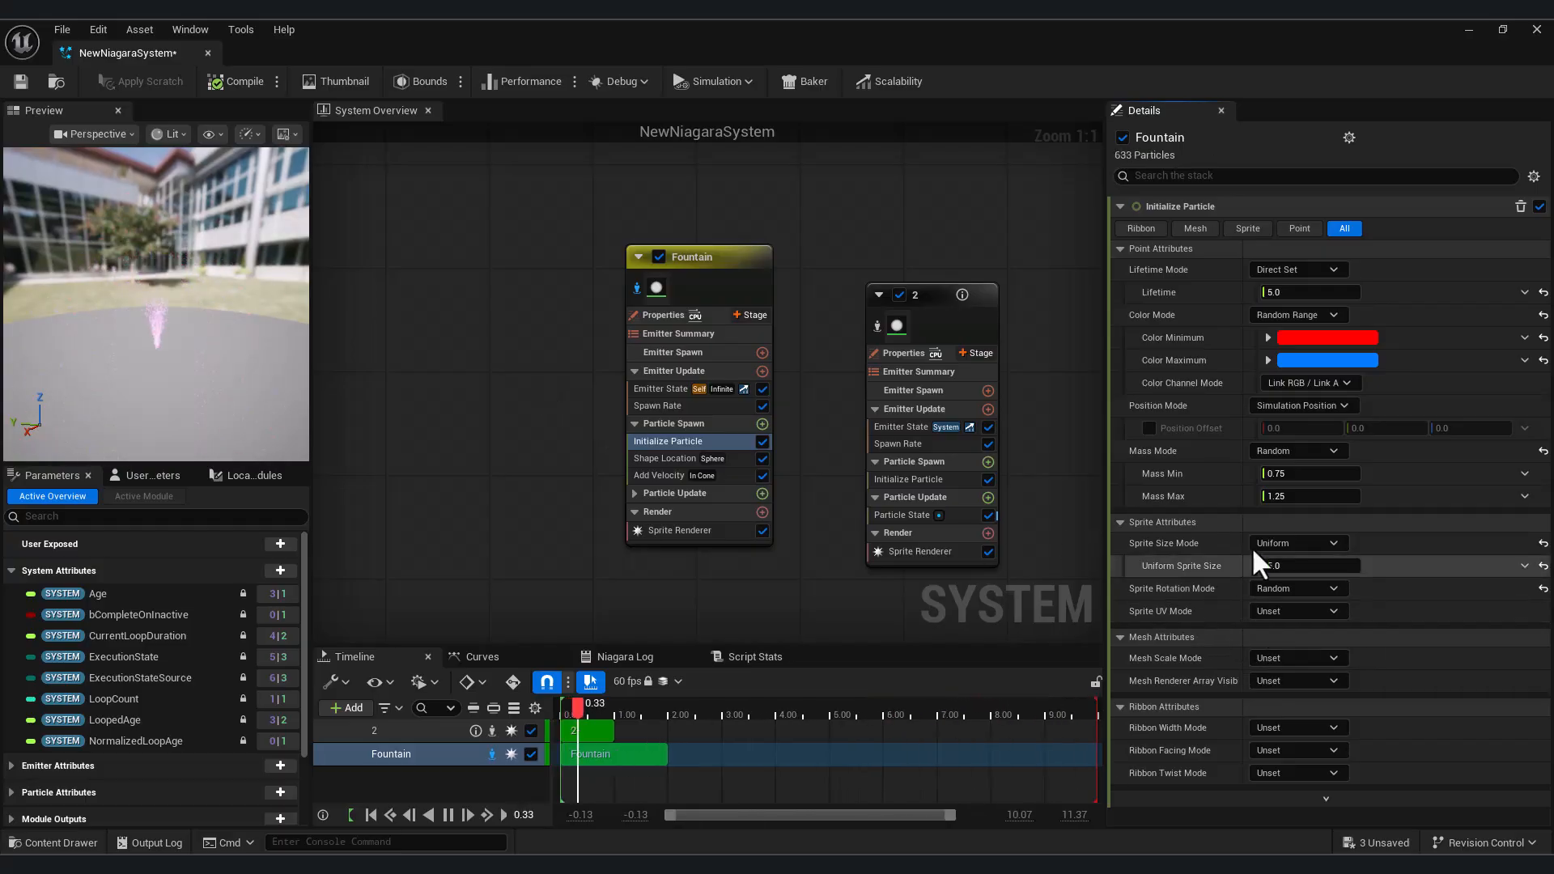
Switch the Sprite Size Mode back to Random Uniform and set the Uniform Sprite Size Max to 8
left_click(1278, 545)
left_click(1273, 607)
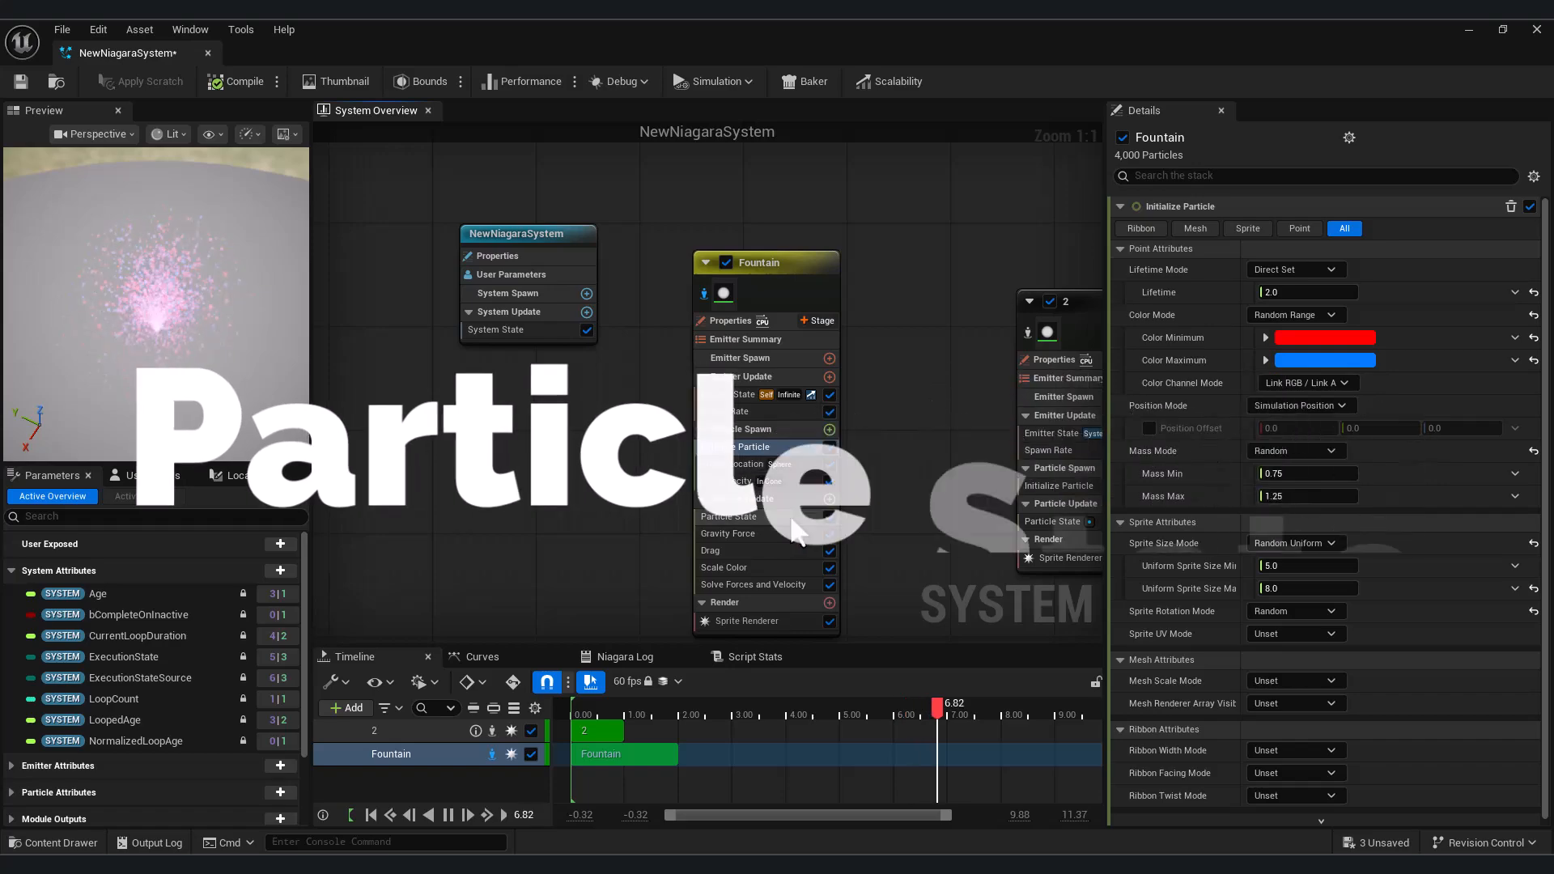
In the Fountain's Particle State, disable killing particles at lifetime end, try Loop Particles Lifetime, and re-enable killing
left_click(793, 518)
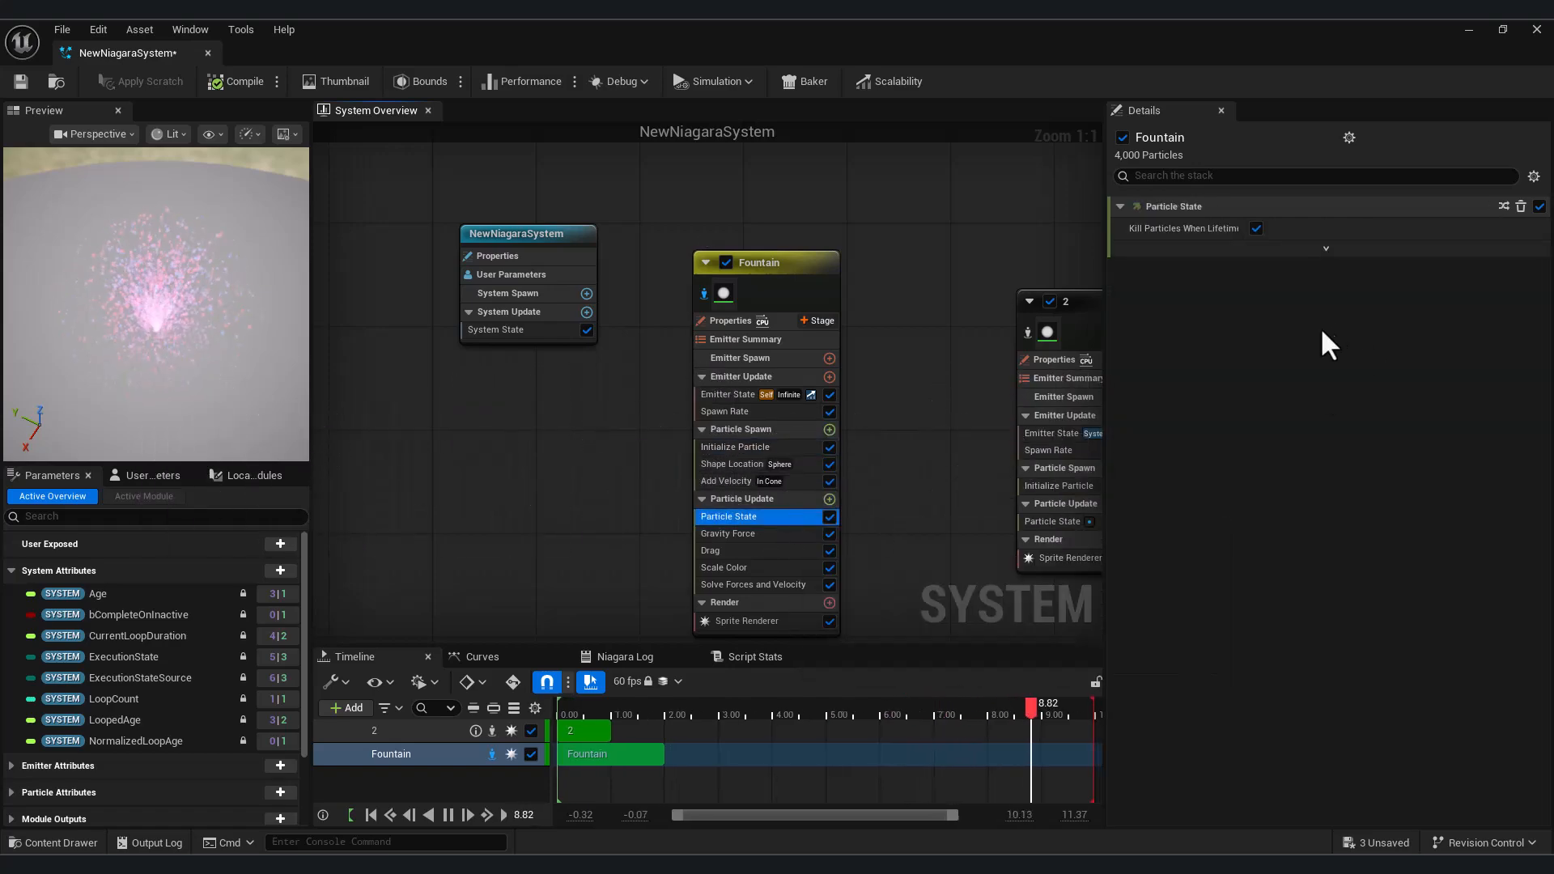
left_click(1256, 229)
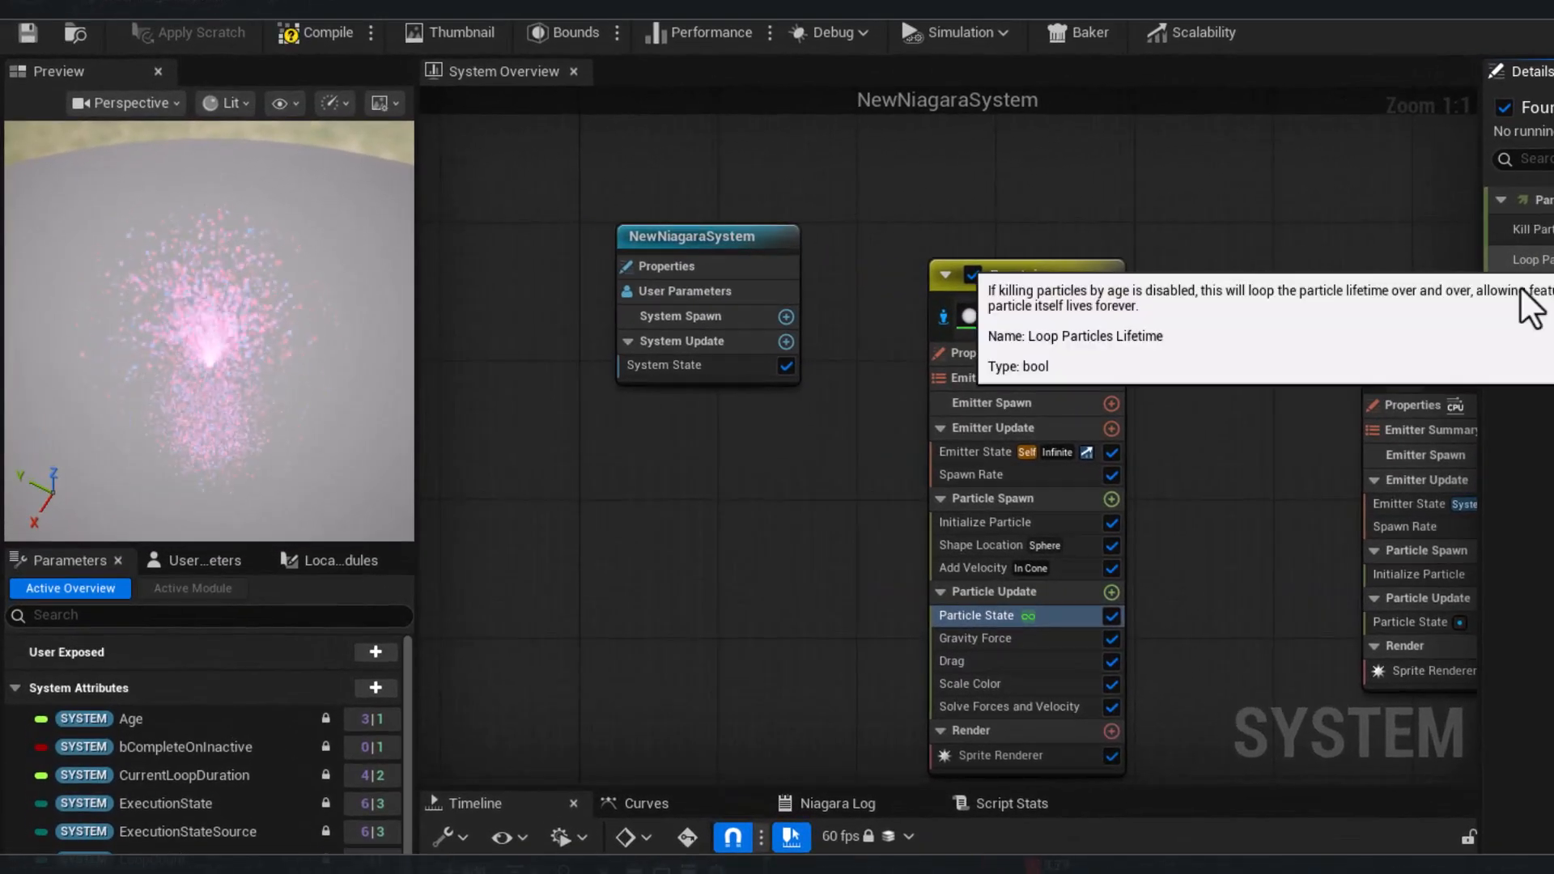
left_click_drag(200, 400, 212, 326)
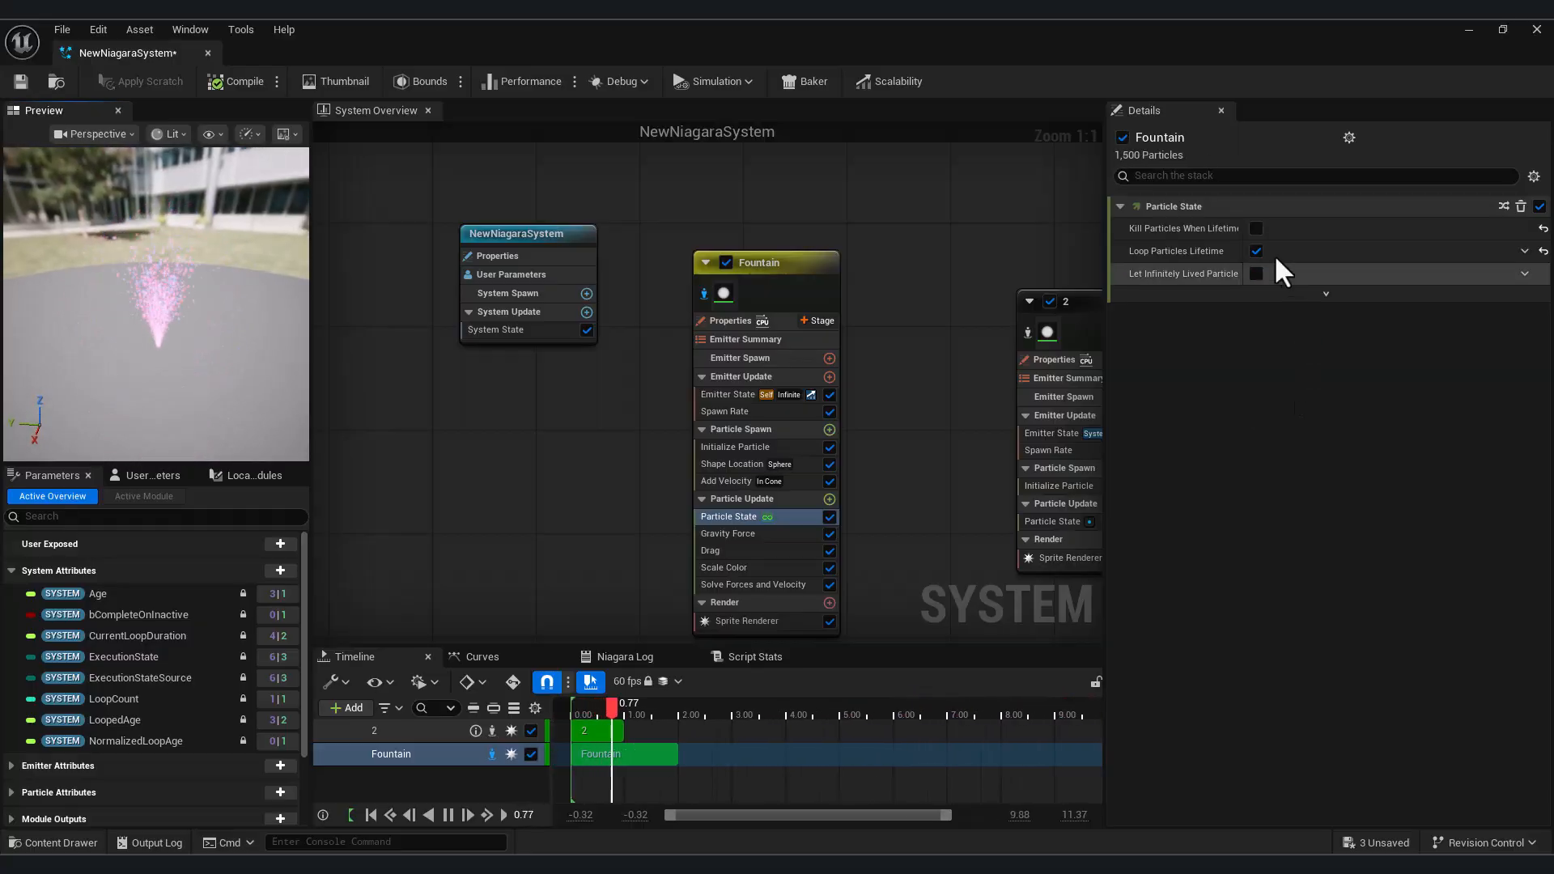
left_click(1256, 228)
left_click_drag(139, 348, 178, 343)
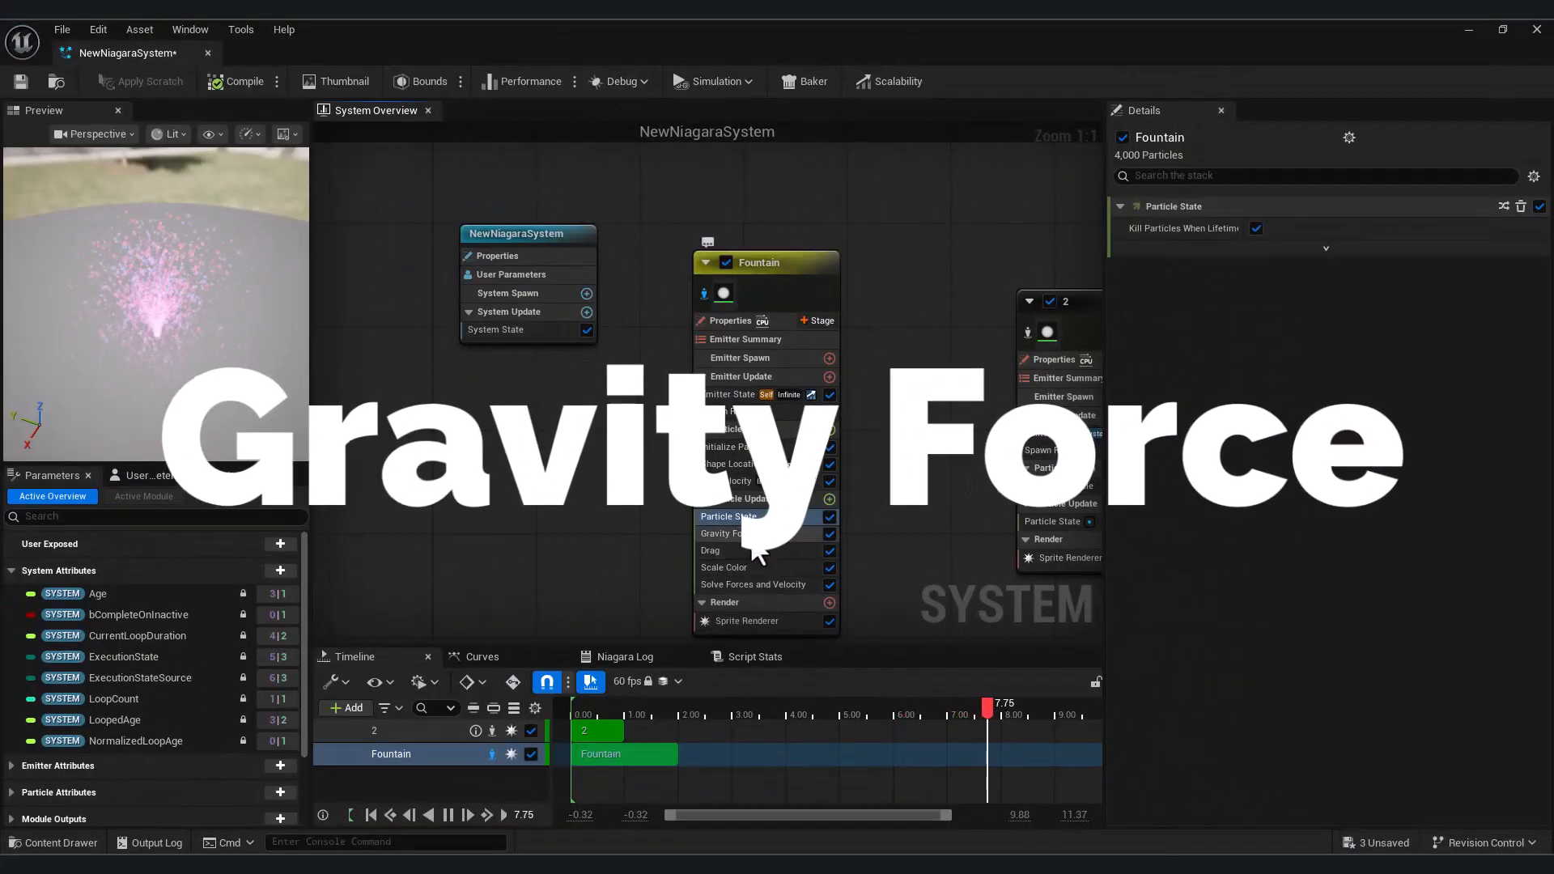
Set the Z gravity of the Fountain's Gravity Force module to -200
left_click(749, 533)
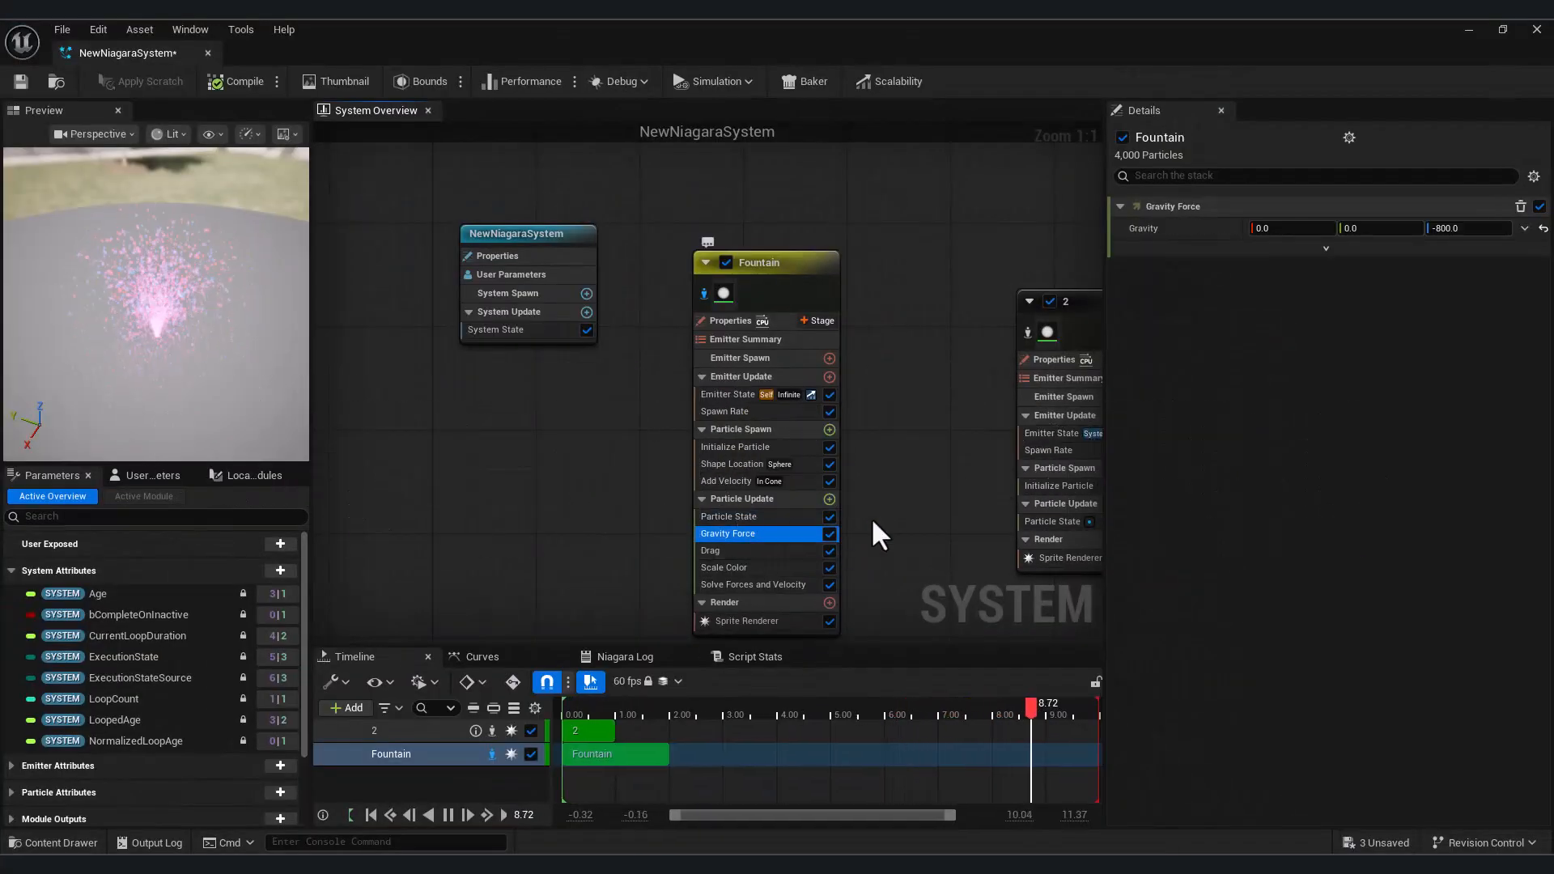
left_click(1471, 225)
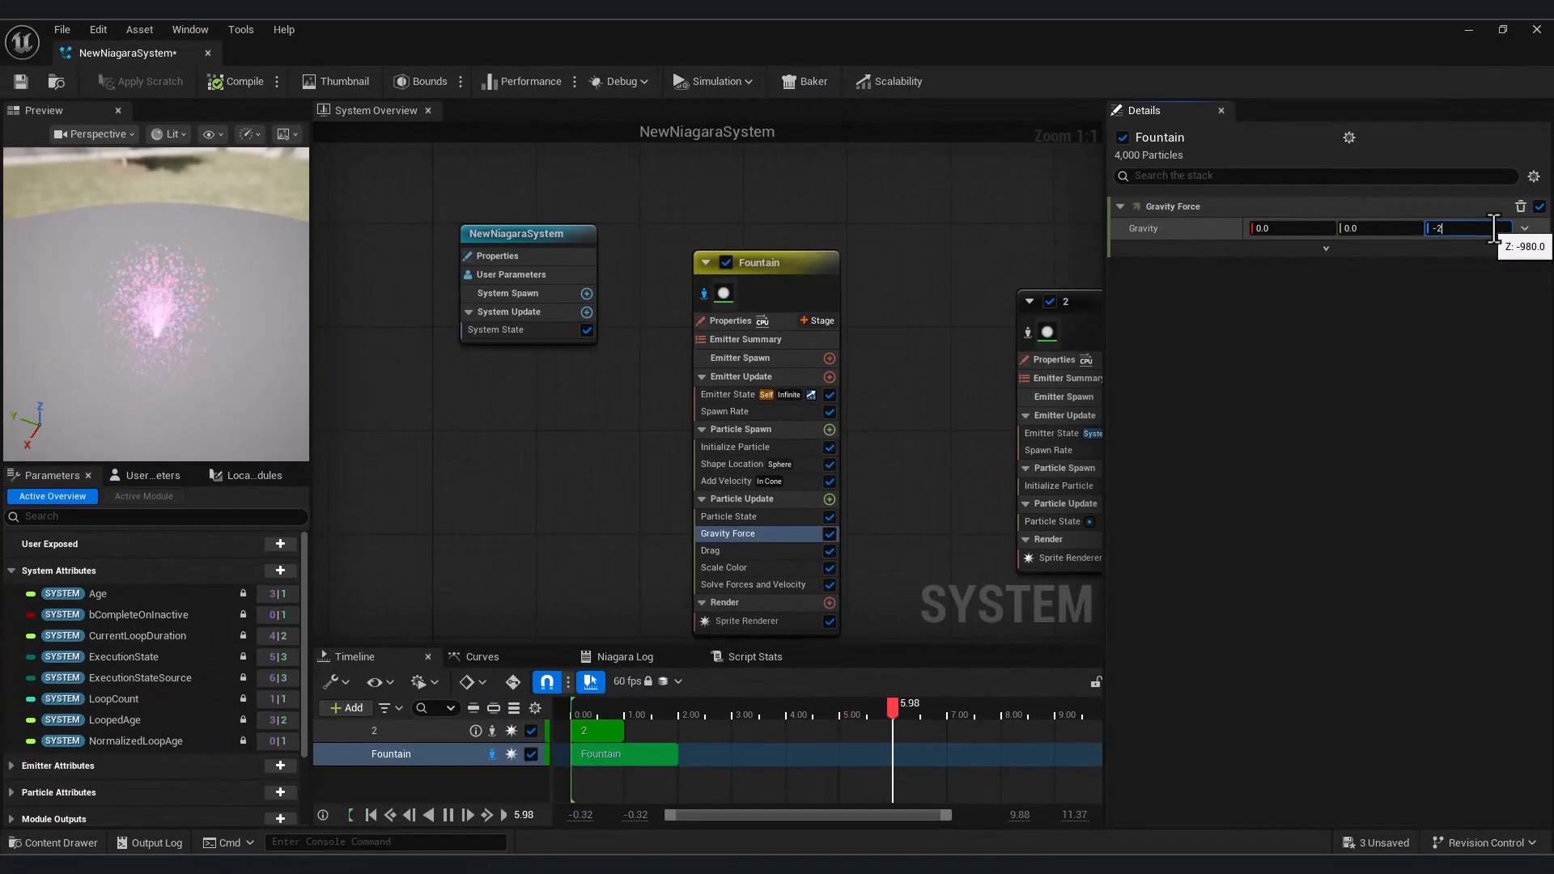
key("Return")
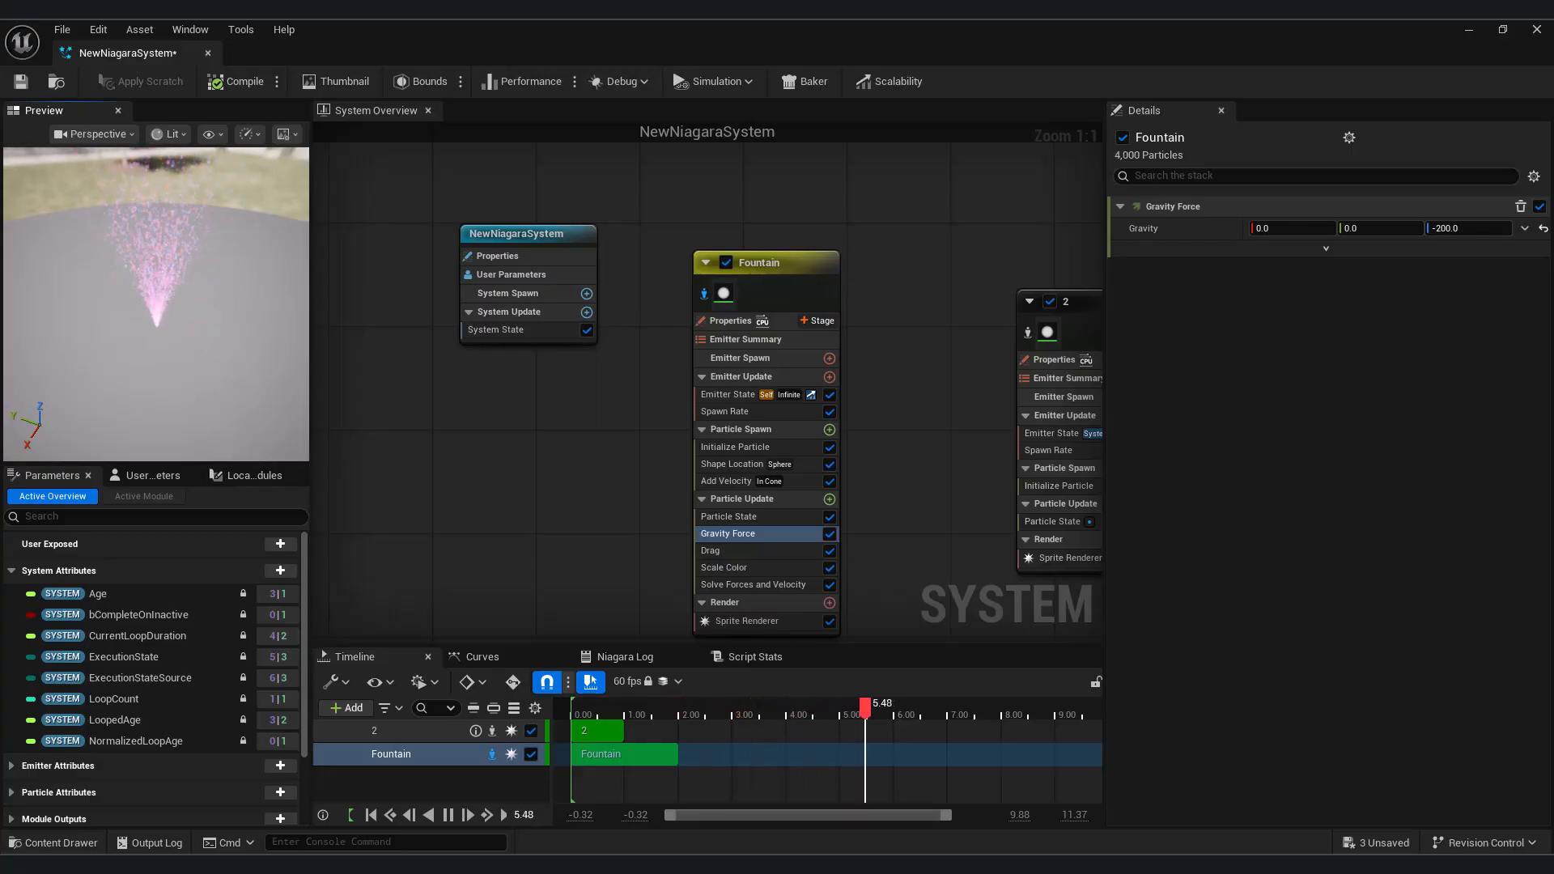
In the Fountain's Particle State, disable killing particles when their lifetime has elapsed and check the effect in the preview
left_click(727, 518)
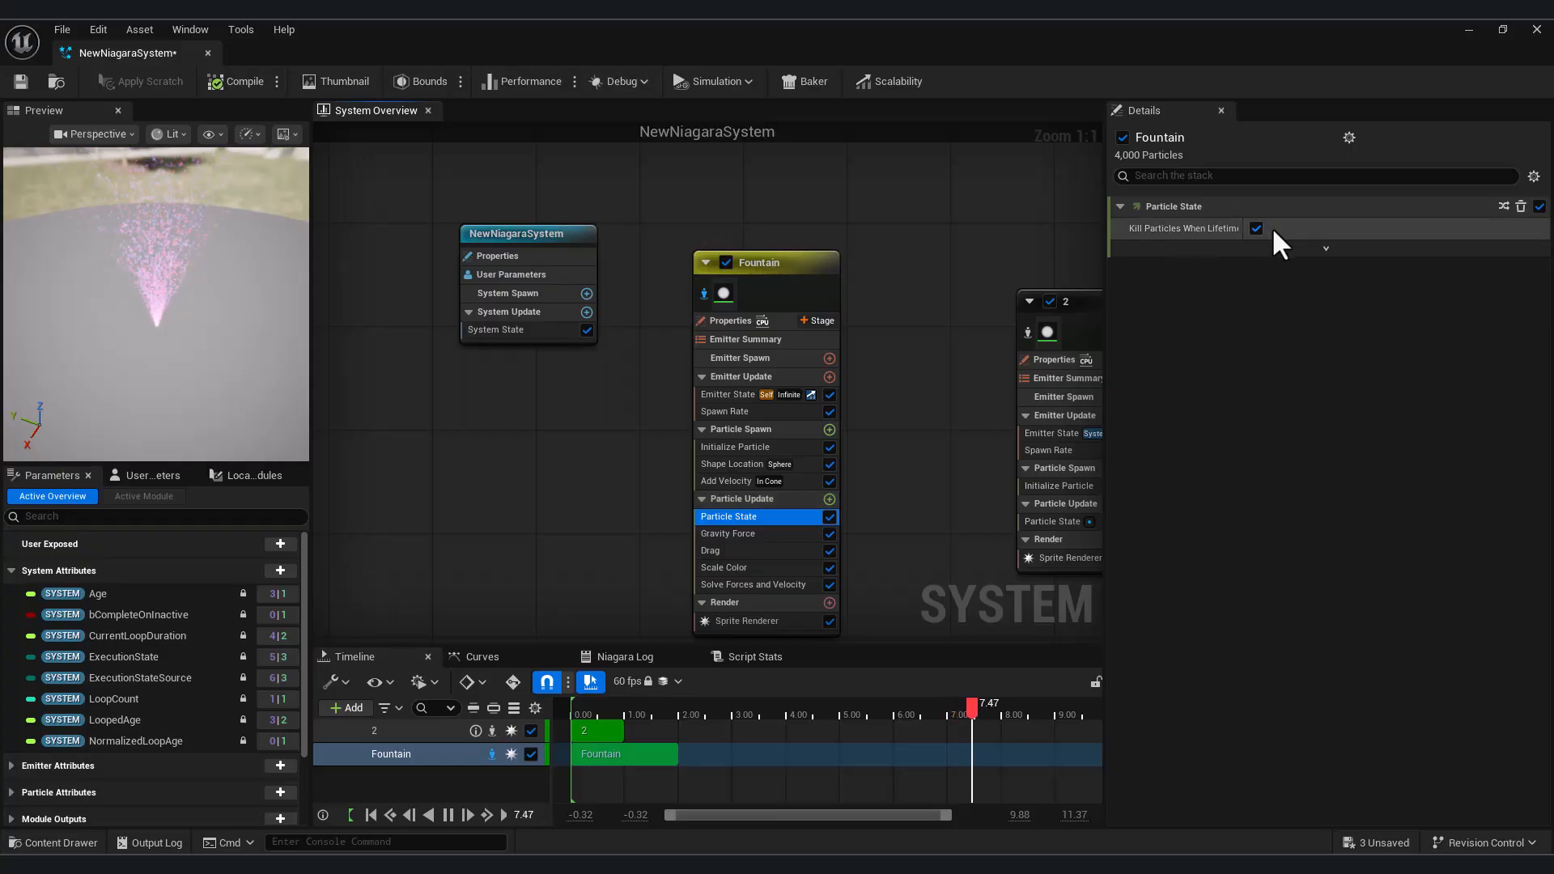
left_click(1262, 248)
left_click(1255, 252)
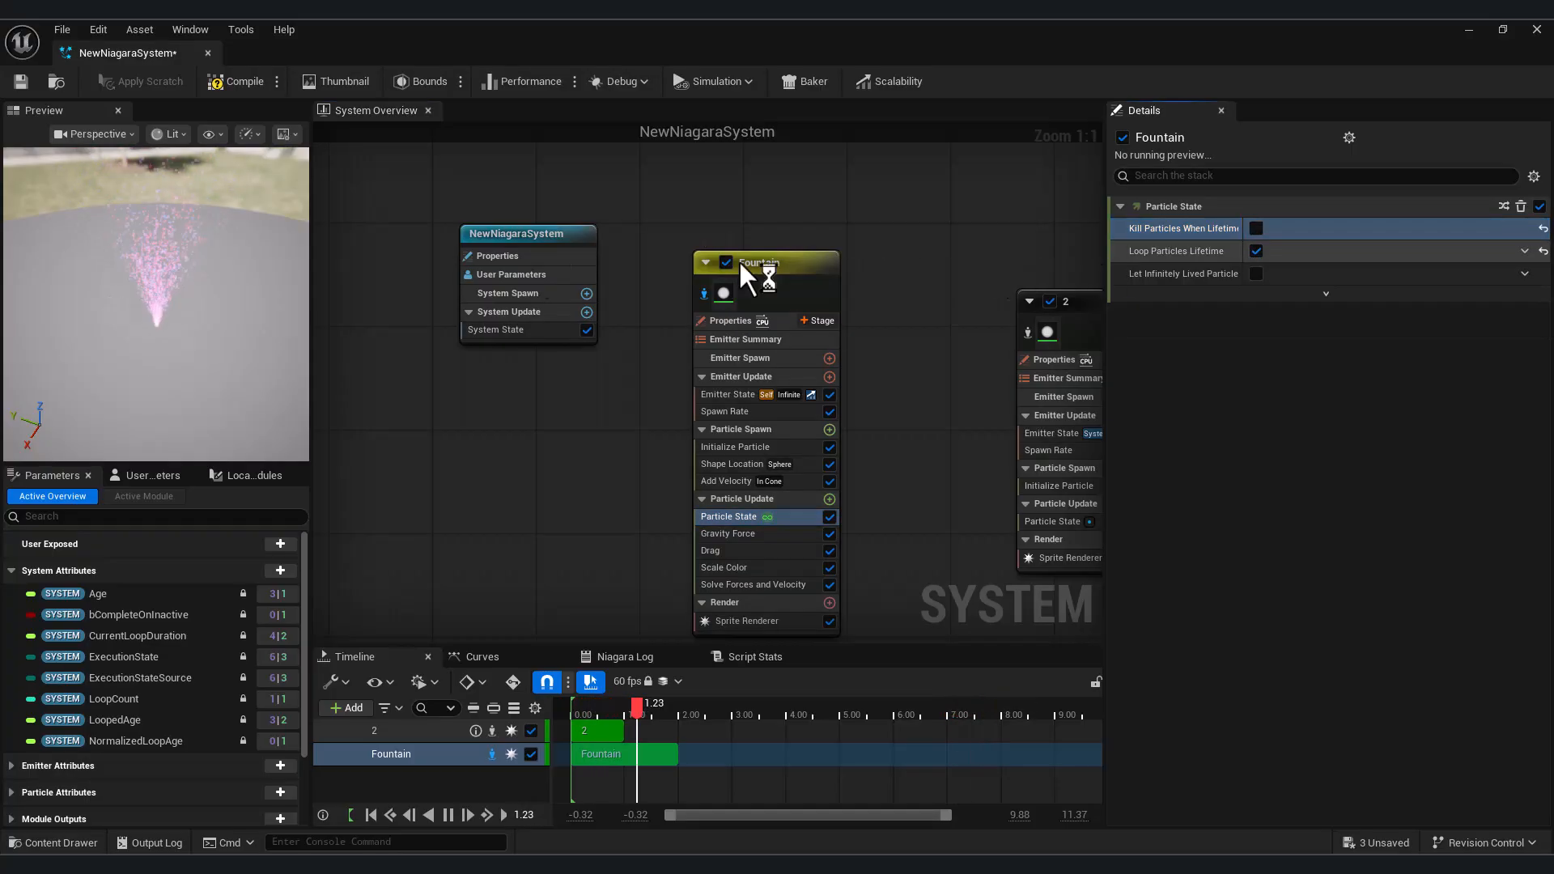
mouse_move(142, 352)
left_mouse_down()
mouse_move(146, 340)
mouse_move(143, 353)
left_mouse_up()
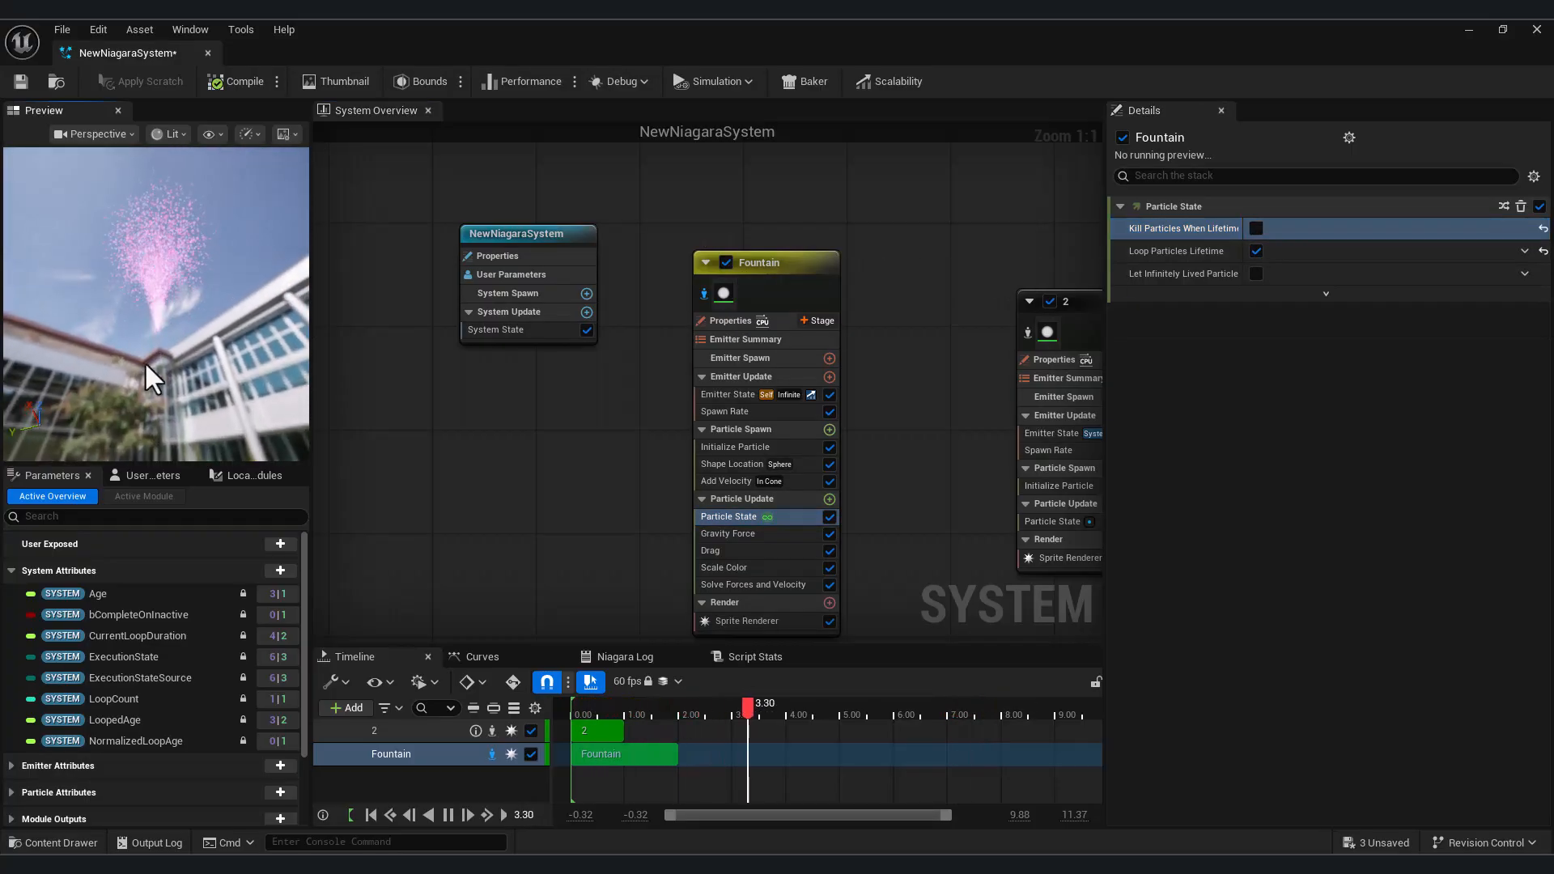
left_click_drag(162, 300, 149, 409)
Set the Z gravity of the Fountain's Gravity Force to -2000 and check the falling particles in the preview
left_click(738, 534)
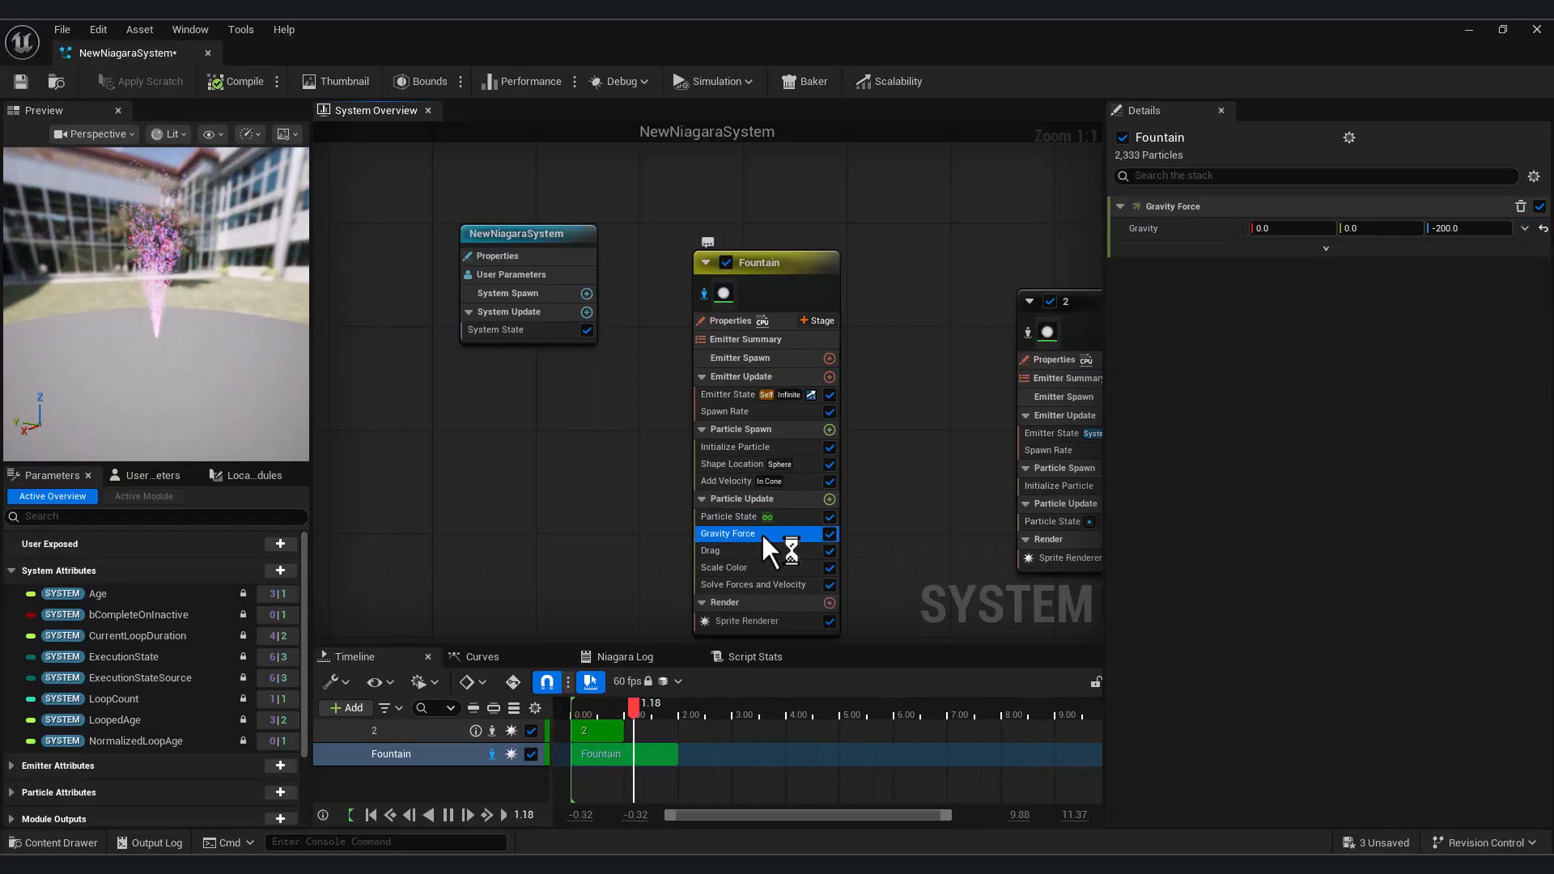
left_click(1457, 229)
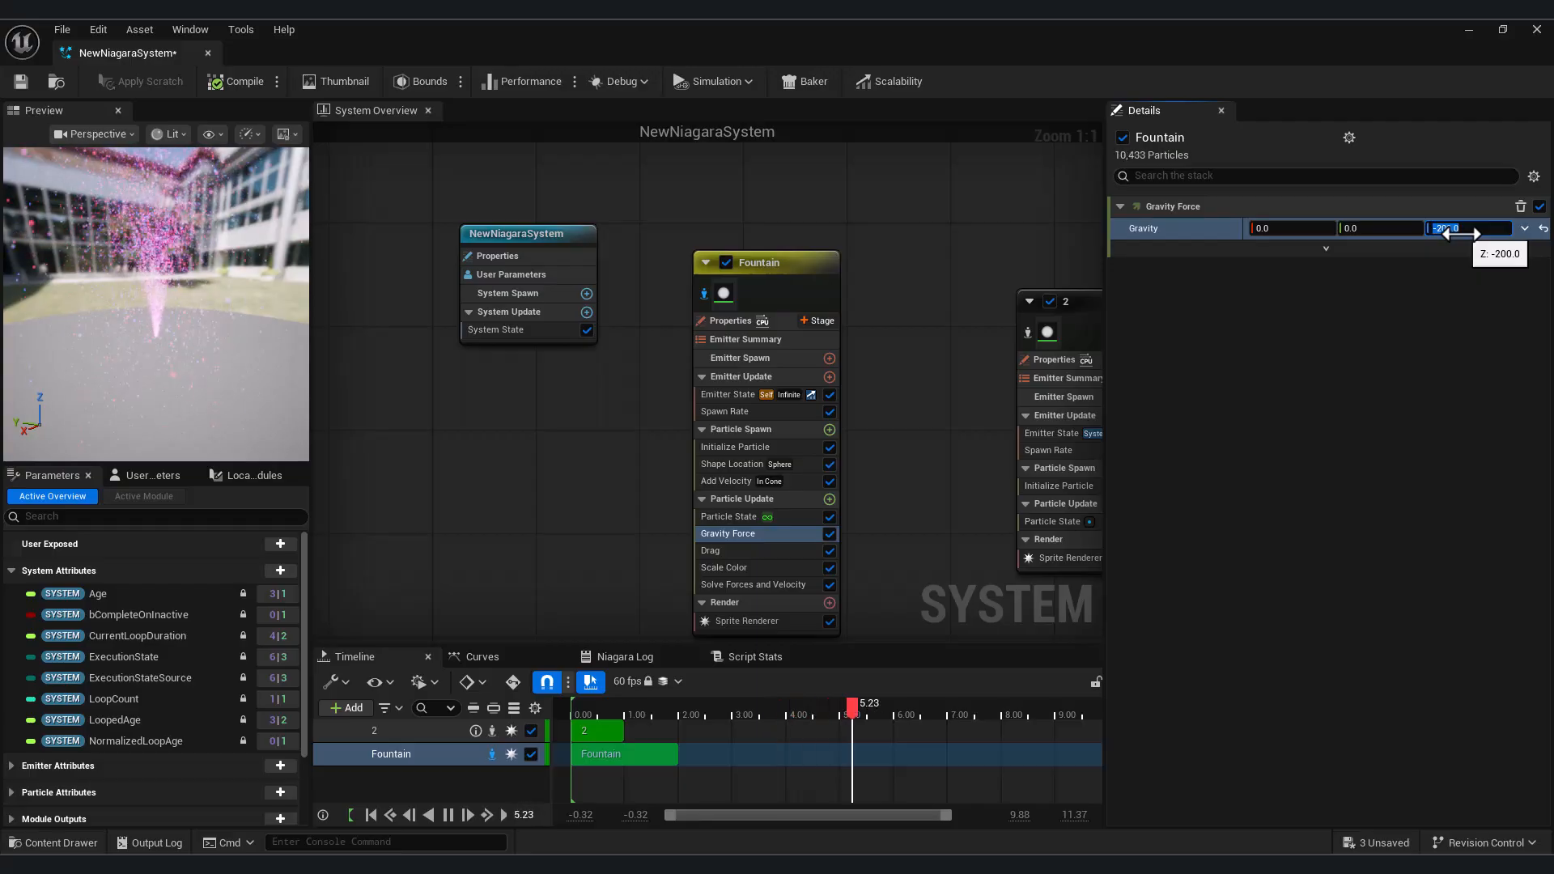
type("-20")
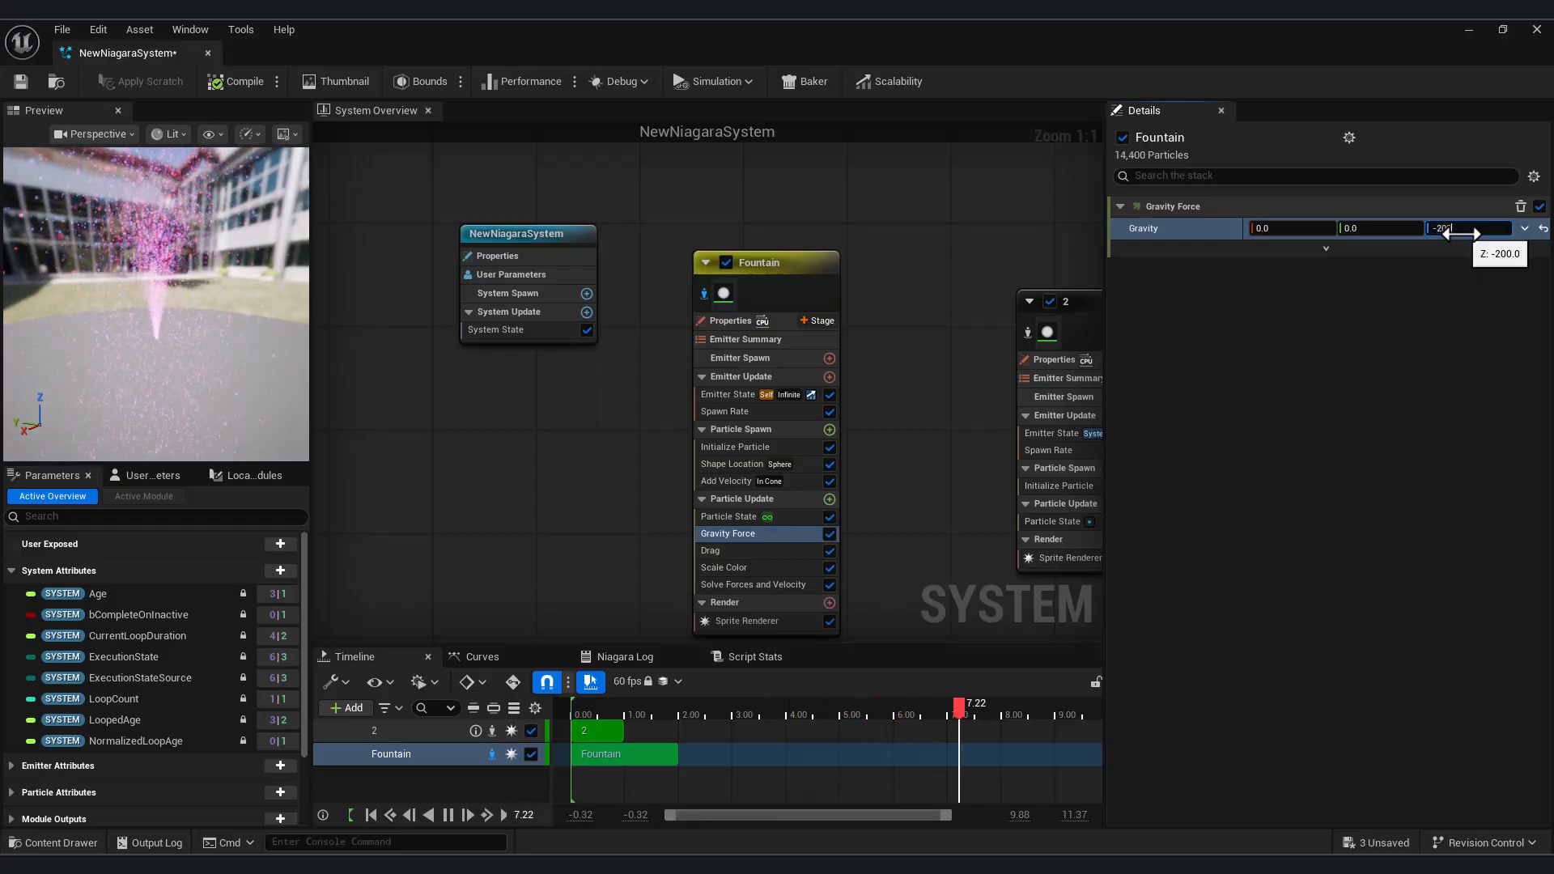
type("00")
key("Return")
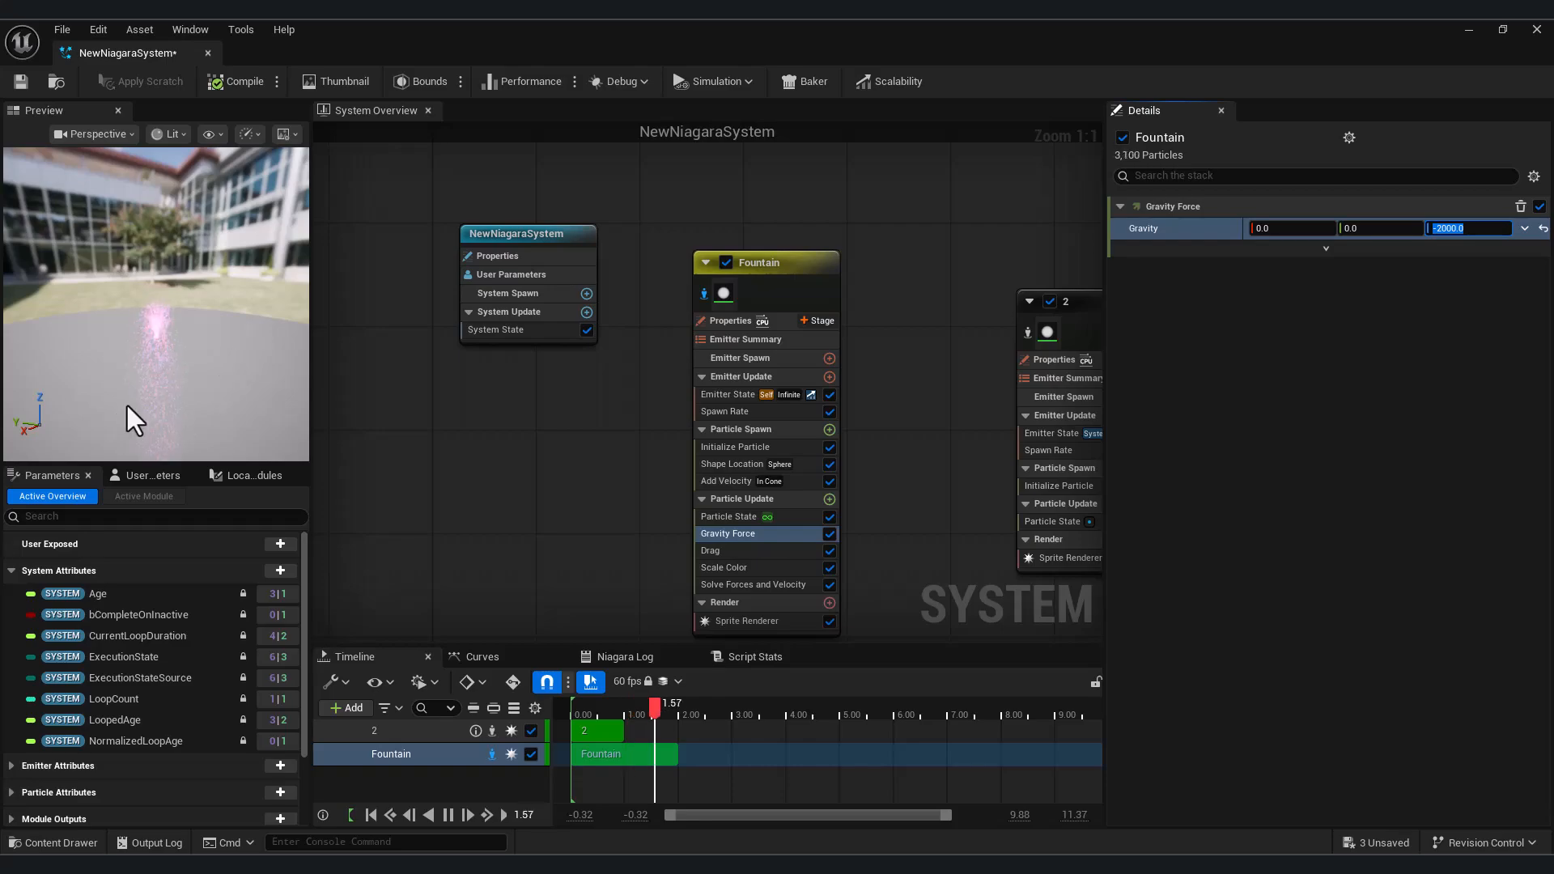
mouse_move(160, 345)
left_mouse_down()
mouse_move(157, 379)
mouse_move(158, 335)
mouse_move(159, 360)
left_mouse_up()
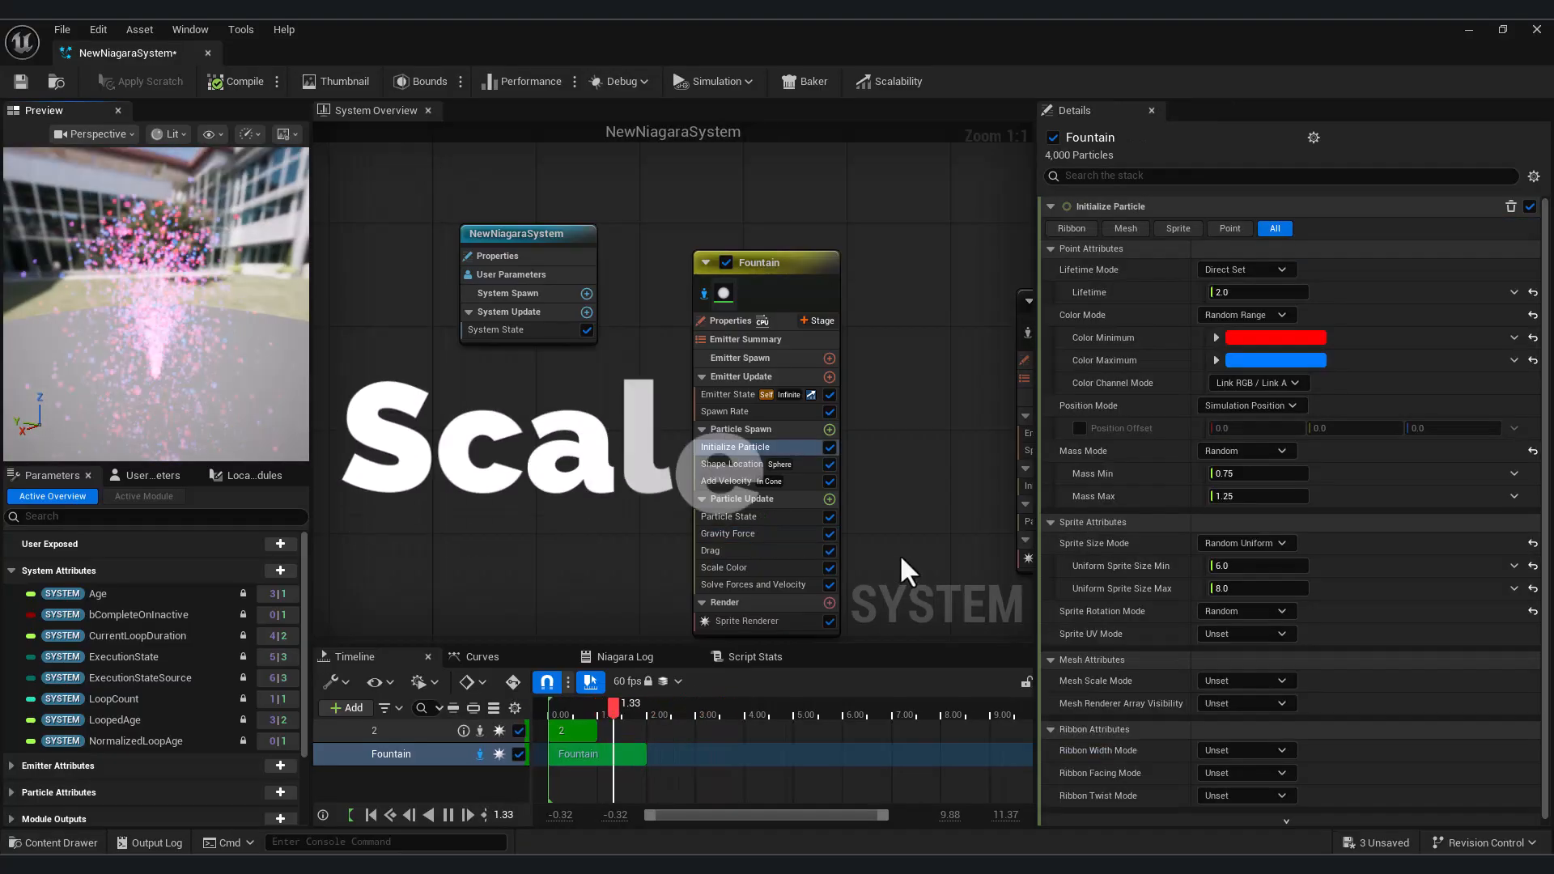
In the Fountain's Initialize Particle module, set the Uniform Sprite Size Min to 10 and the Uniform Sprite Size Max to 15
left_click(755, 569)
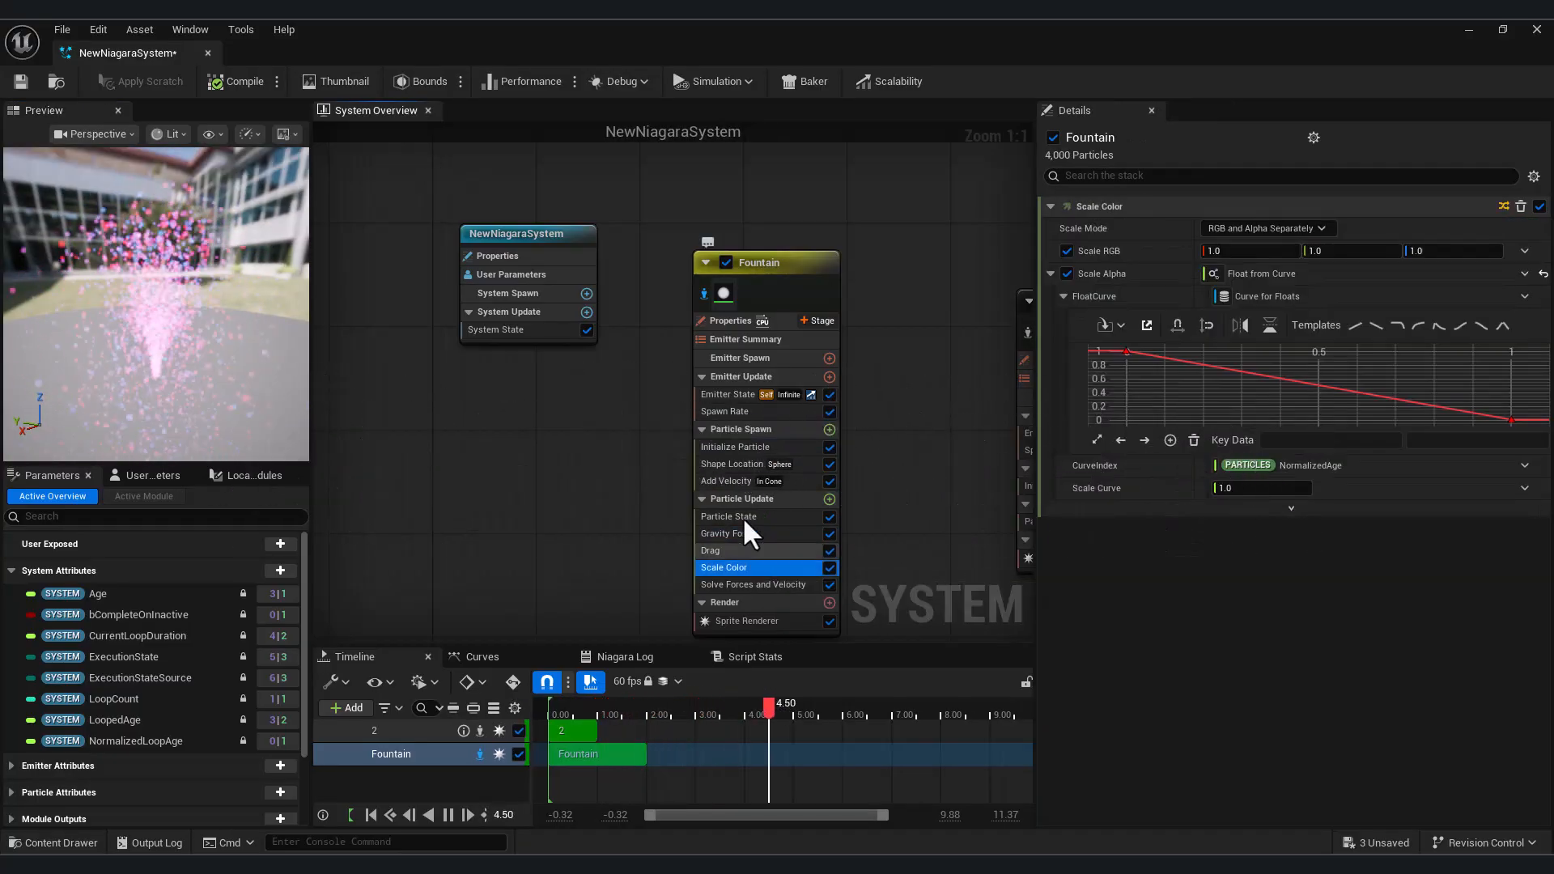
left_click(736, 447)
left_click(1252, 562)
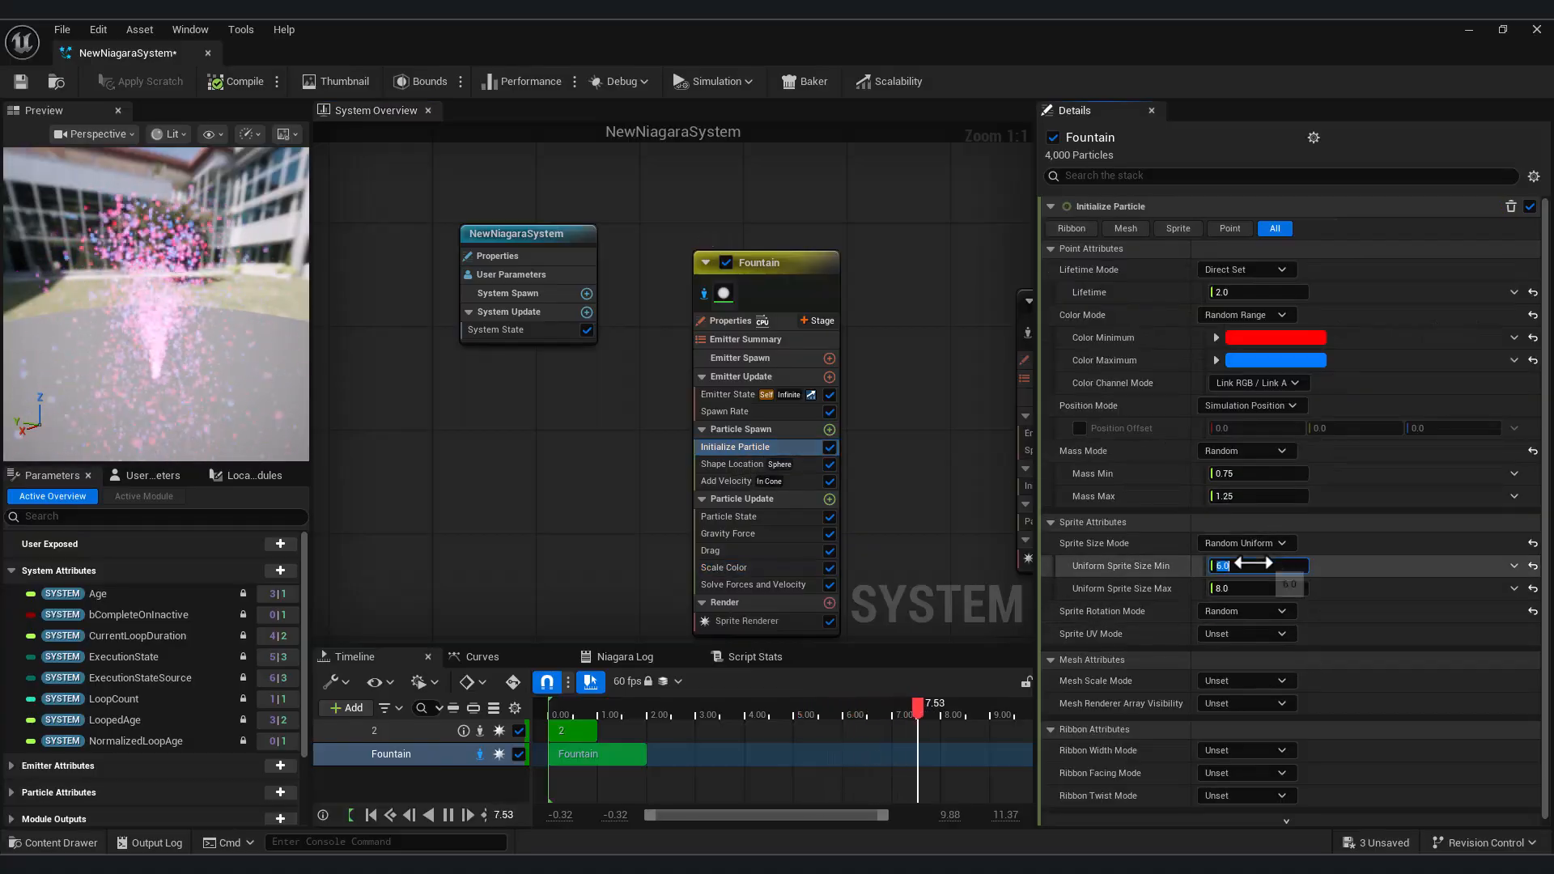
type("10")
key("Return")
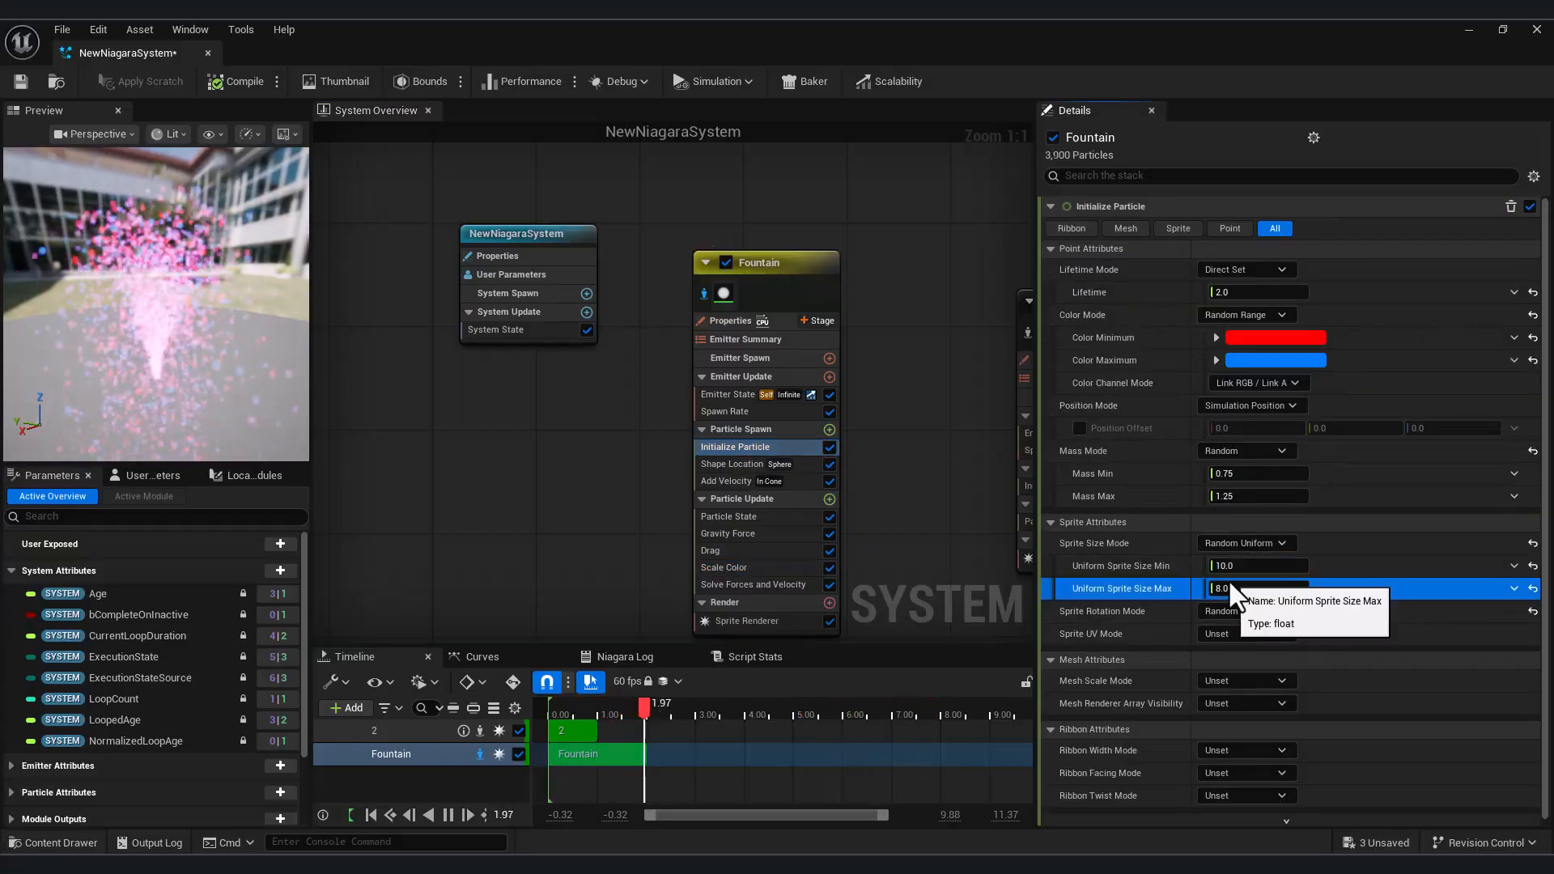
left_click(1233, 589)
type("15")
key("Return")
In the Fountain's Scale Color module, try several Scale Alpha curve templates, starting with Linear Ramp Up and ending with the bell-shaped curve
left_click(775, 569)
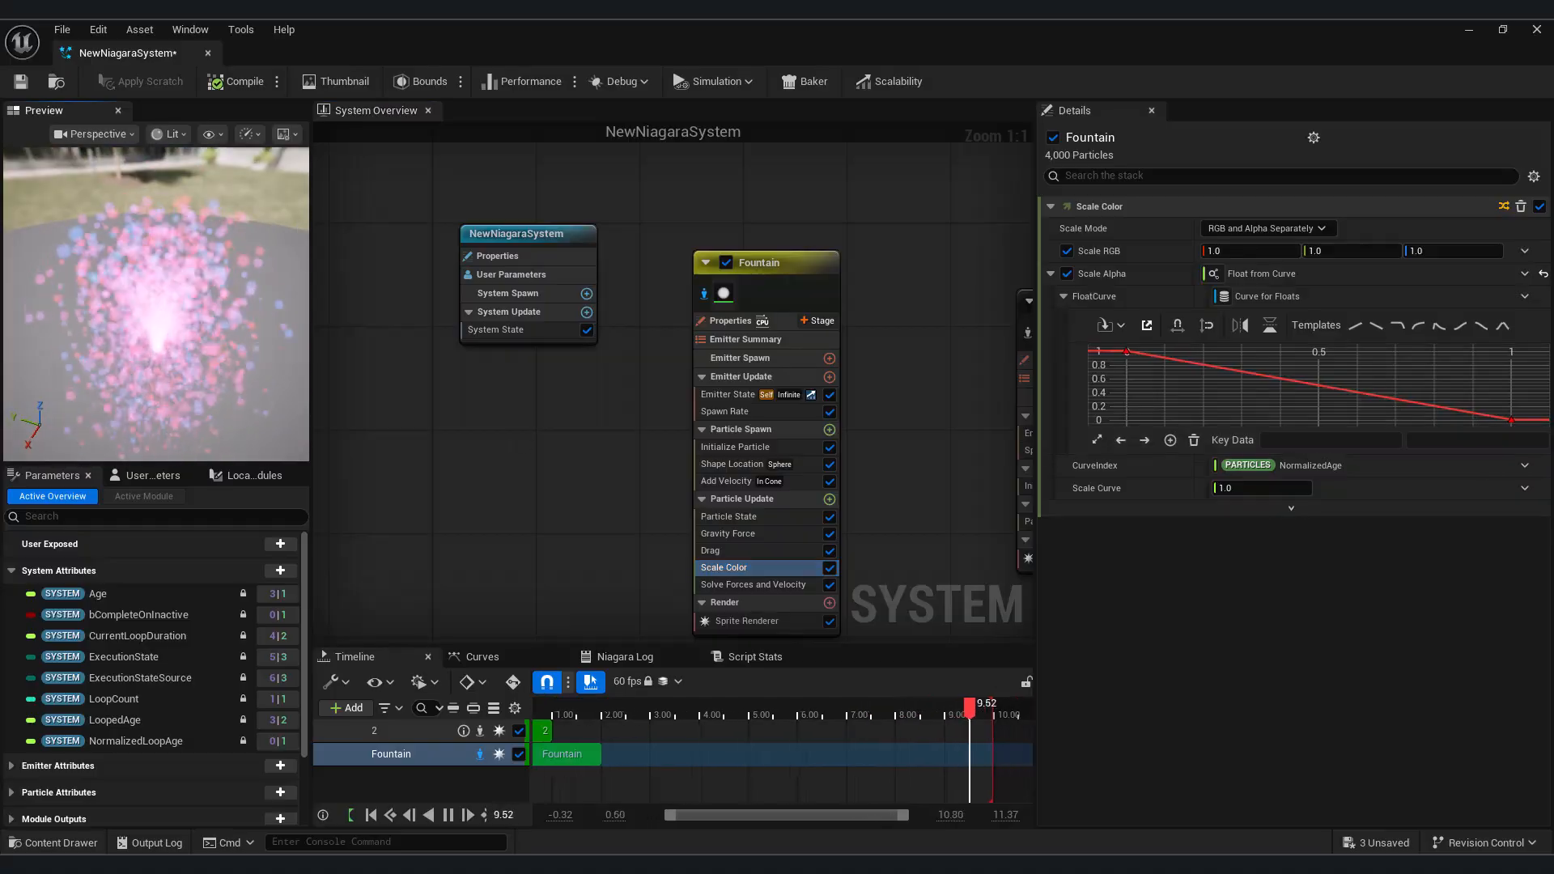
left_click(1356, 325)
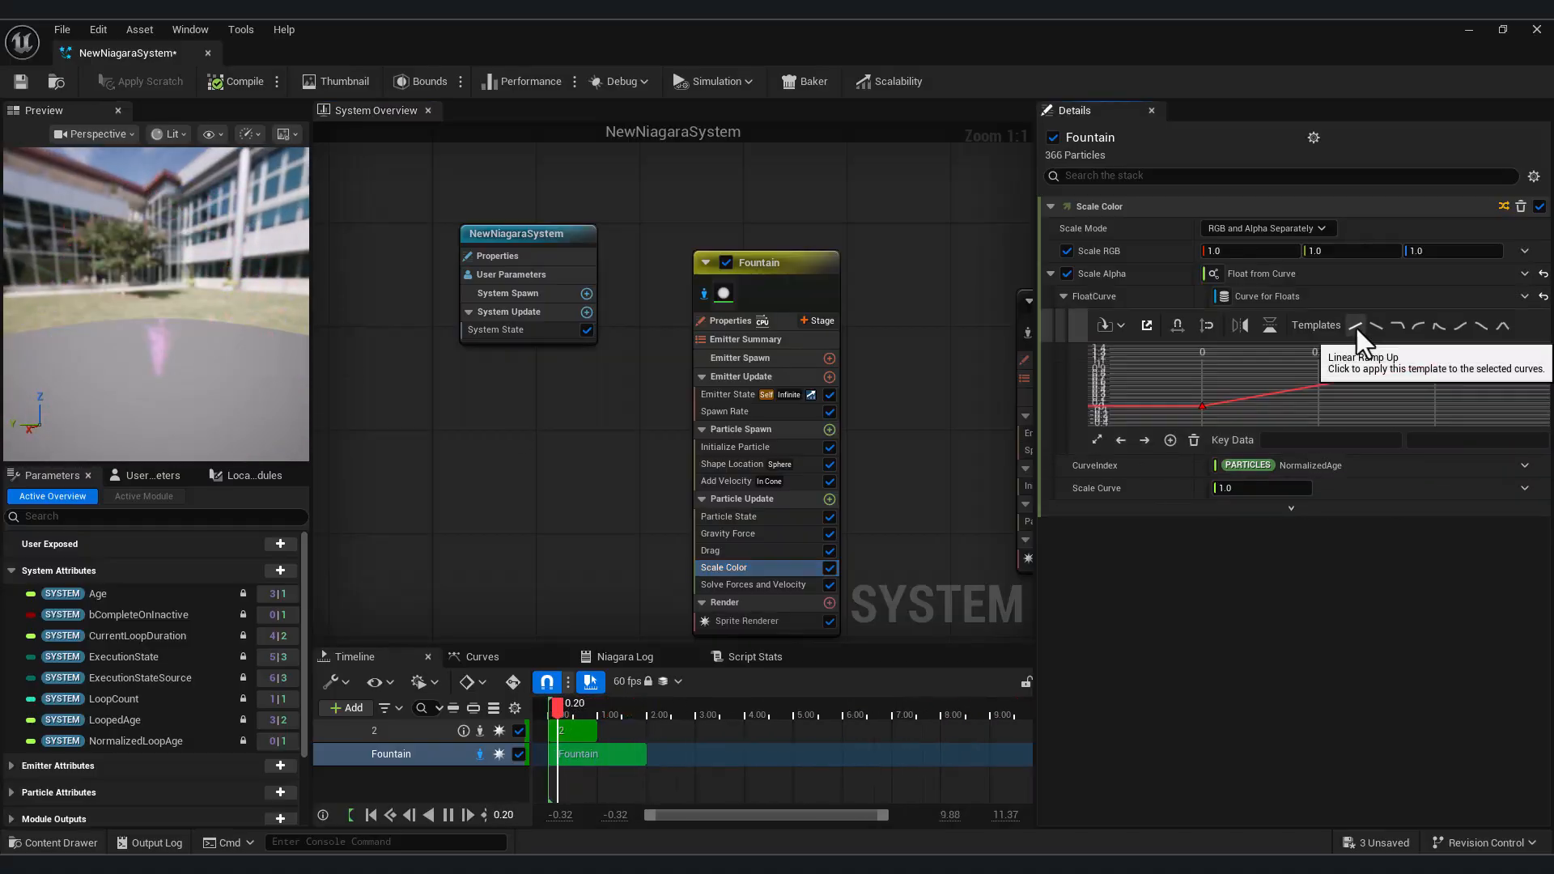
left_click(1376, 326)
mouse_move(184, 423)
left_mouse_down()
mouse_move(185, 493)
mouse_move(186, 424)
left_mouse_up()
left_click(1439, 326)
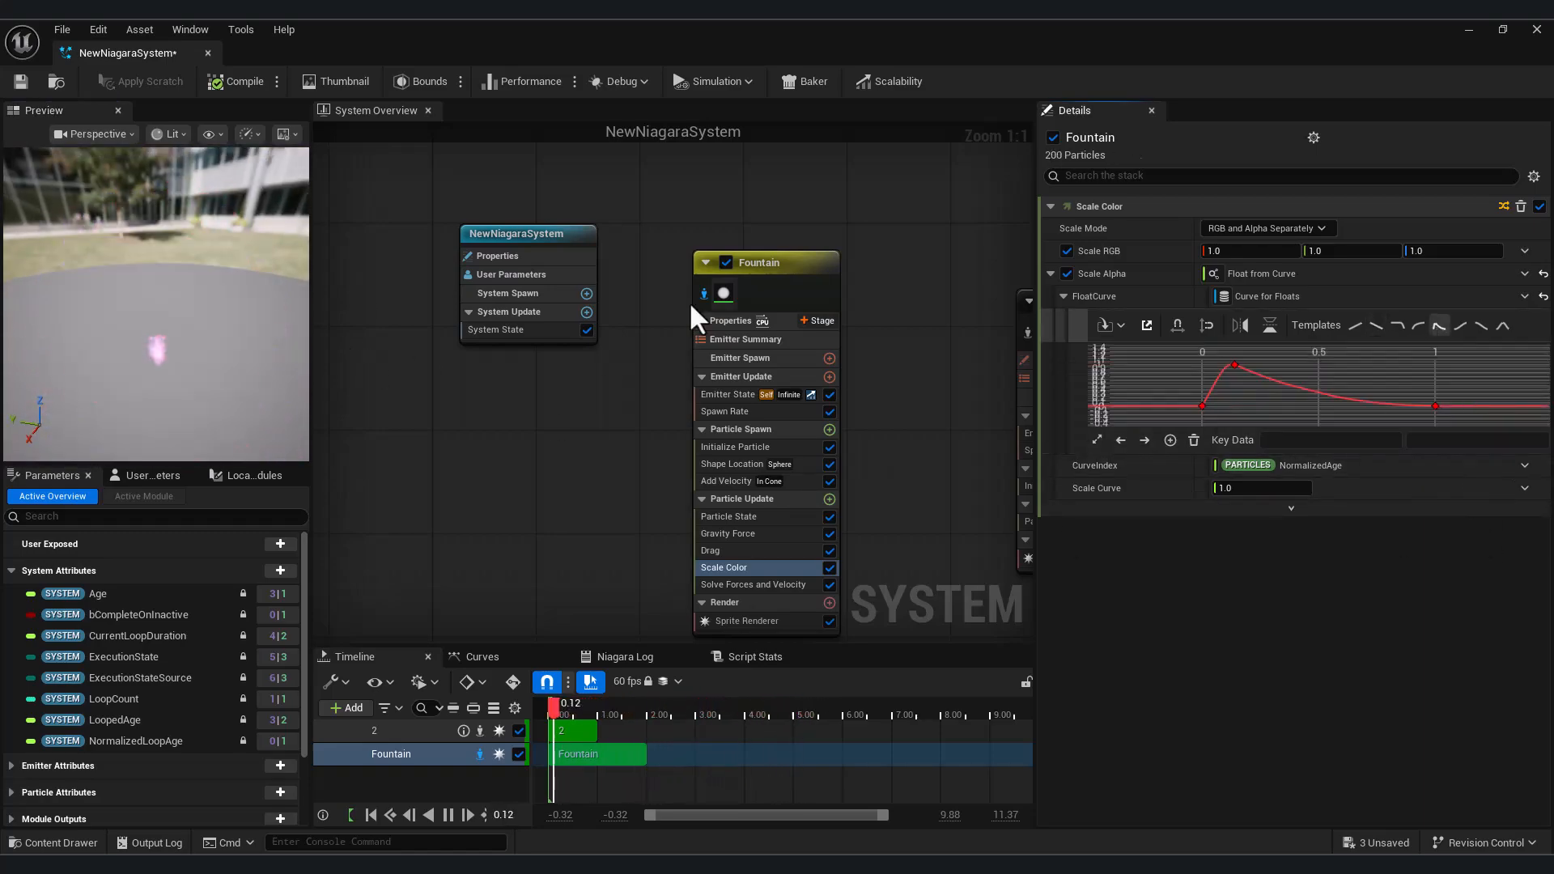
left_click(1503, 326)
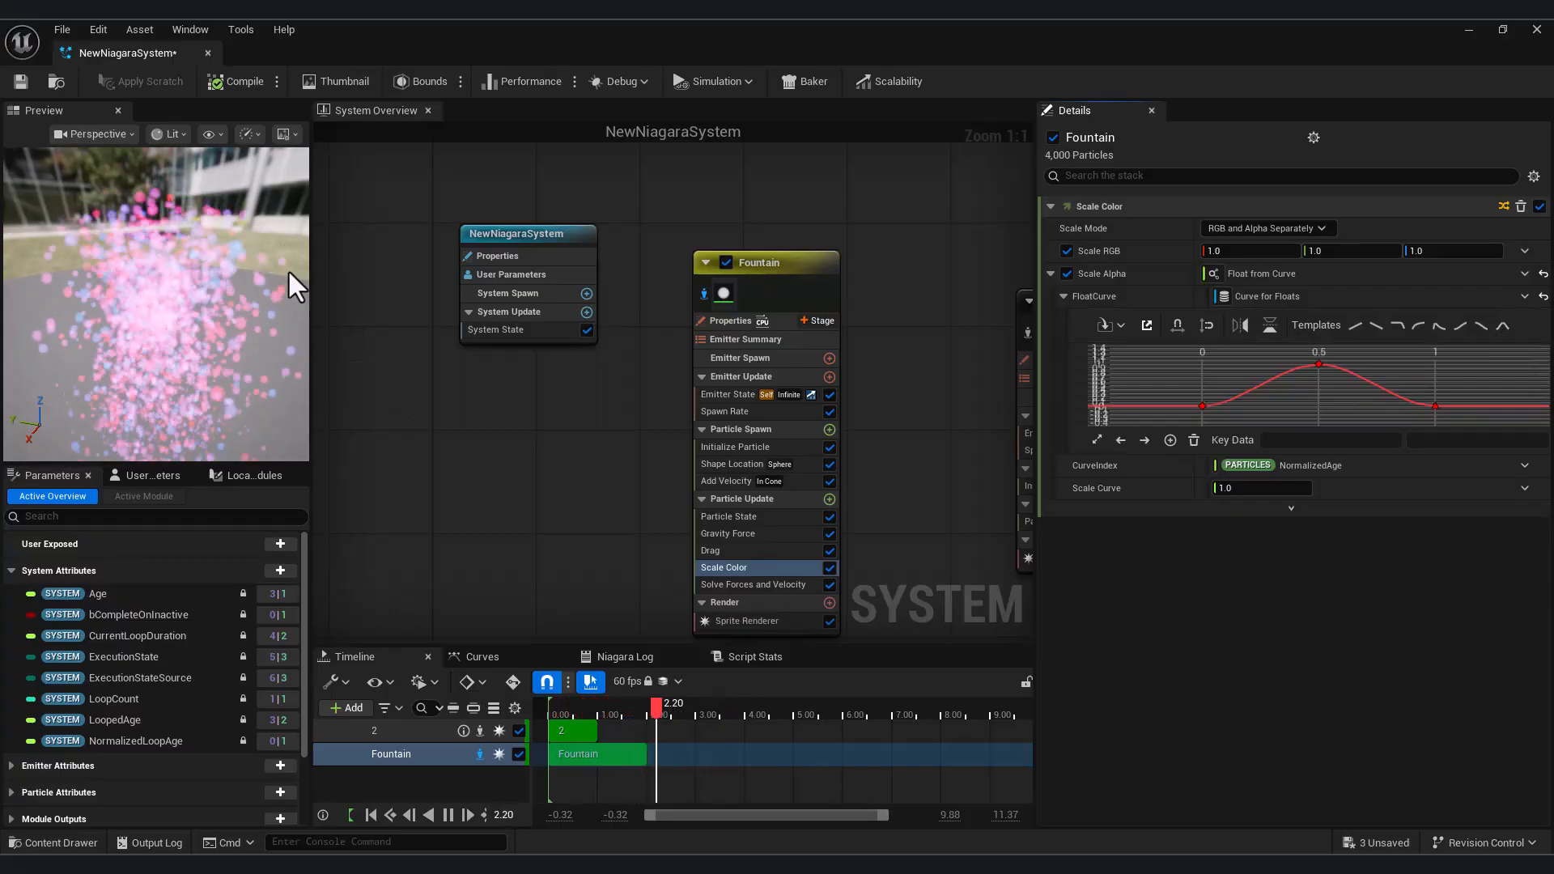
Set the Fountain's Spawn Rate to 100
left_click_drag(174, 372, 251, 332)
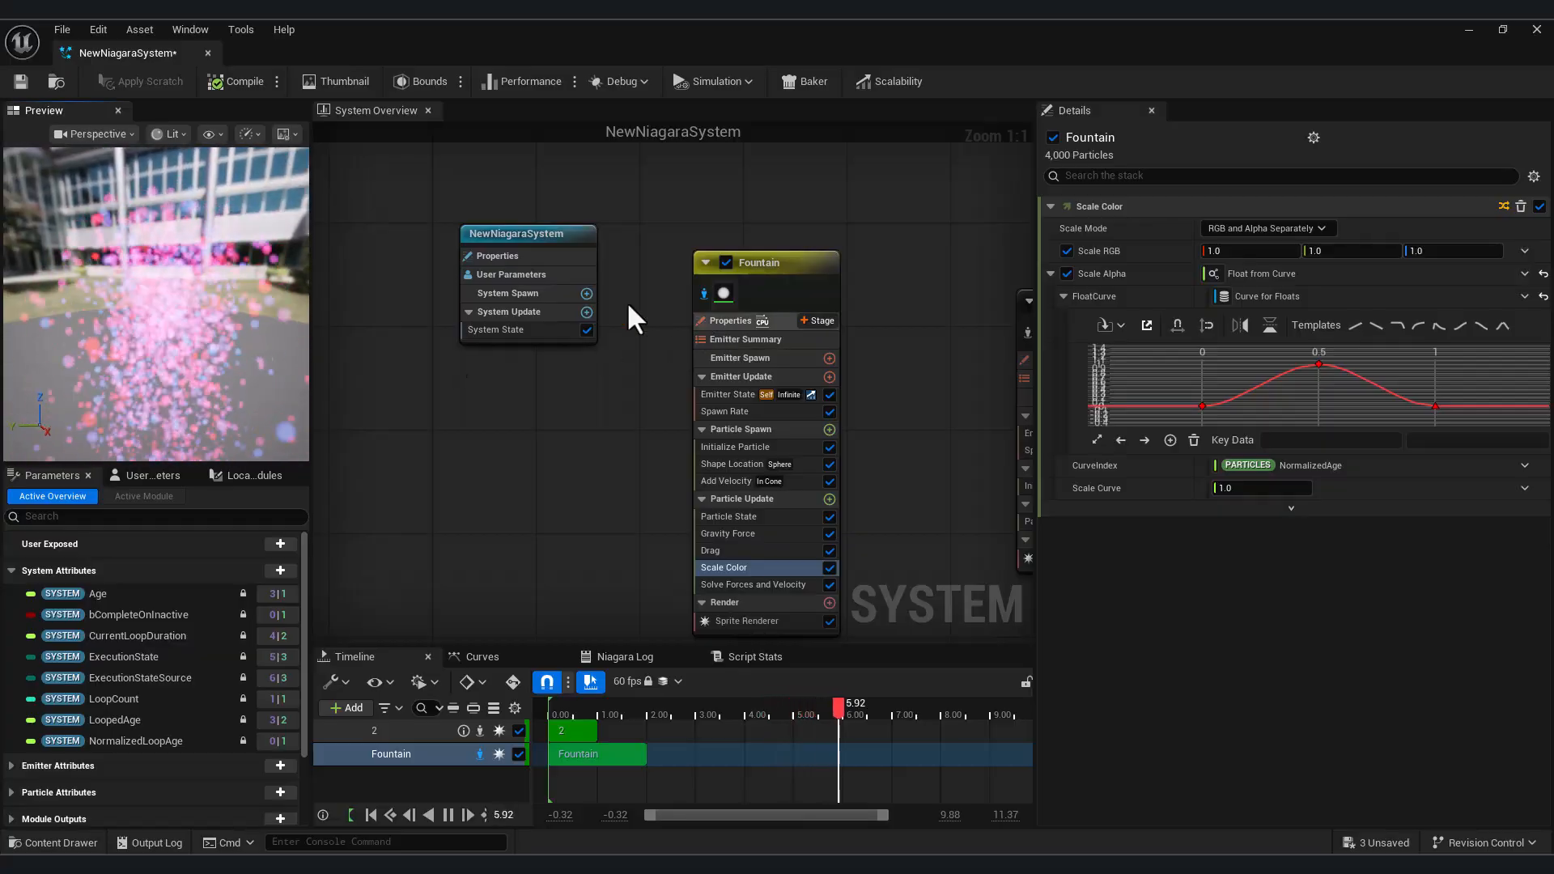
left_click(743, 412)
left_click(1253, 229)
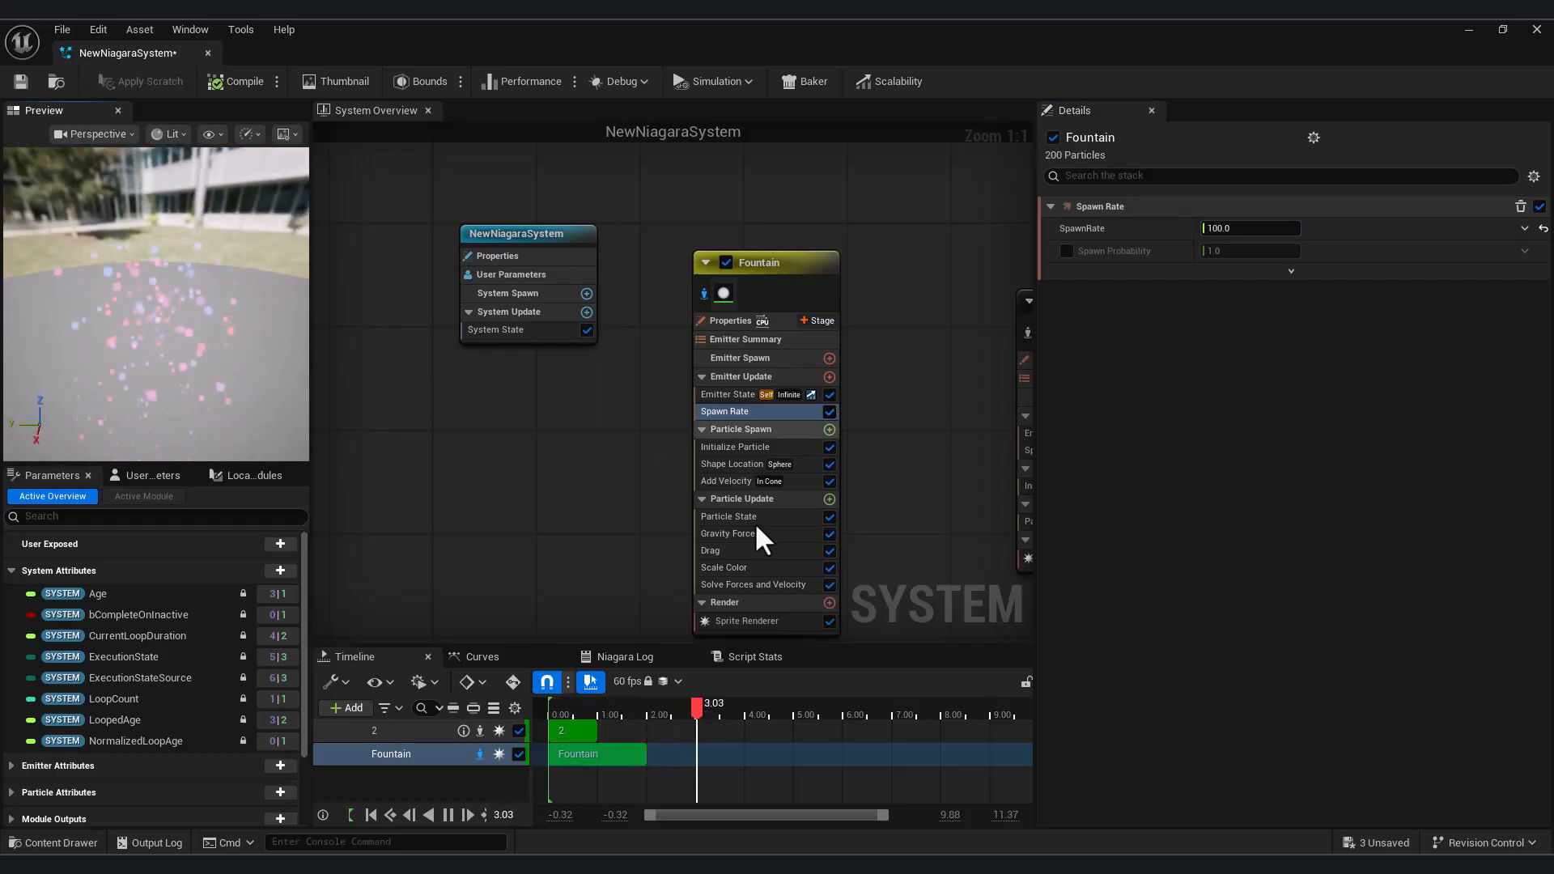
In Scale Color, try the smooth ramp-down and bell-shaped Scale Alpha templates, then lower the bell curve's start key and raise its middle key
left_click(752, 535)
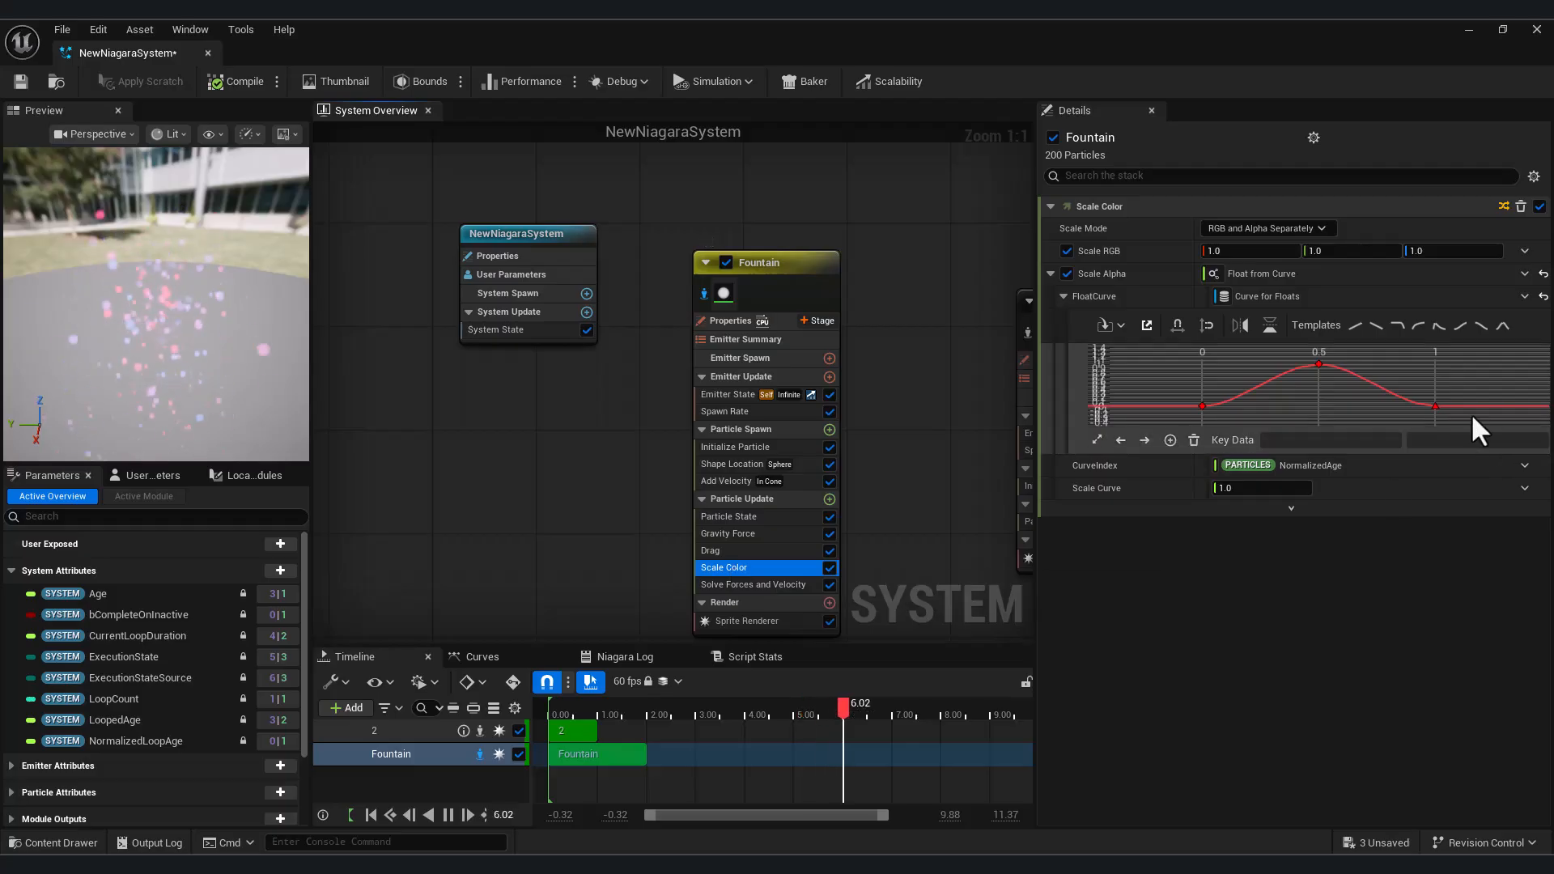
left_click(1479, 327)
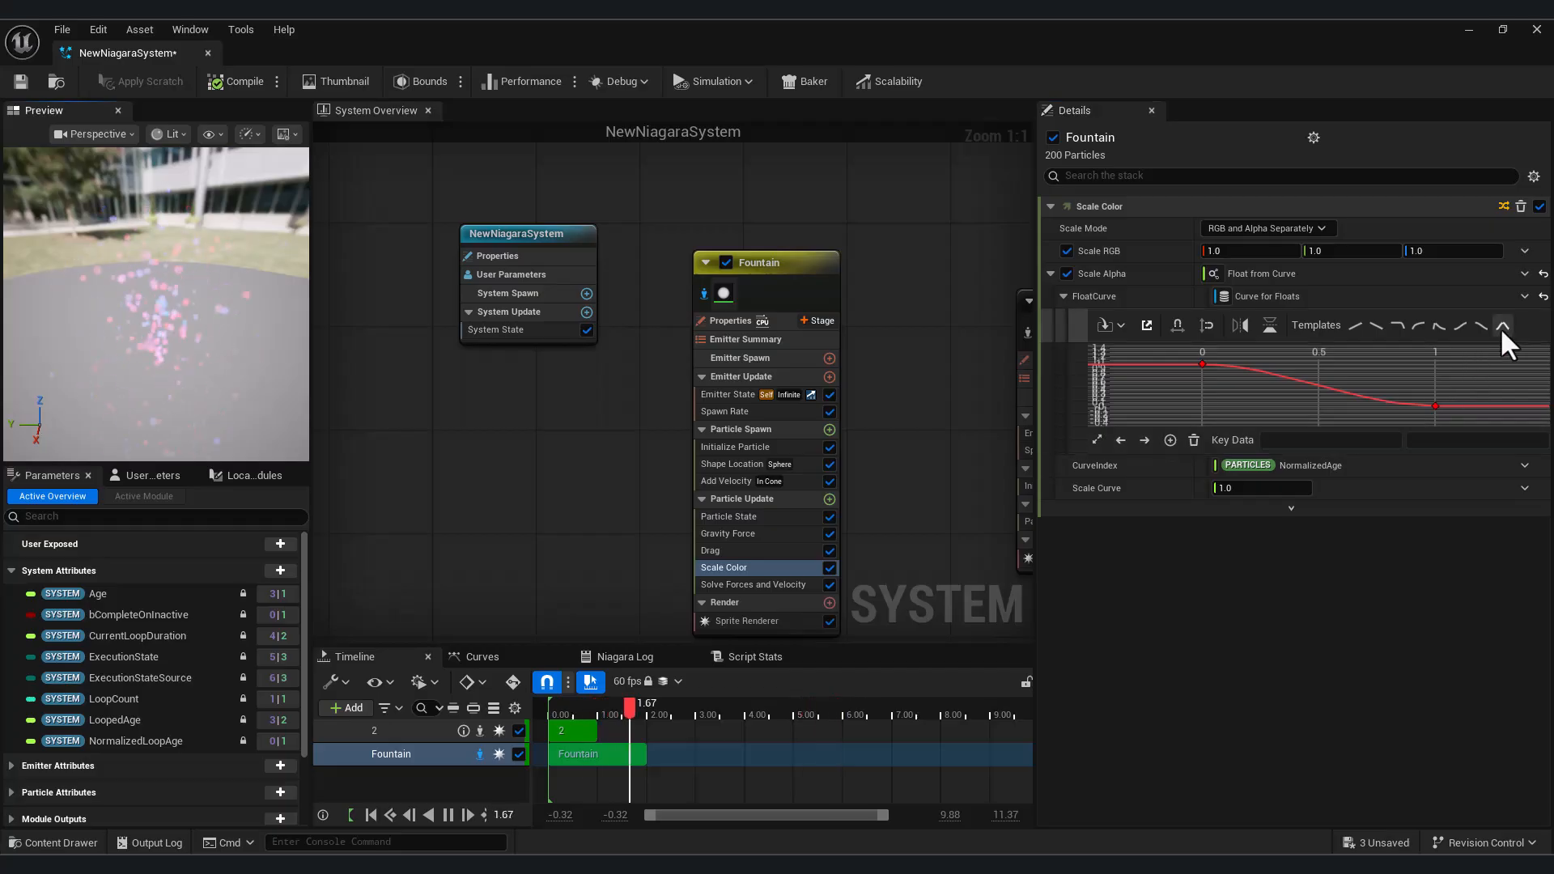
left_click(1500, 327)
left_click_drag(1202, 406, 1190, 464)
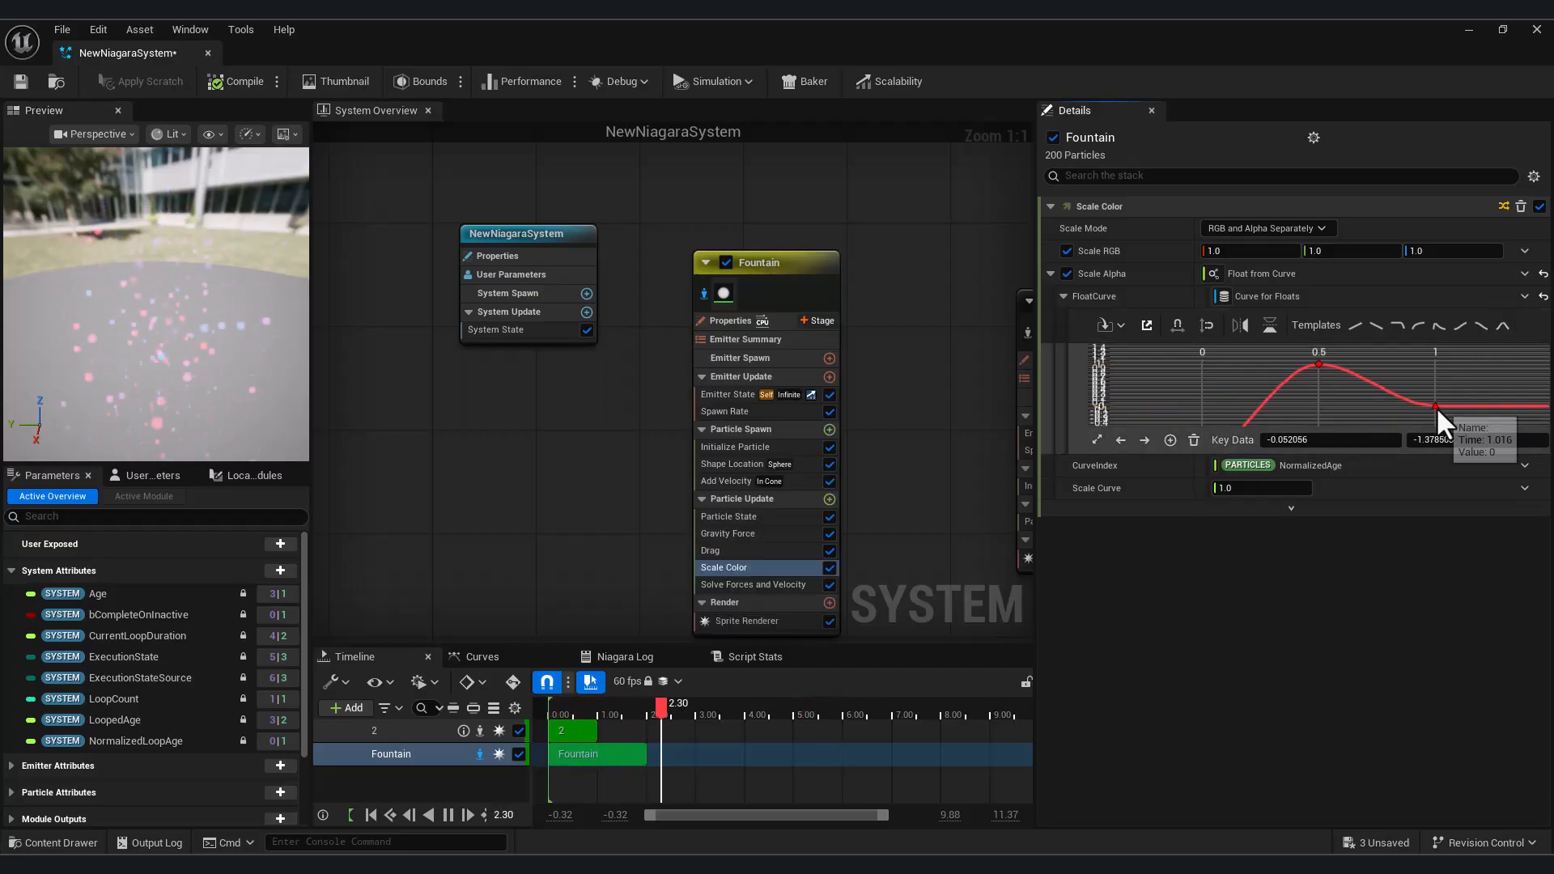
left_click_drag(1320, 365, 1320, 326)
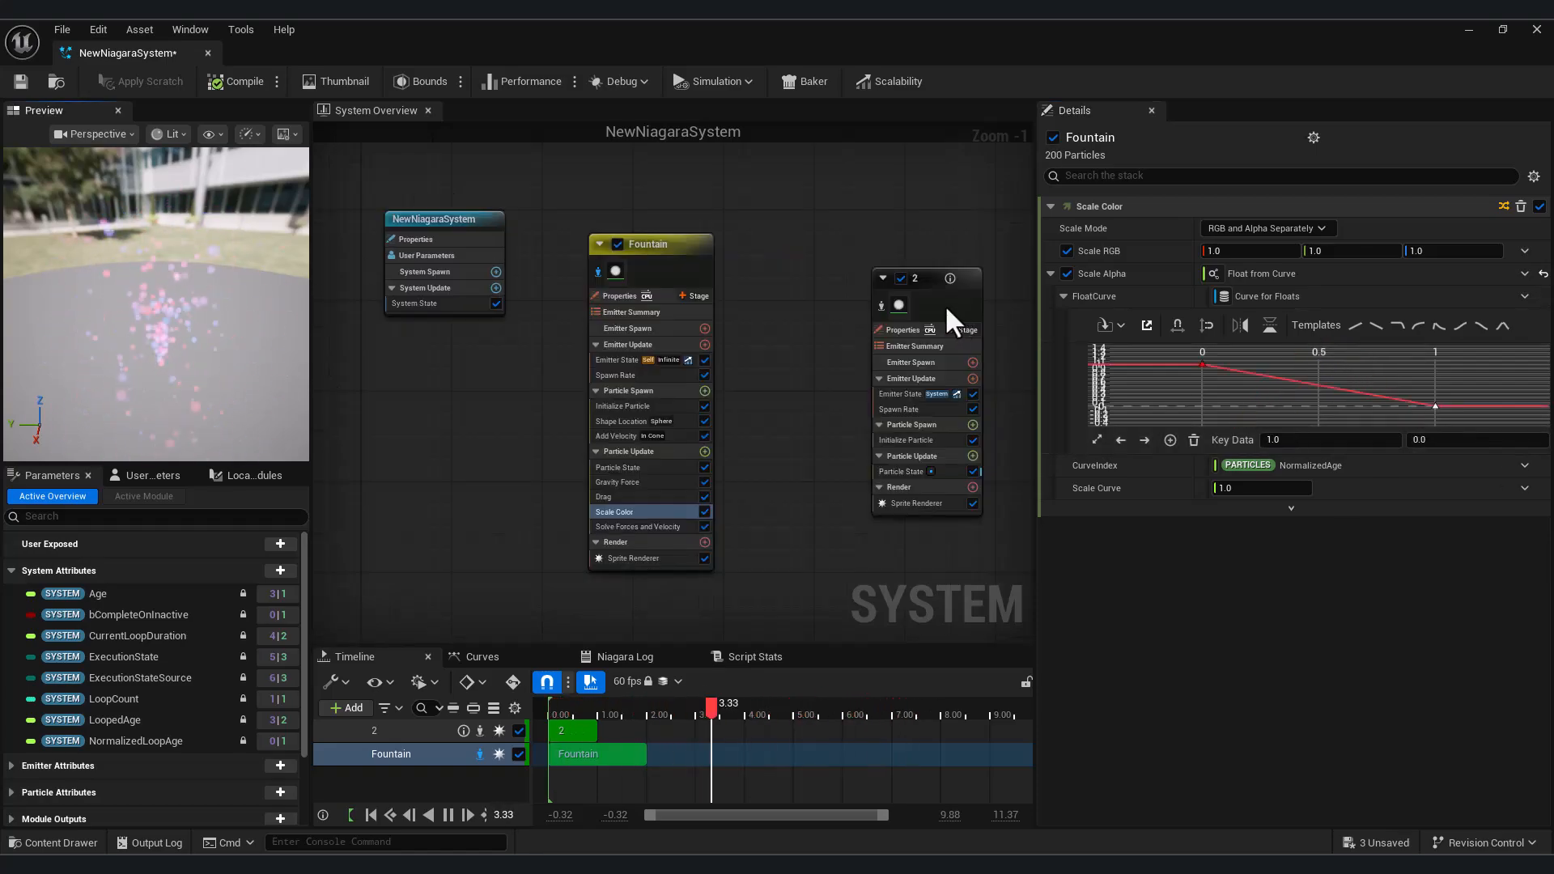
Add a Gravity Force module to the Particle Update group of emitter 2
left_click(882, 305)
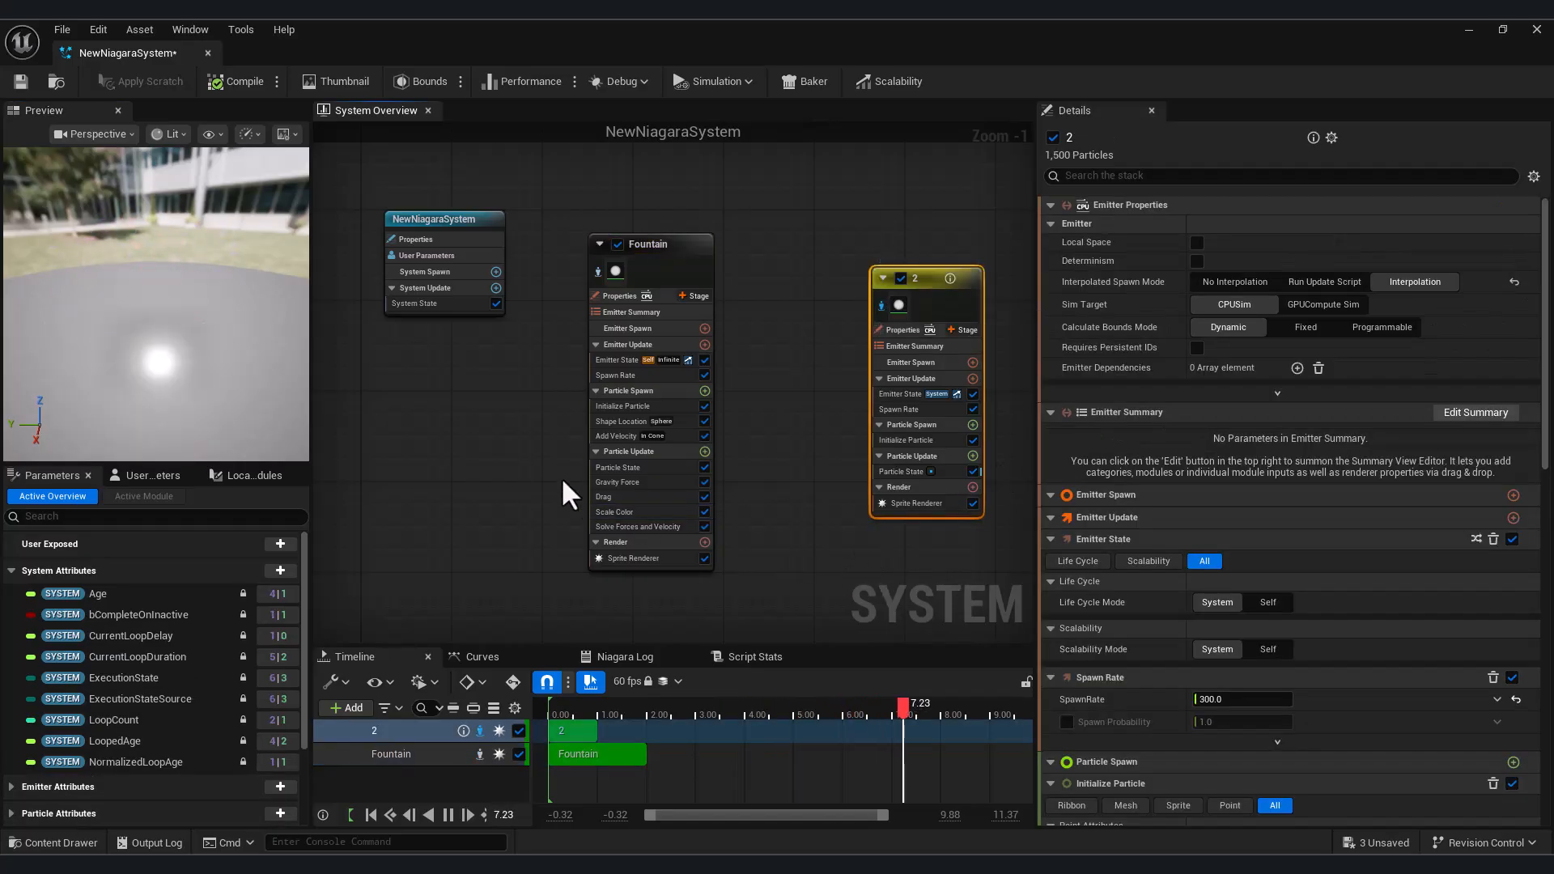
left_click(901, 471)
left_click(970, 457)
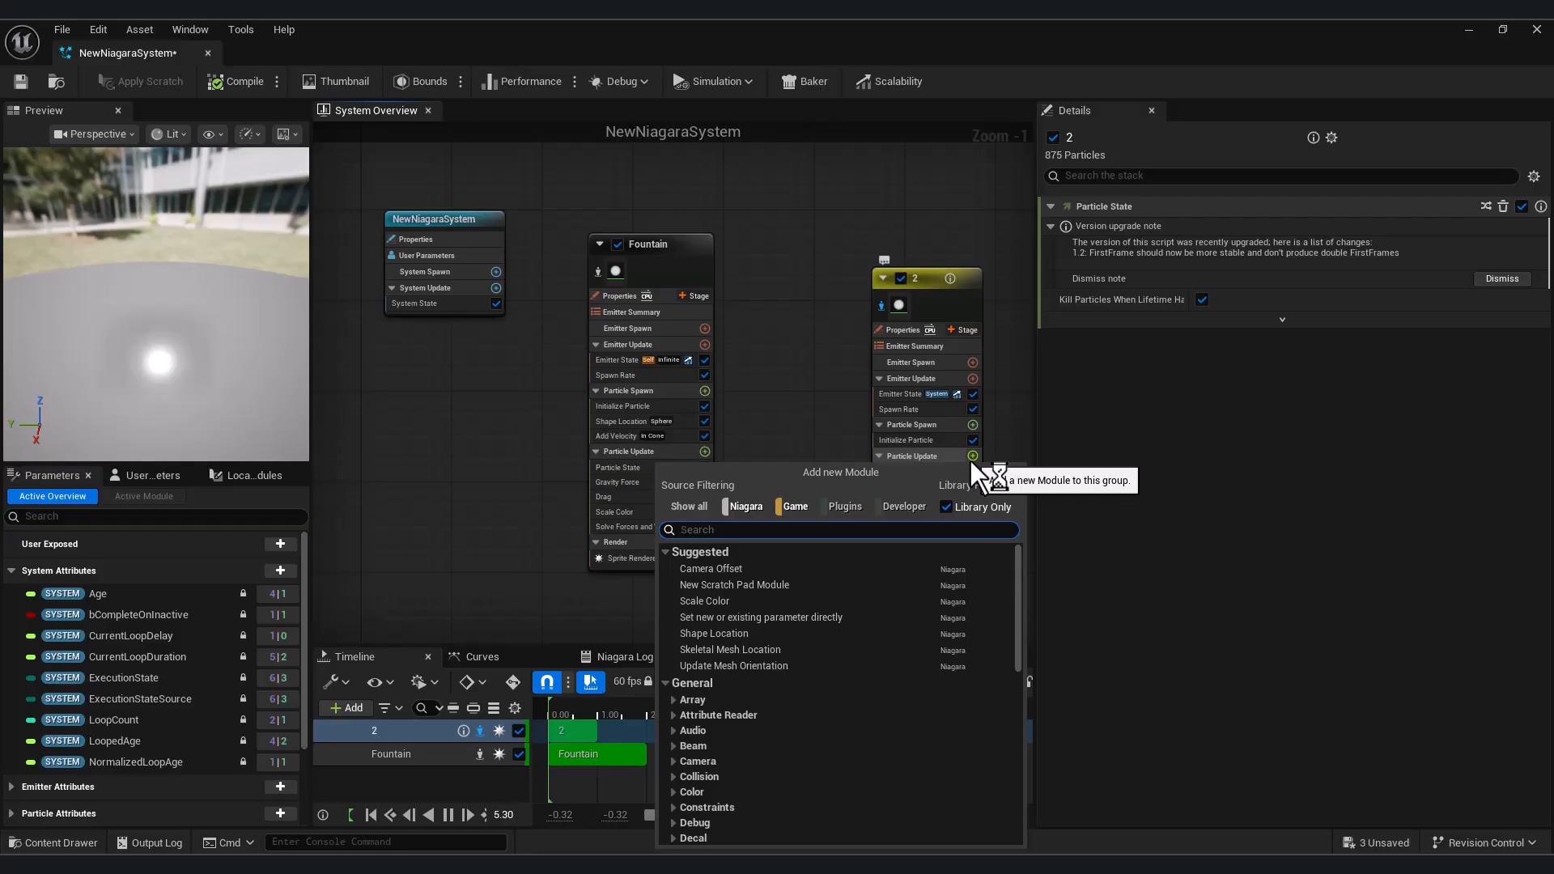
type("gr")
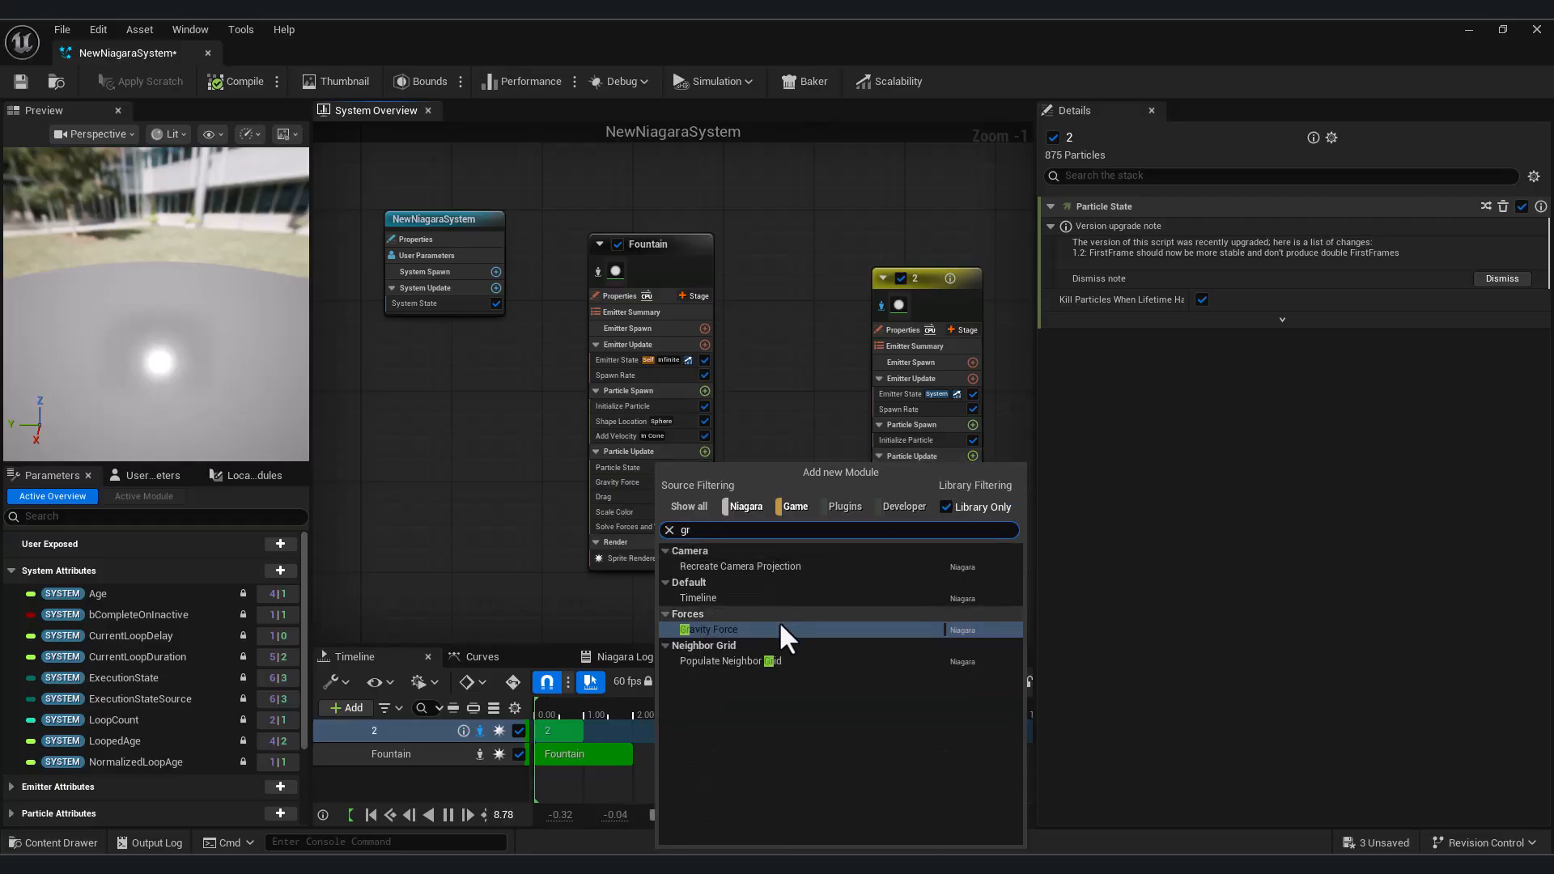
left_click(780, 628)
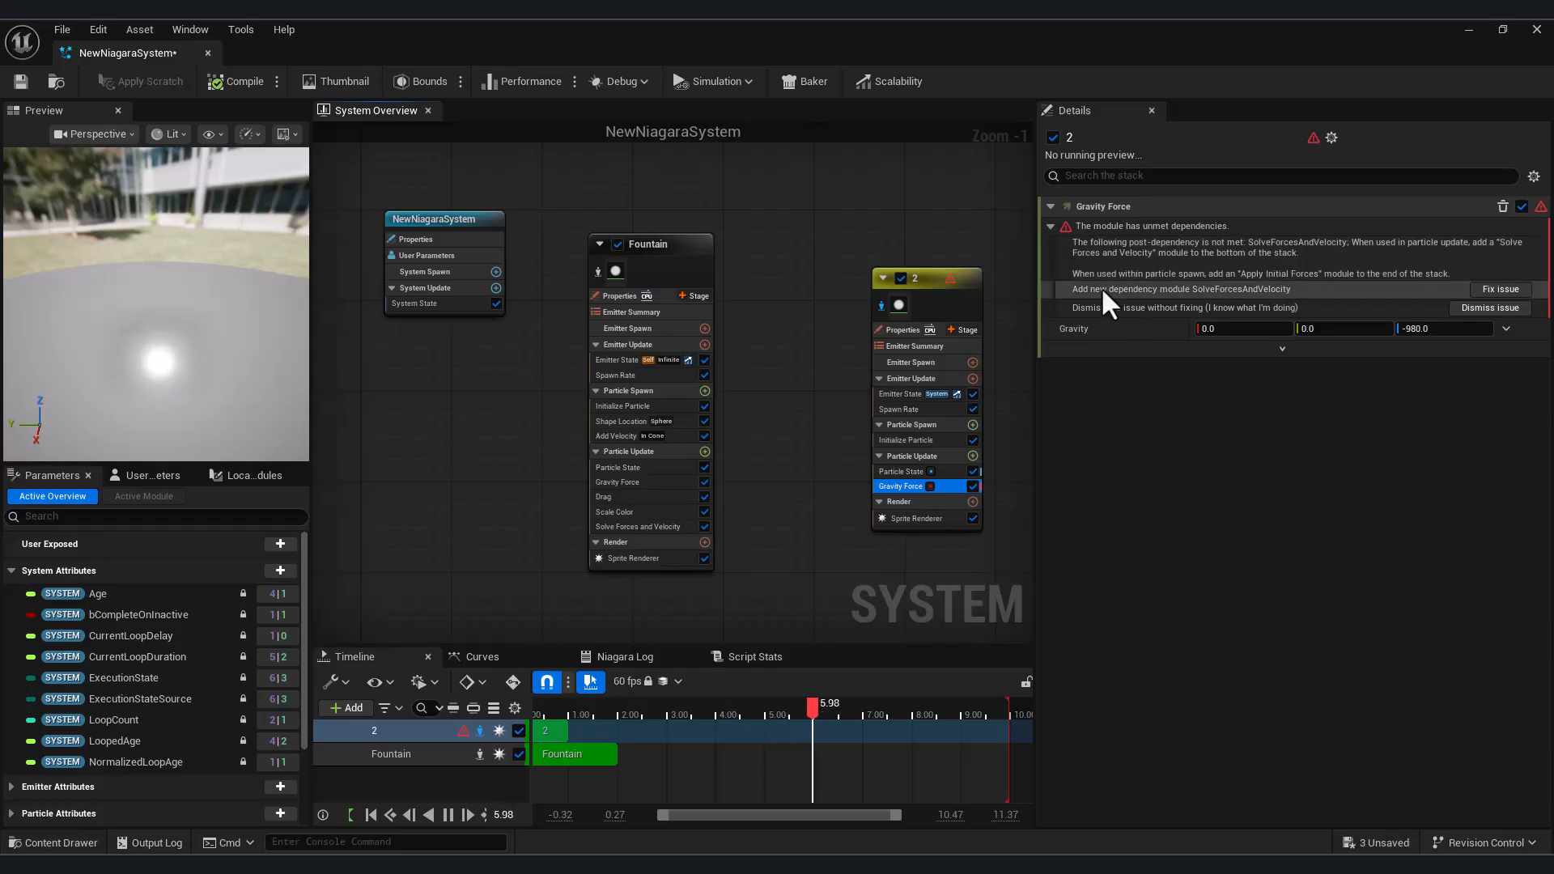
Fix the Gravity Force's unmet dependency by adding the Solve Forces and Velocity module, then review both modules and the preview
left_click(1487, 289)
left_click(926, 501)
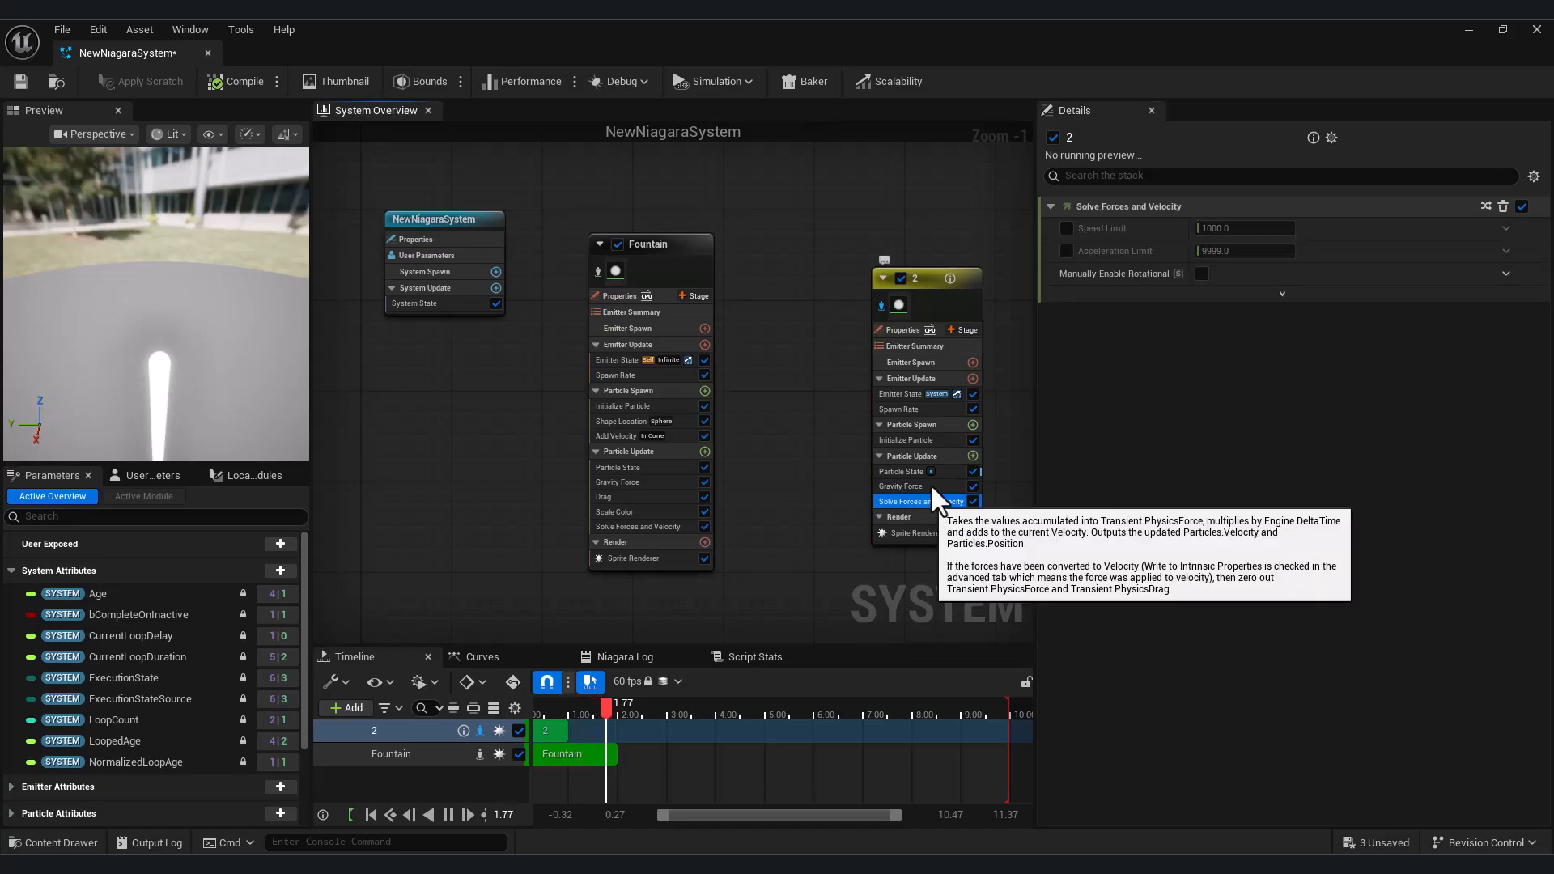
left_click_drag(261, 397, 201, 384)
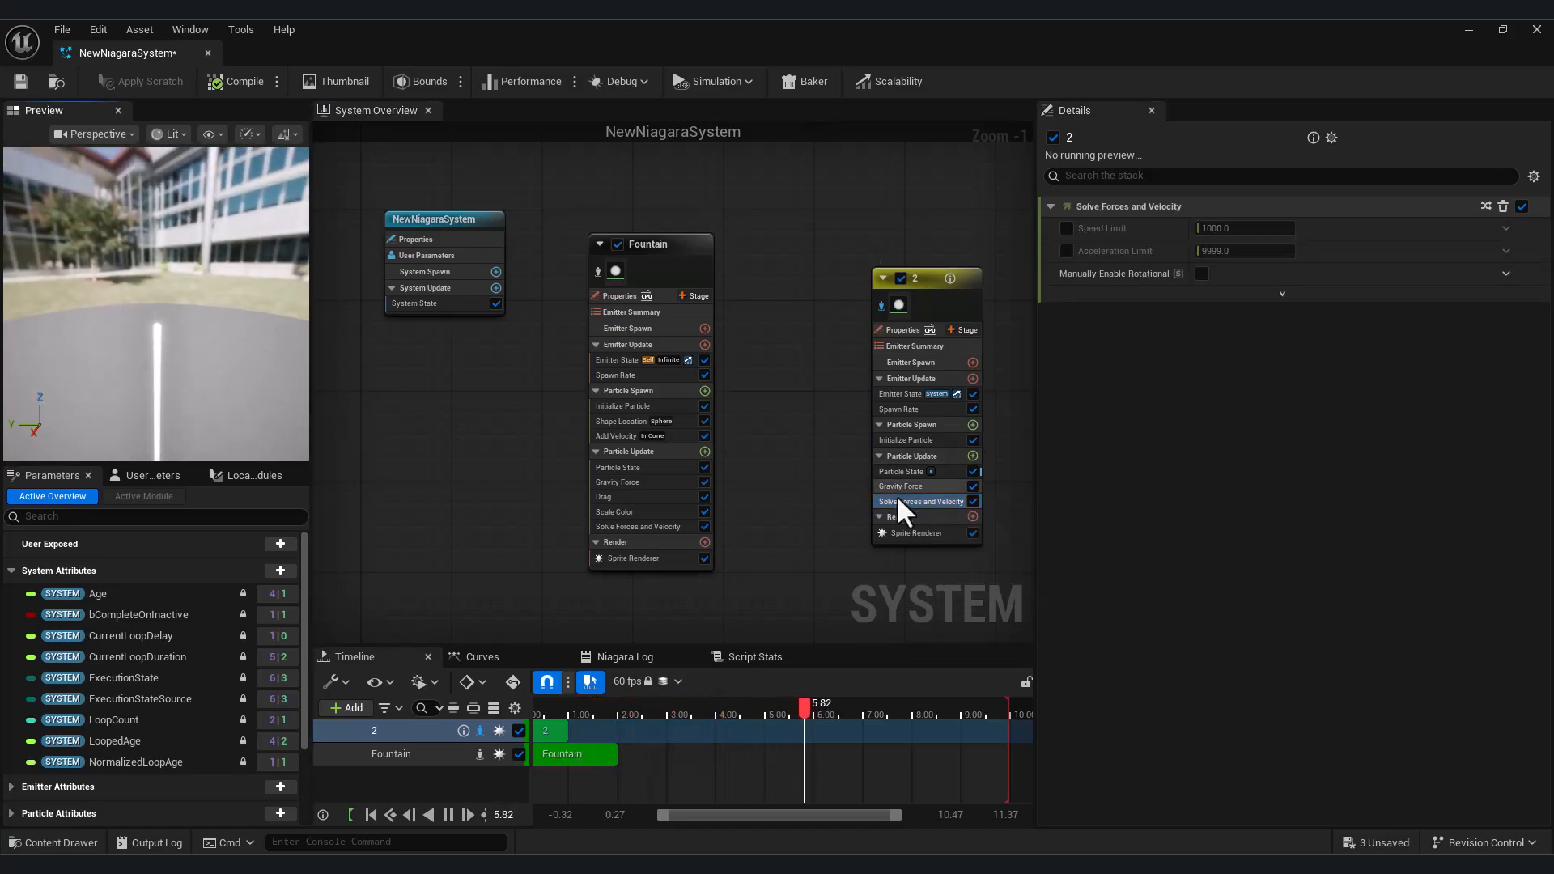
left_click(921, 486)
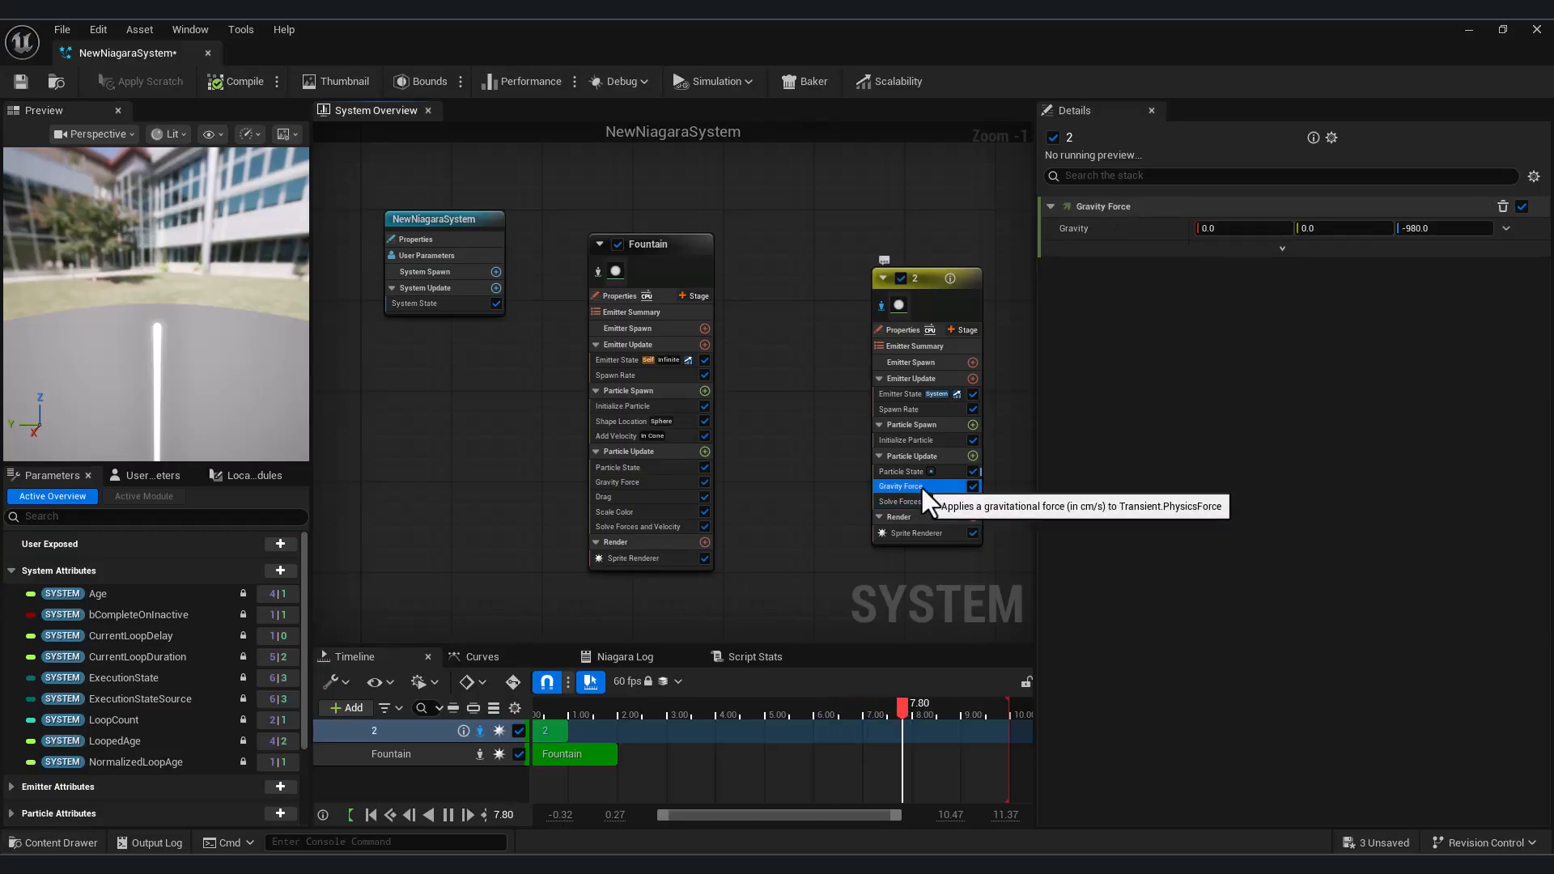
mouse_move(122, 354)
left_mouse_down()
mouse_move(122, 414)
mouse_move(121, 353)
left_mouse_up()
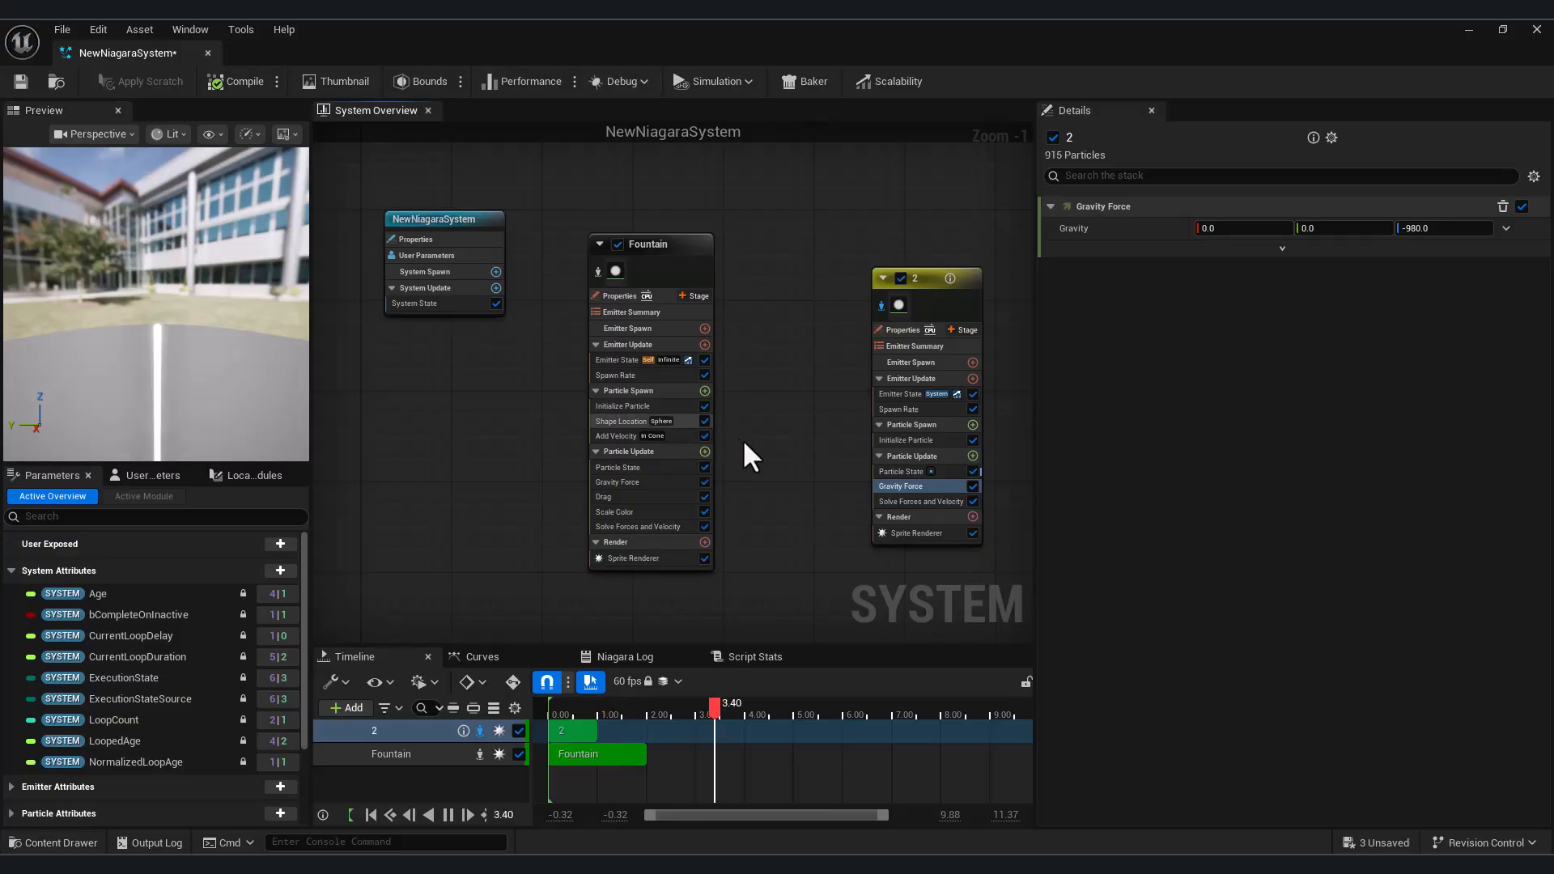
Add a Vector Noise Force module to the Particle Update group of emitter 2
right_click_drag(798, 479, 721, 442)
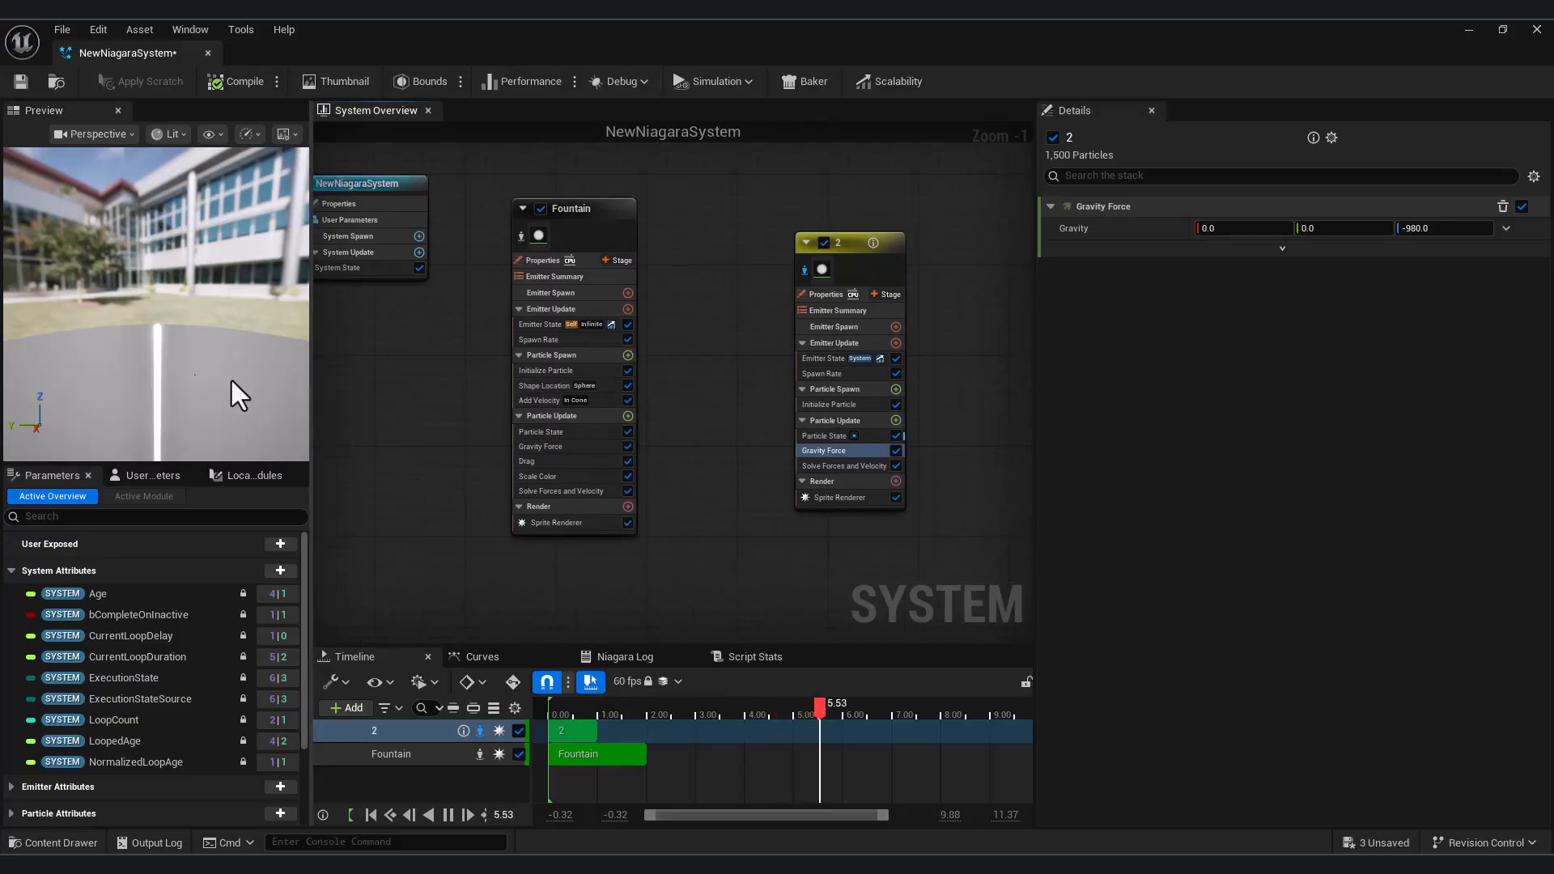
scroll(623, 441, "up", 1)
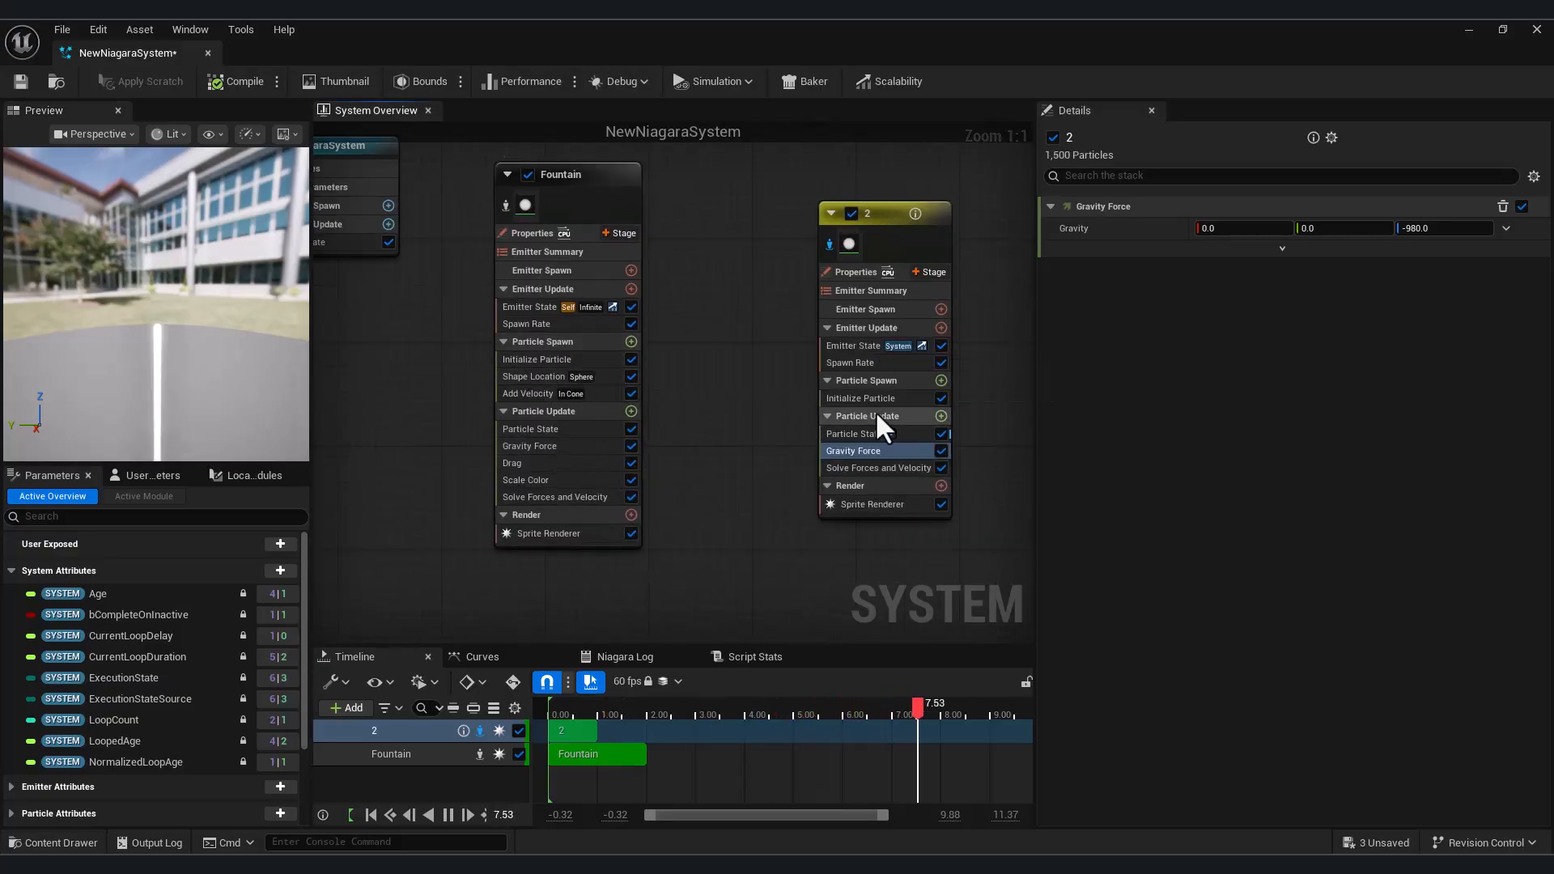
key("Delete")
left_click(940, 416)
type("vector noise")
left_click(714, 549)
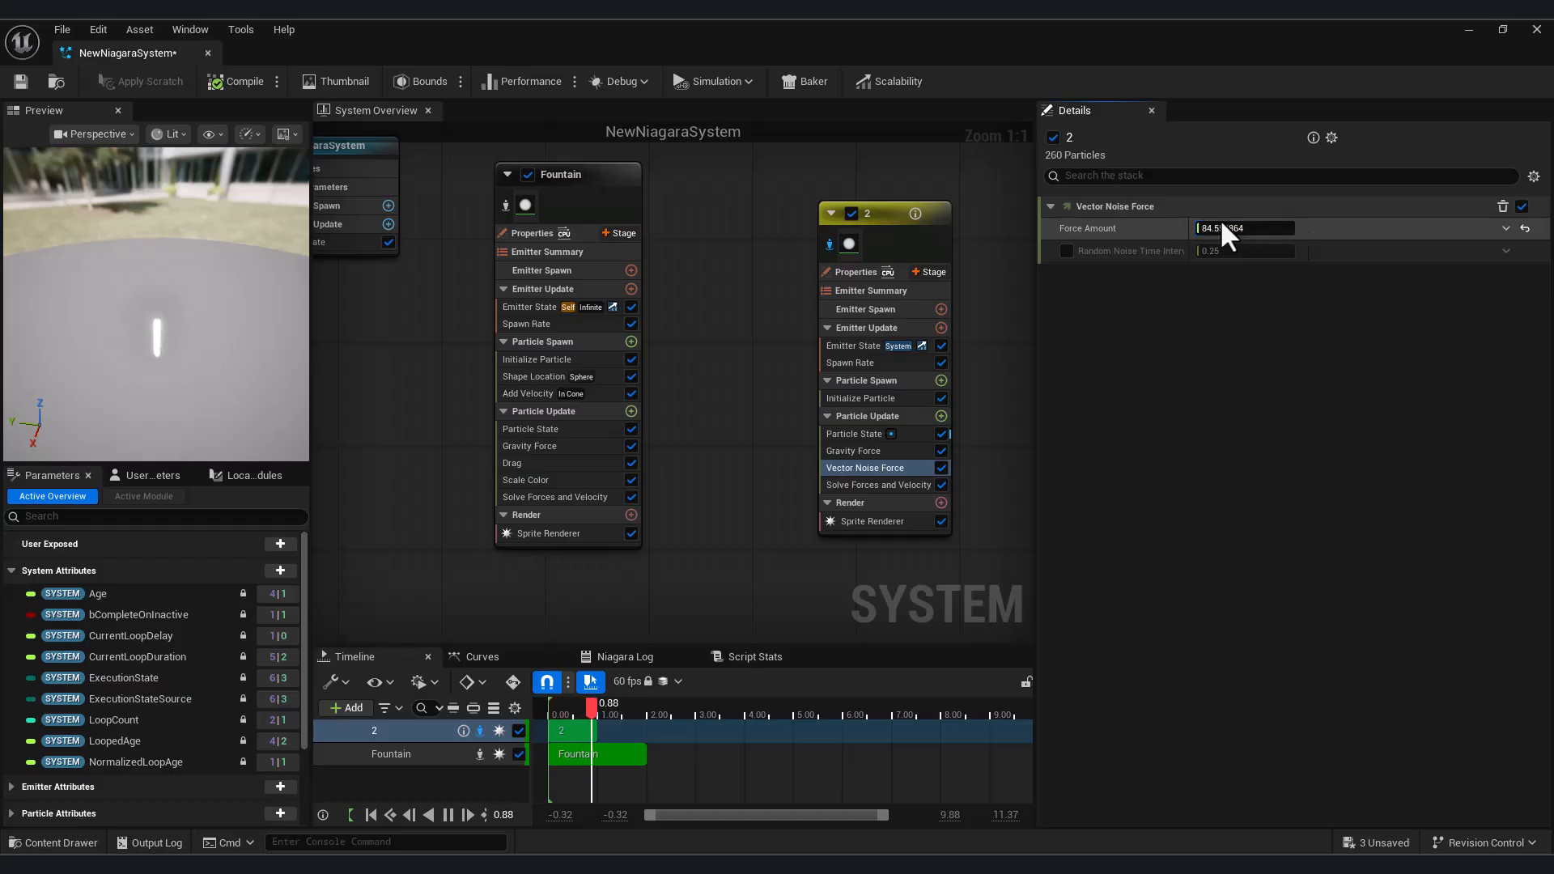
Increase the Vector Noise Force amount in emitter 2 and set the Gravity Force's Z value to 200
left_click_drag(1222, 221, 1237, 224)
left_click_drag(164, 365, 192, 378)
left_click(857, 451)
left_click(1426, 228)
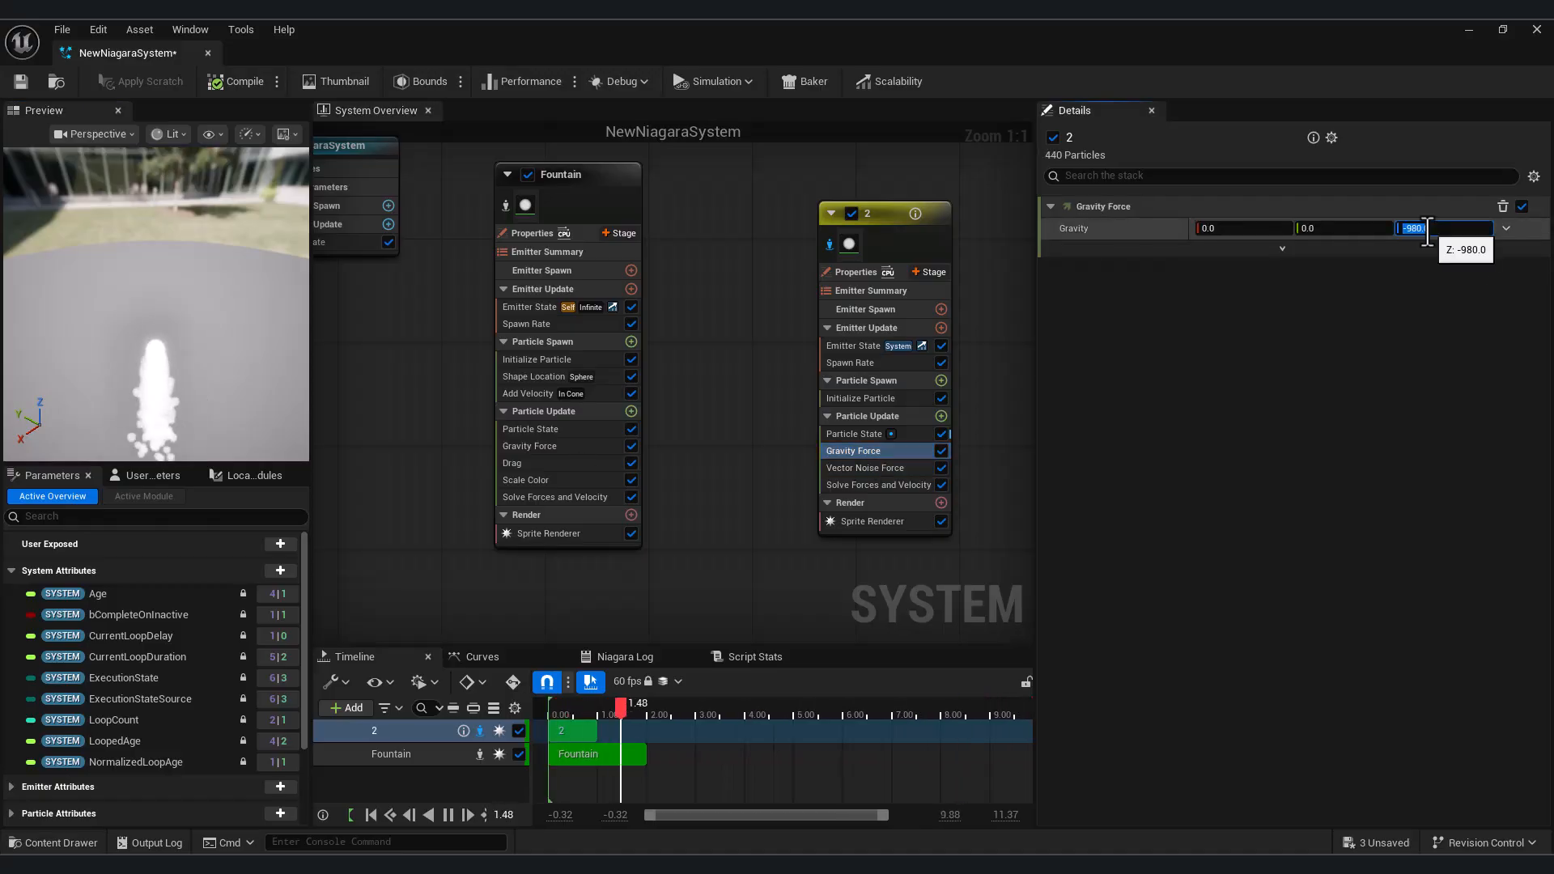
left_click_drag(156, 403, 166, 332)
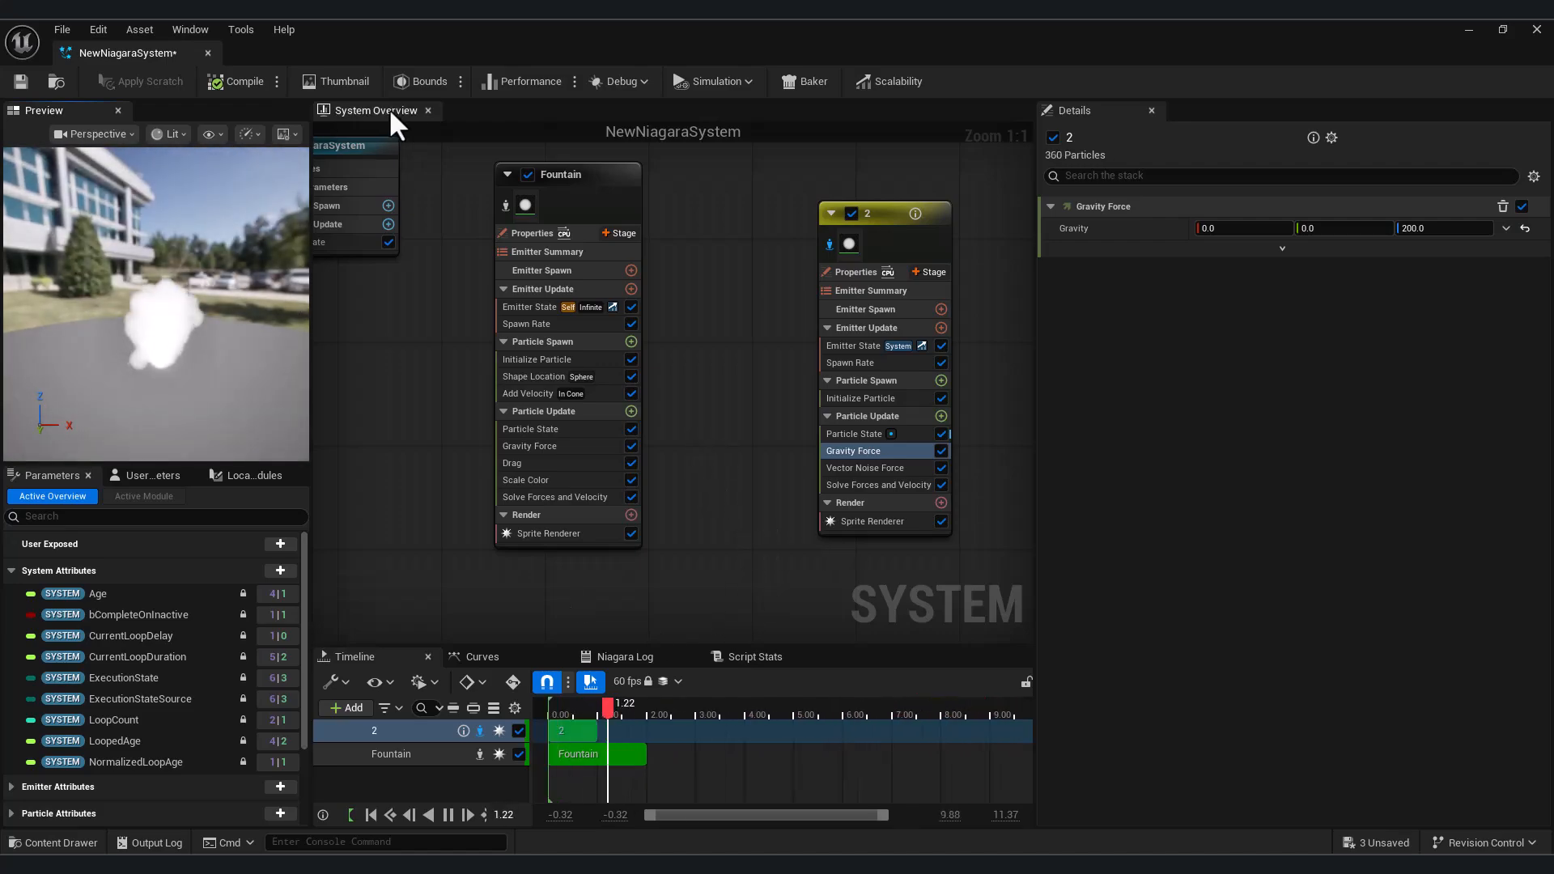
Delete the Gravity Force module from emitter 2's Particle Update group
right_click(876, 455)
left_click(951, 711)
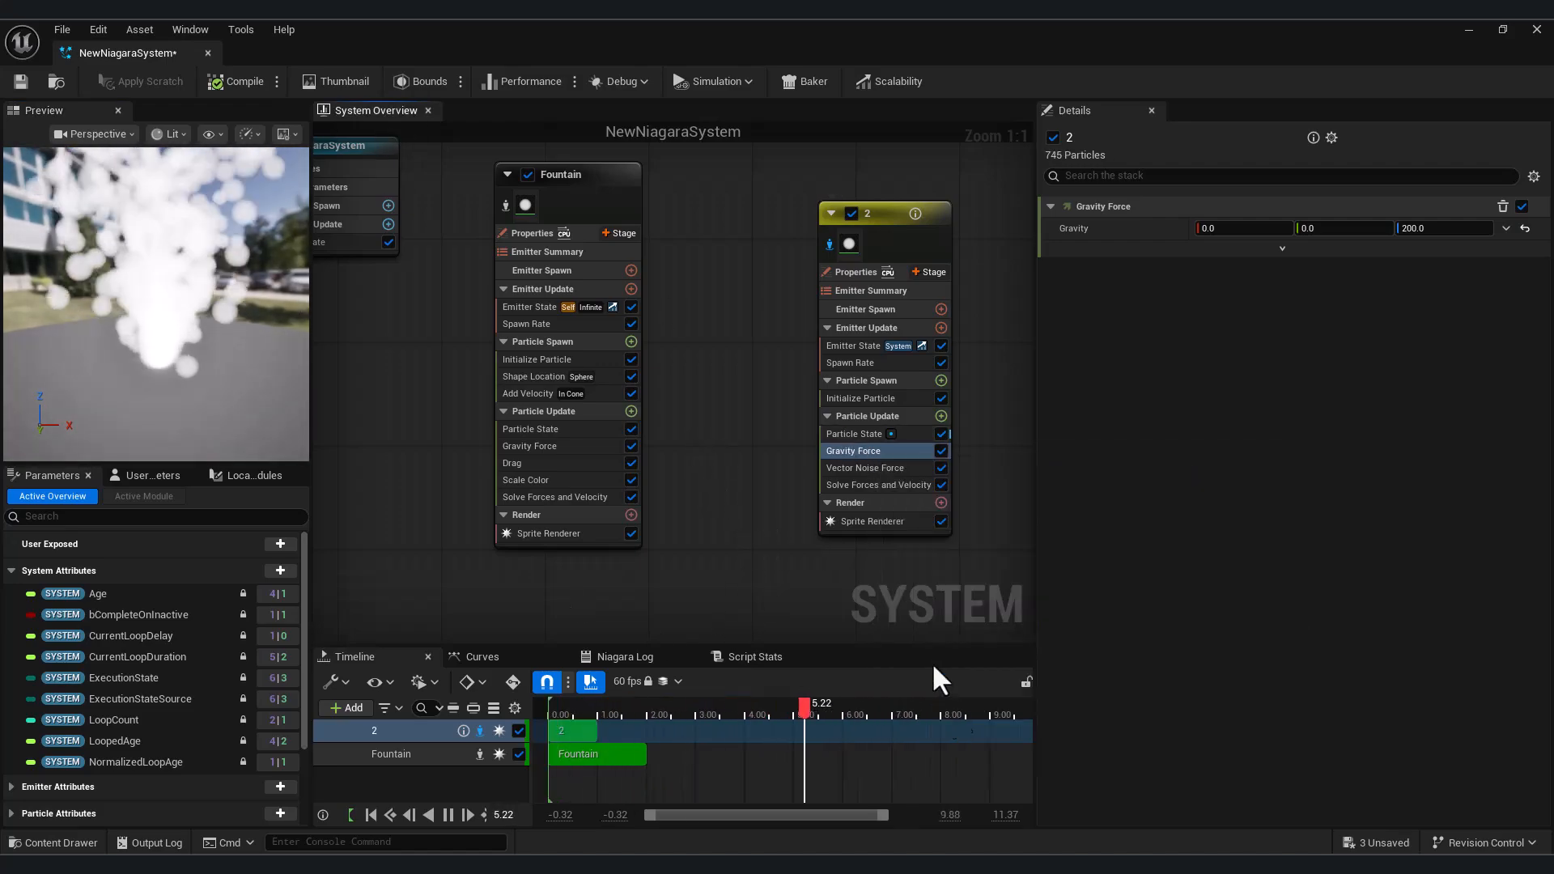
left_click(862, 395)
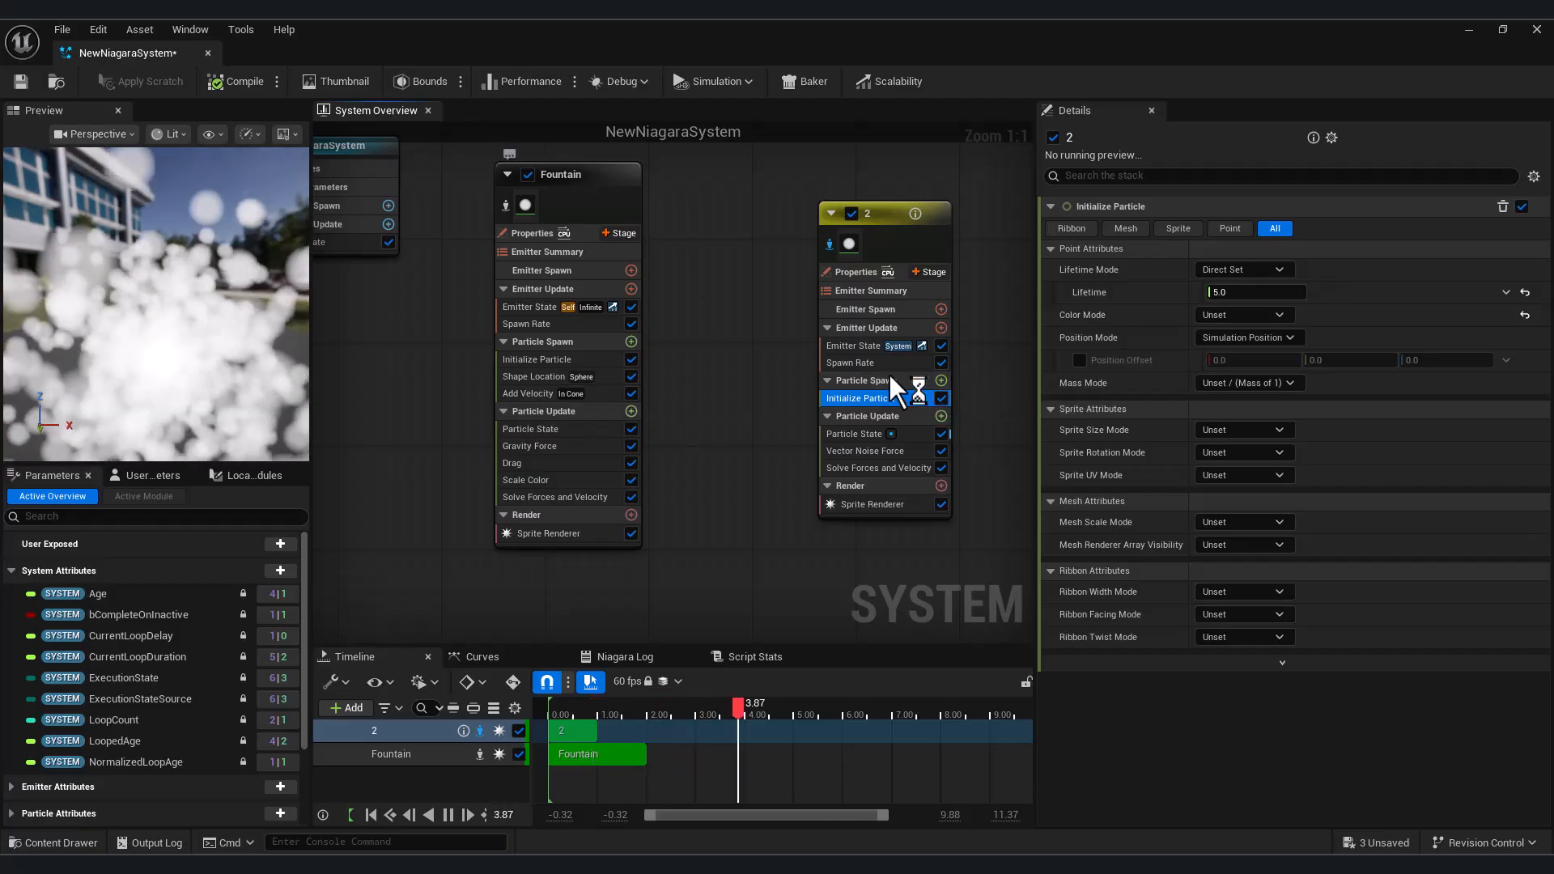
Add a Shape Location module to the Particle Spawn group of emitter 2
left_click(940, 381)
type("shape")
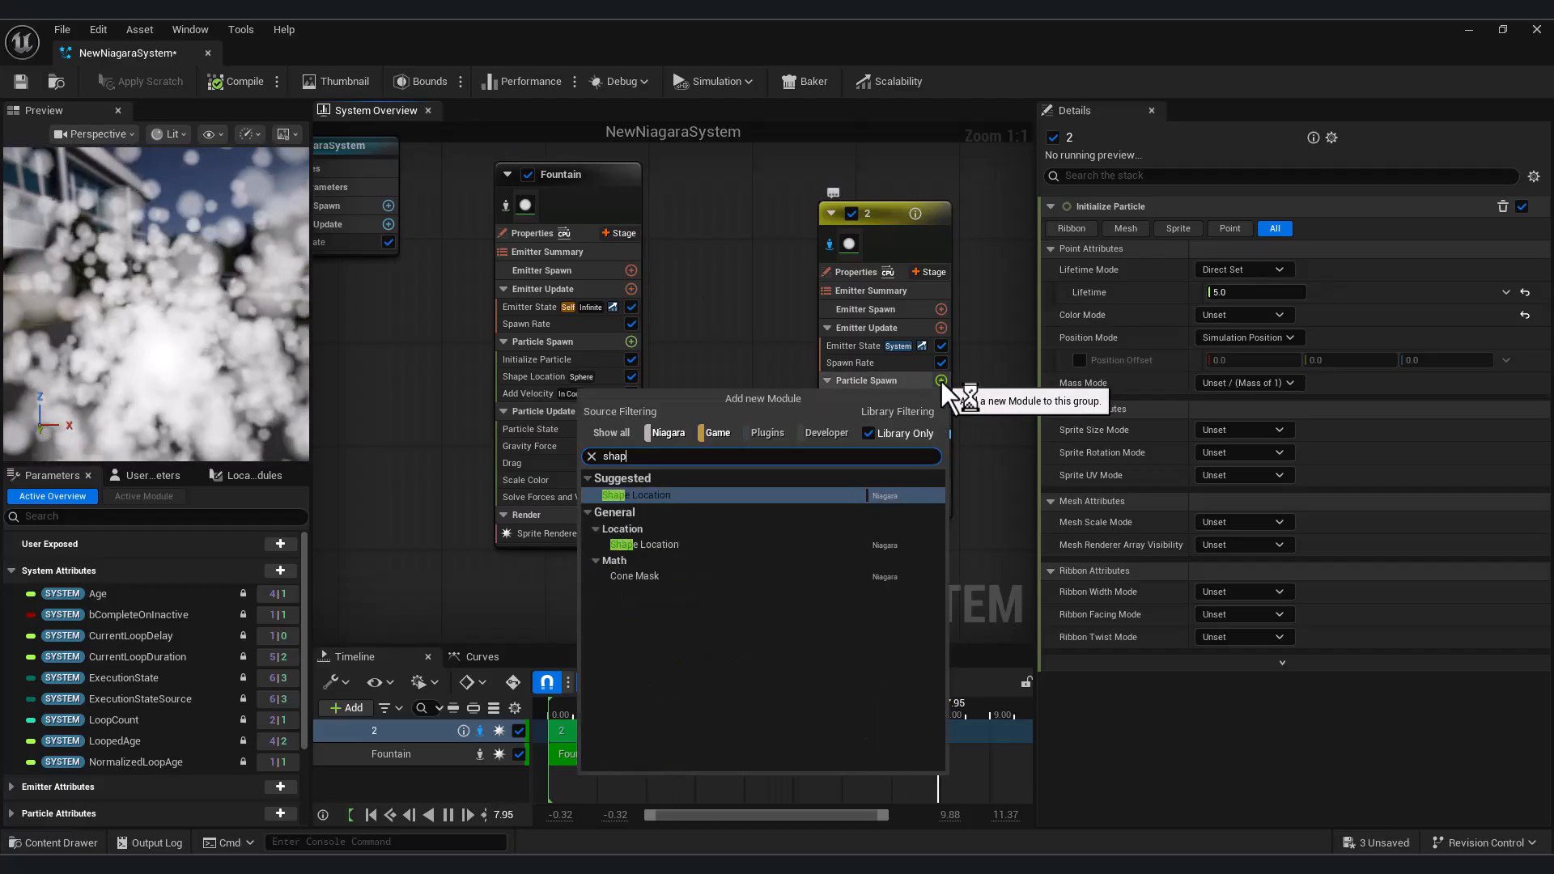
left_click(722, 496)
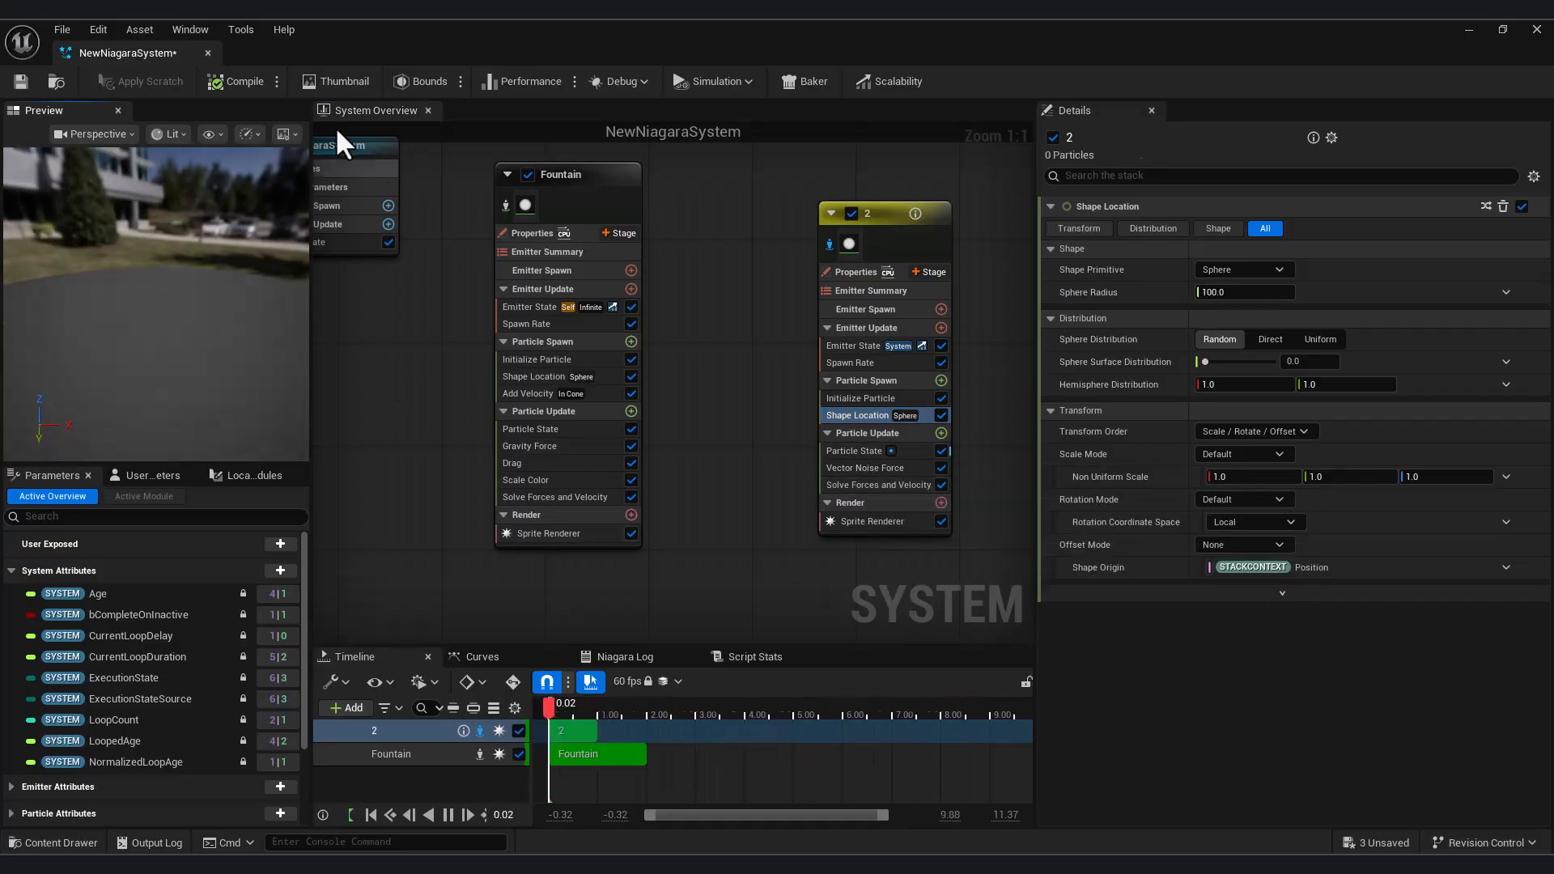
Delete the Vector Noise Force module from emitter 2's Particle Update group and check the particle shape in the preview
left_click(889, 469)
key("Delete")
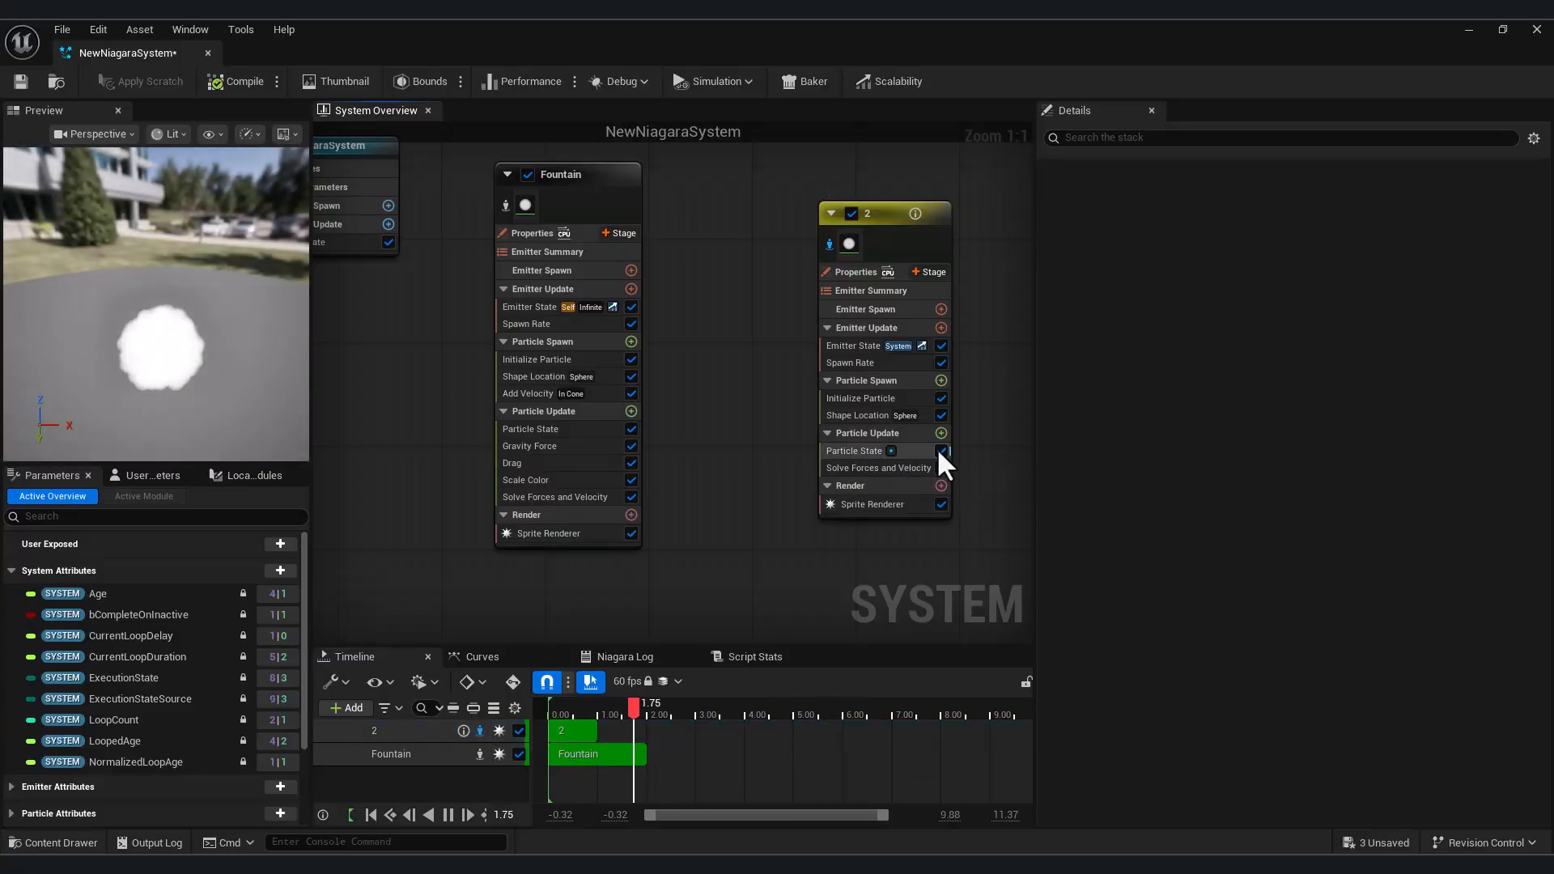
left_click_drag(228, 361, 210, 279)
In Shape Location, try the Cylinder primitive, then switch to Torus and set its Large Radius to 300
left_click(861, 414)
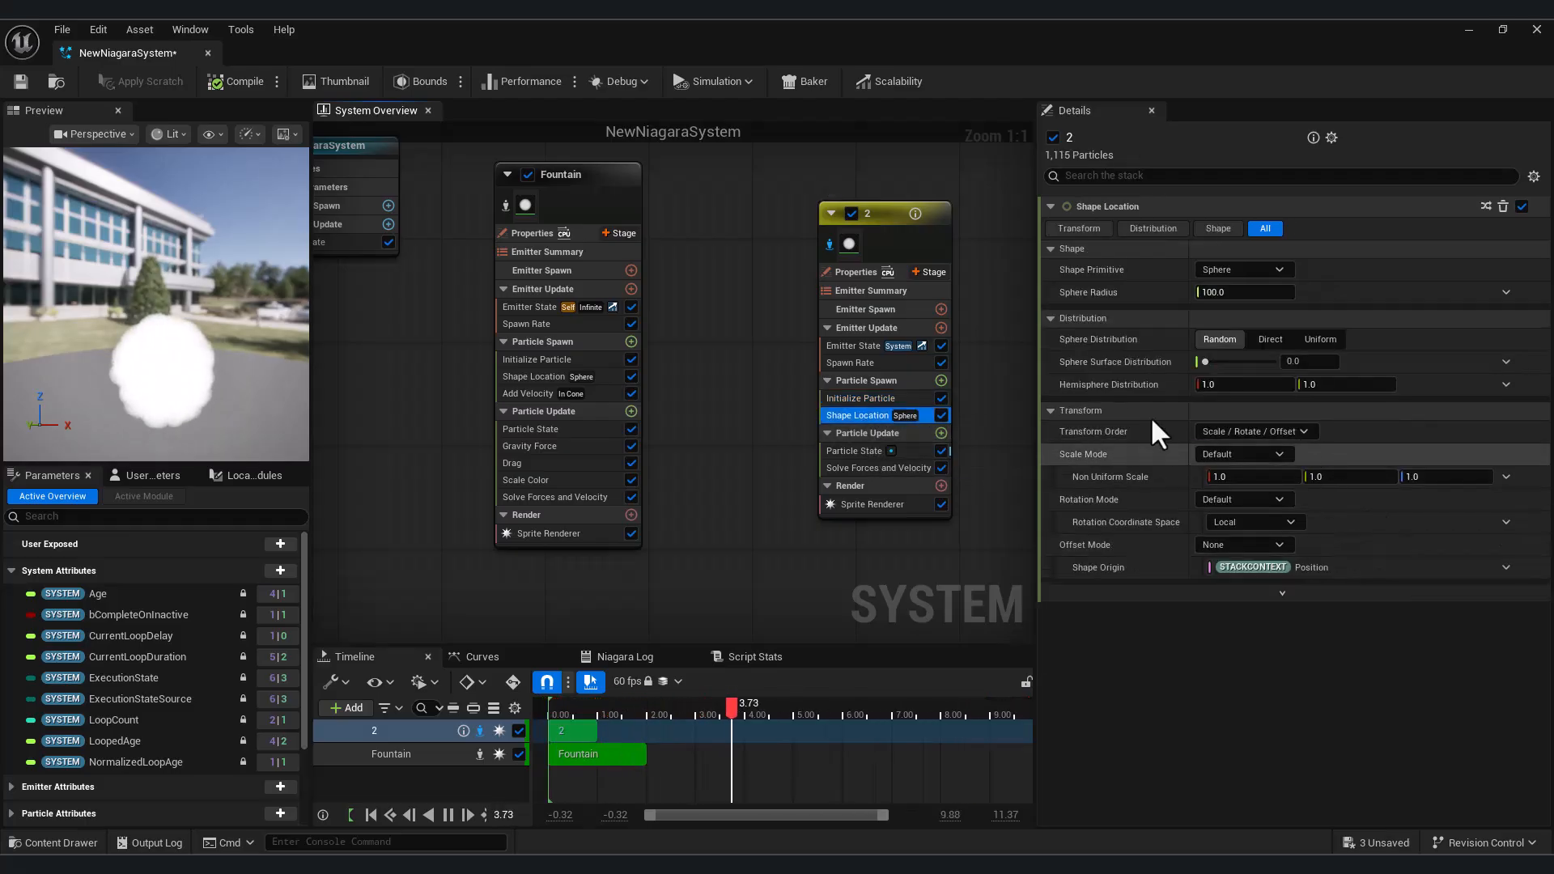
left_click_drag(566, 711, 611, 743)
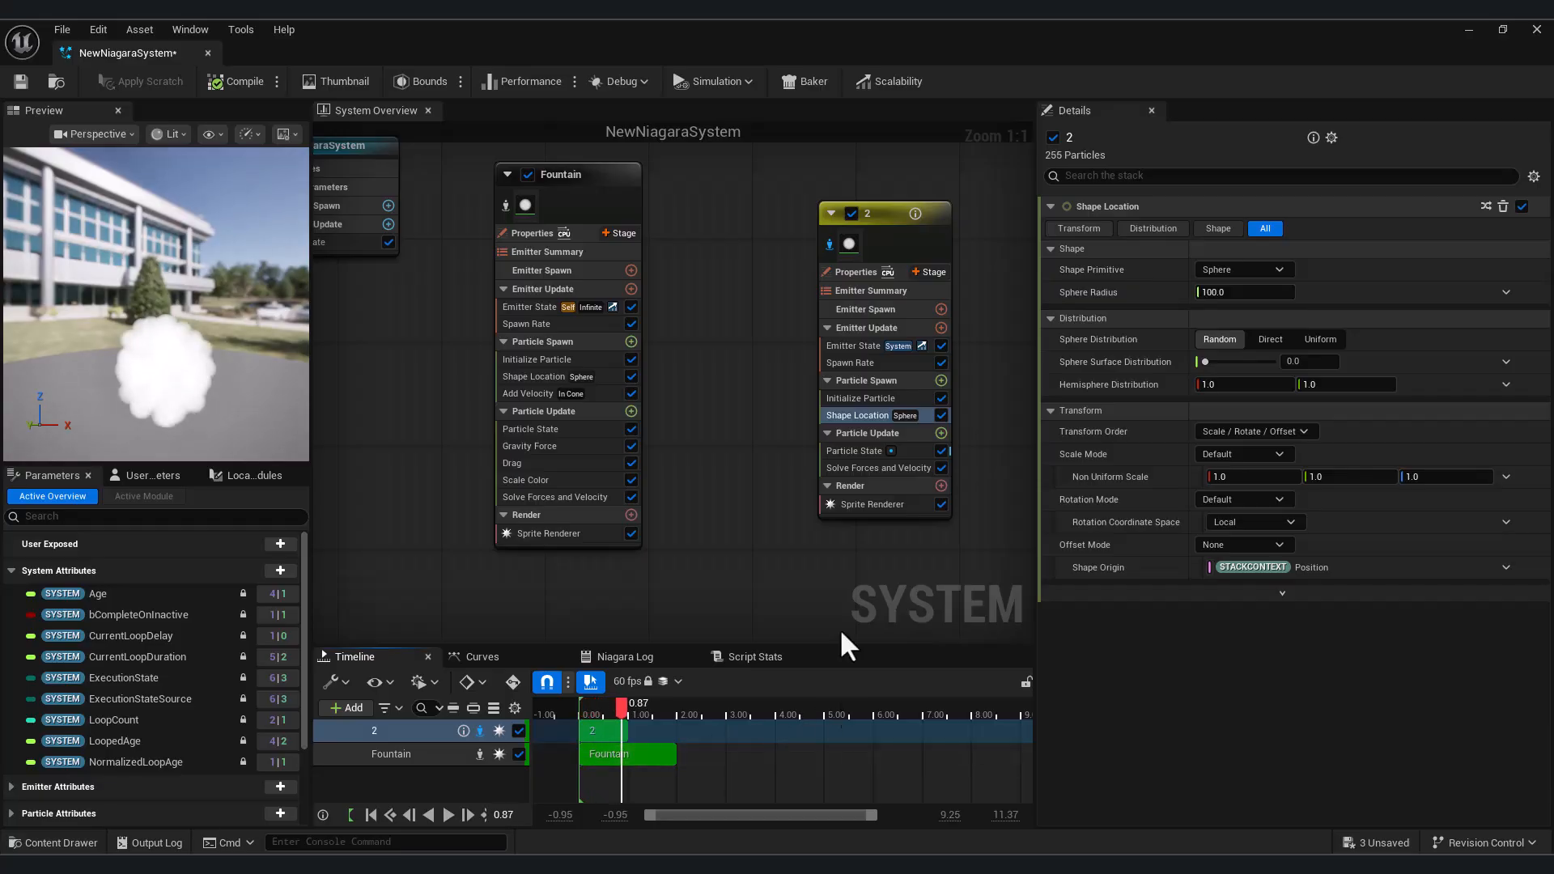
left_click(1225, 271)
left_click(1234, 312)
left_click(1238, 272)
left_click(1231, 345)
left_click(1244, 315)
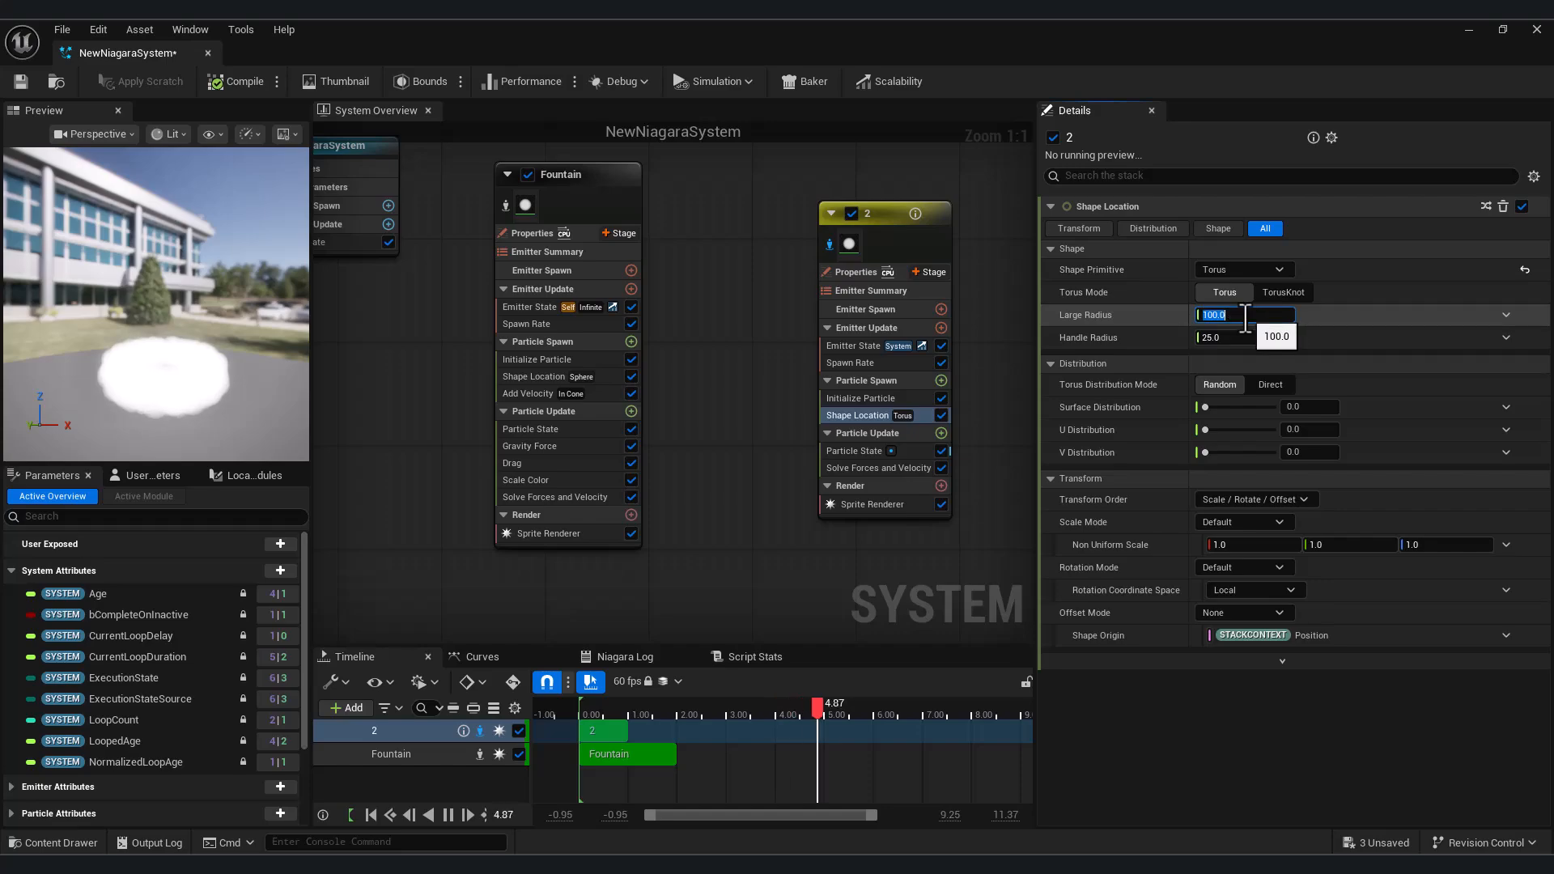
type("300")
key("Return")
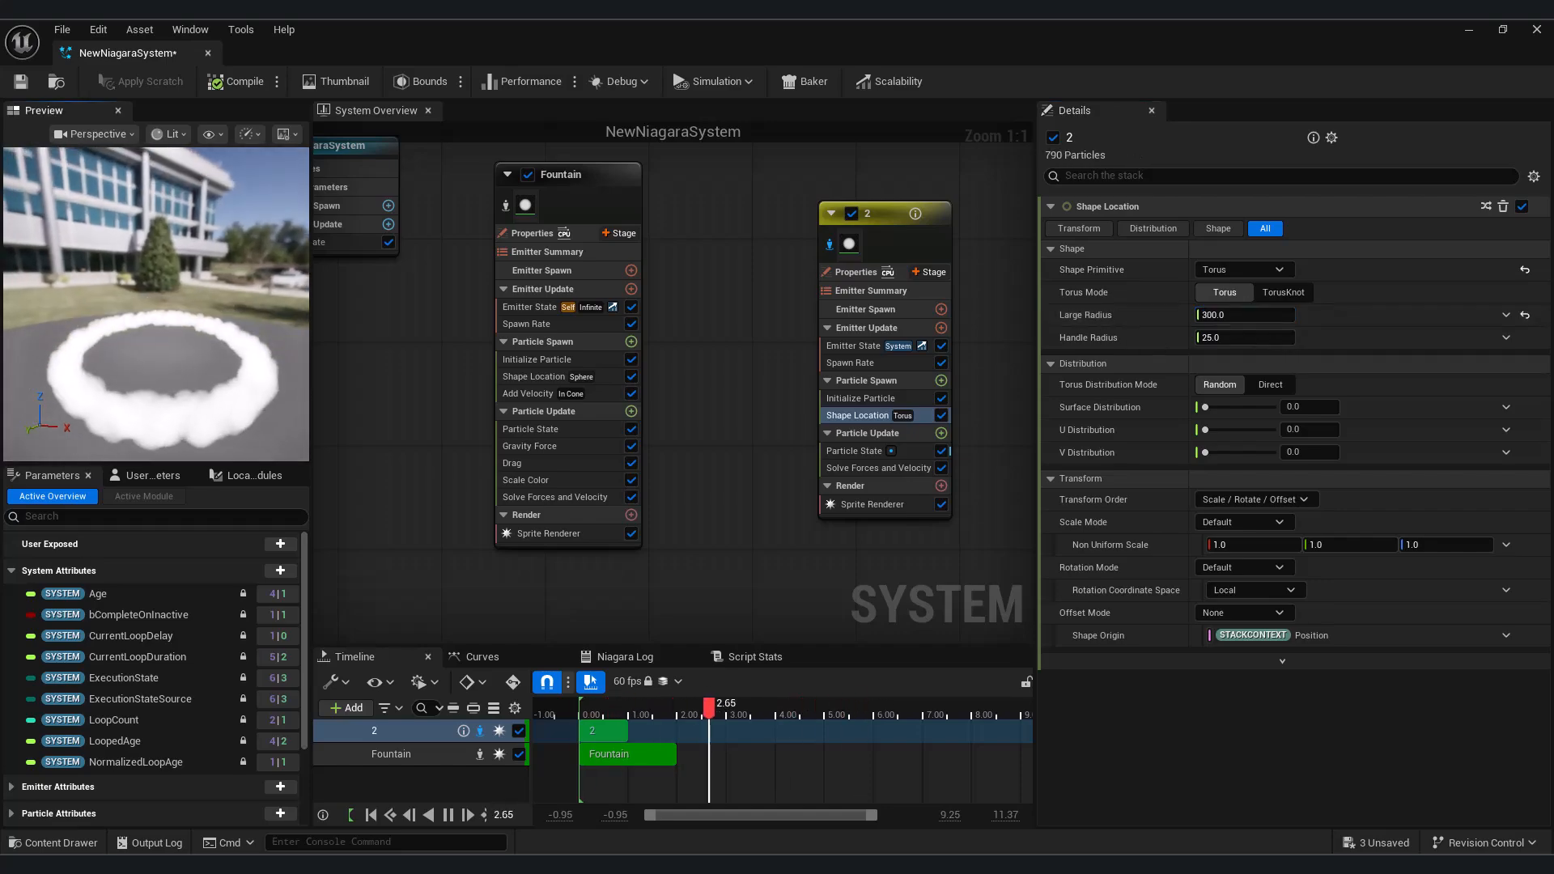
Try the Ring / Disc shape primitive in Shape Location, then switch back to Sphere
left_click(1262, 272)
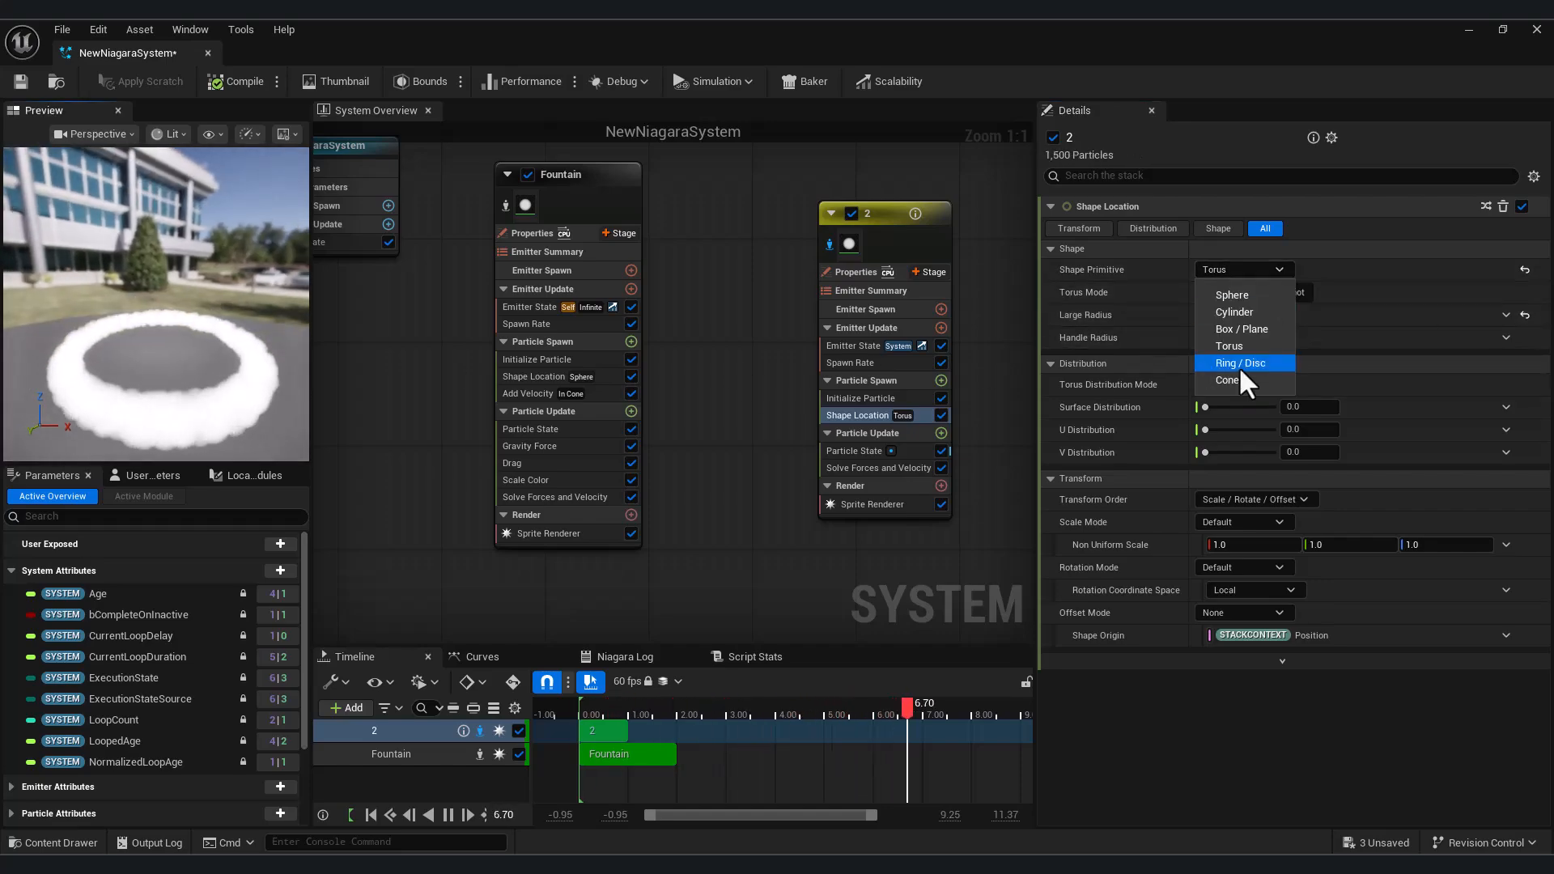
left_click(1238, 366)
left_click(1254, 269)
left_click(1256, 285)
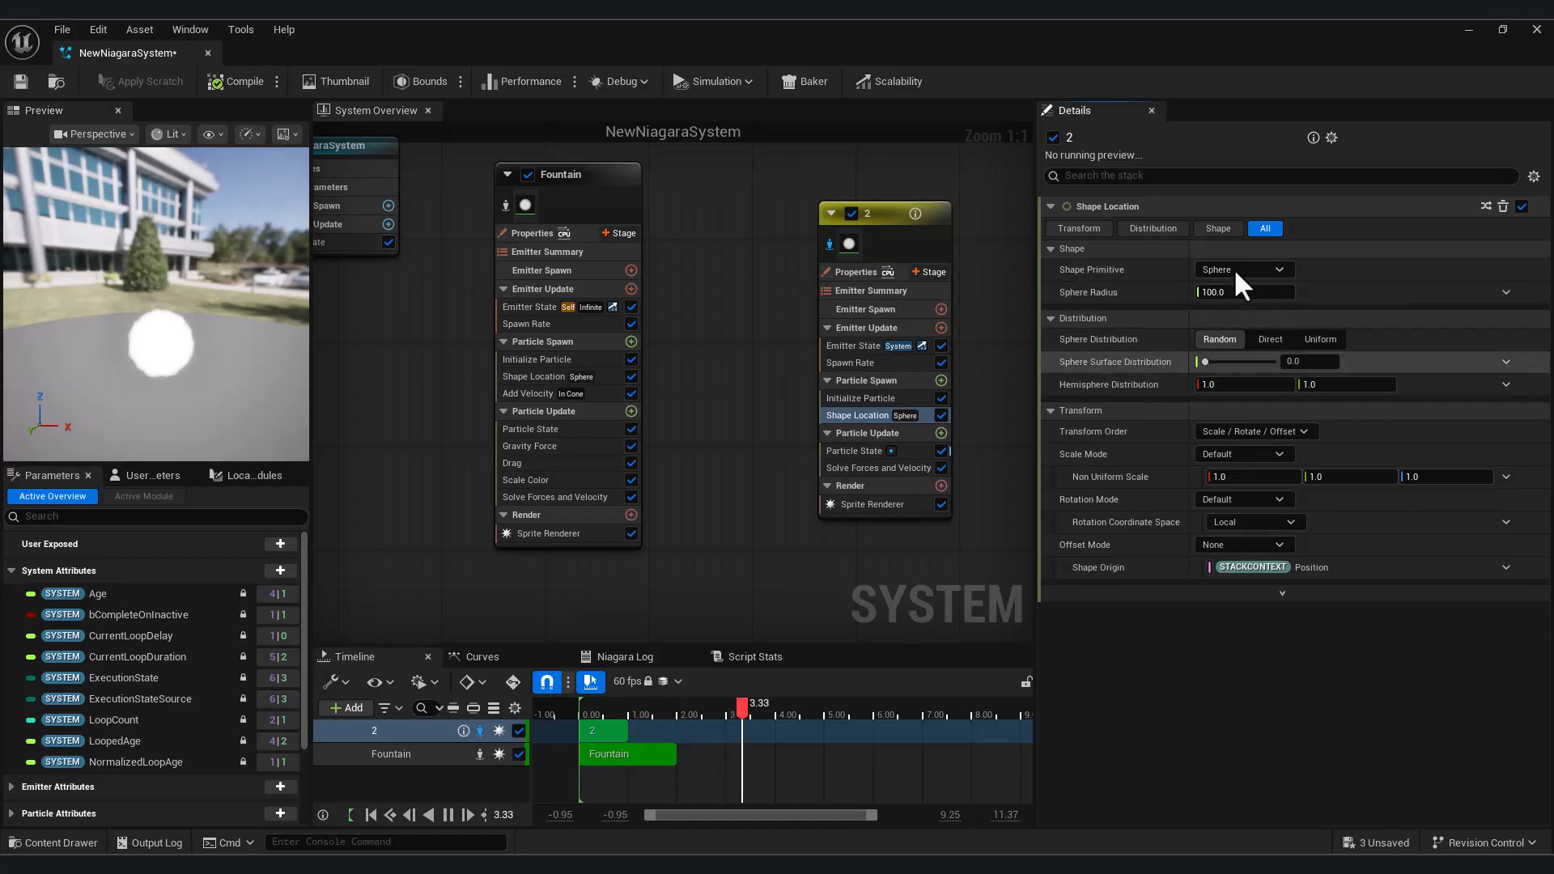
Try a Torus with Surface, U and V Distribution of about 0.11, 0.49 and 0.82, then return the primitive to Sphere
left_click(1242, 265)
left_click(1245, 267)
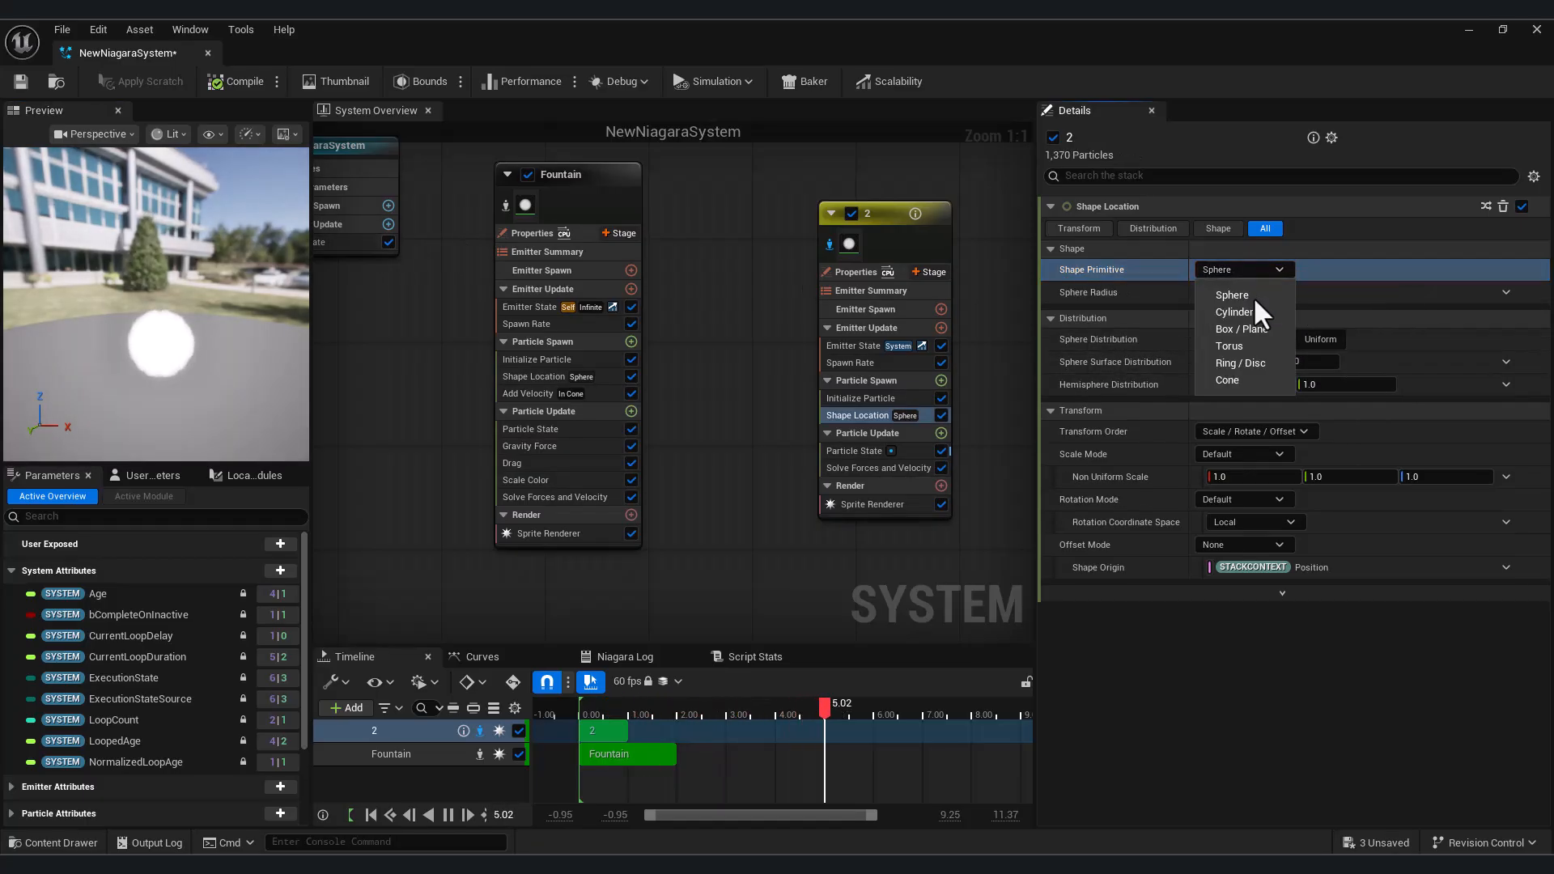
left_click(1244, 345)
left_click_drag(1210, 407, 1261, 453)
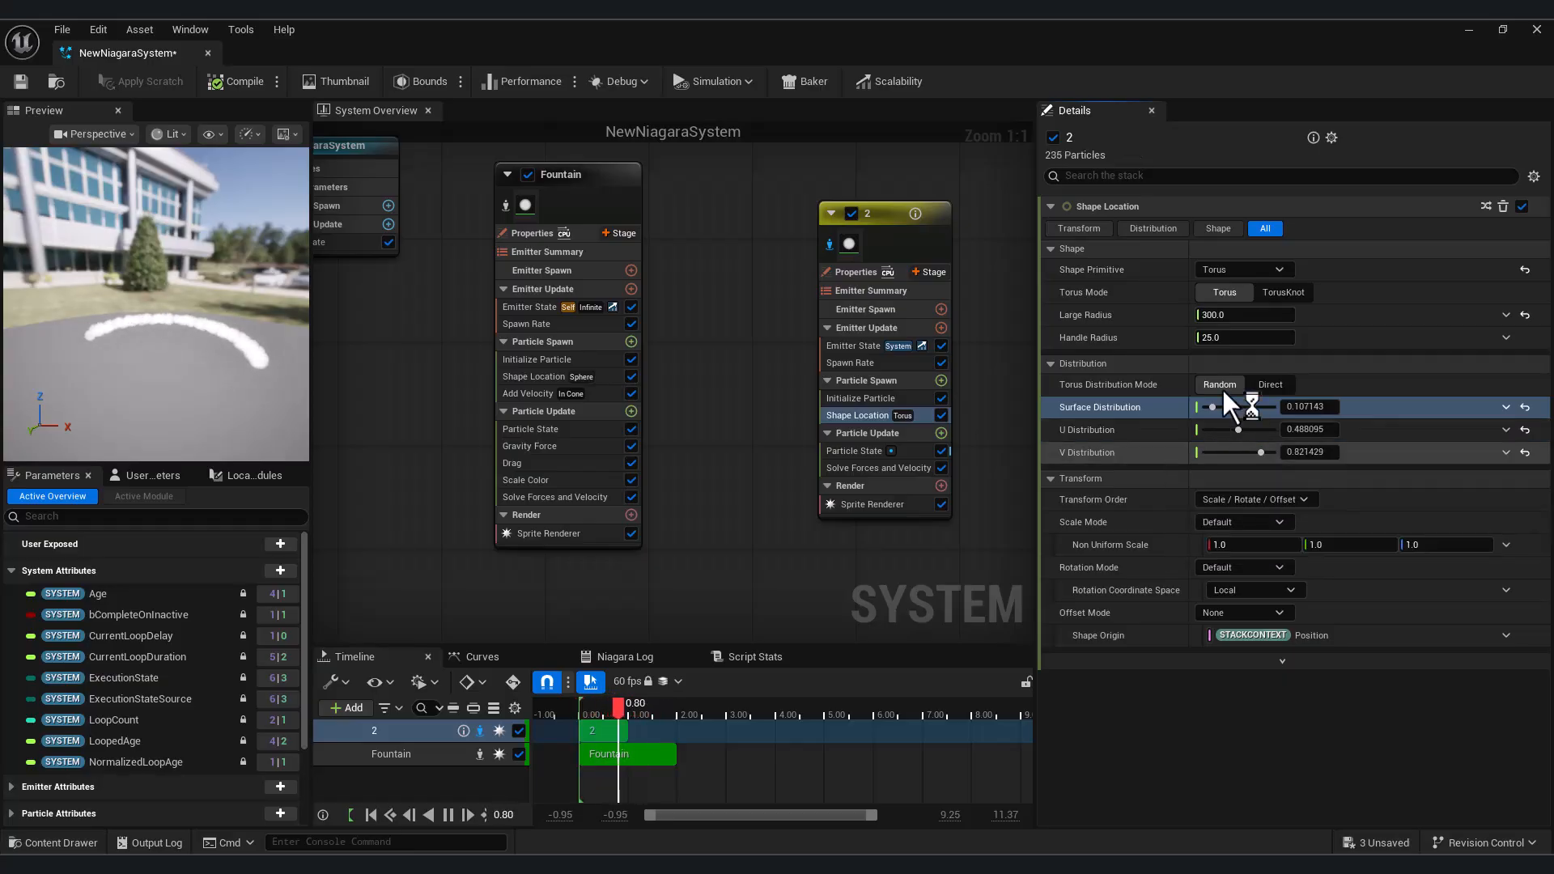
left_click(1261, 270)
left_click(1241, 296)
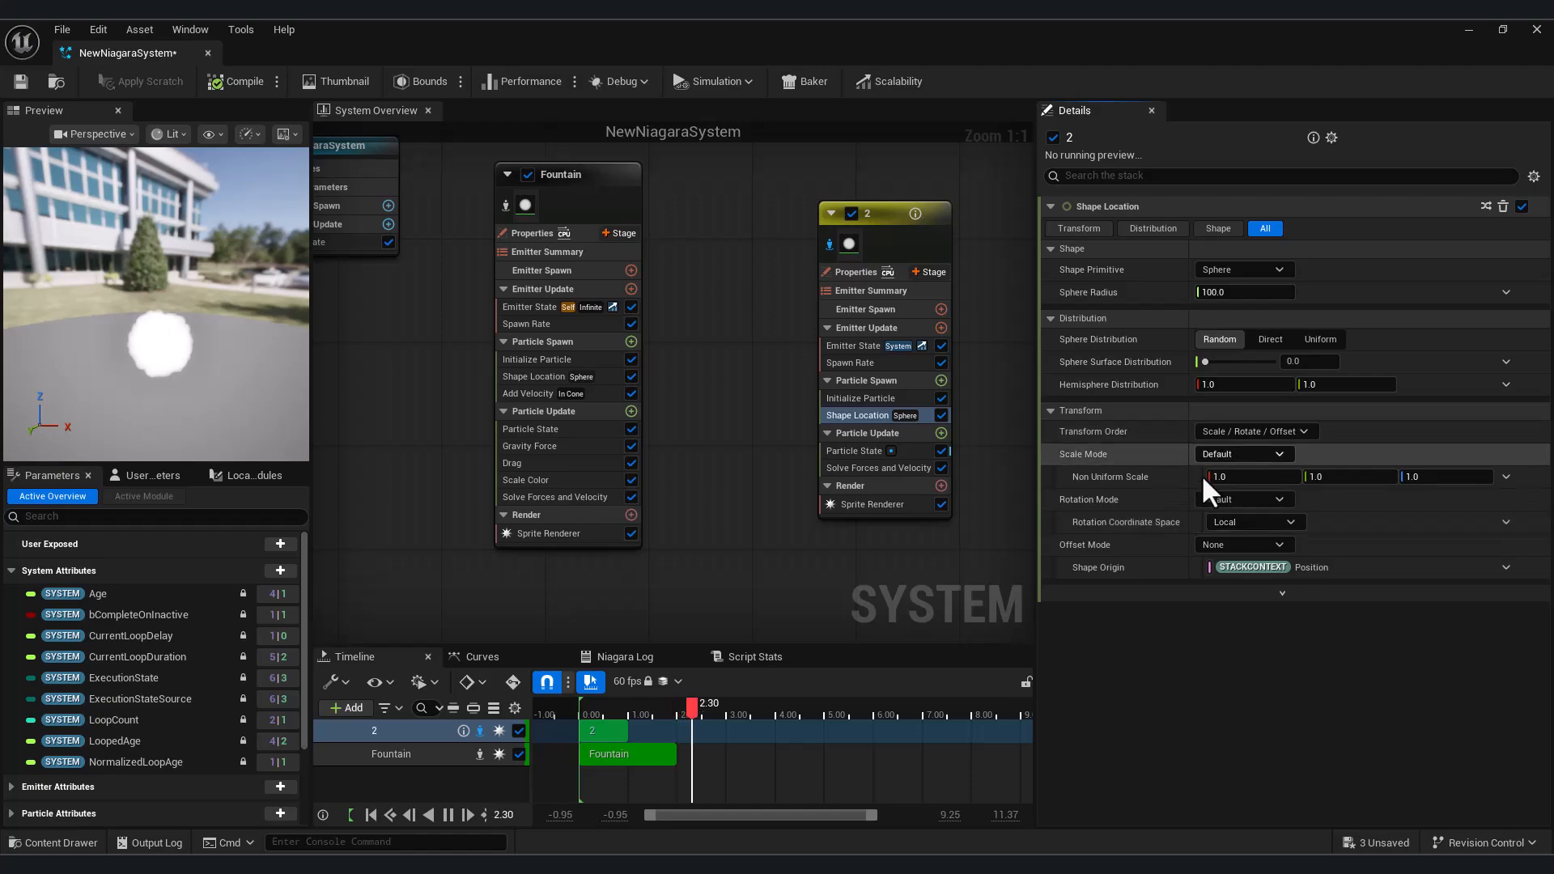
Try a Non Uniform Scale of about 3.0, 3.9 and 6.2 on the sphere, then reset it to default
left_click_drag(1234, 478, 1481, 483)
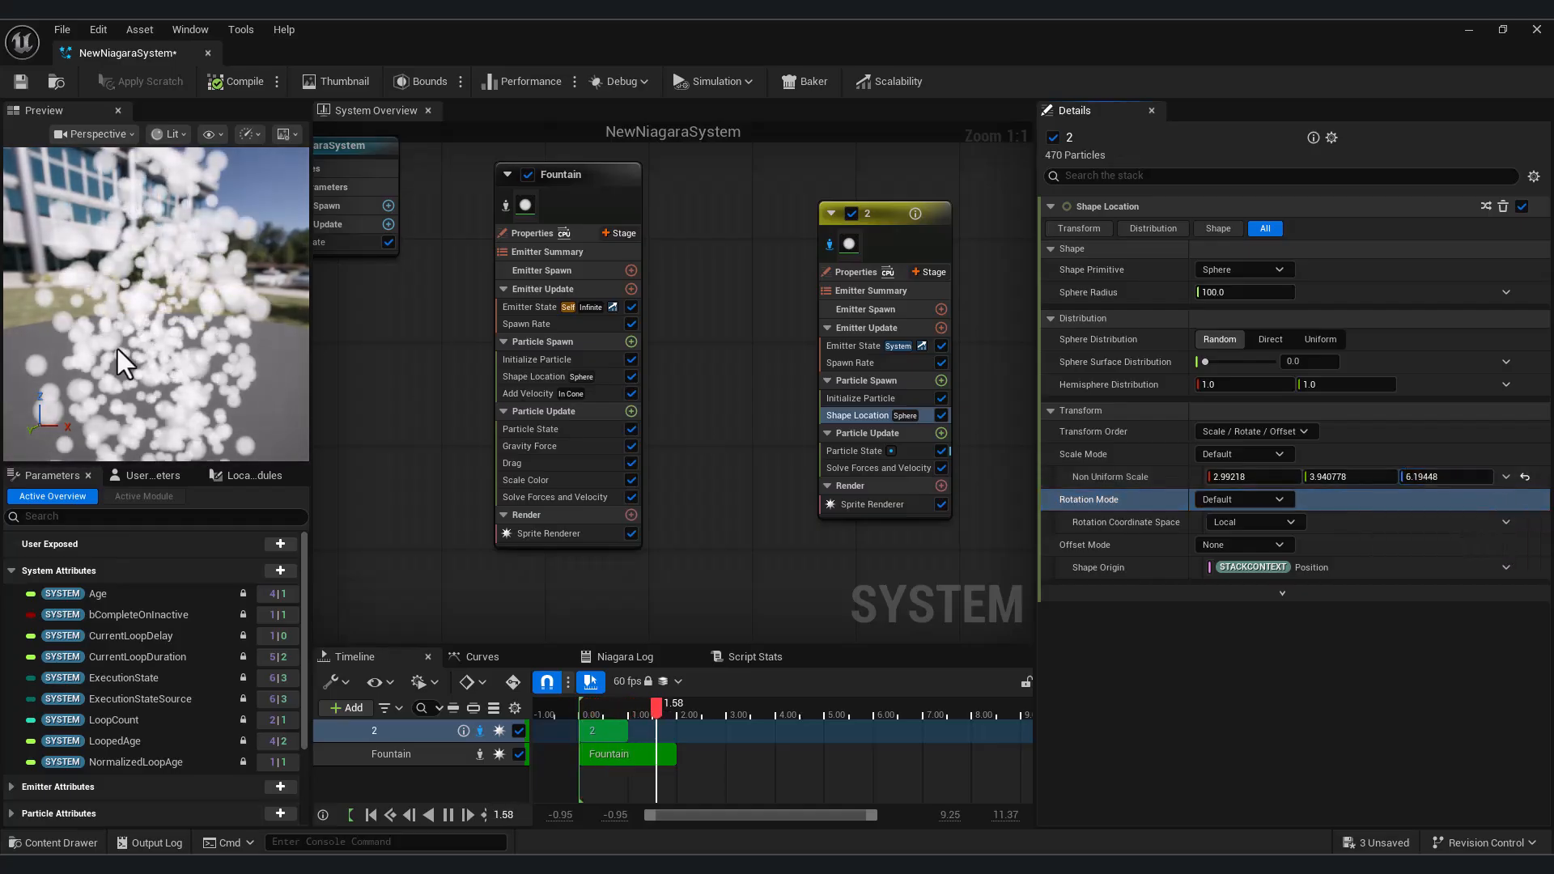
scroll(117, 353, "down", 5)
left_click_drag(215, 352, 272, 377)
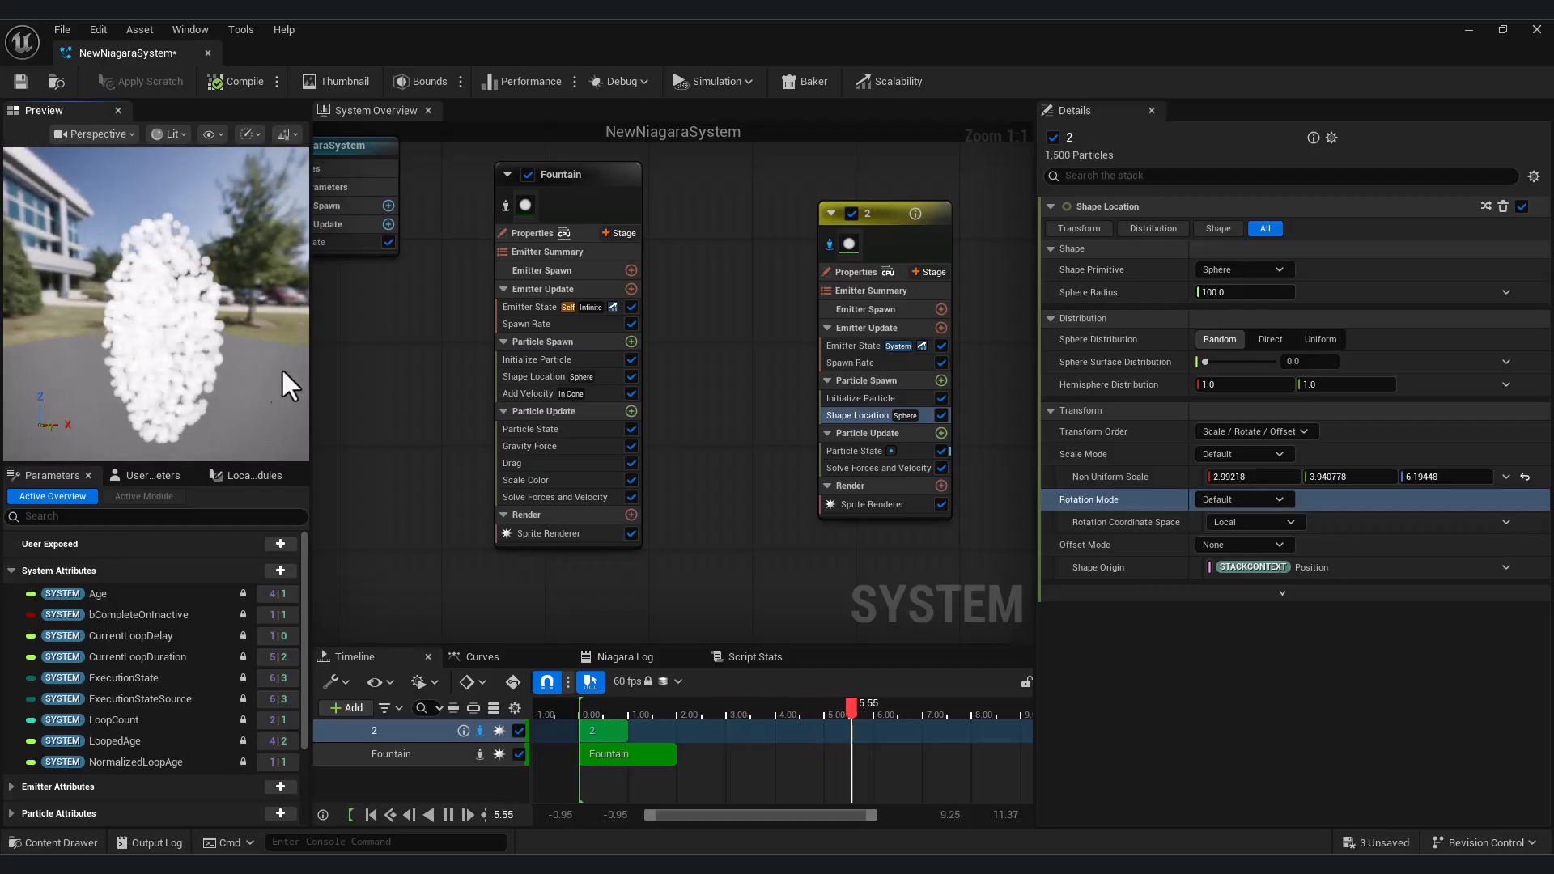
left_click(1525, 477)
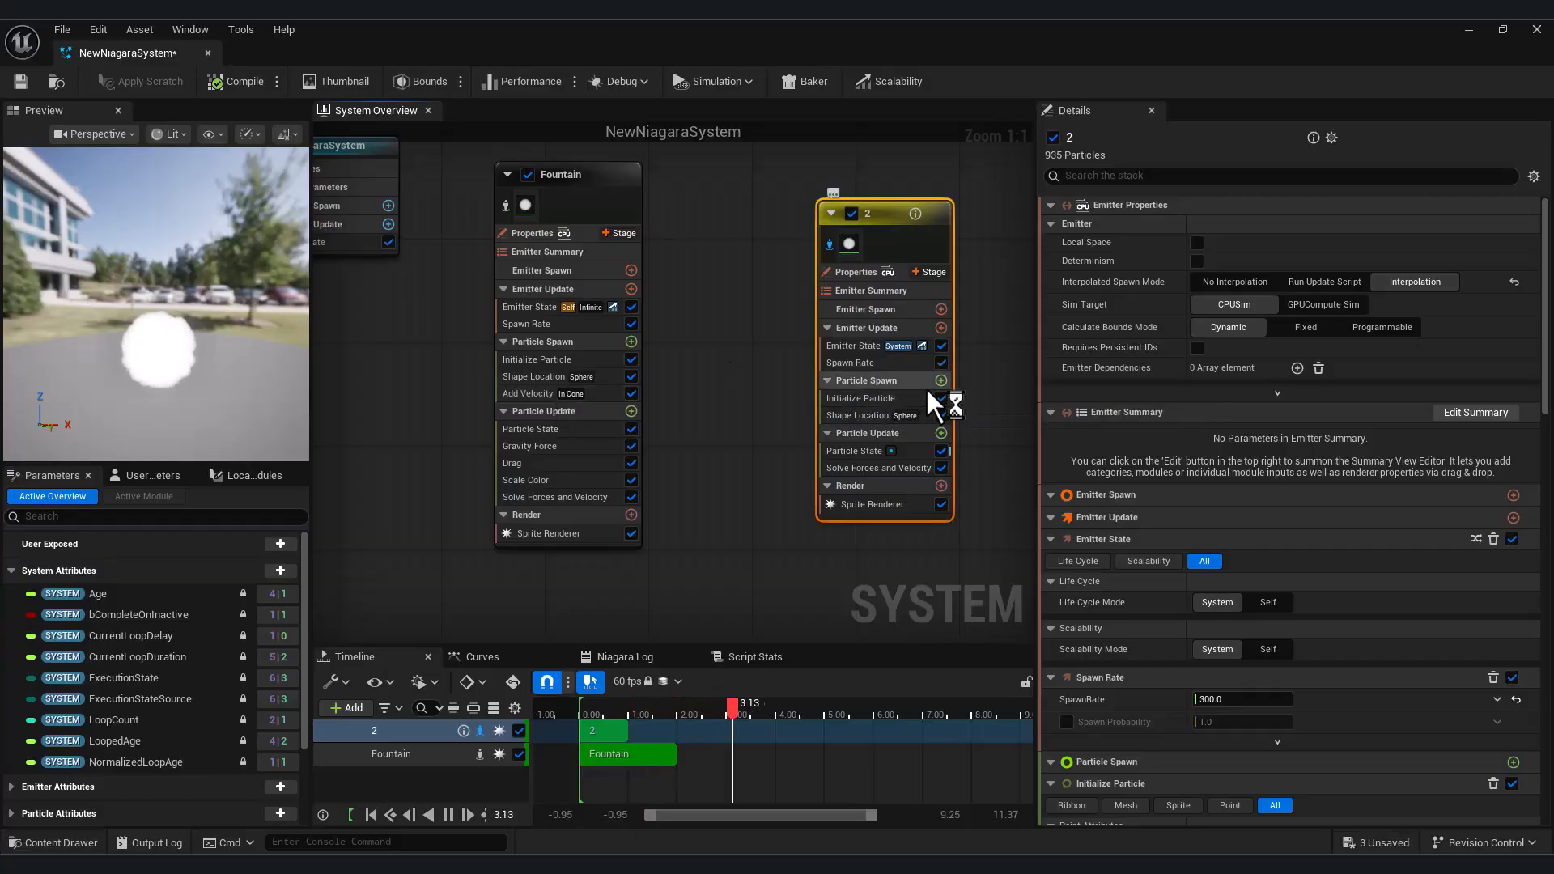
Add an Add Velocity module to the Particle Spawn group of emitter 2
left_click(939, 380)
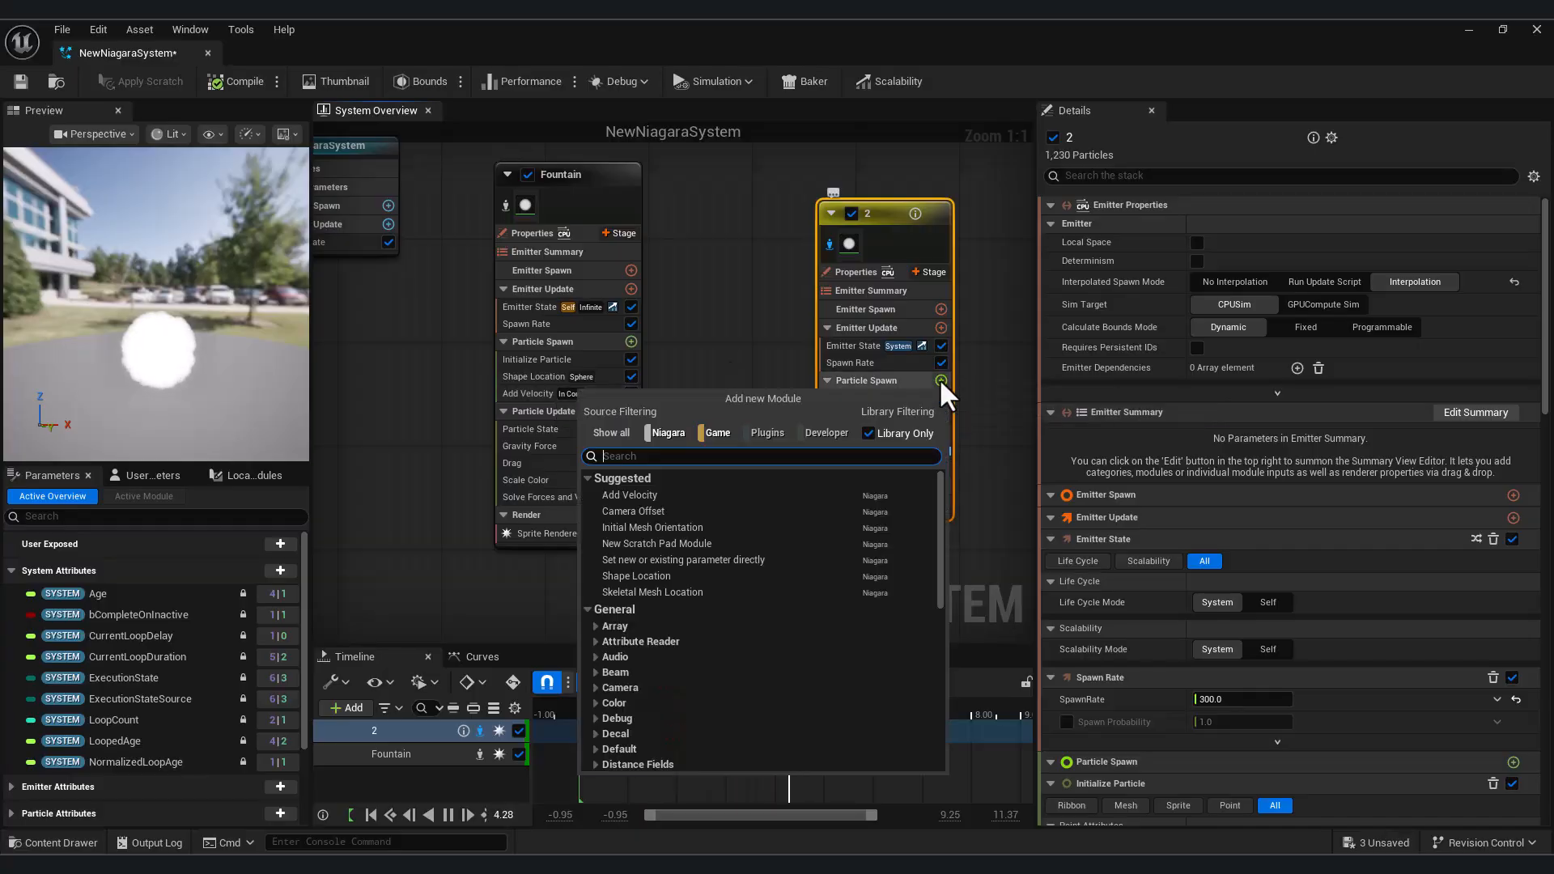
type("add")
left_click(686, 494)
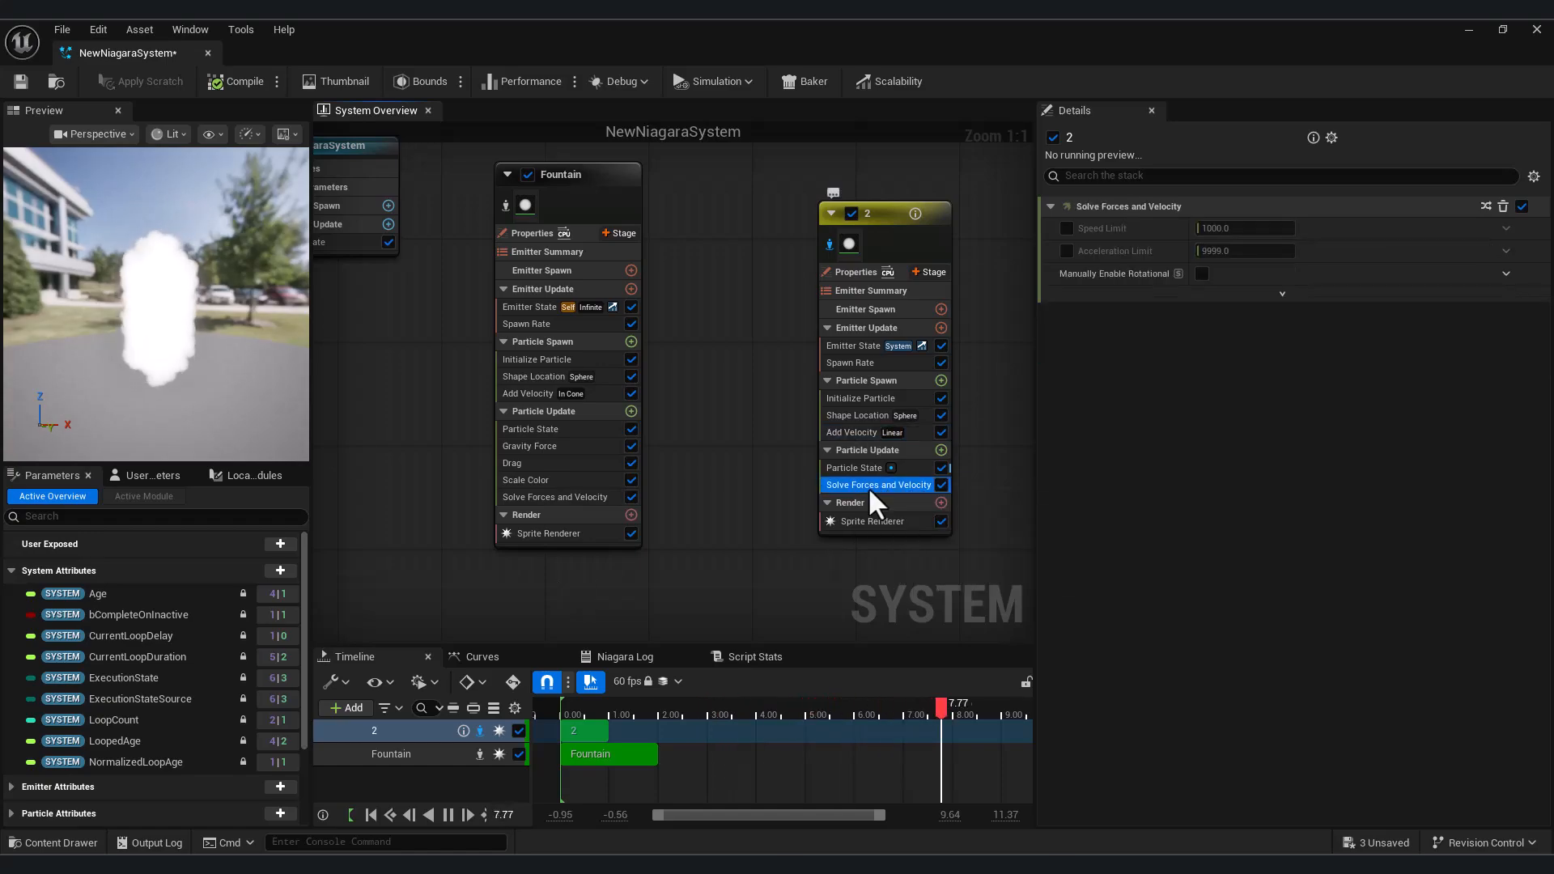
In emitter 2's Add Velocity module, set the linear velocity to 800 in Z and 200 in Y
left_click(847, 431)
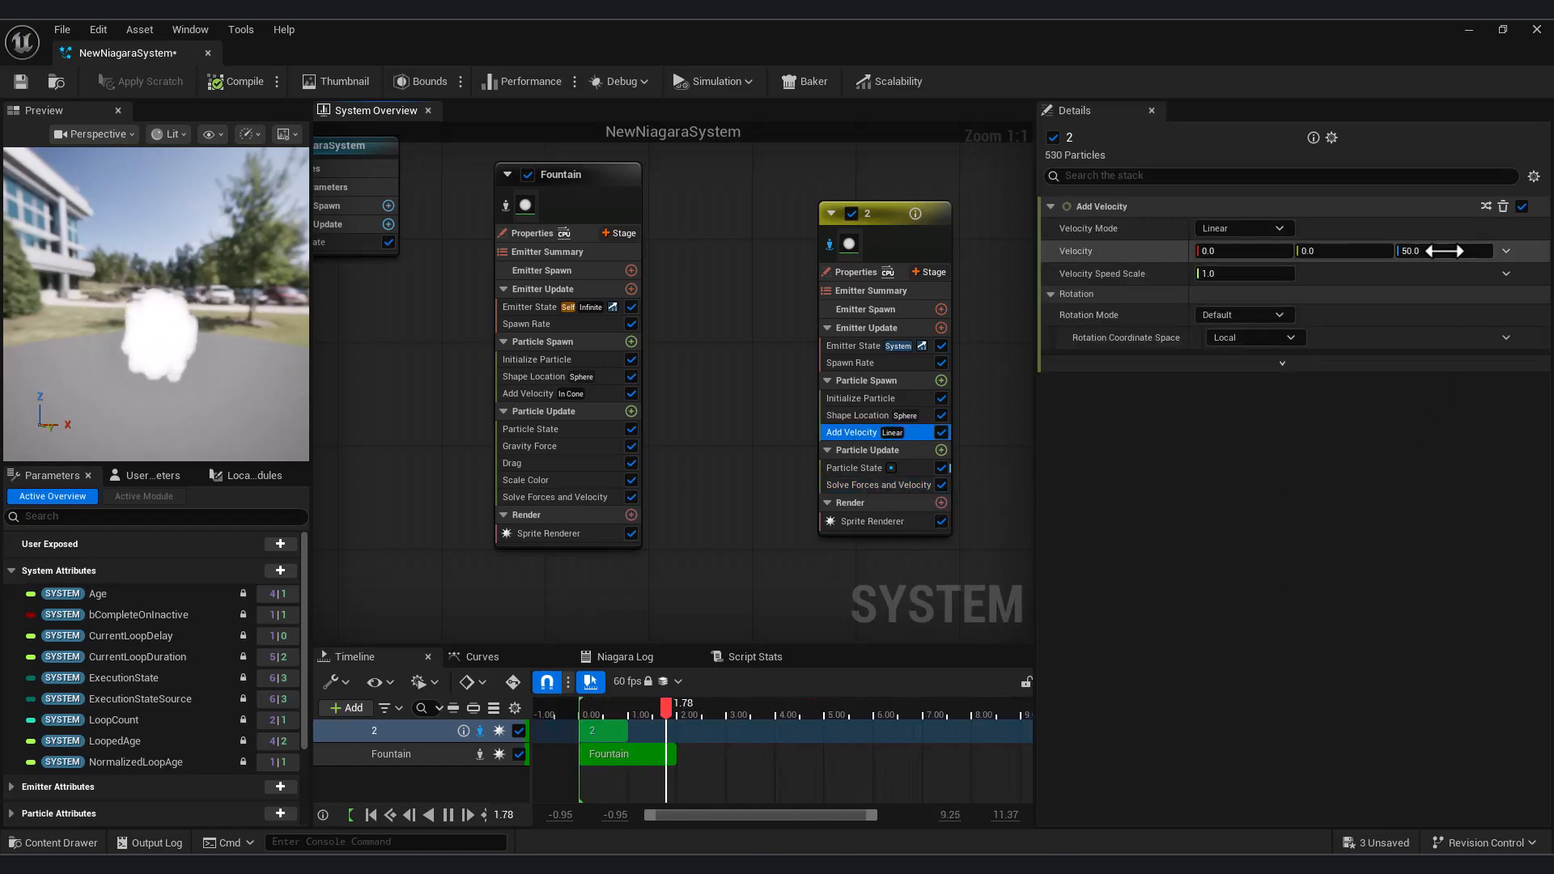
key("Return")
left_click_drag(75, 328, 194, 333)
left_click(1311, 250)
type("200")
key("Return")
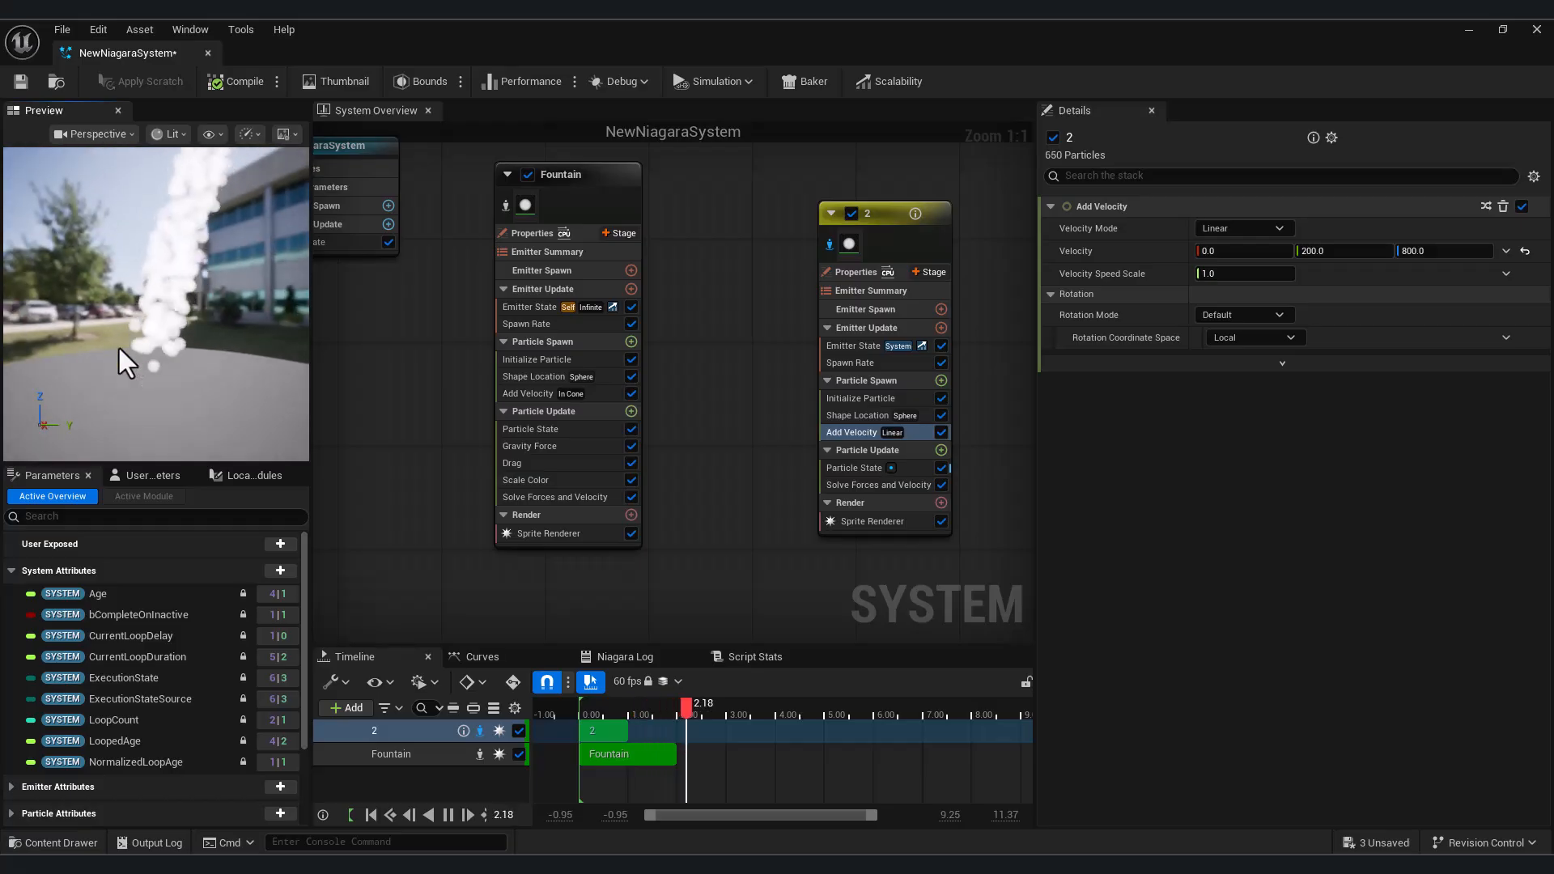
Set the linear velocity's Y value to 0 and its X value to 600, and check the particles' direction
left_click(1330, 255)
type("0")
key("Return")
left_click(1259, 247)
type("600")
key("Return")
left_click_drag(197, 312, 212, 318)
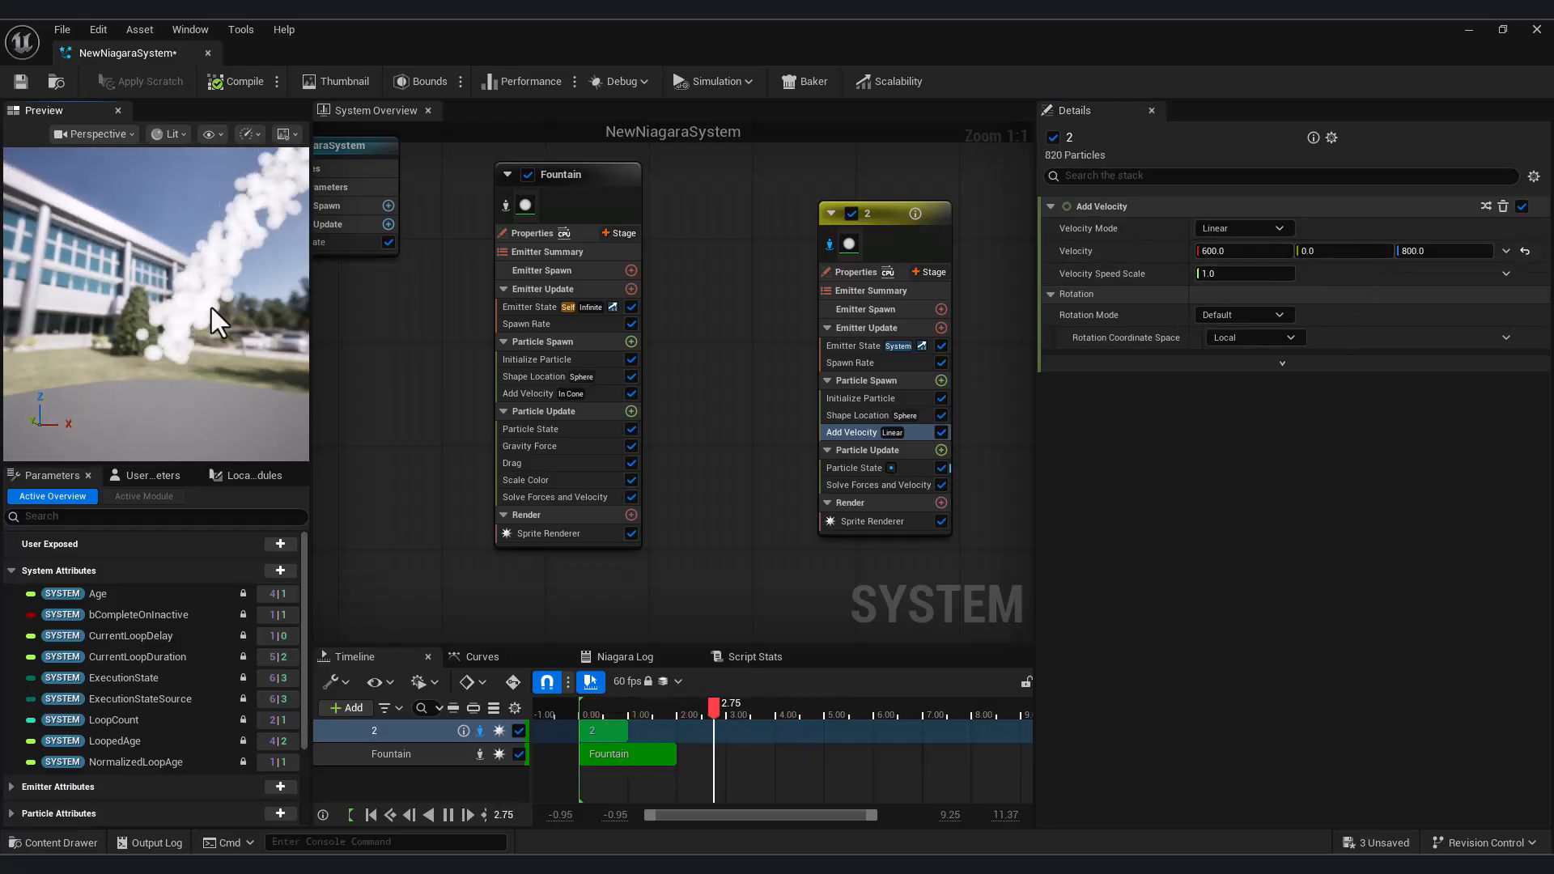
Try a Velocity Speed Scale of 0.1, then raise it to 2.0 to compare particle speeds
left_click(1218, 275)
type("0.1")
key("Return")
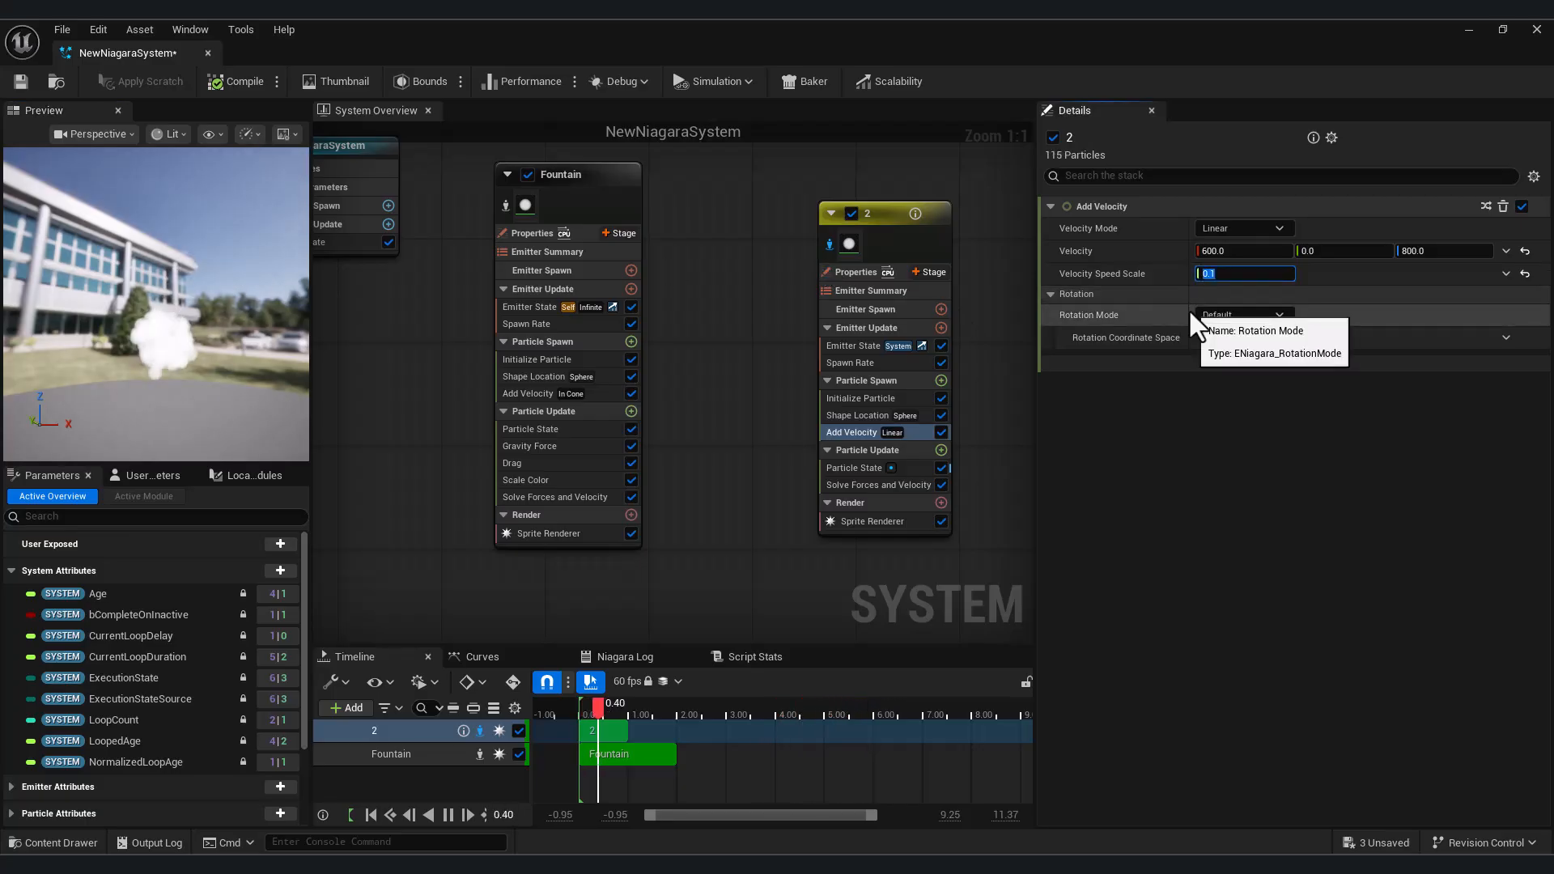
type("300")
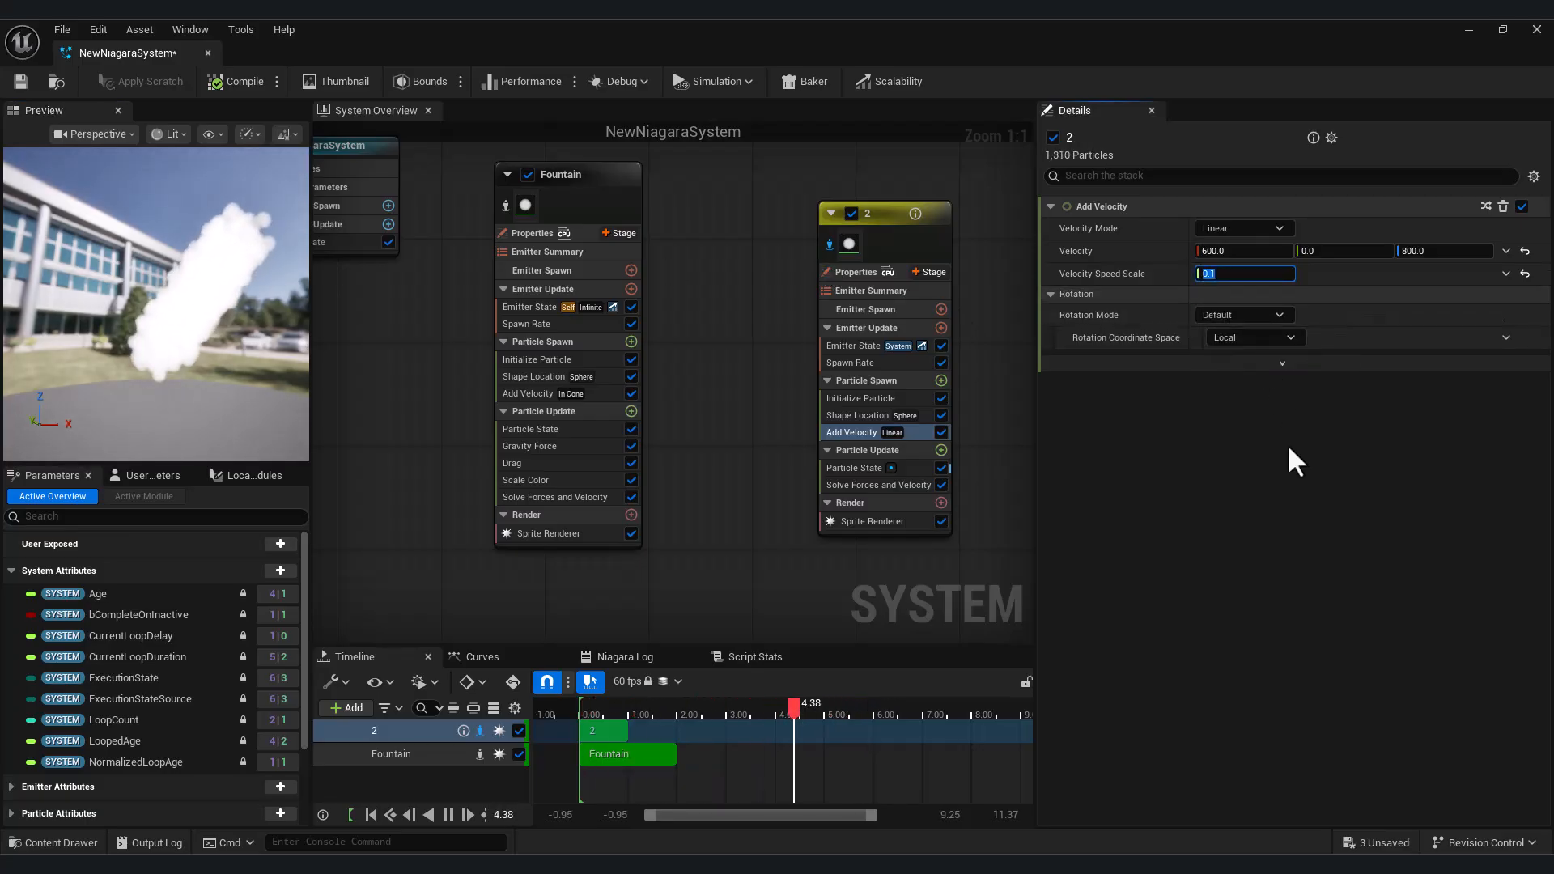
key("Return")
type("20")
key("Return")
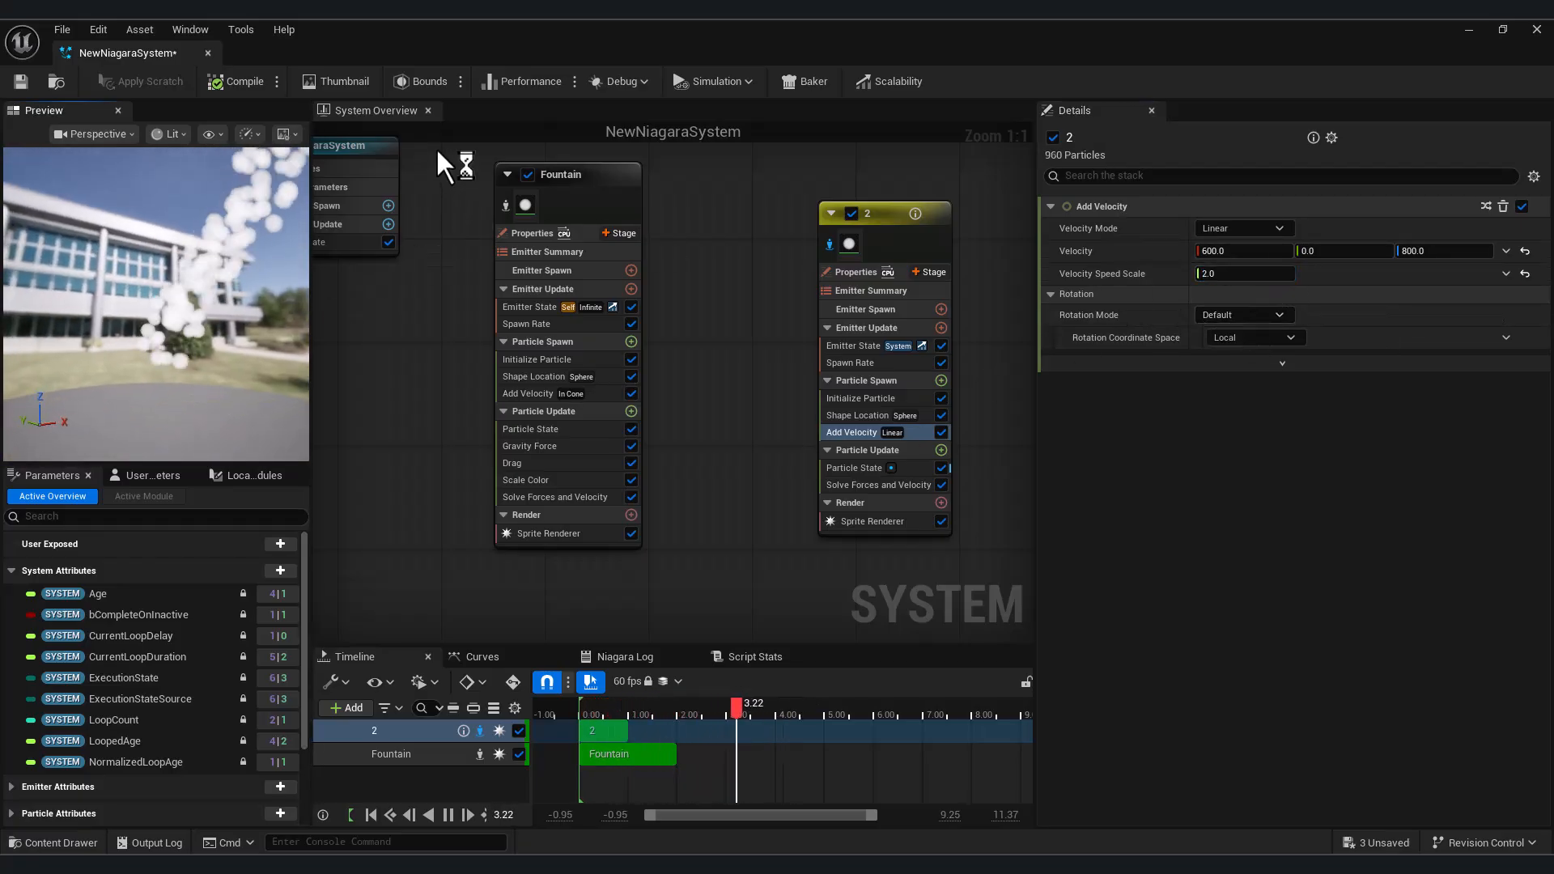
Reset the Add Velocity module's Velocity and Velocity Speed Scale to their defaults and set Velocity Mode to From Point
left_click(1525, 251)
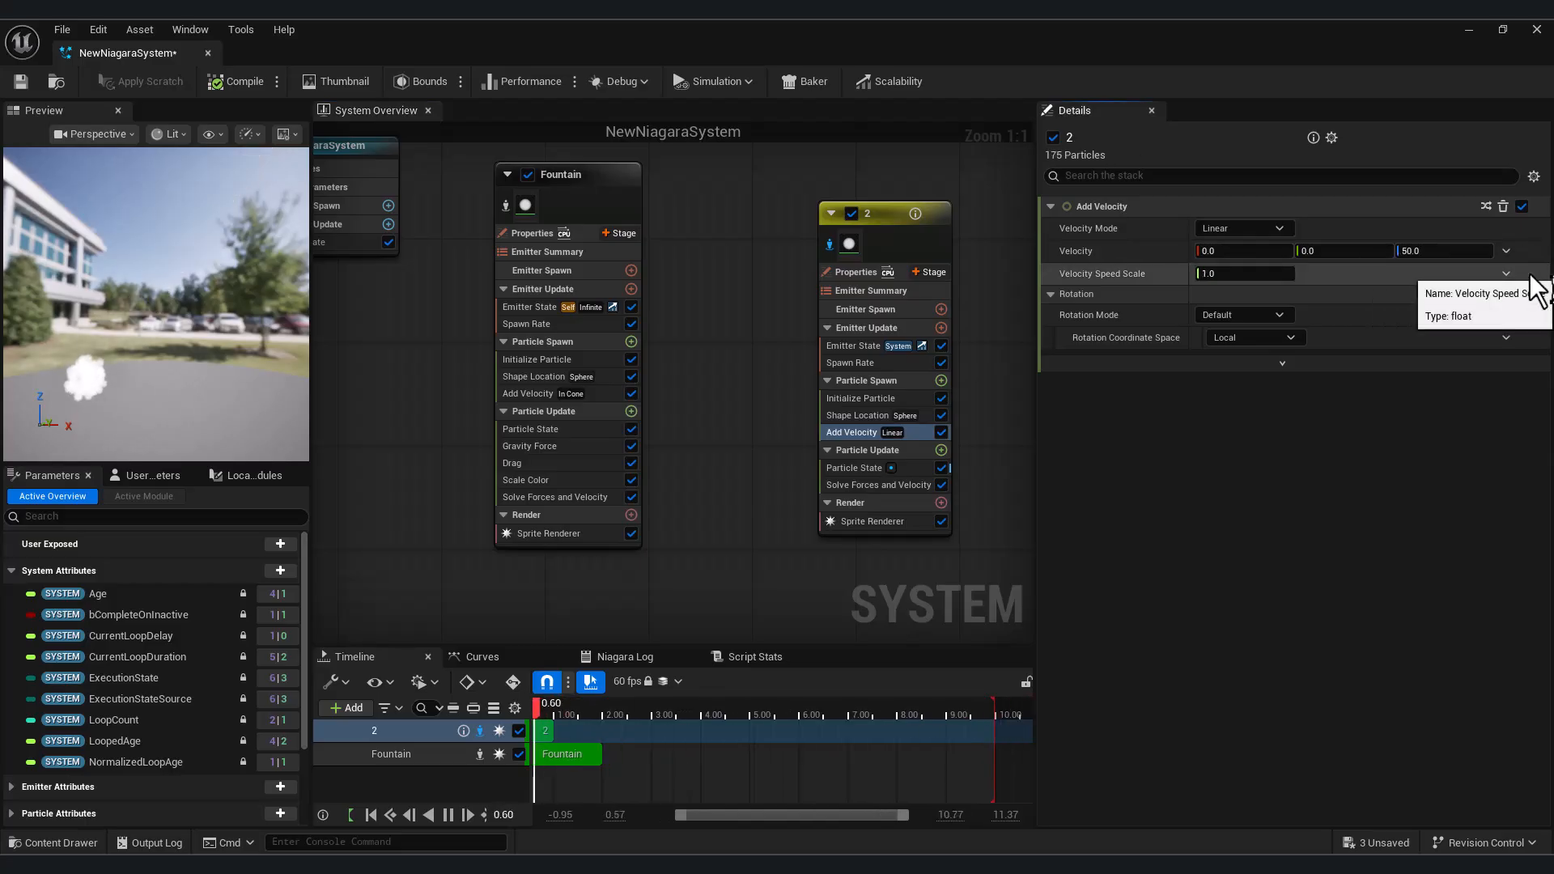
left_click(1465, 247)
left_click(1242, 229)
left_click(1240, 273)
left_click_drag(140, 364, 129, 438)
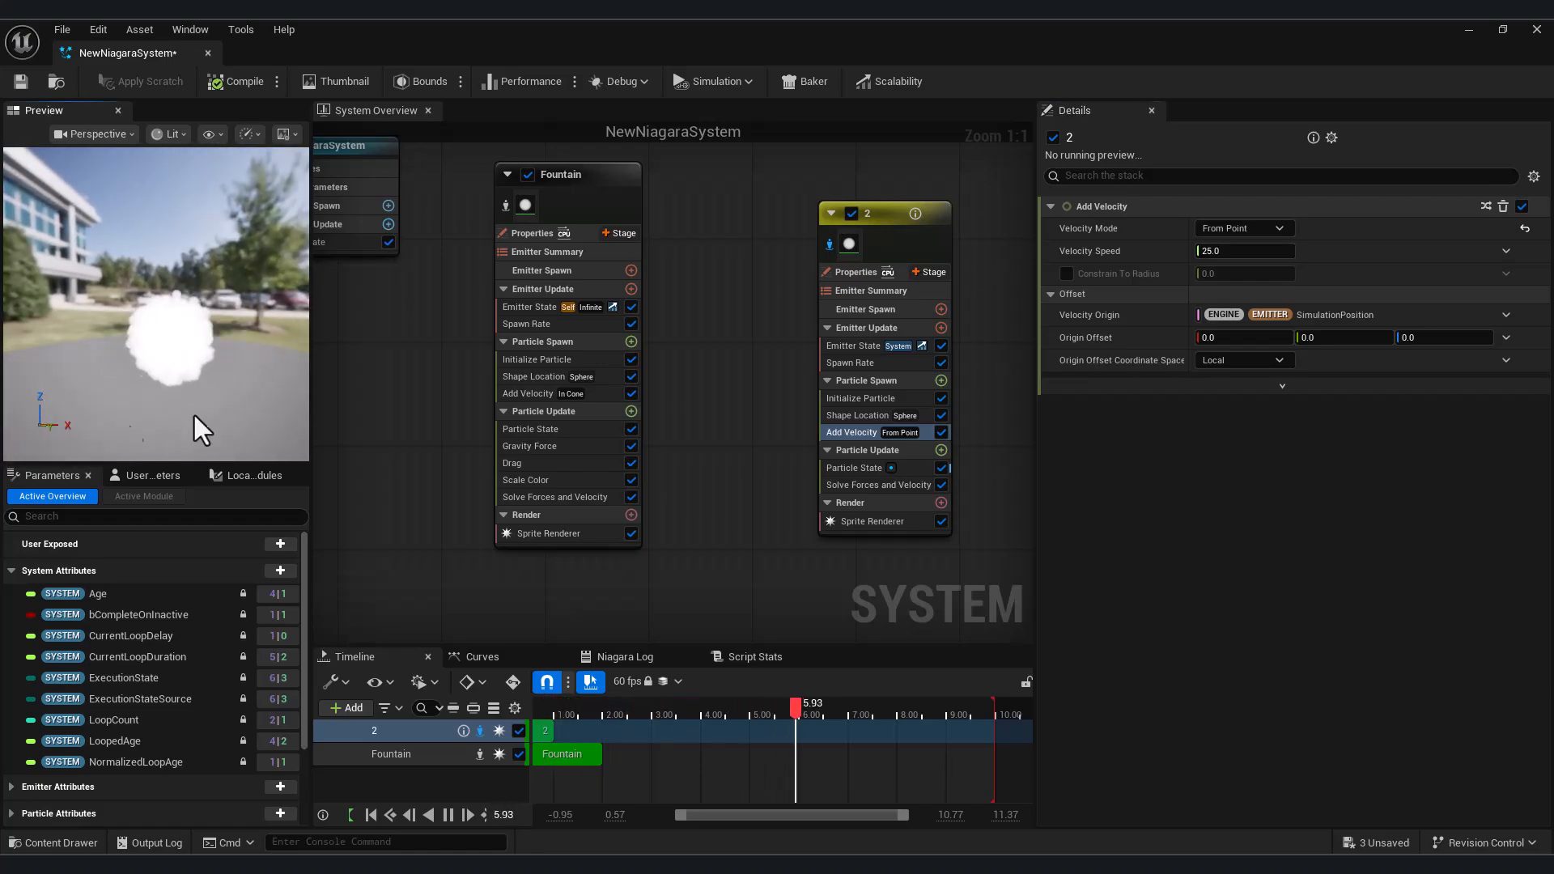
Set the From Point Velocity Speed to 80
left_click_drag(1210, 251, 1220, 252)
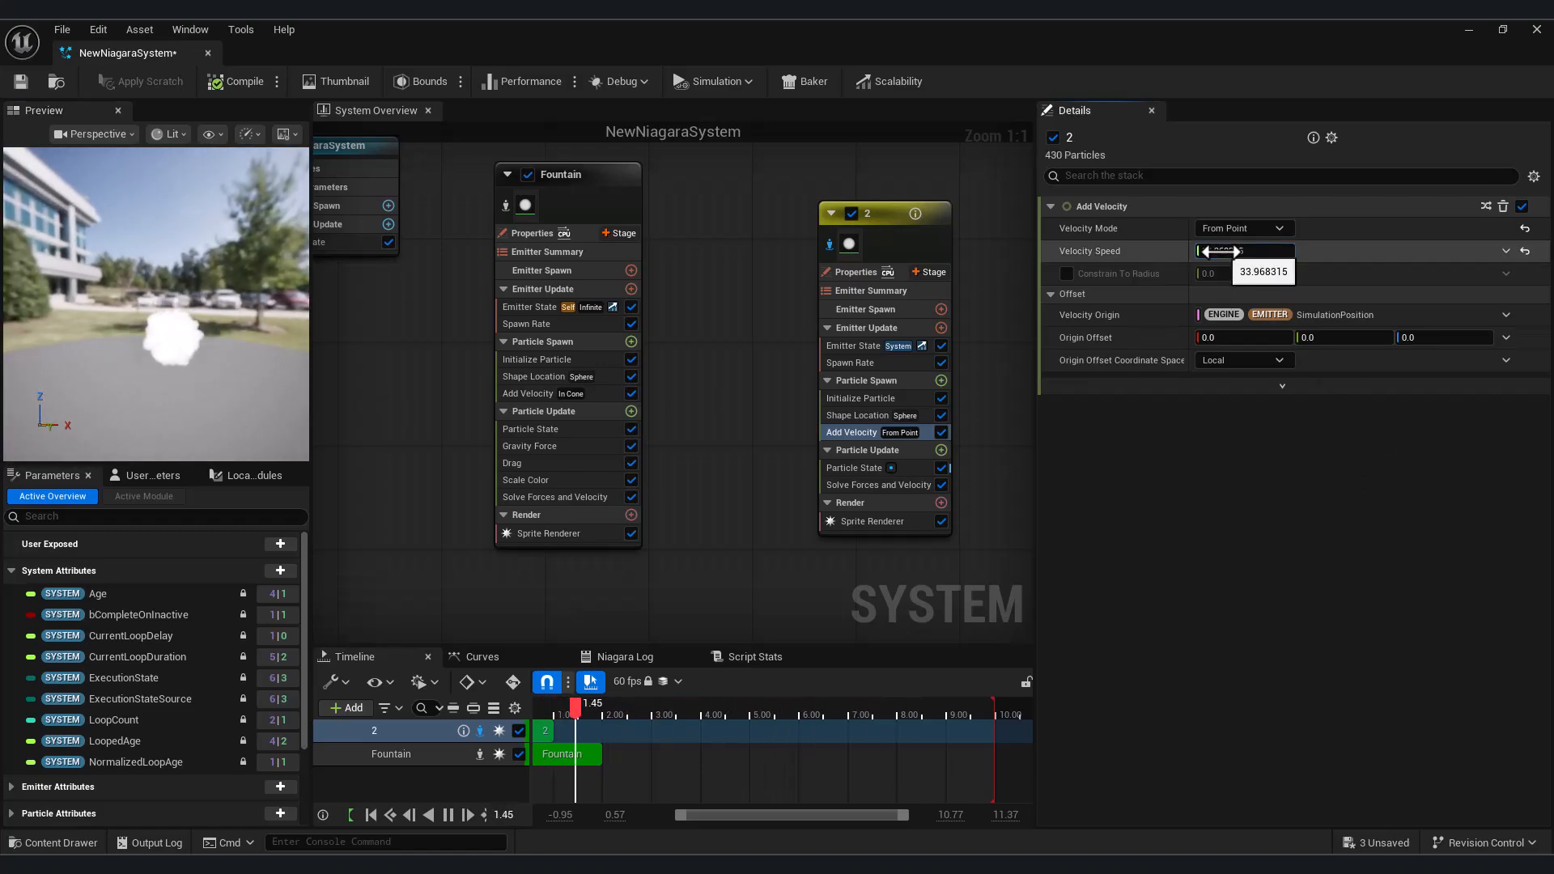
left_click(1252, 250)
type("80")
key("Return")
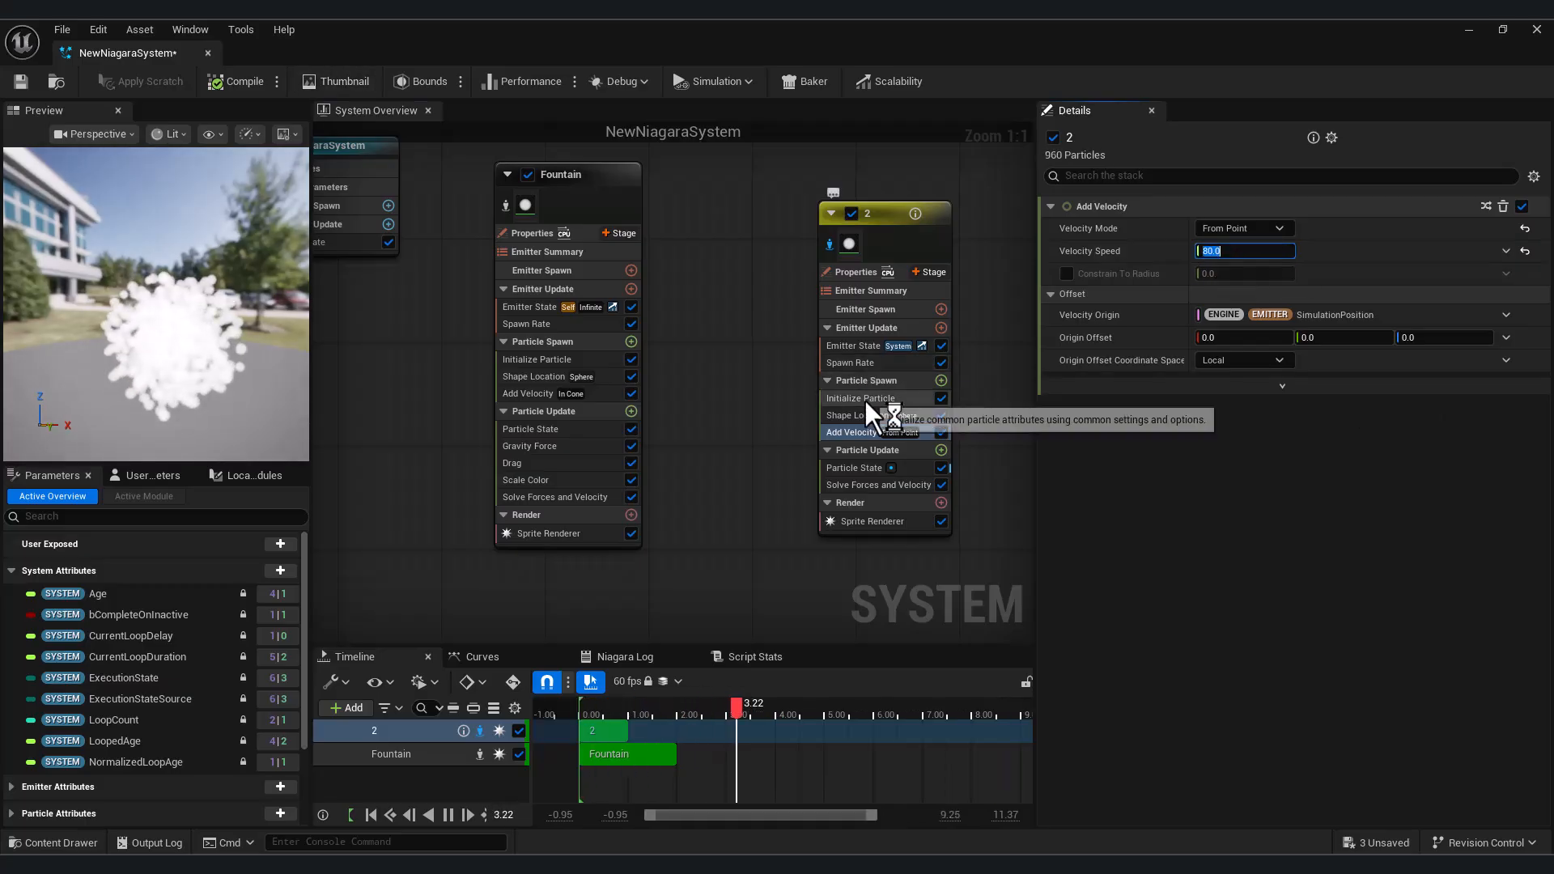
Set the particle Lifetime to 10 in emitter 2's Initialize Particle module
left_click(862, 398)
left_click(1255, 293)
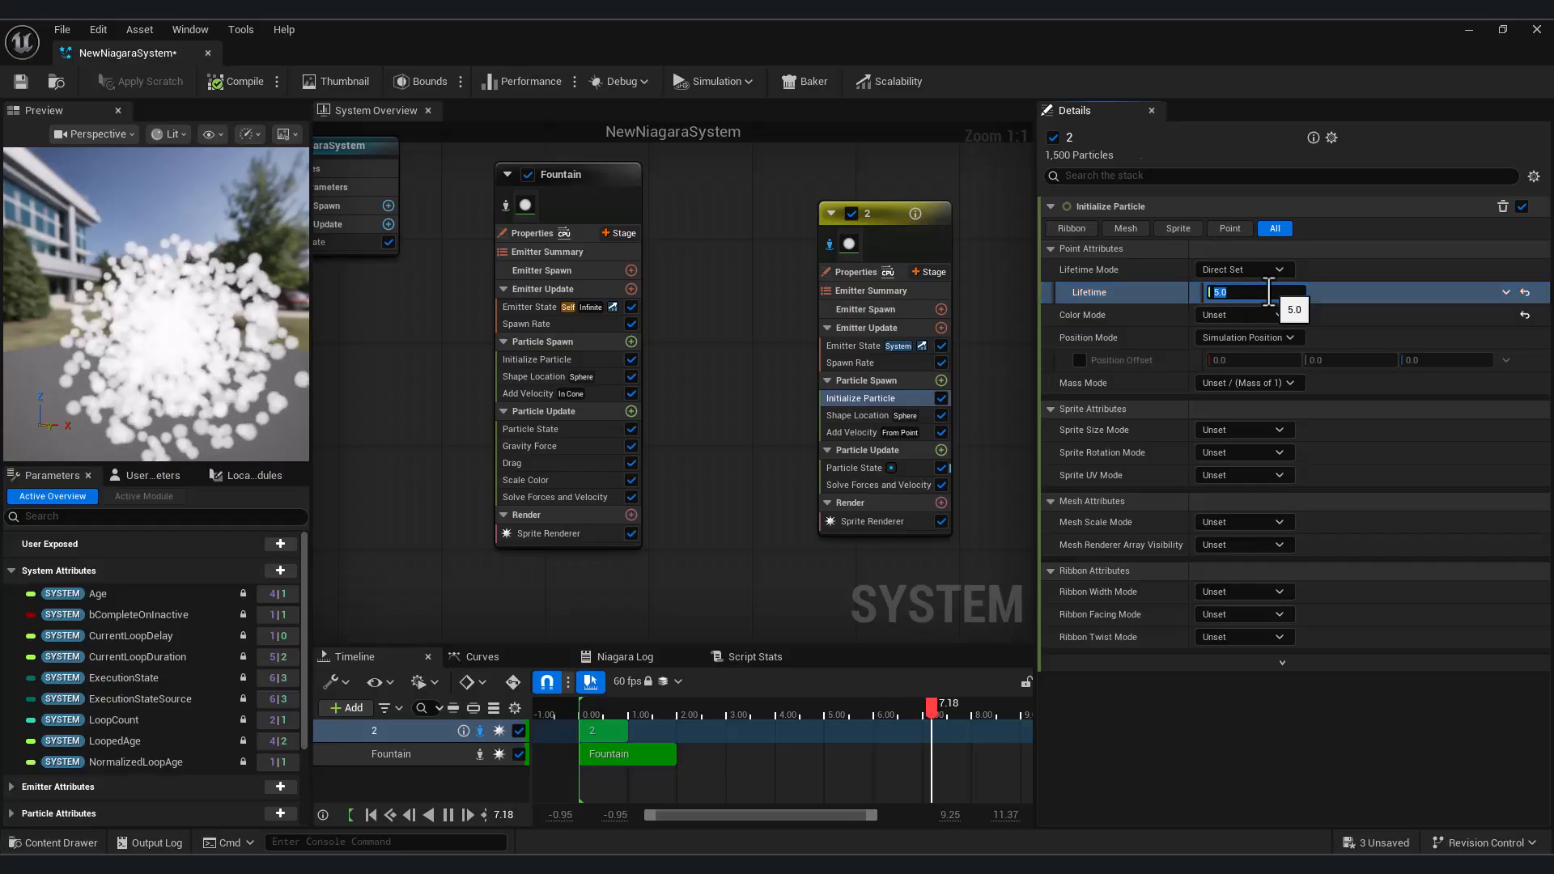
type("10")
key("Return")
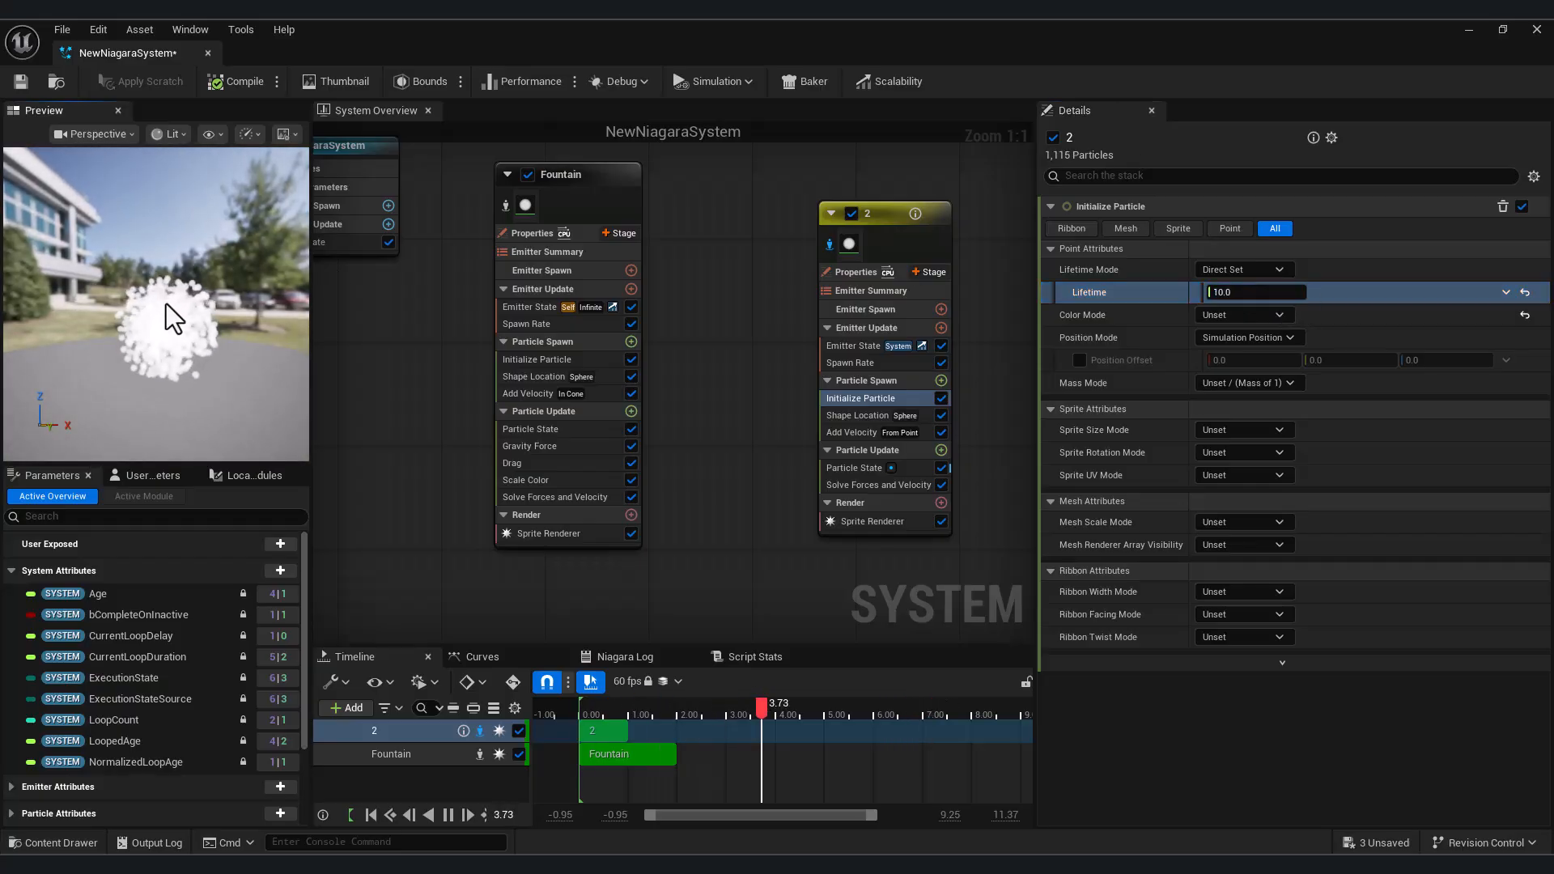
Set the SpawnRate of emitter 2's Spawn Rate module to 20
left_click(886, 217)
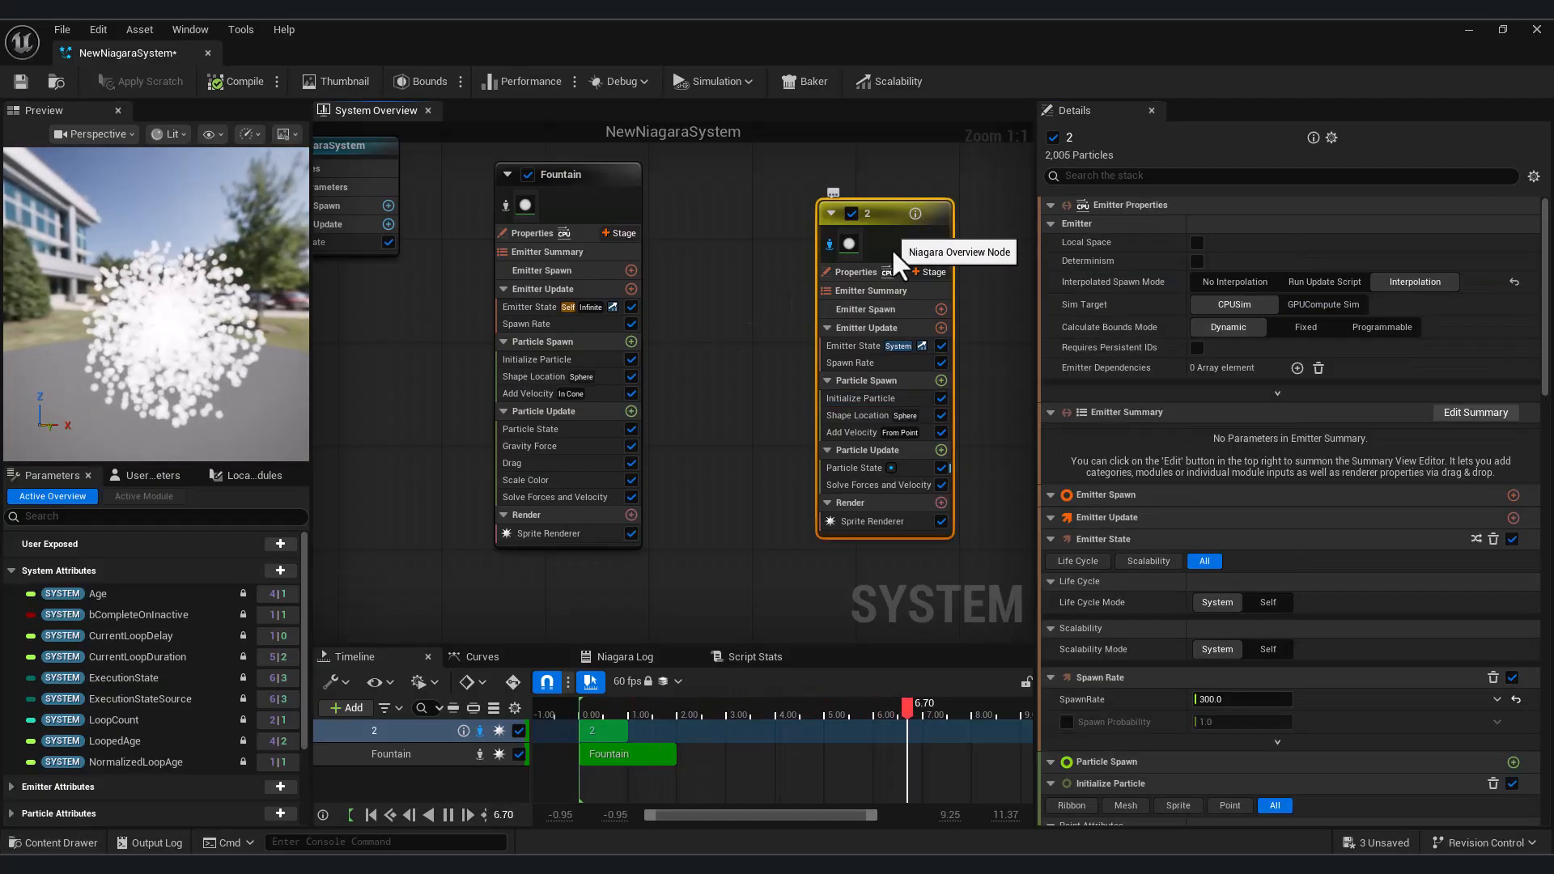
left_click(872, 399)
left_click(862, 363)
left_click(1252, 228)
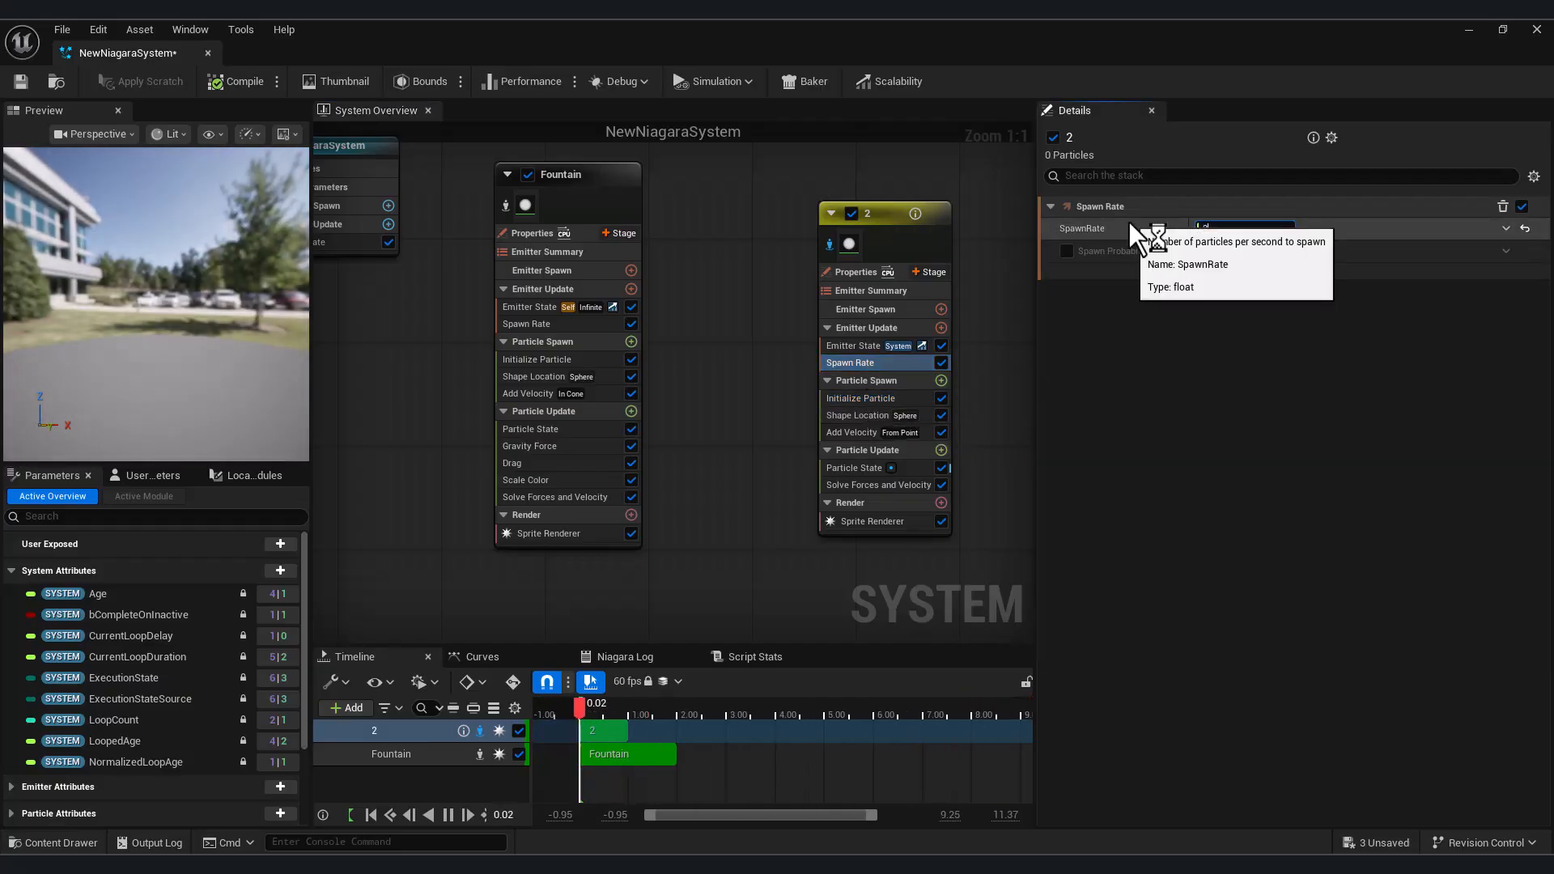
type("20")
key("Return")
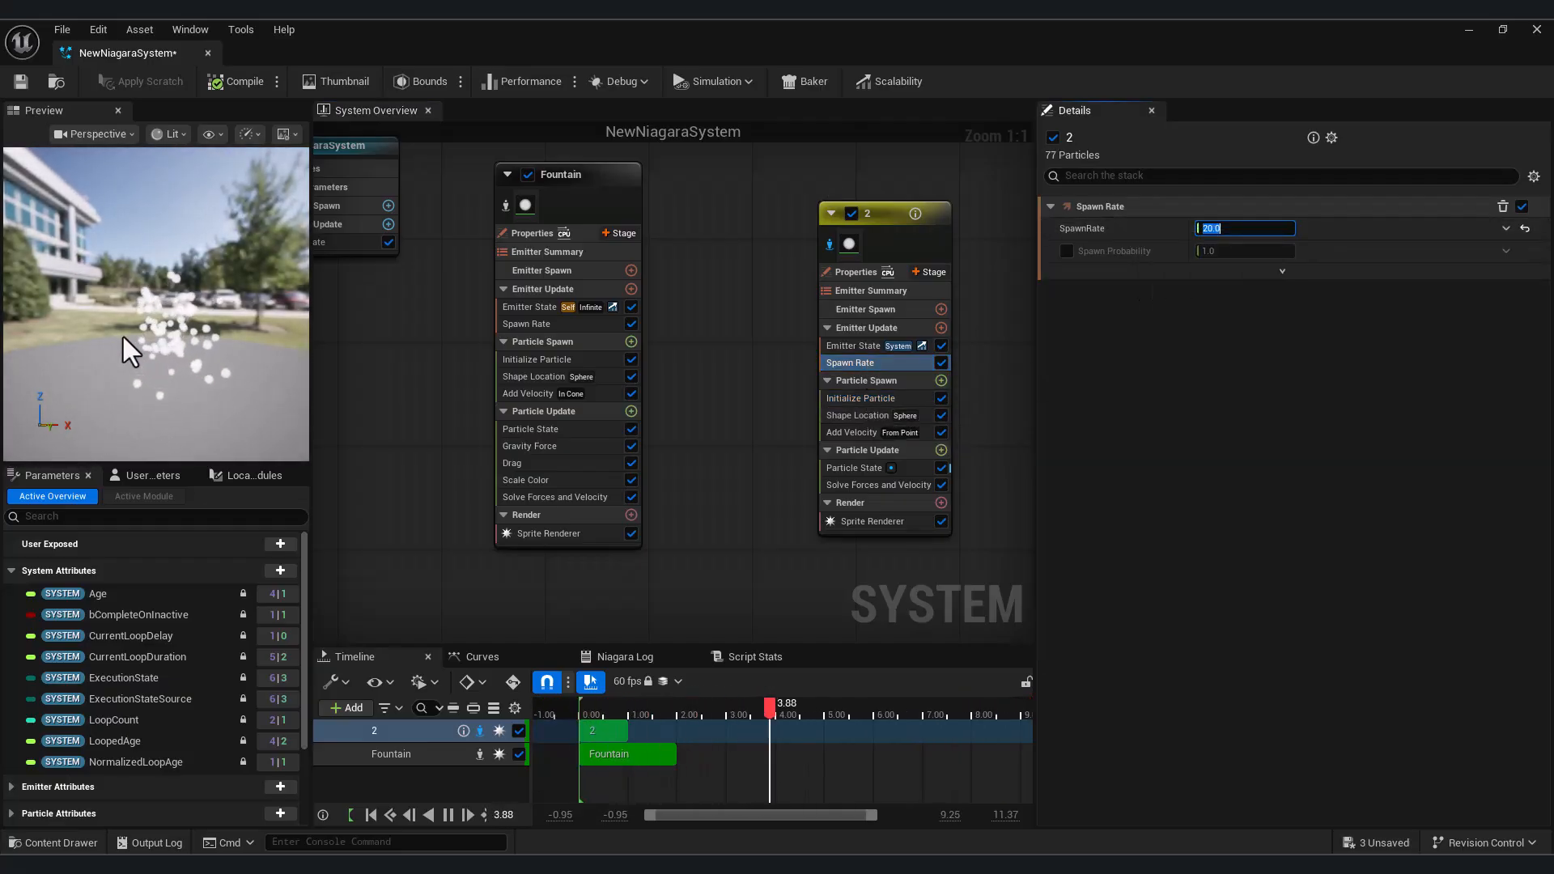
Switch emitter 2's Add Velocity module to In Cone mode and set its Cone Axis to 0, 0, 1
left_click(877, 289)
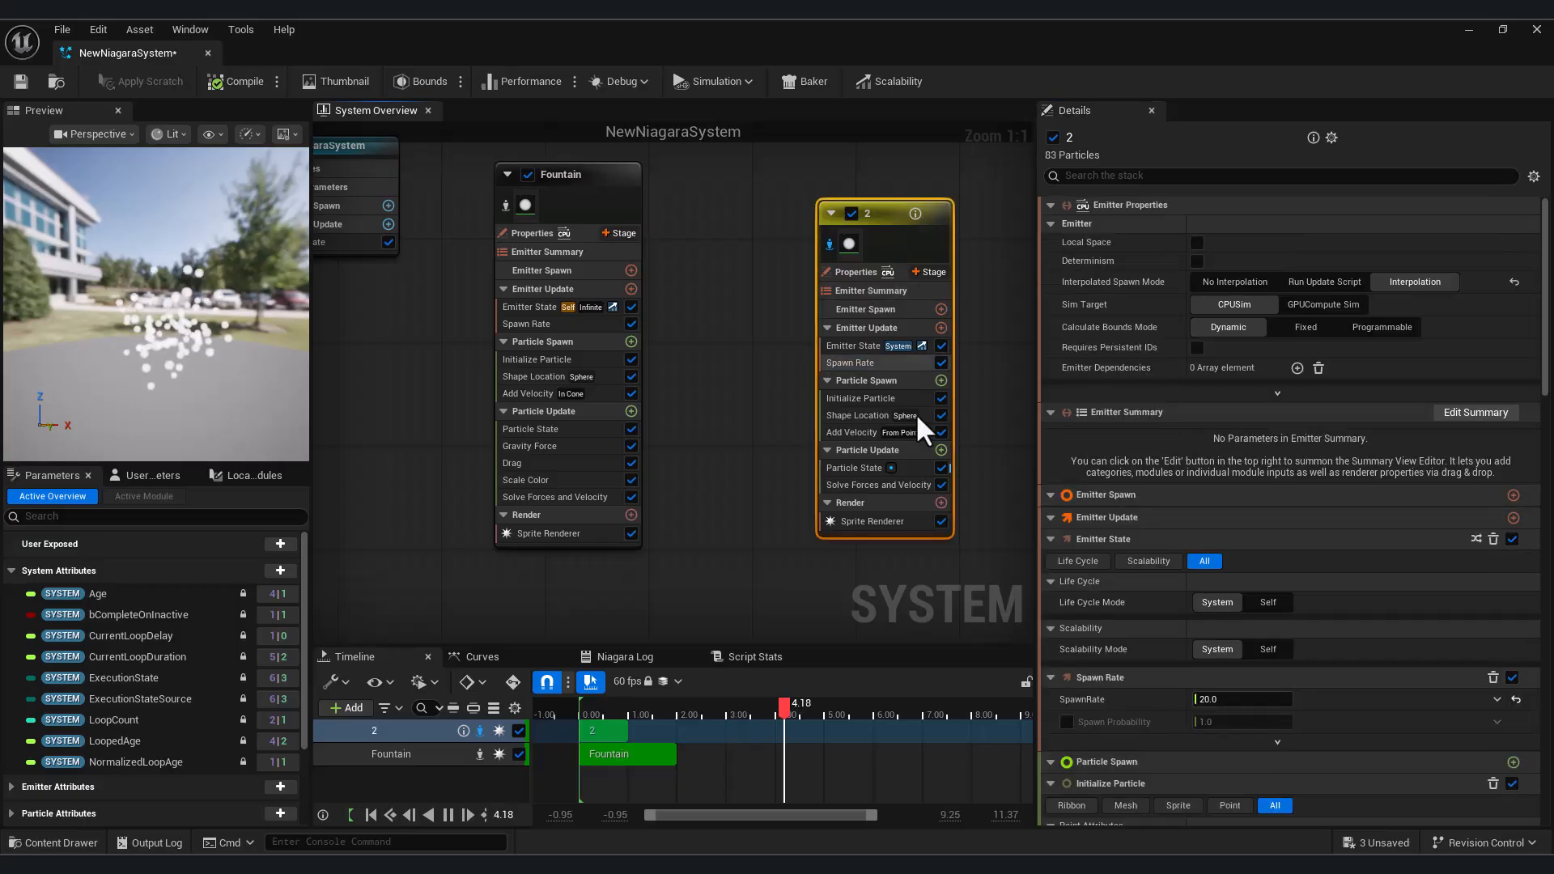
left_click(857, 430)
left_click(1243, 229)
left_click(1247, 289)
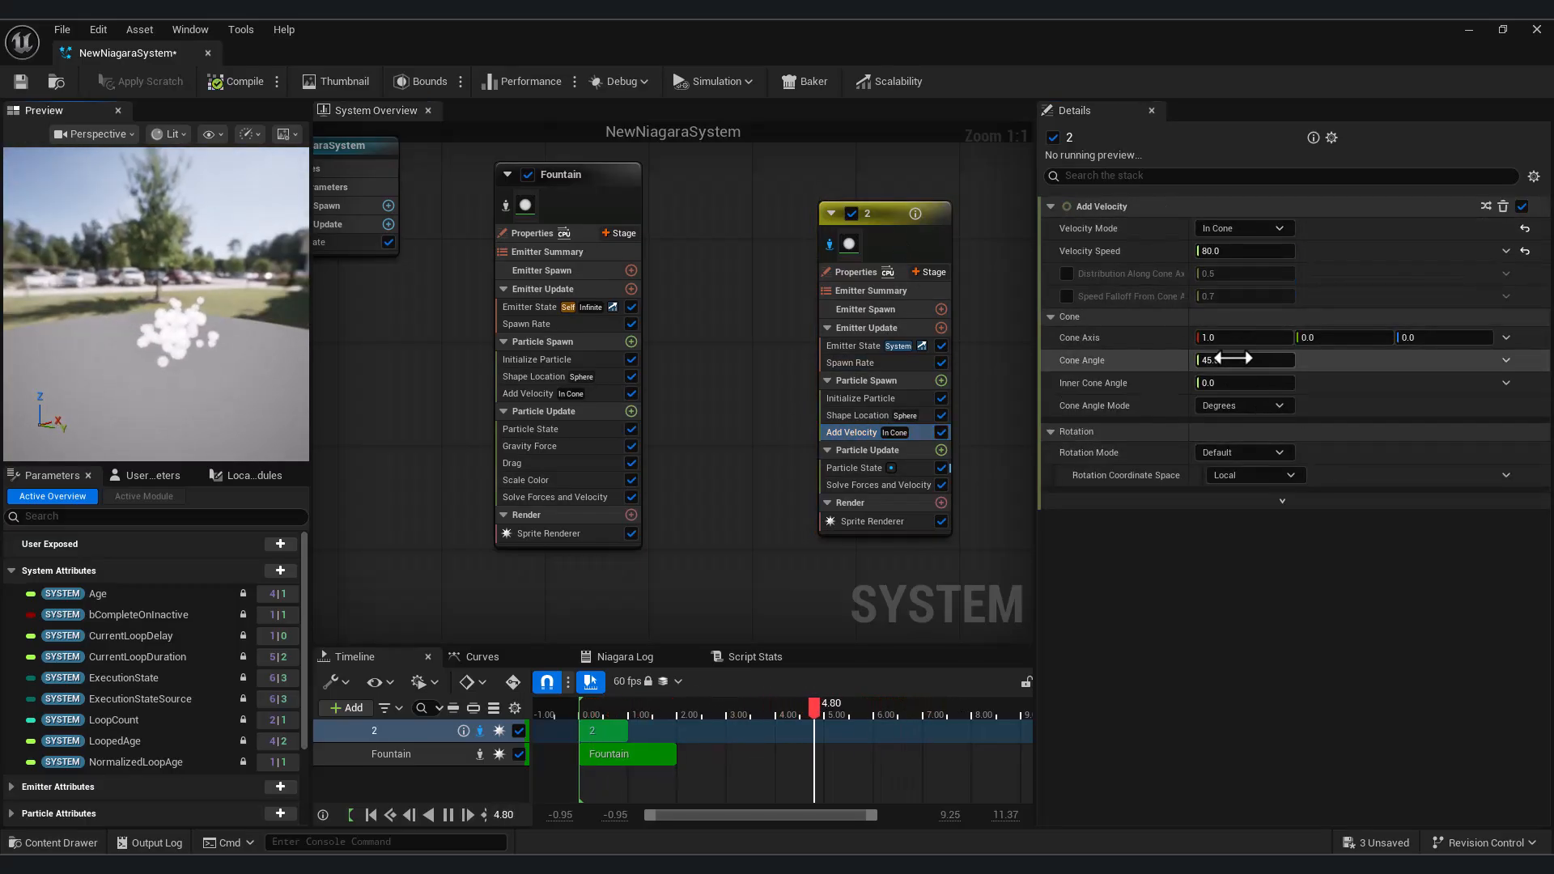
left_click(1417, 340)
type("1")
key("Return")
type("0")
key("Return")
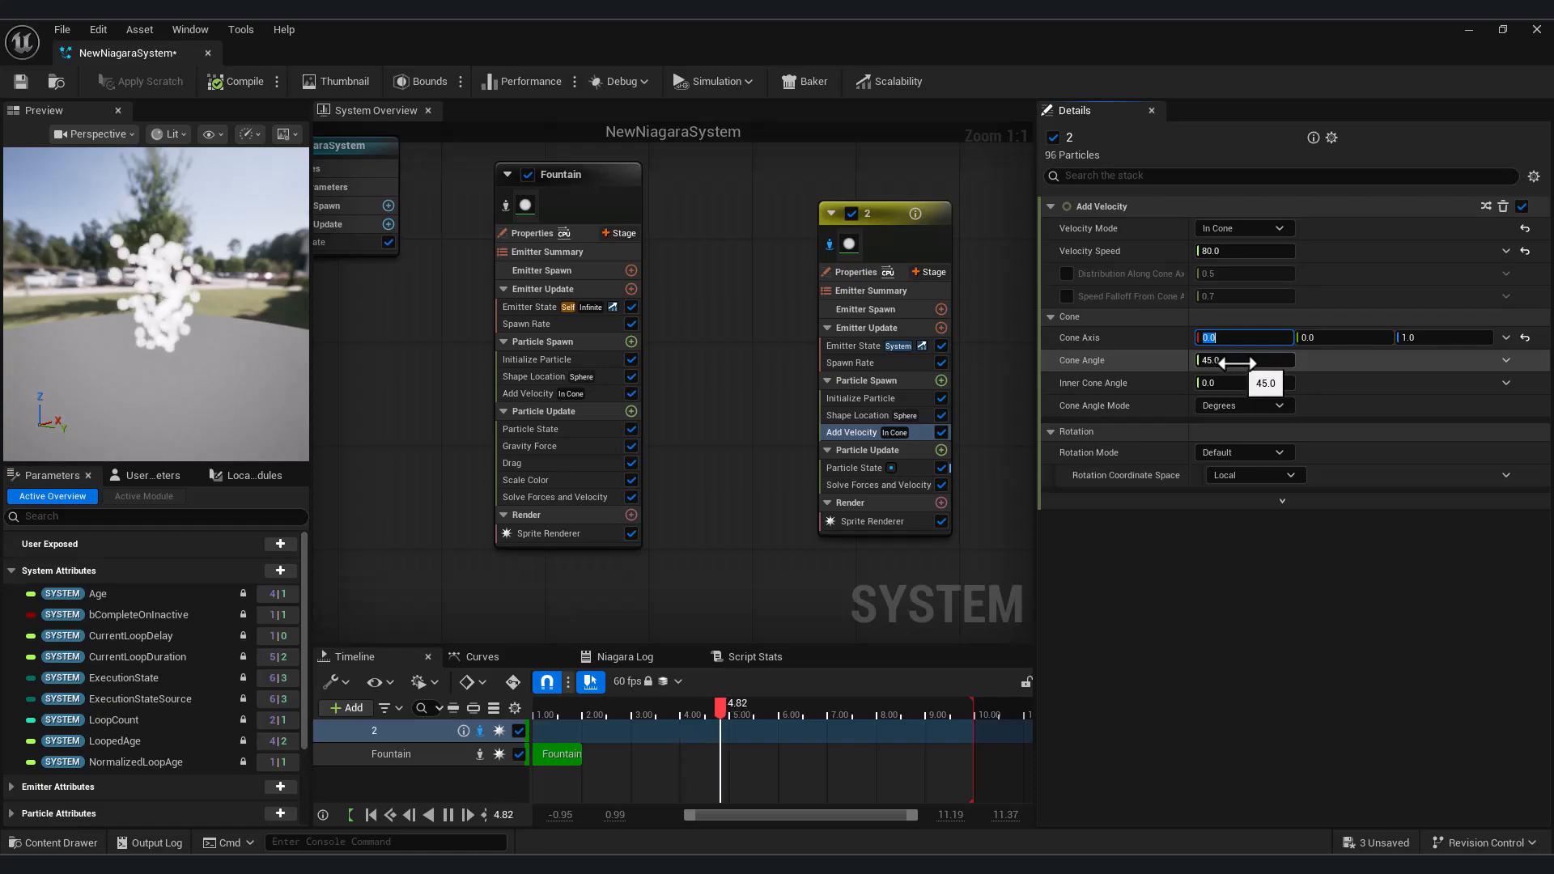
Set the Add Velocity module's Velocity Speed to 200 and the Initialize Particle Lifetime to 4
left_click(851, 436)
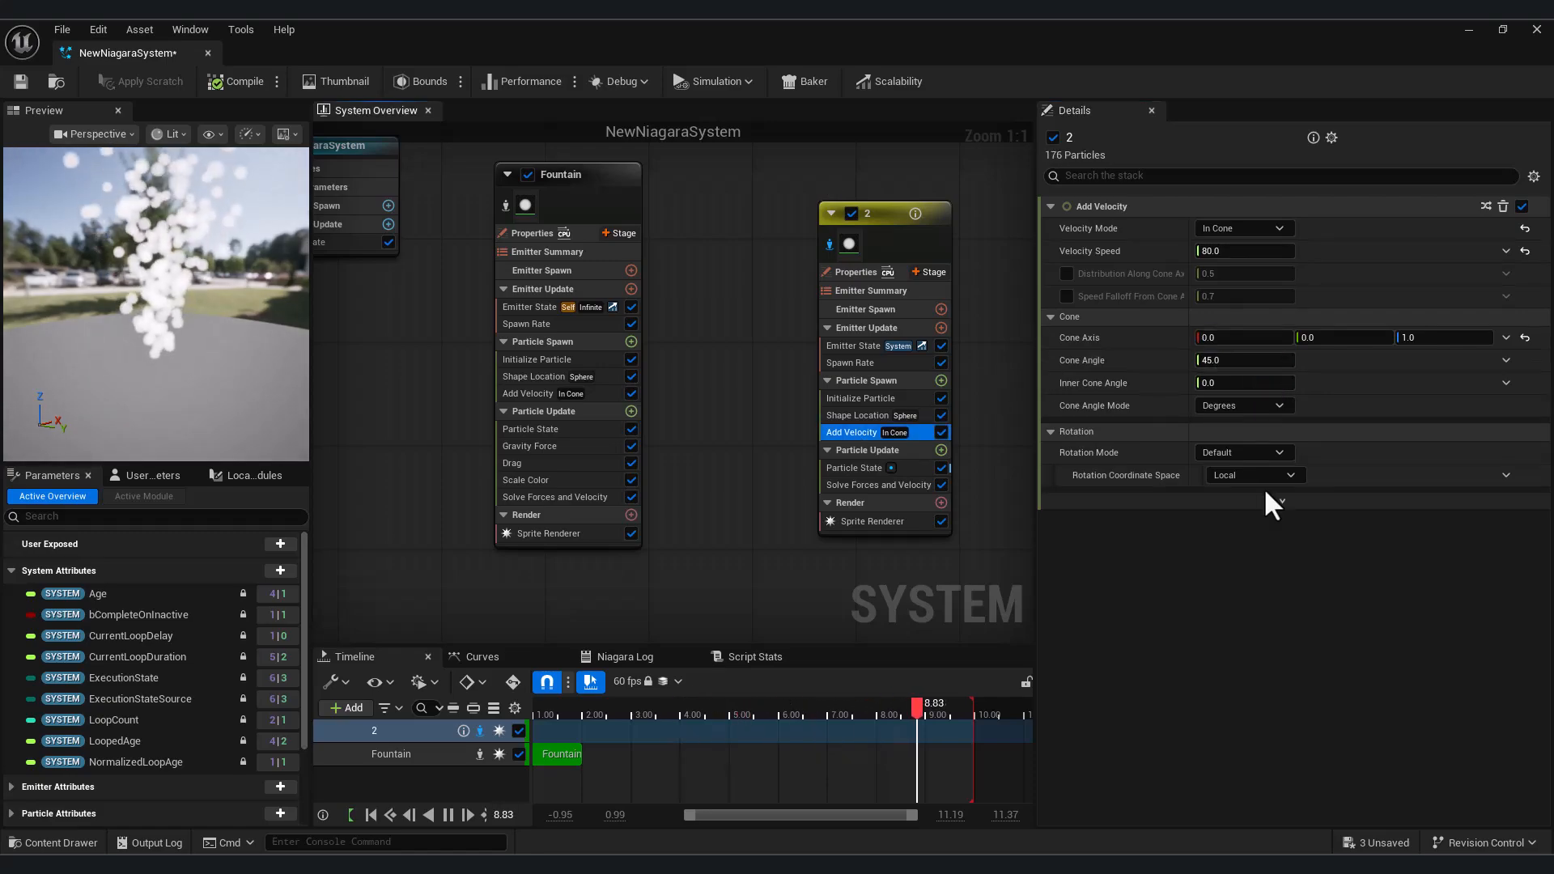
left_click(1242, 250)
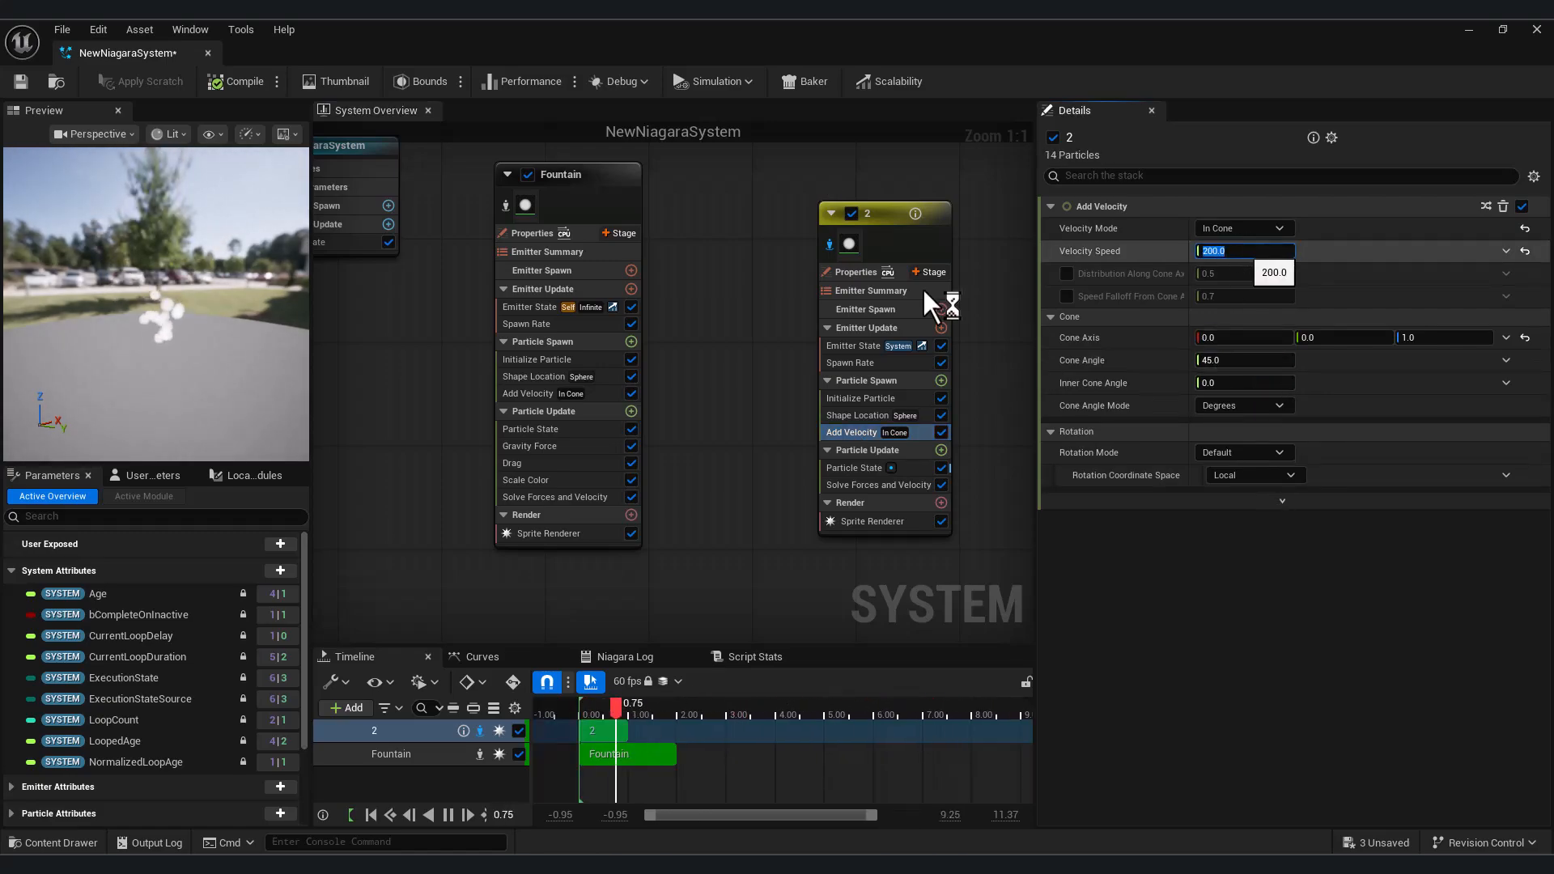
left_click_drag(197, 337, 187, 395)
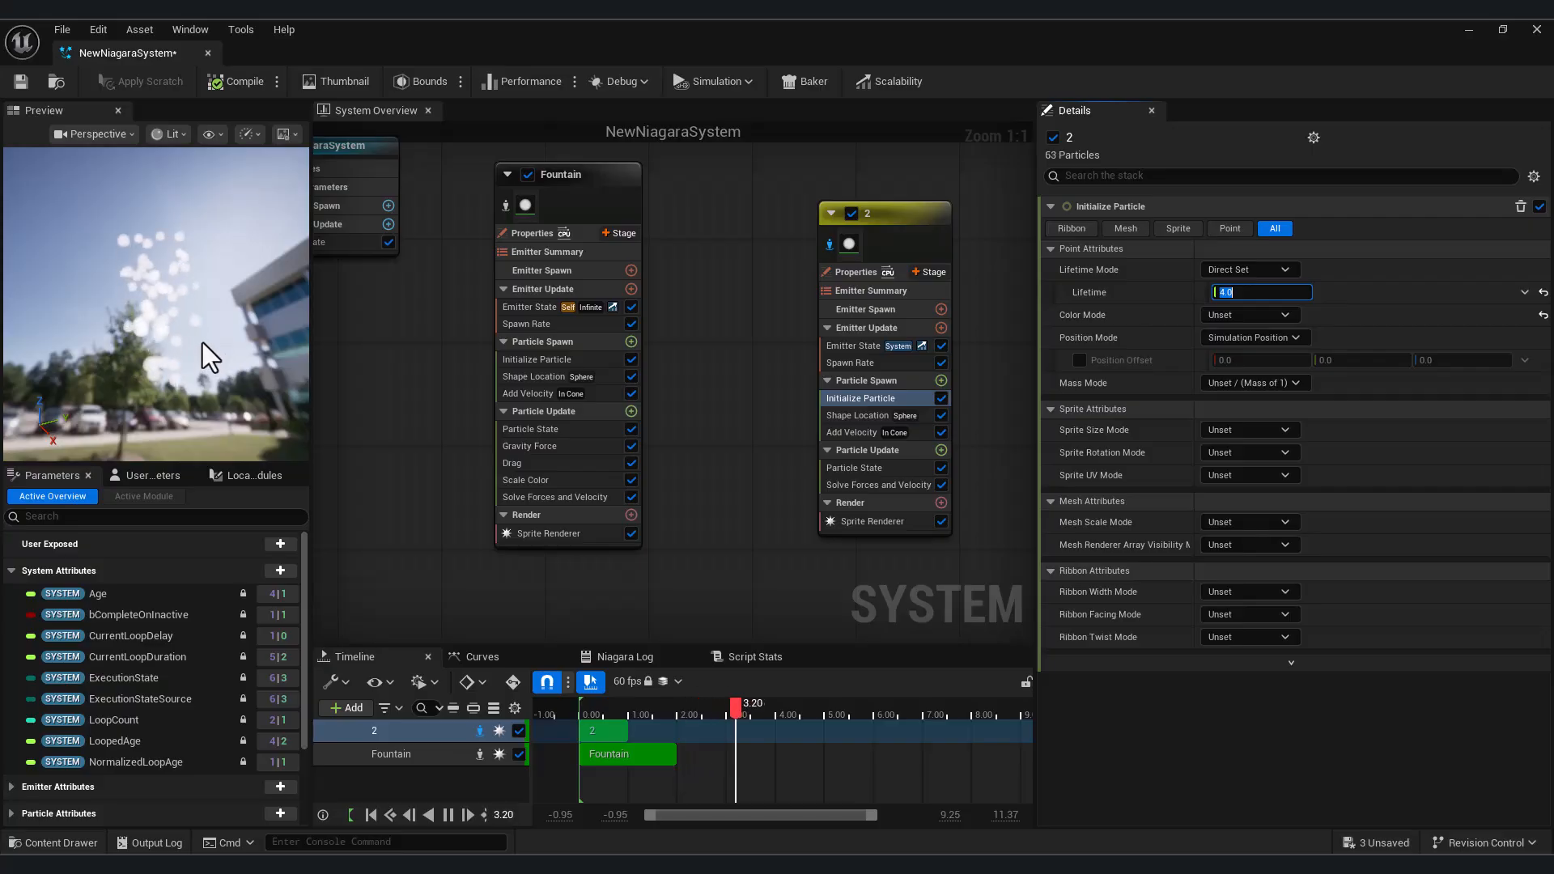
left_click_drag(209, 356, 227, 332)
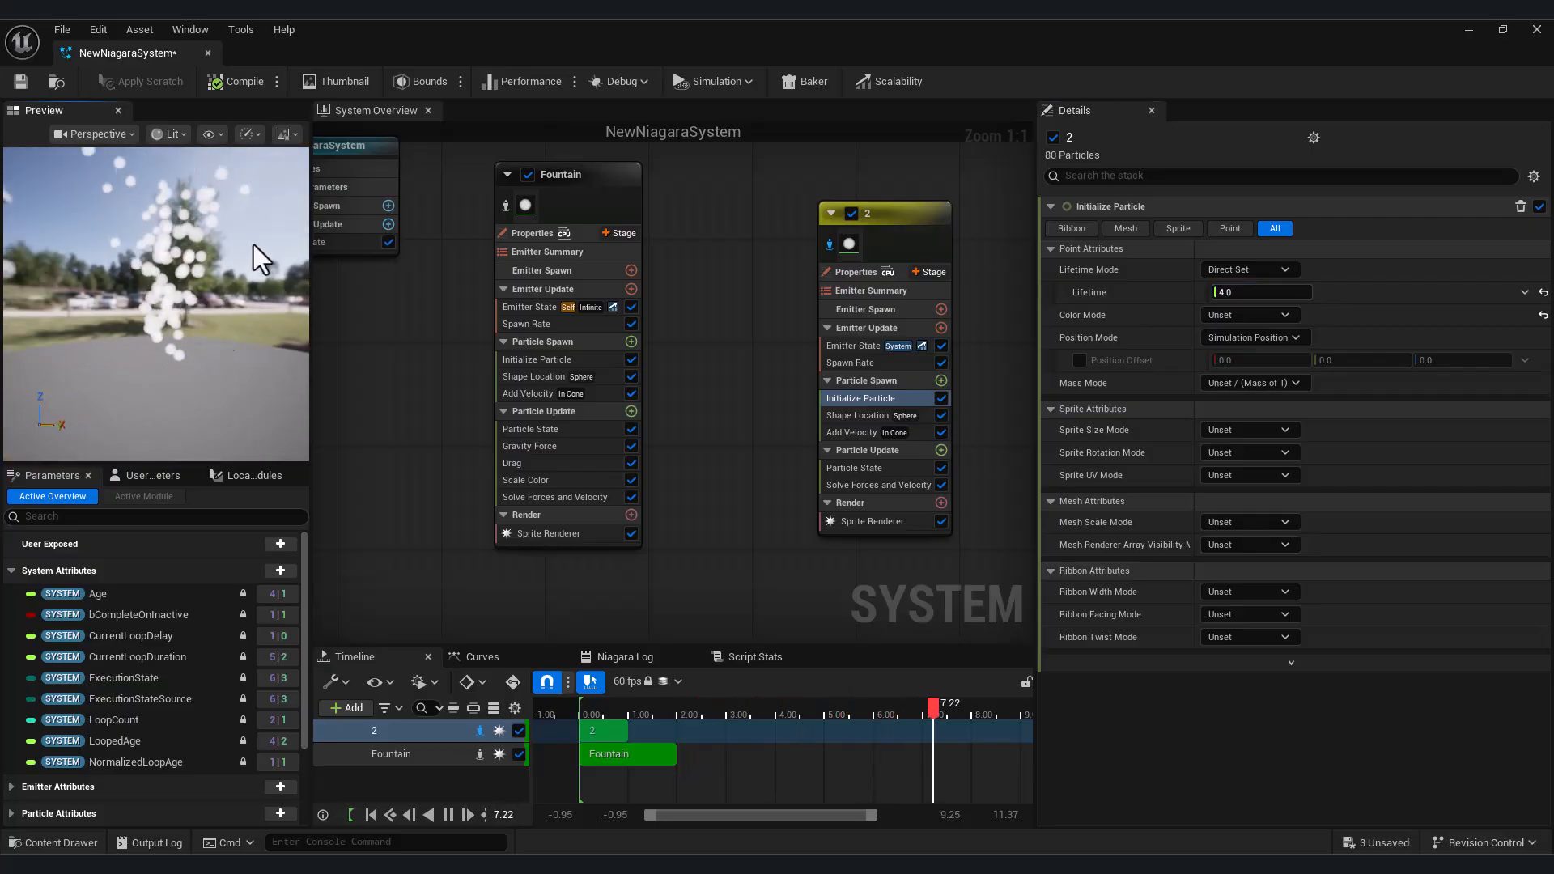
Try a Cone Angle of 90 in the Add Velocity module, then set it back to 45
left_click(862, 432)
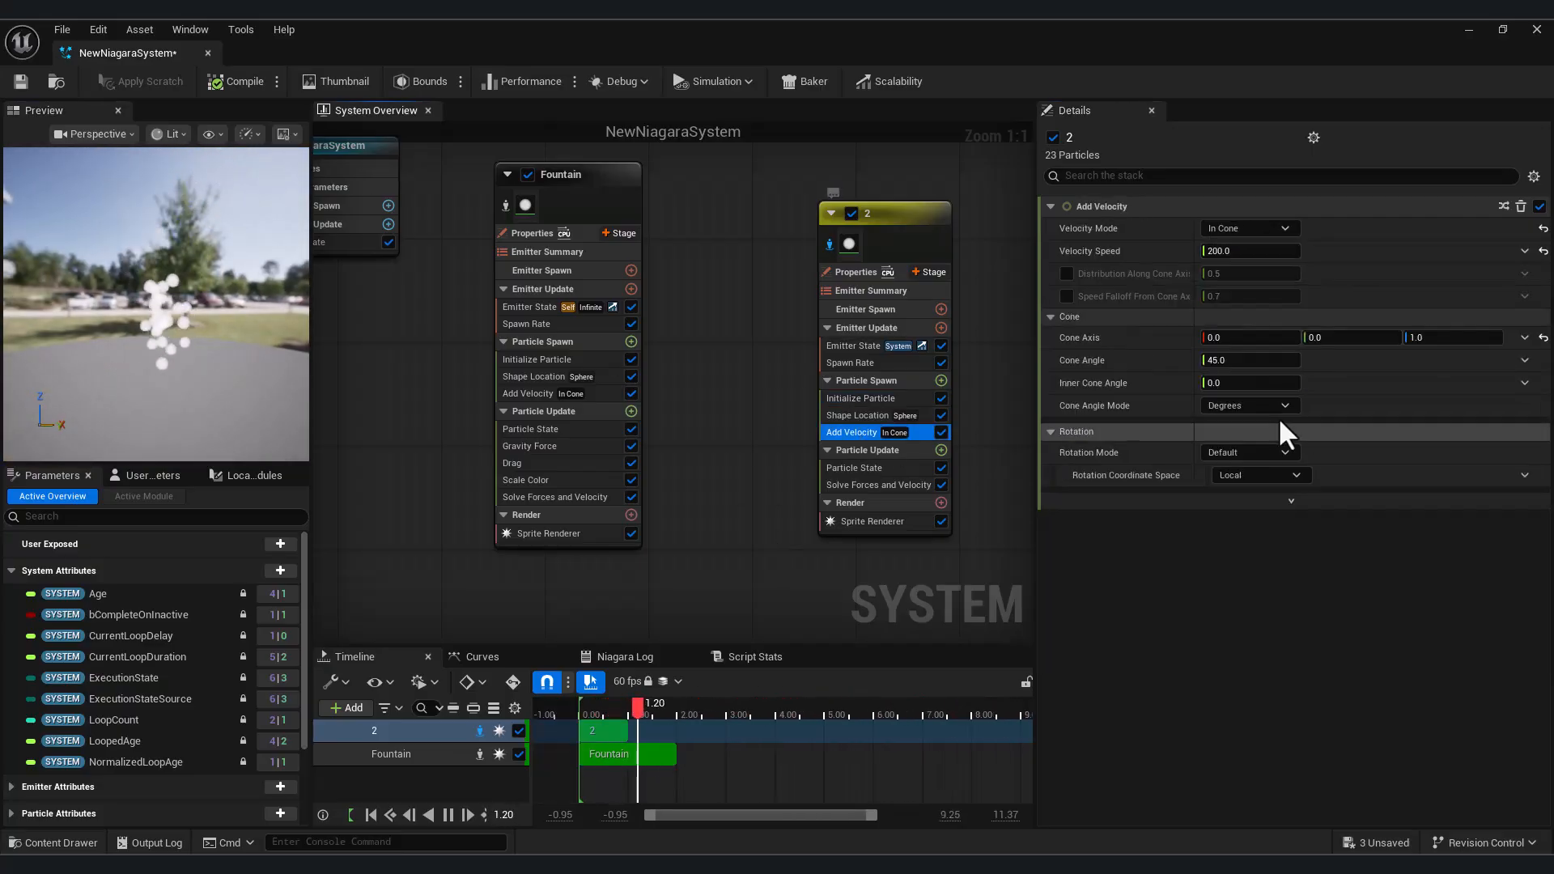
left_click(1241, 360)
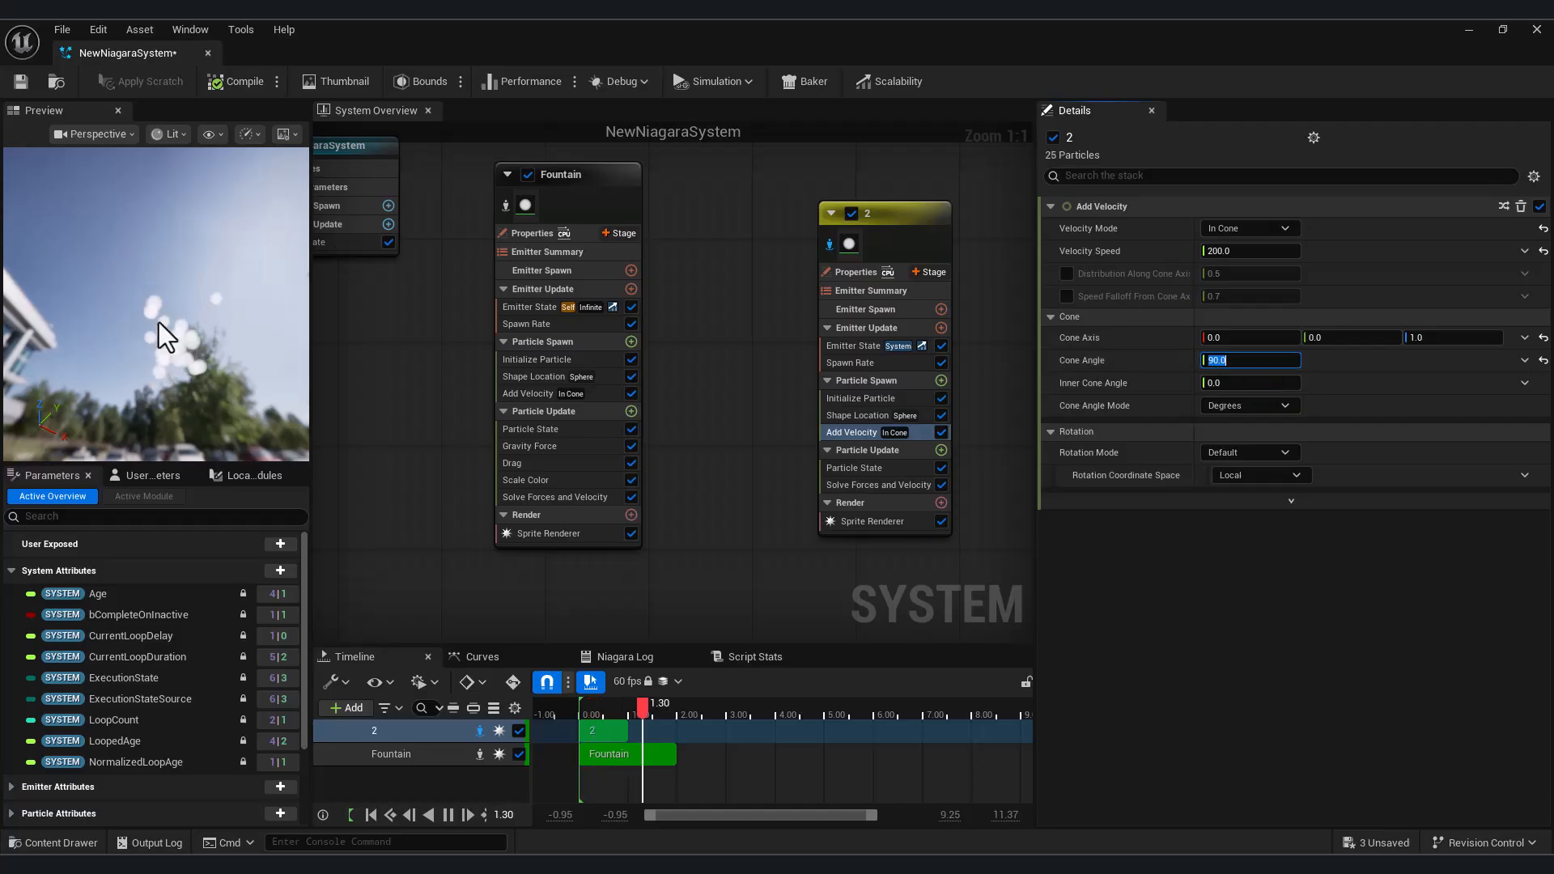
left_click_drag(205, 376, 209, 461)
left_click(1238, 360)
type("45")
key("Return")
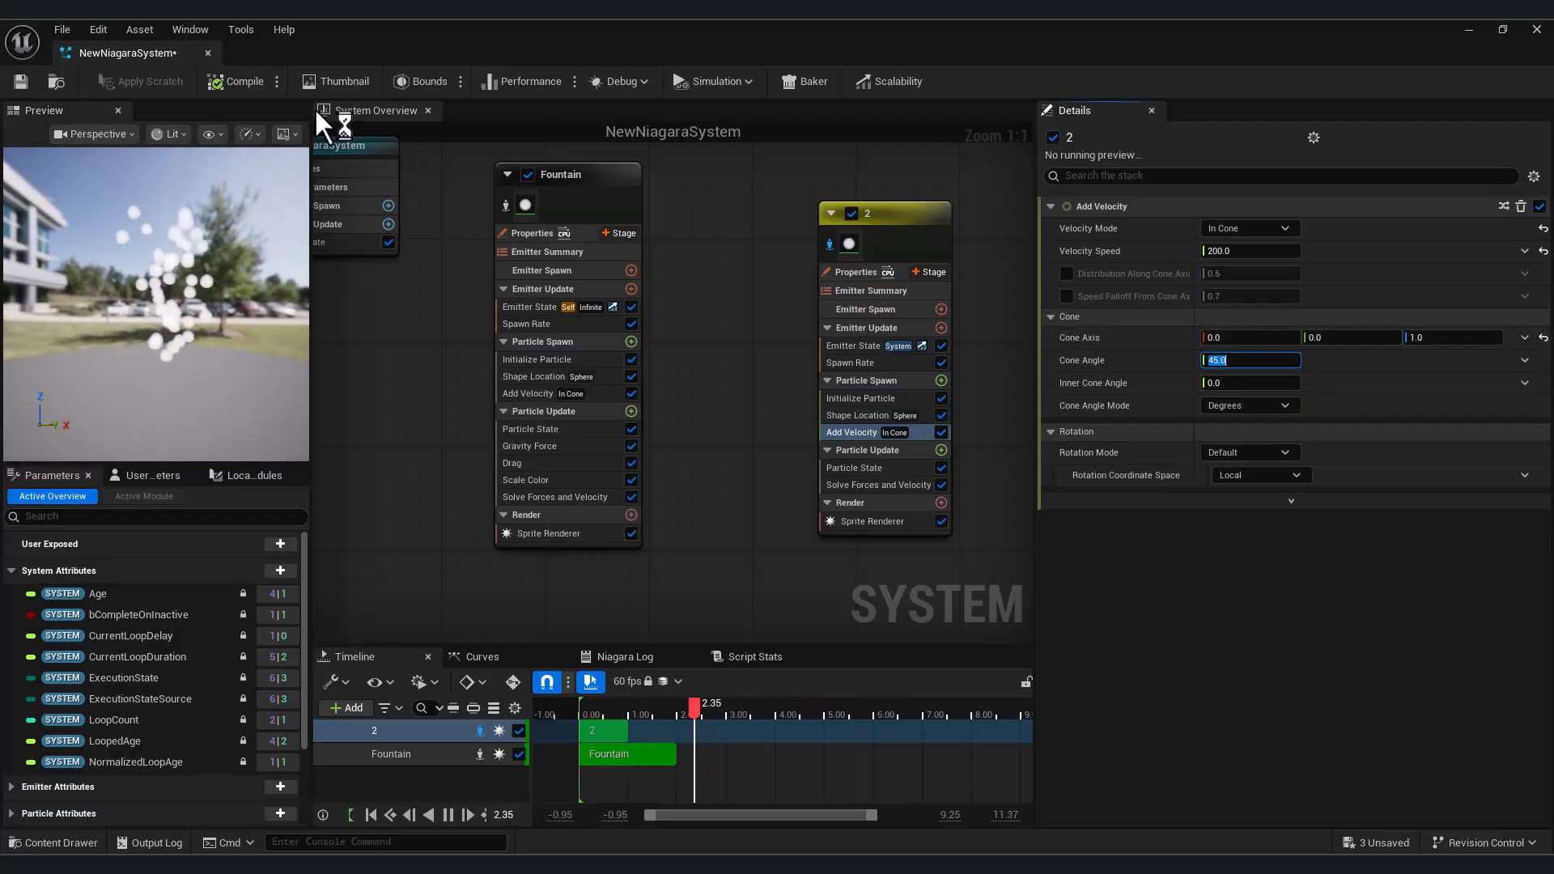
Add a Gravity Force module to emitter 2's Particle Update group and check the particles' fall in the preview
left_click(940, 450)
type("لق")
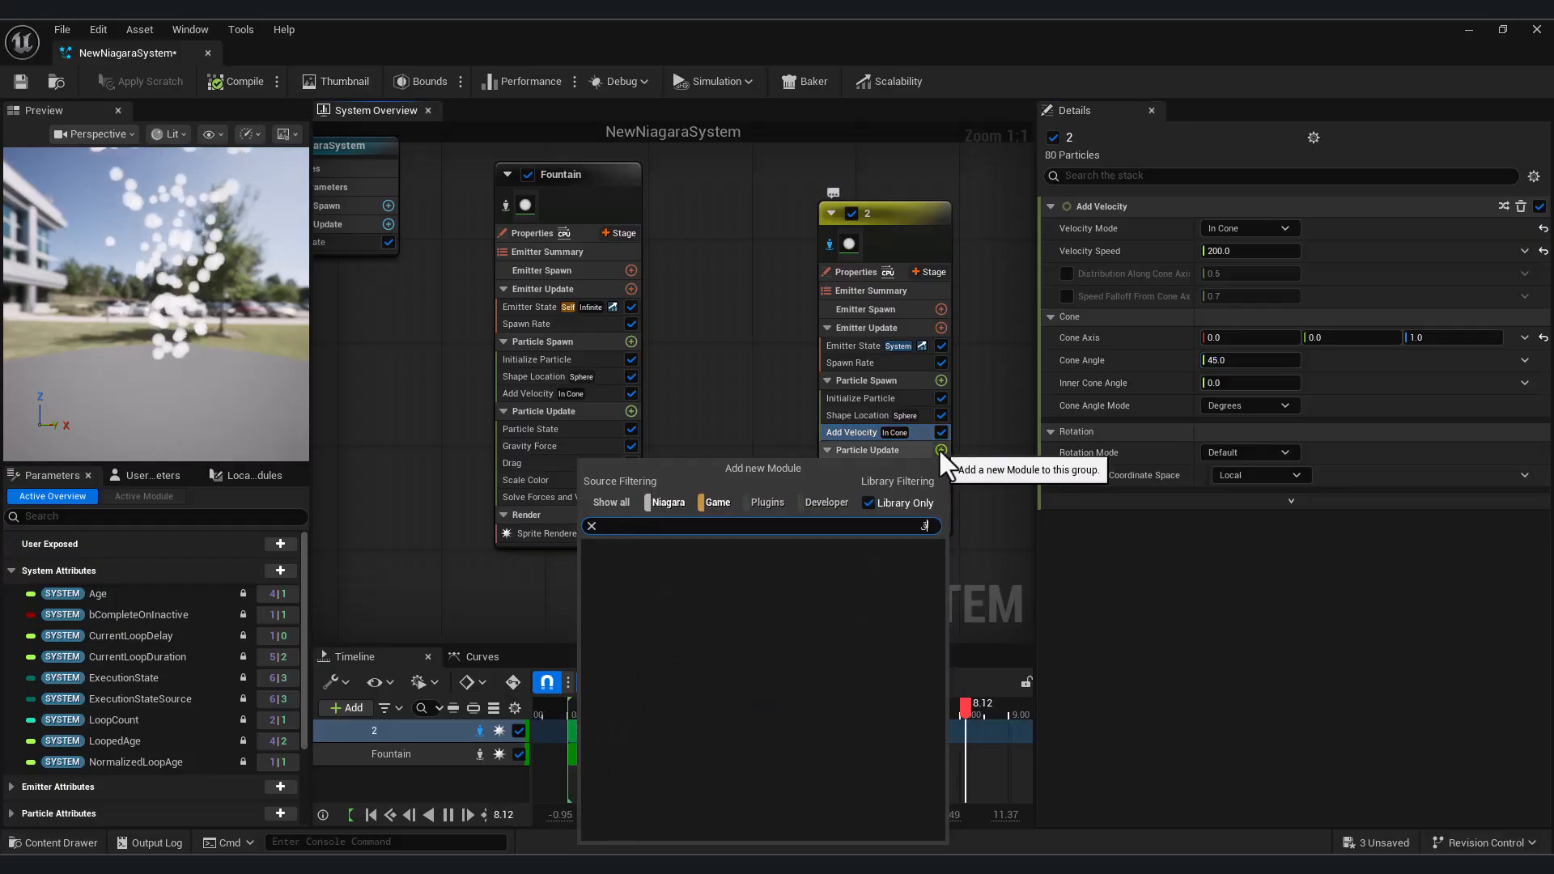
key("BackSpace")
key("BackSpace")
type("gra")
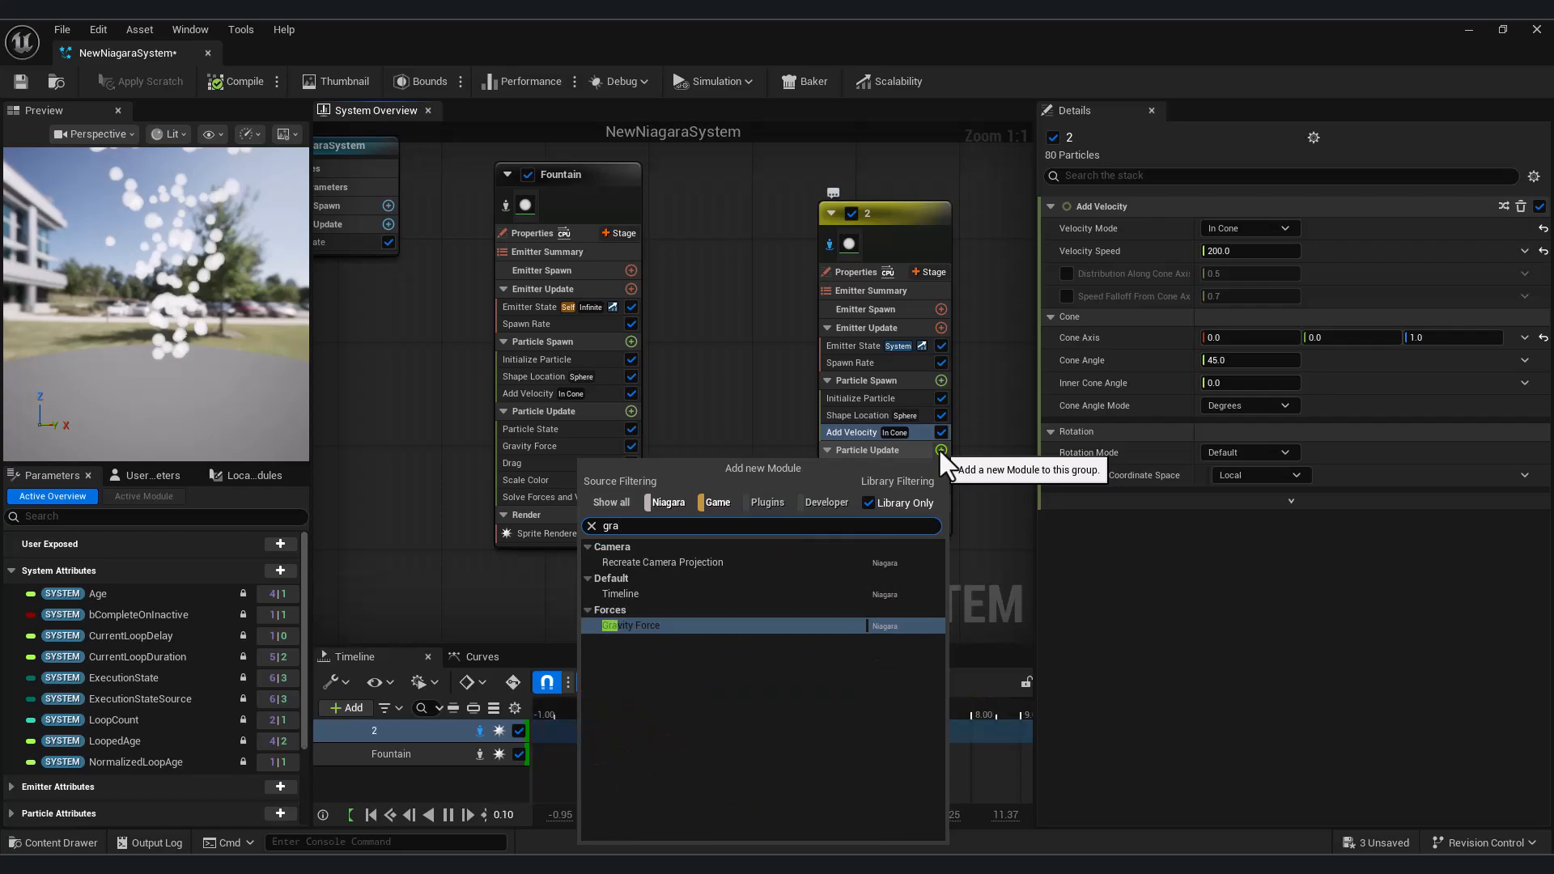
left_click(692, 625)
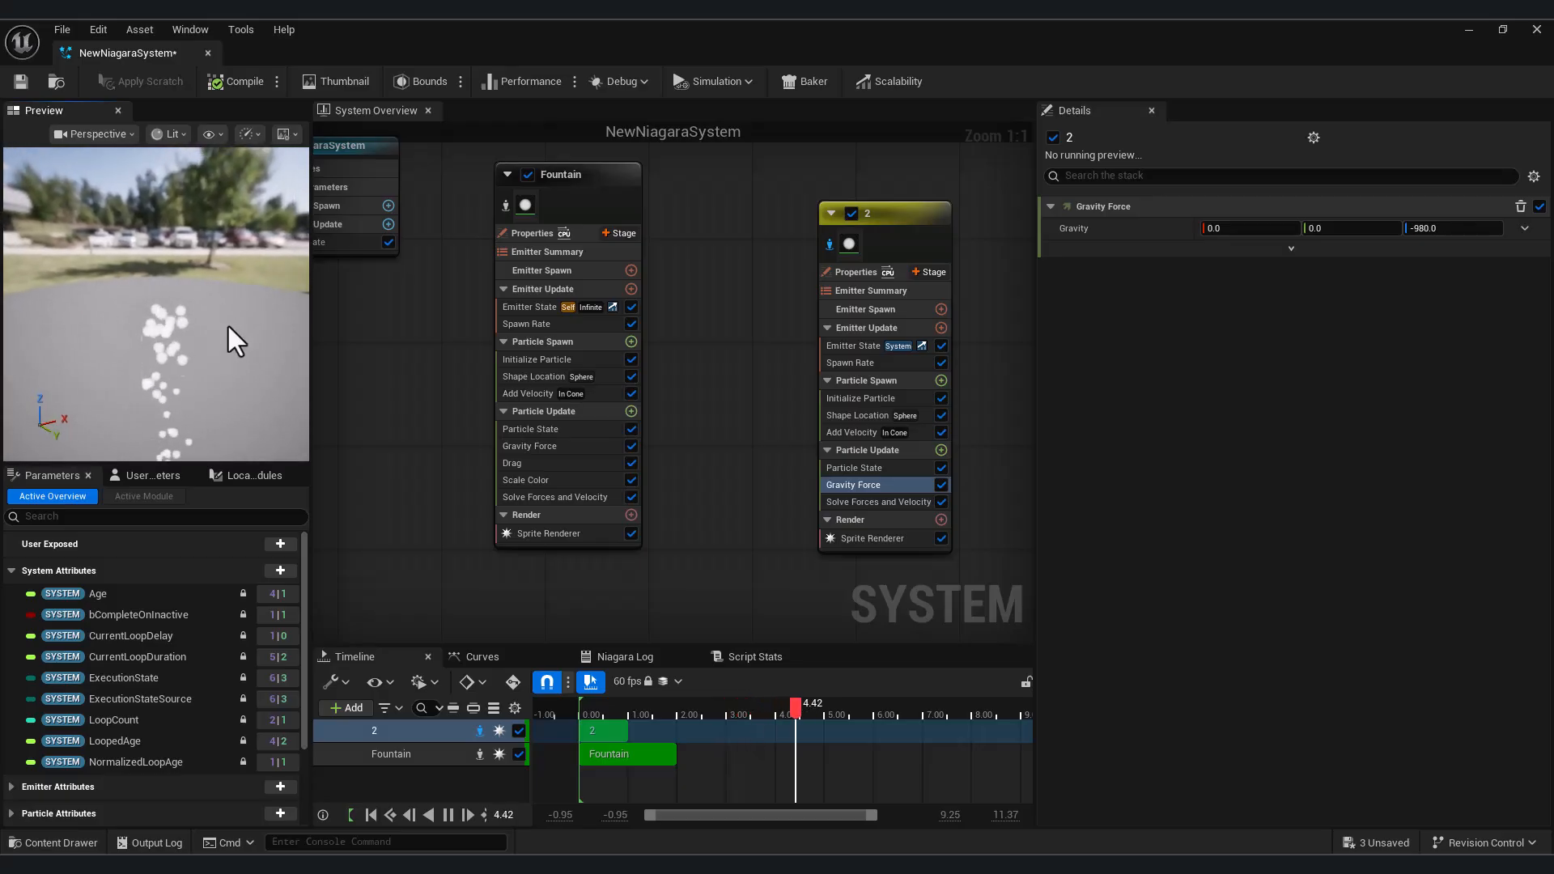
left_click_drag(199, 392, 161, 397)
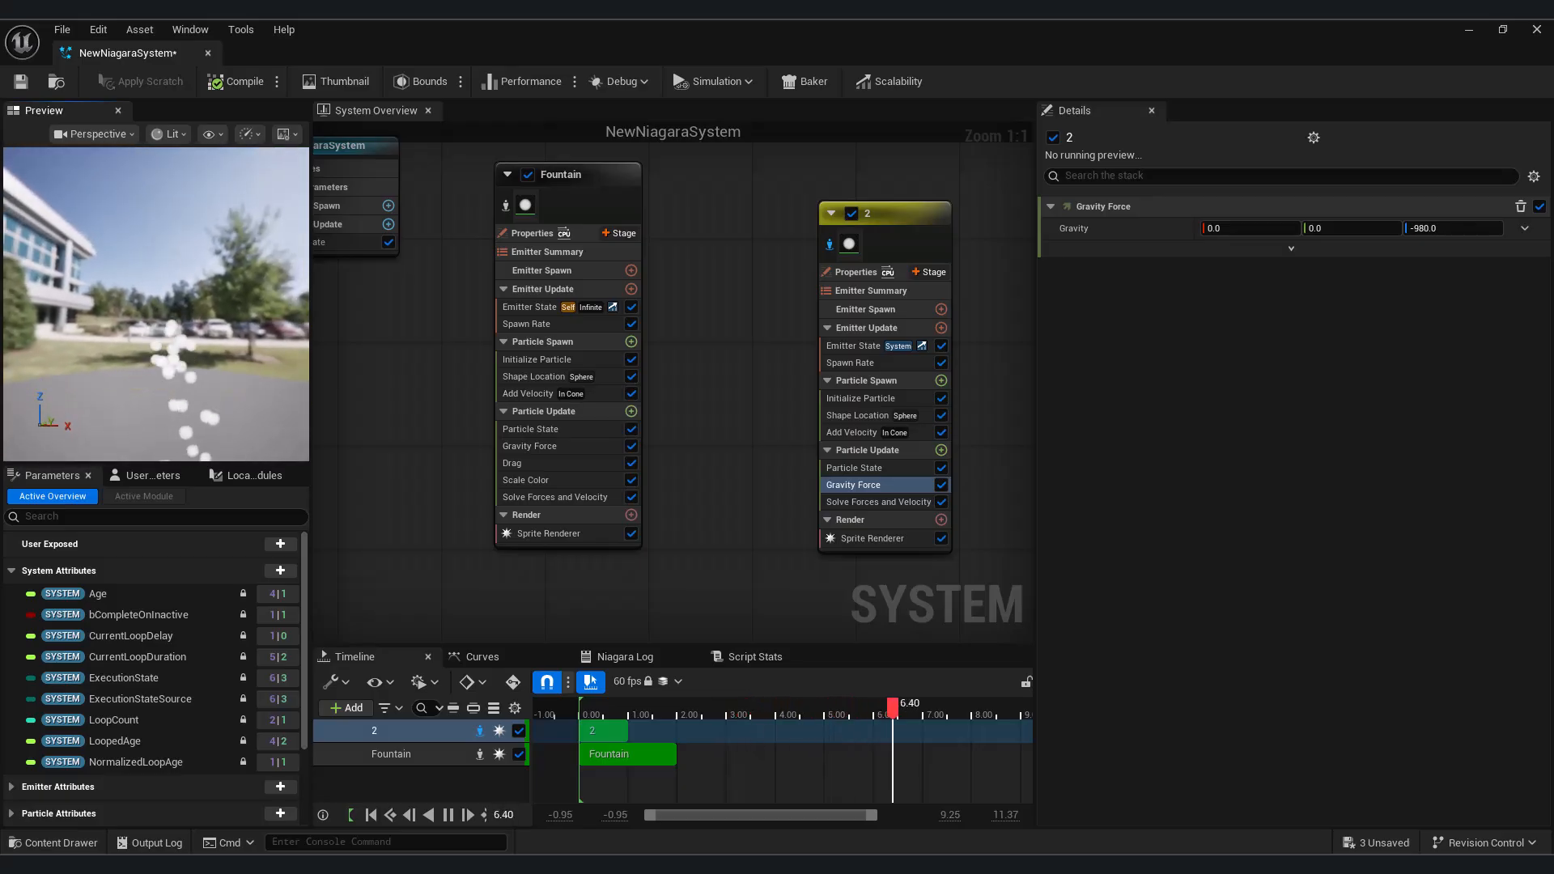
Set Add Velocity's Cone Axis Z to 2 and Velocity Speed to 300, and the Gravity Force module's Z gravity to -400
left_click(861, 427)
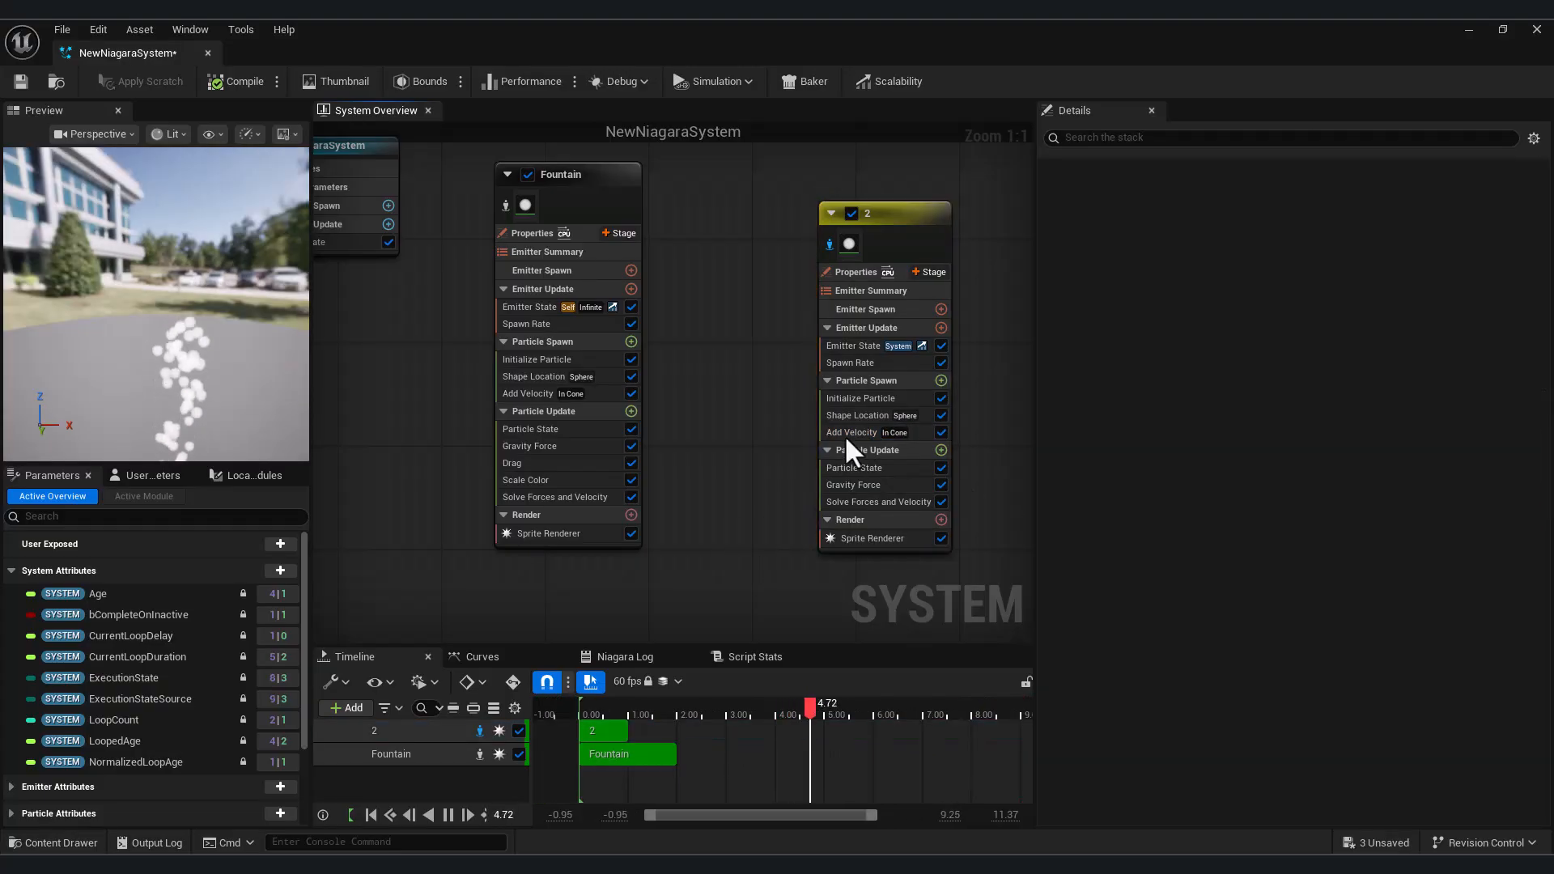
left_click(847, 437)
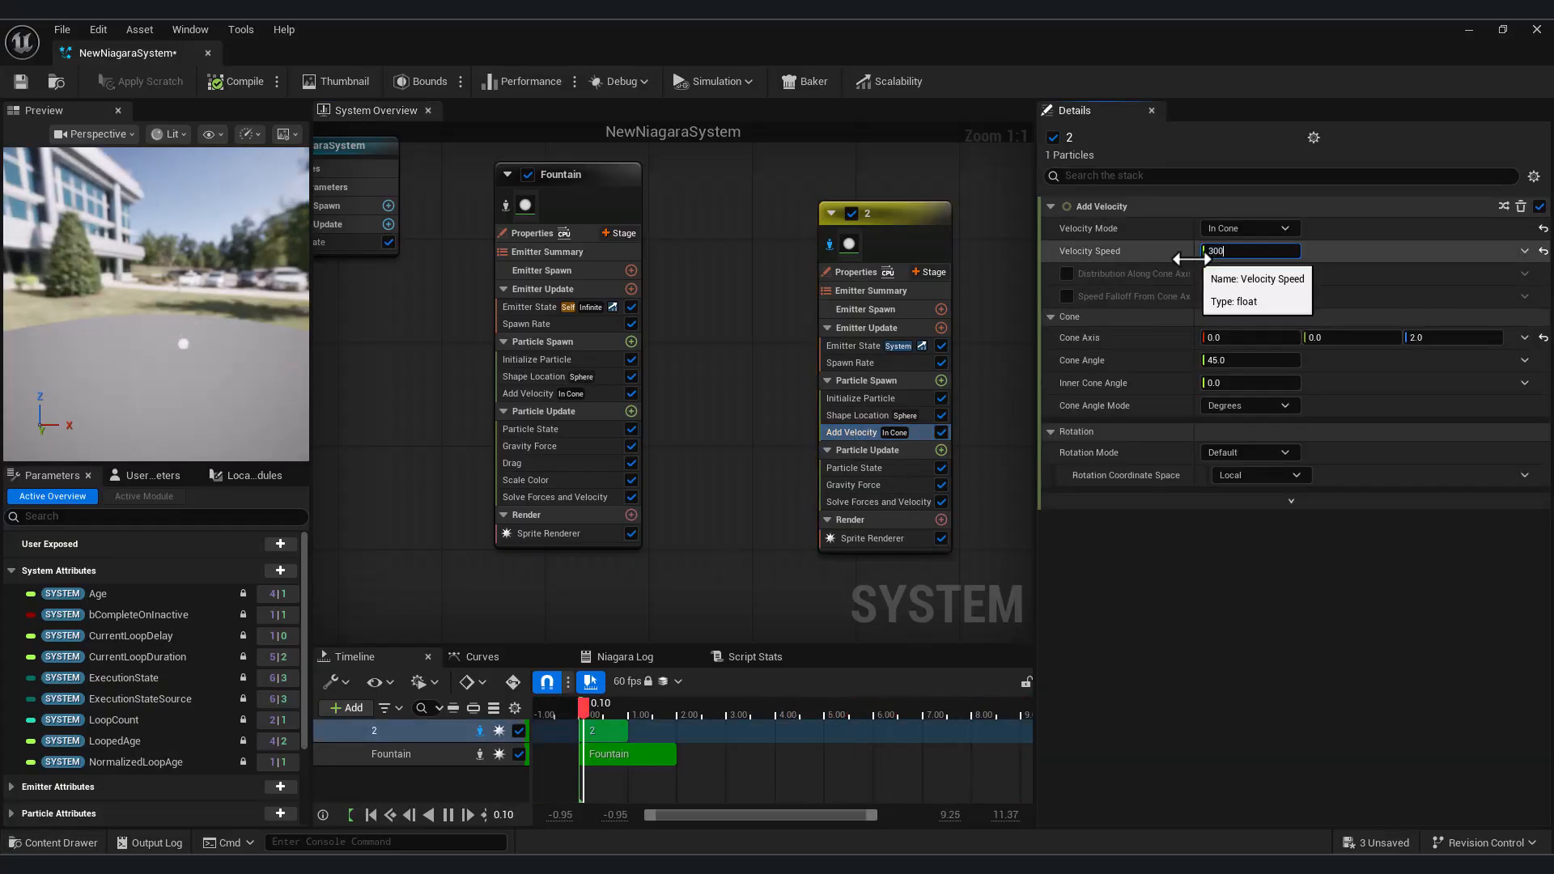
left_click(882, 484)
left_click_drag(1438, 233, 1438, 234)
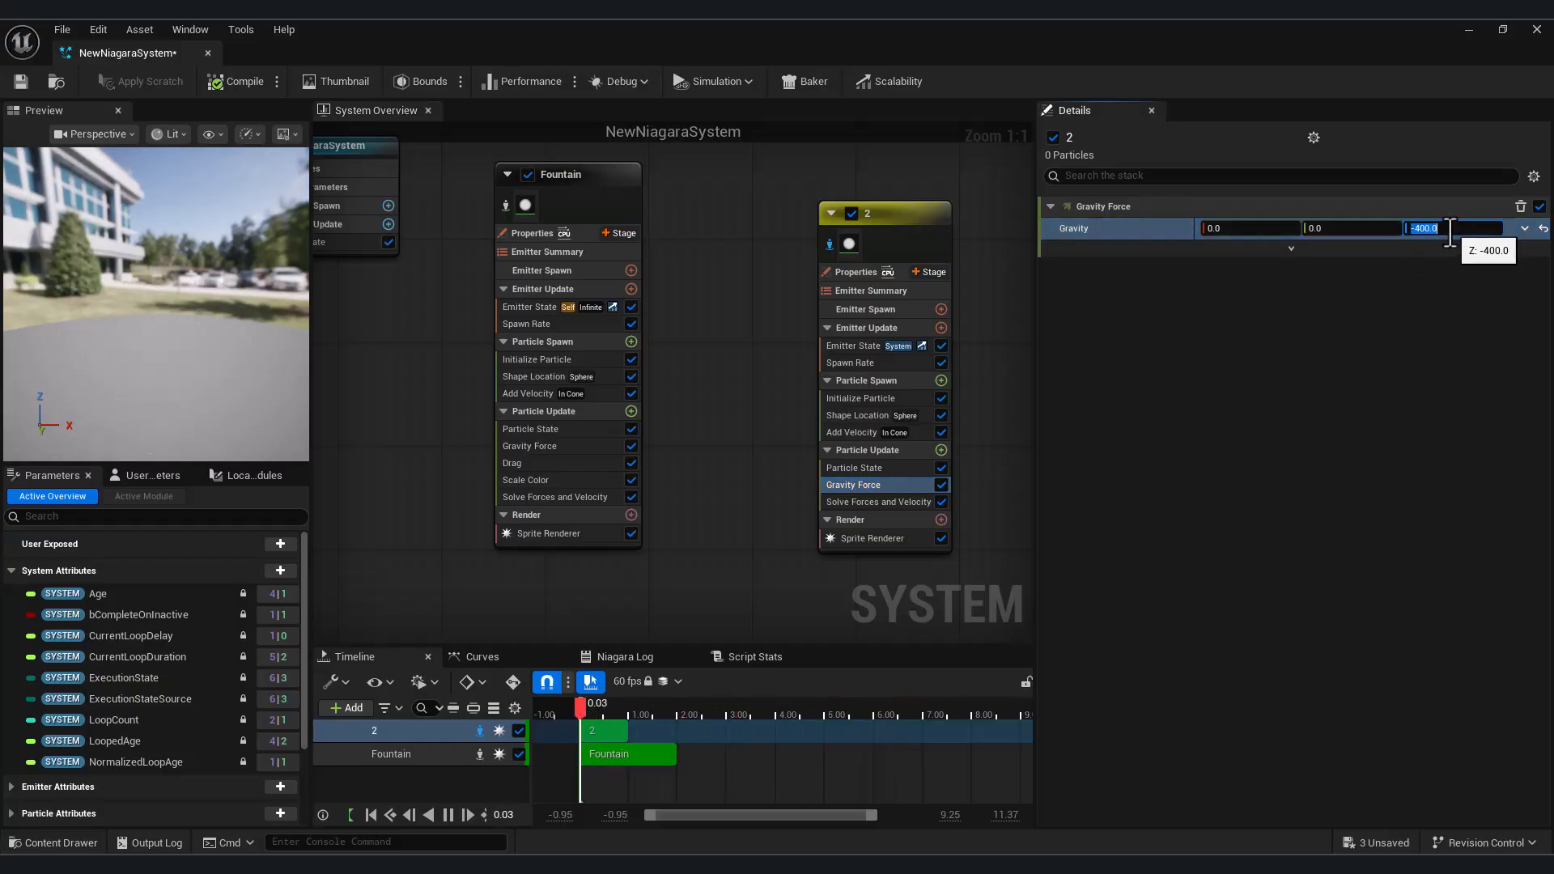
Set the Add Velocity Cone Angle to 80 and the Gravity Force module's Z gravity to -200
left_click(852, 432)
left_click(1255, 360)
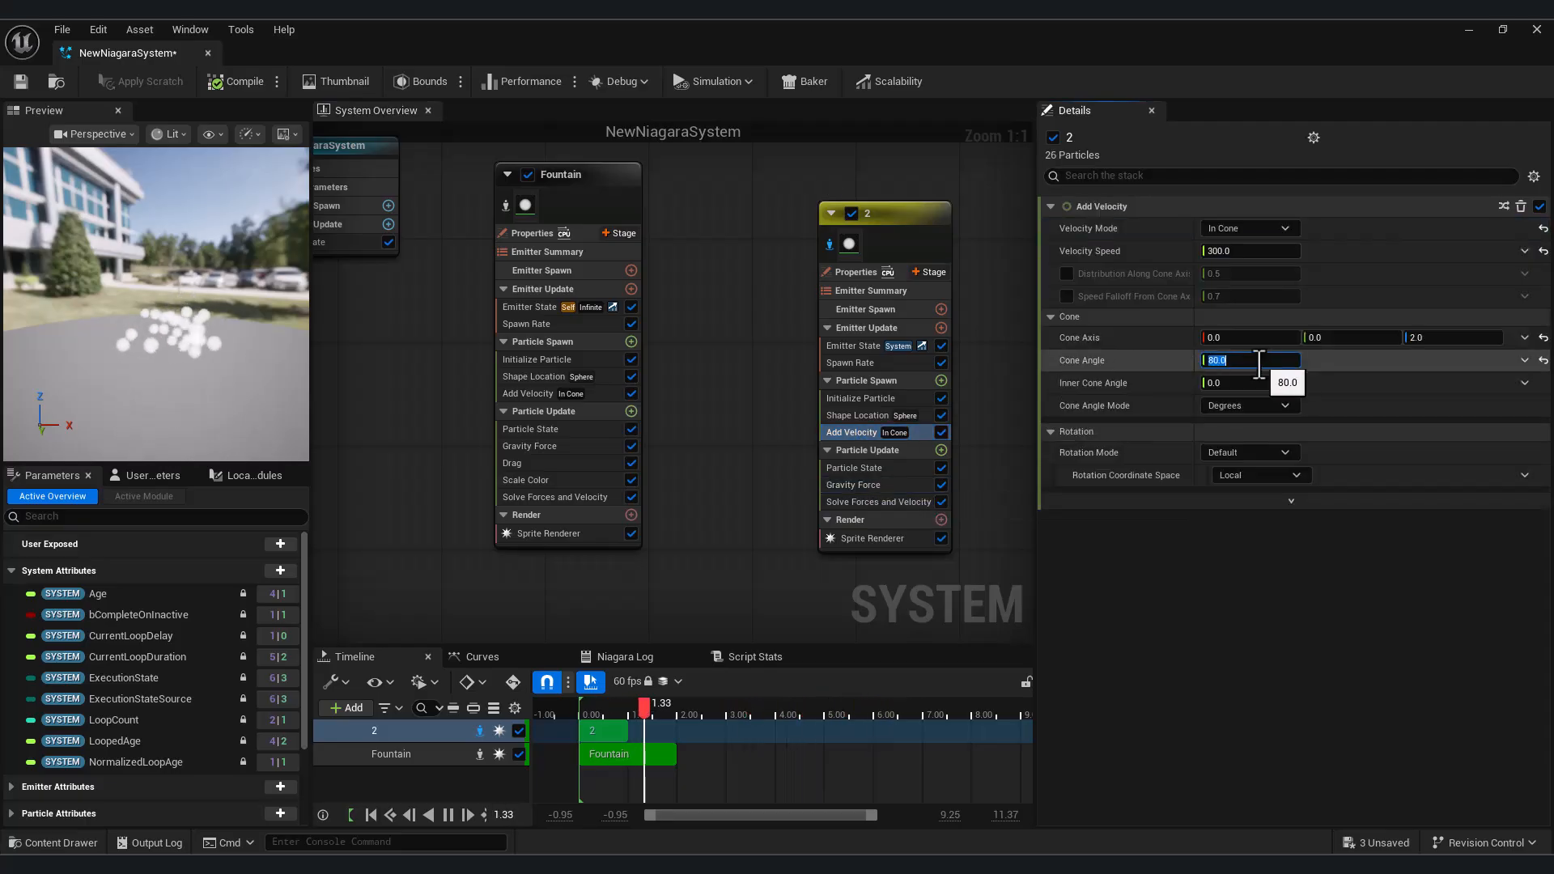
left_click(861, 483)
left_click(1449, 228)
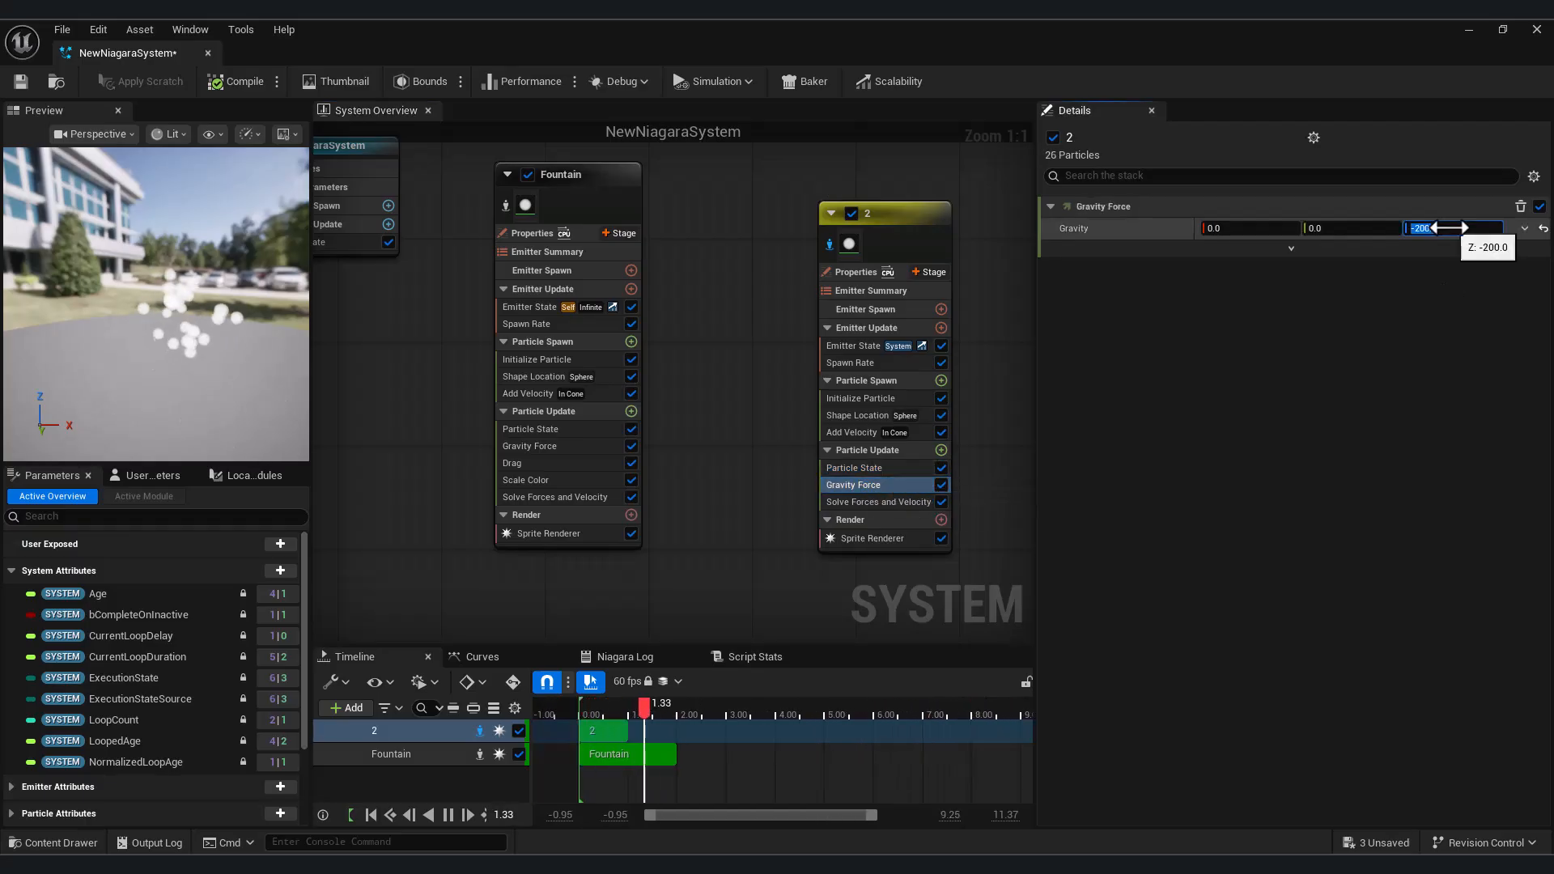
Set Initialize Particle's Sprite Size Mode to Random Uniform with a minimum size of 10 and a maximum of 20
left_click(866, 400)
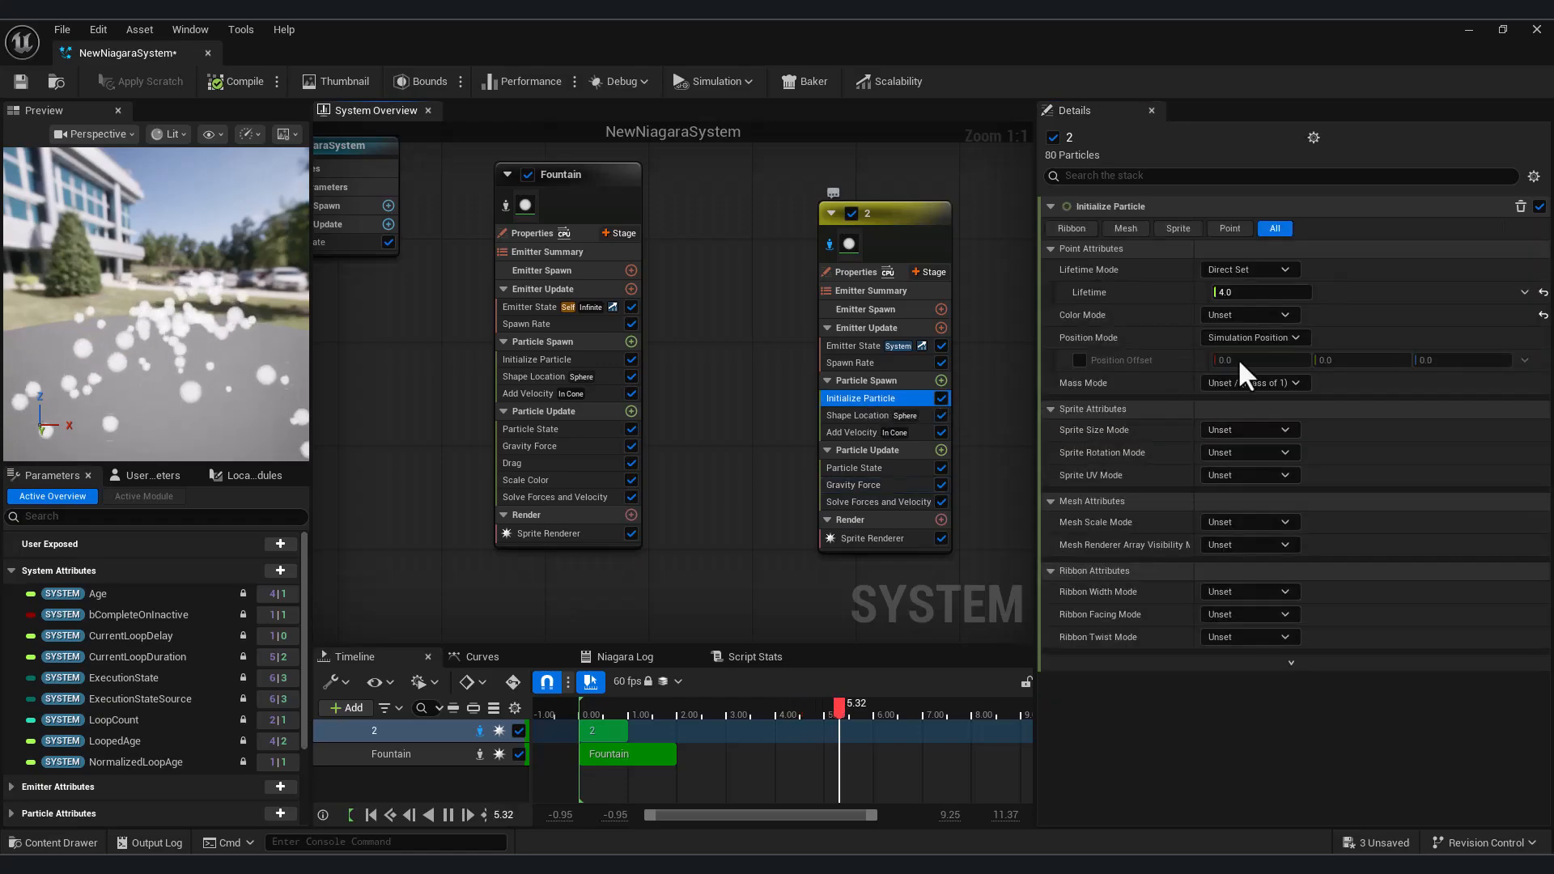
left_click(1243, 292)
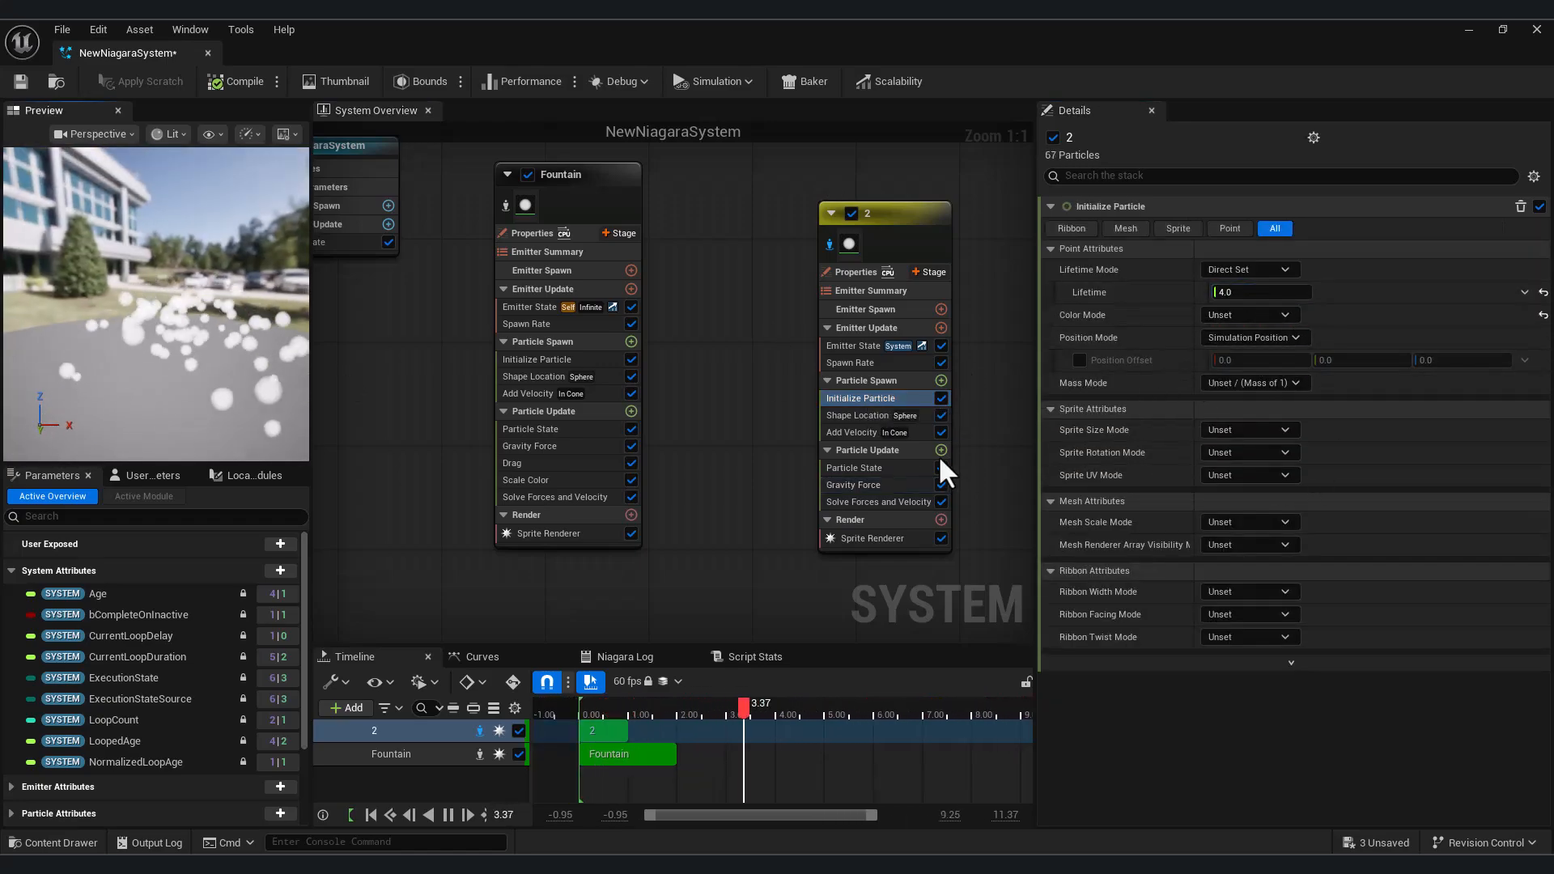
left_click(1257, 430)
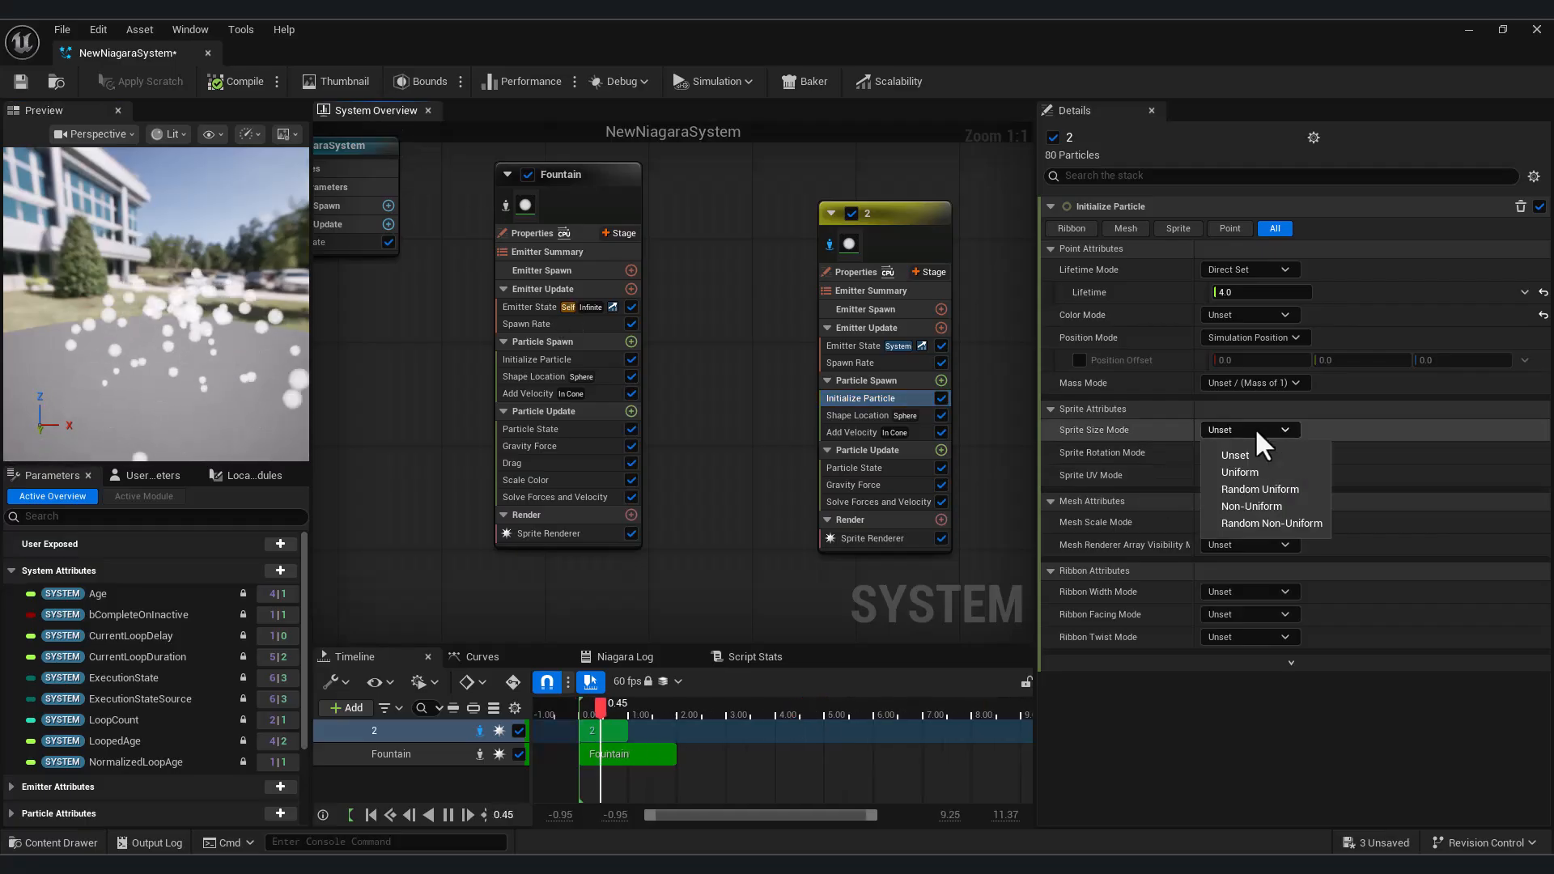
left_click(1260, 489)
left_click(1253, 455)
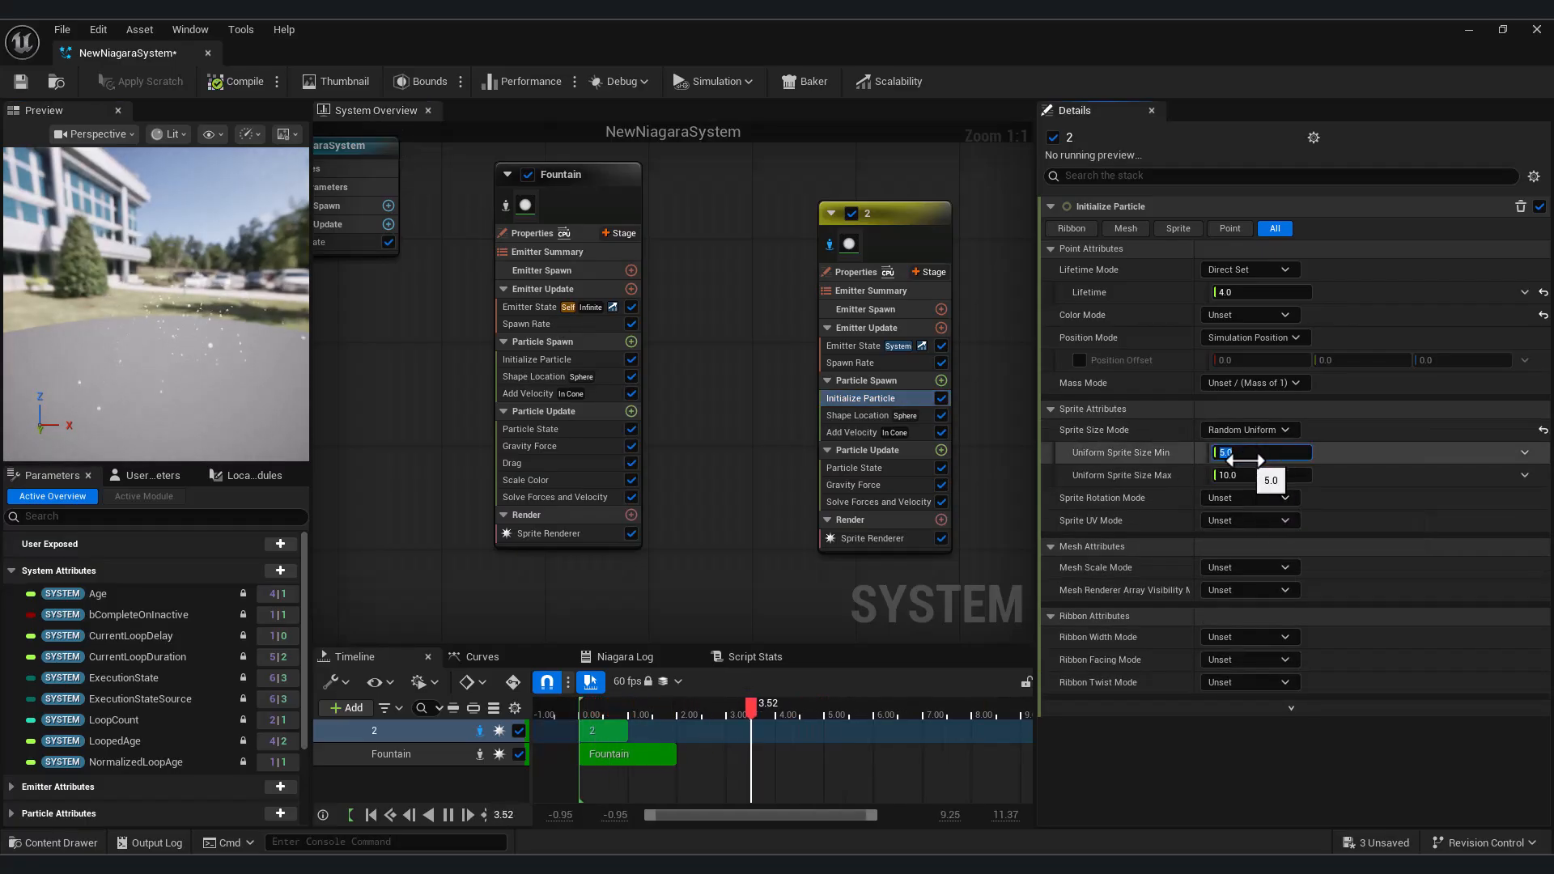
type("10")
left_click(1244, 475)
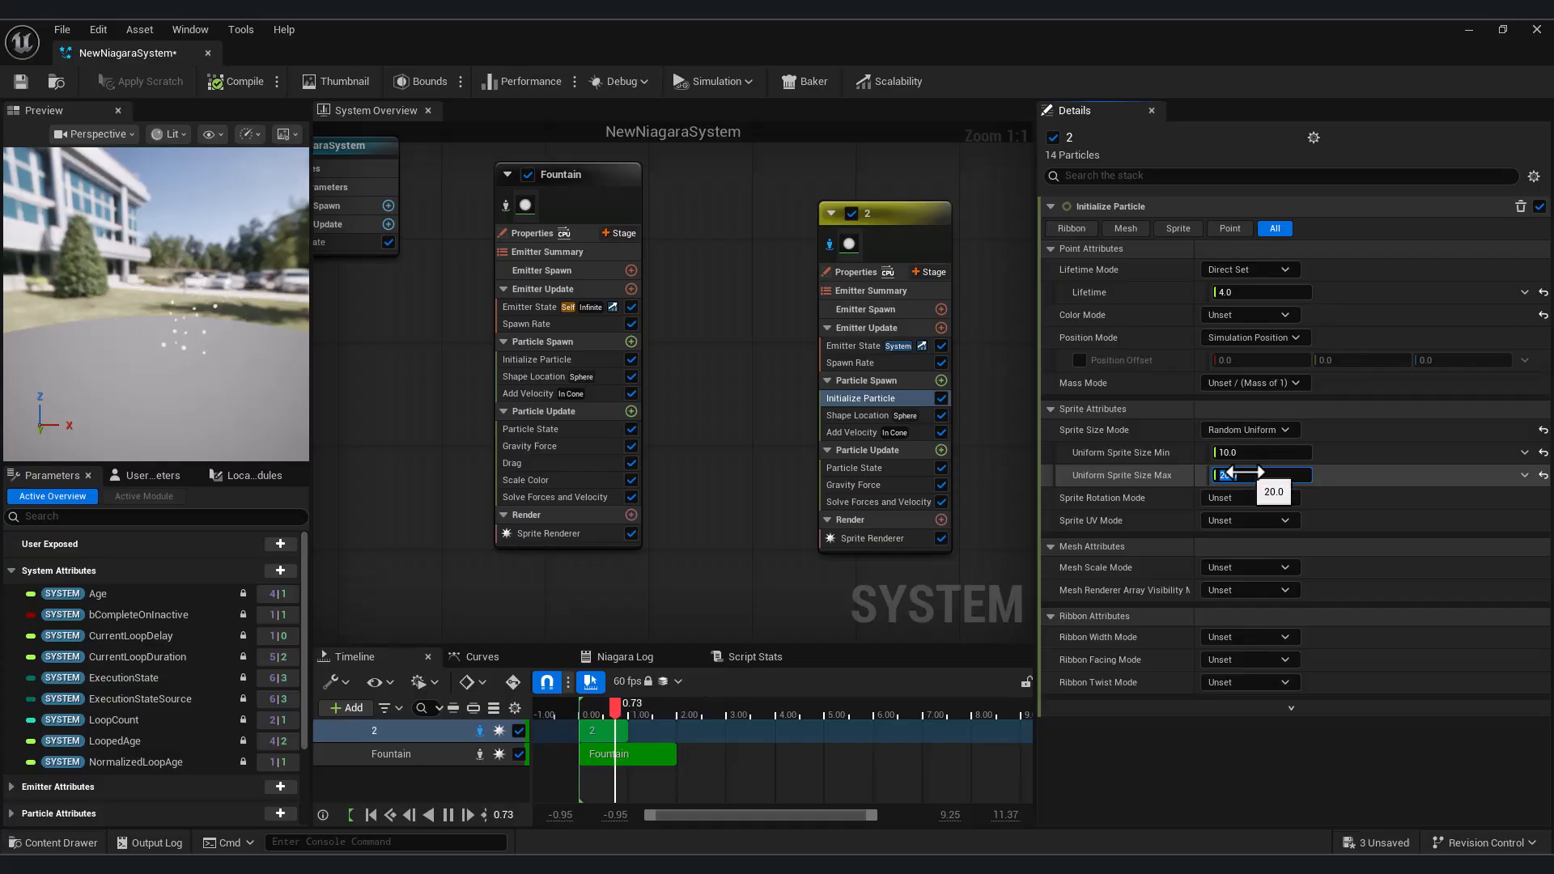
left_click_drag(202, 366, 212, 394)
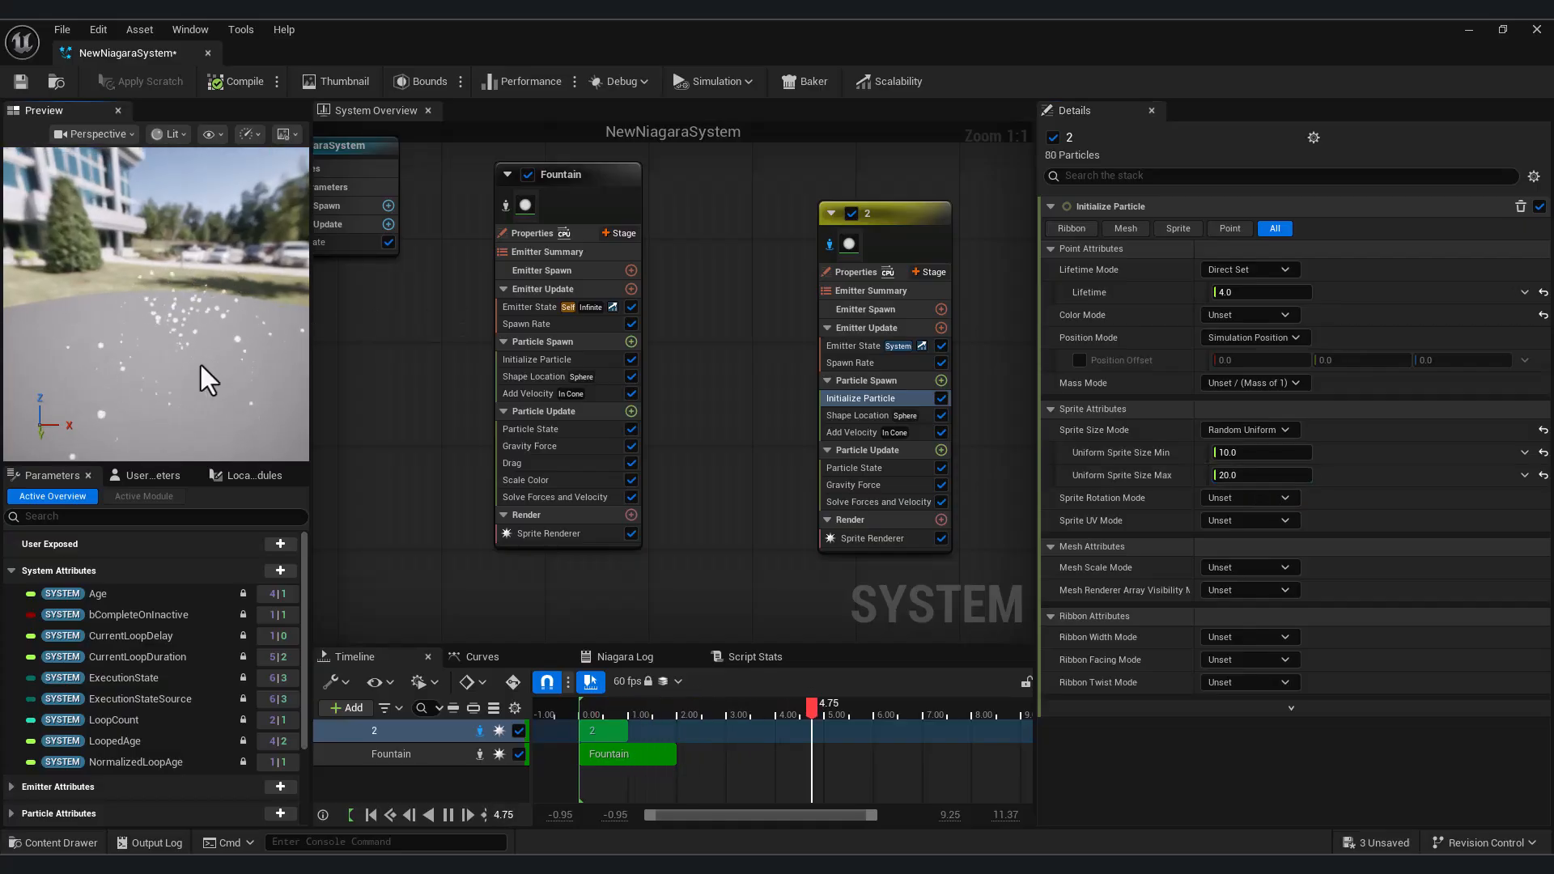
Raise emitter 2's SpawnRate to 60 and check the particles in the preview
left_click(850, 362)
left_click(1239, 228)
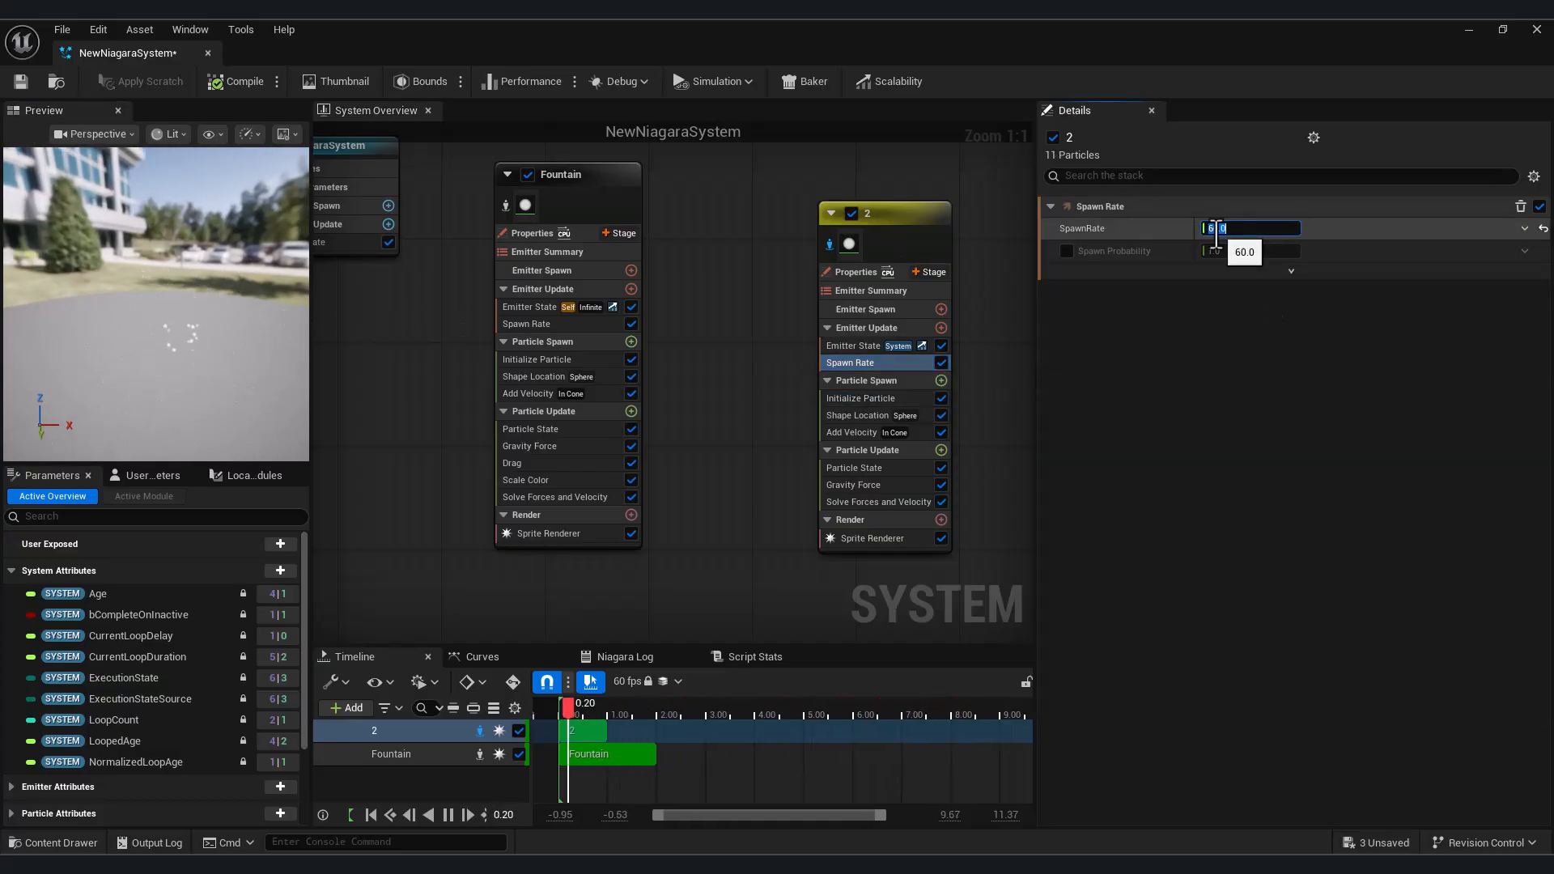
left_click_drag(213, 392, 199, 375)
Try an Add Velocity Cone Angle of 50, then narrow it to 30 and inspect the particle spread in the preview
left_click(869, 414)
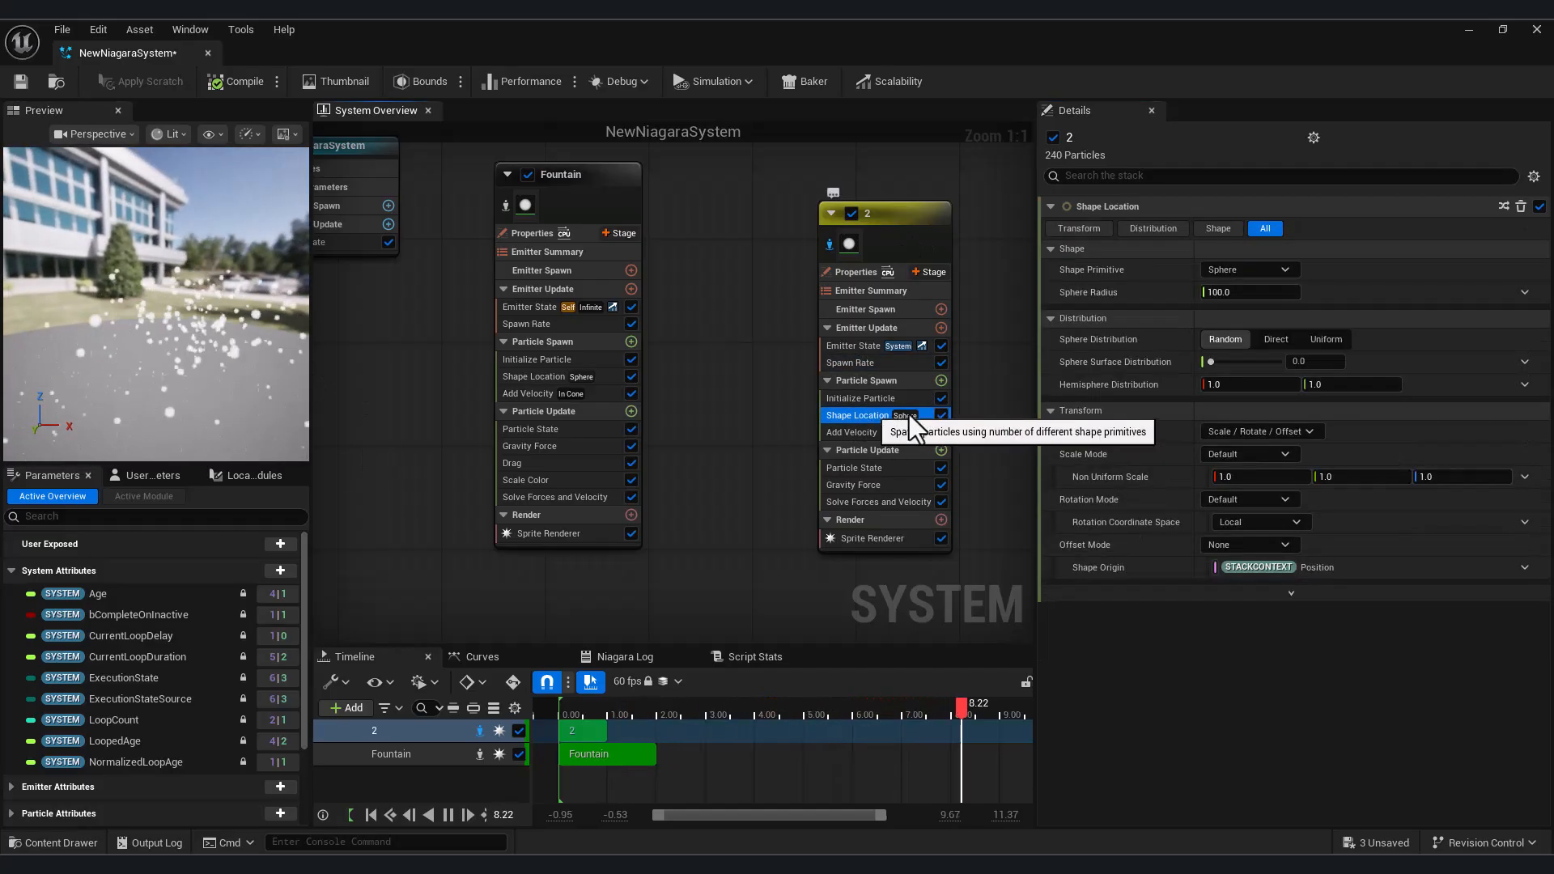
left_click(850, 432)
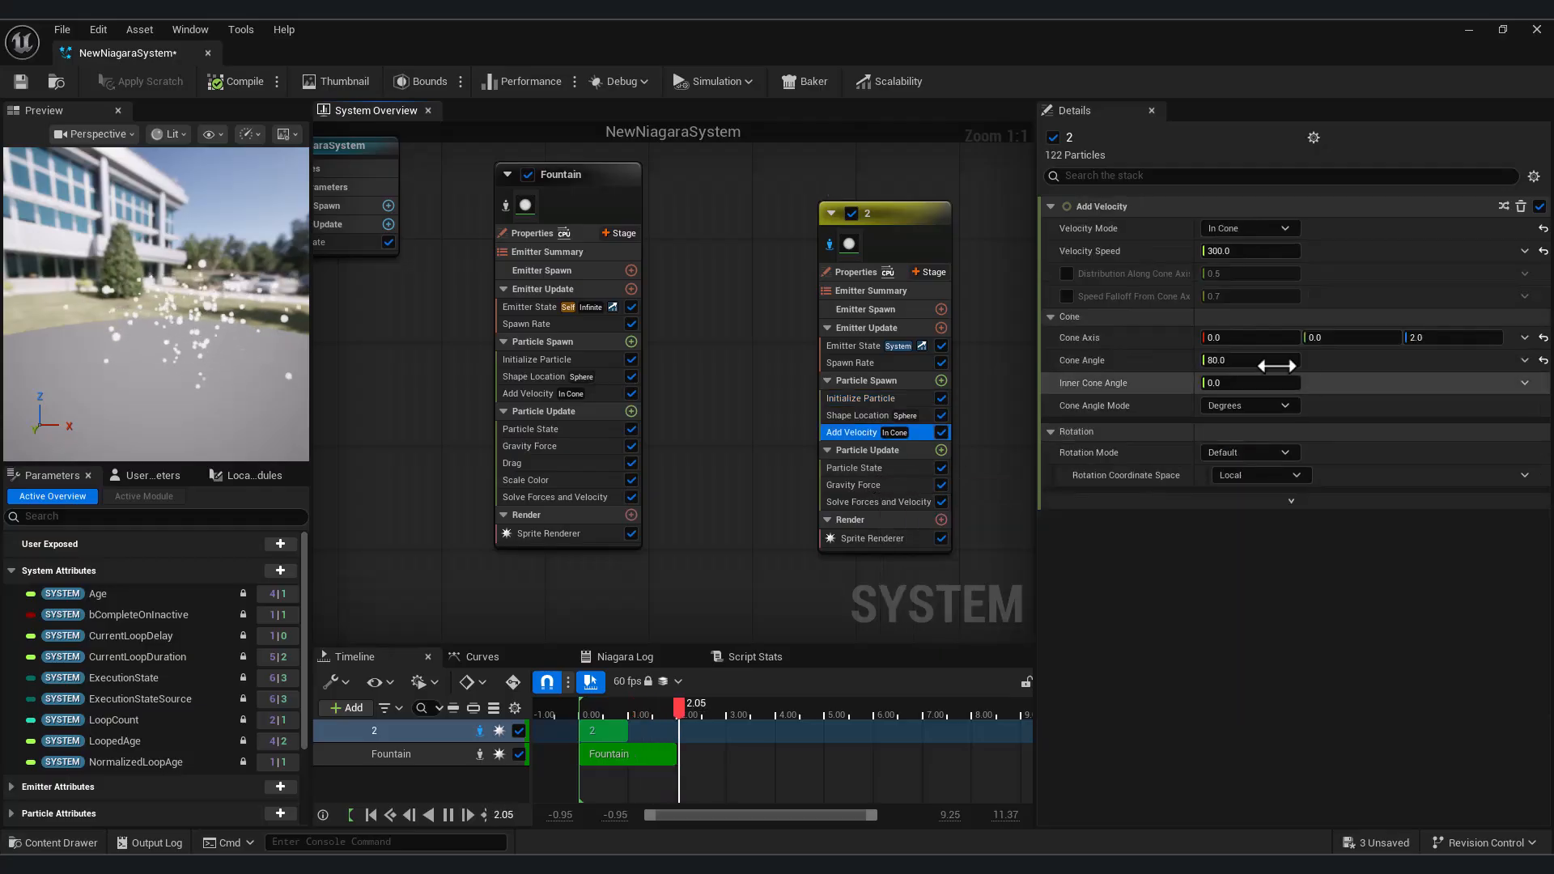
left_click(1238, 361)
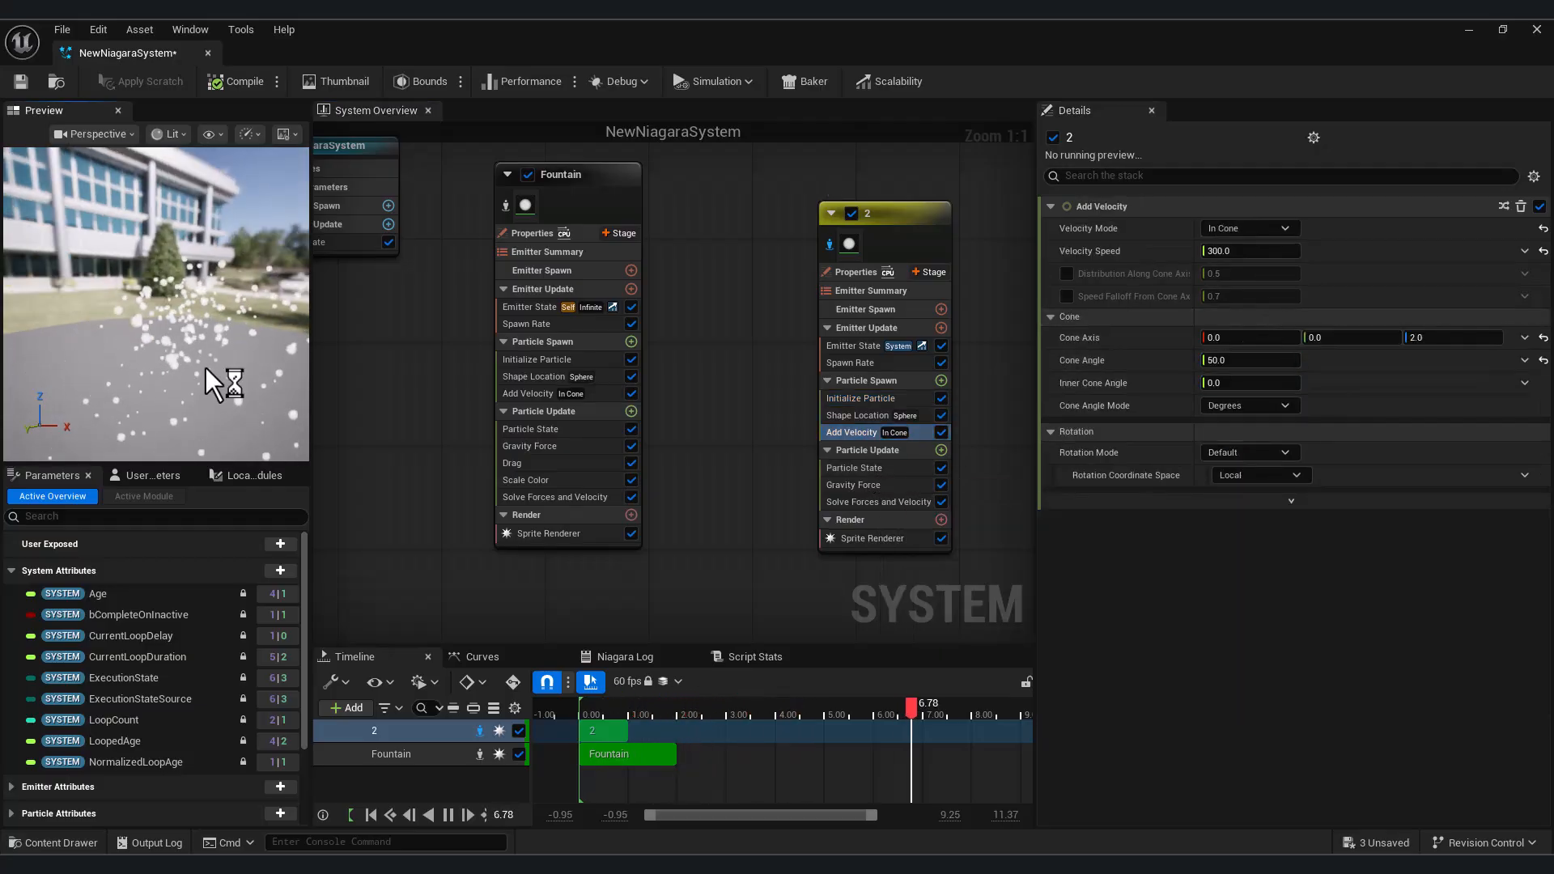
left_click_drag(205, 367, 212, 378)
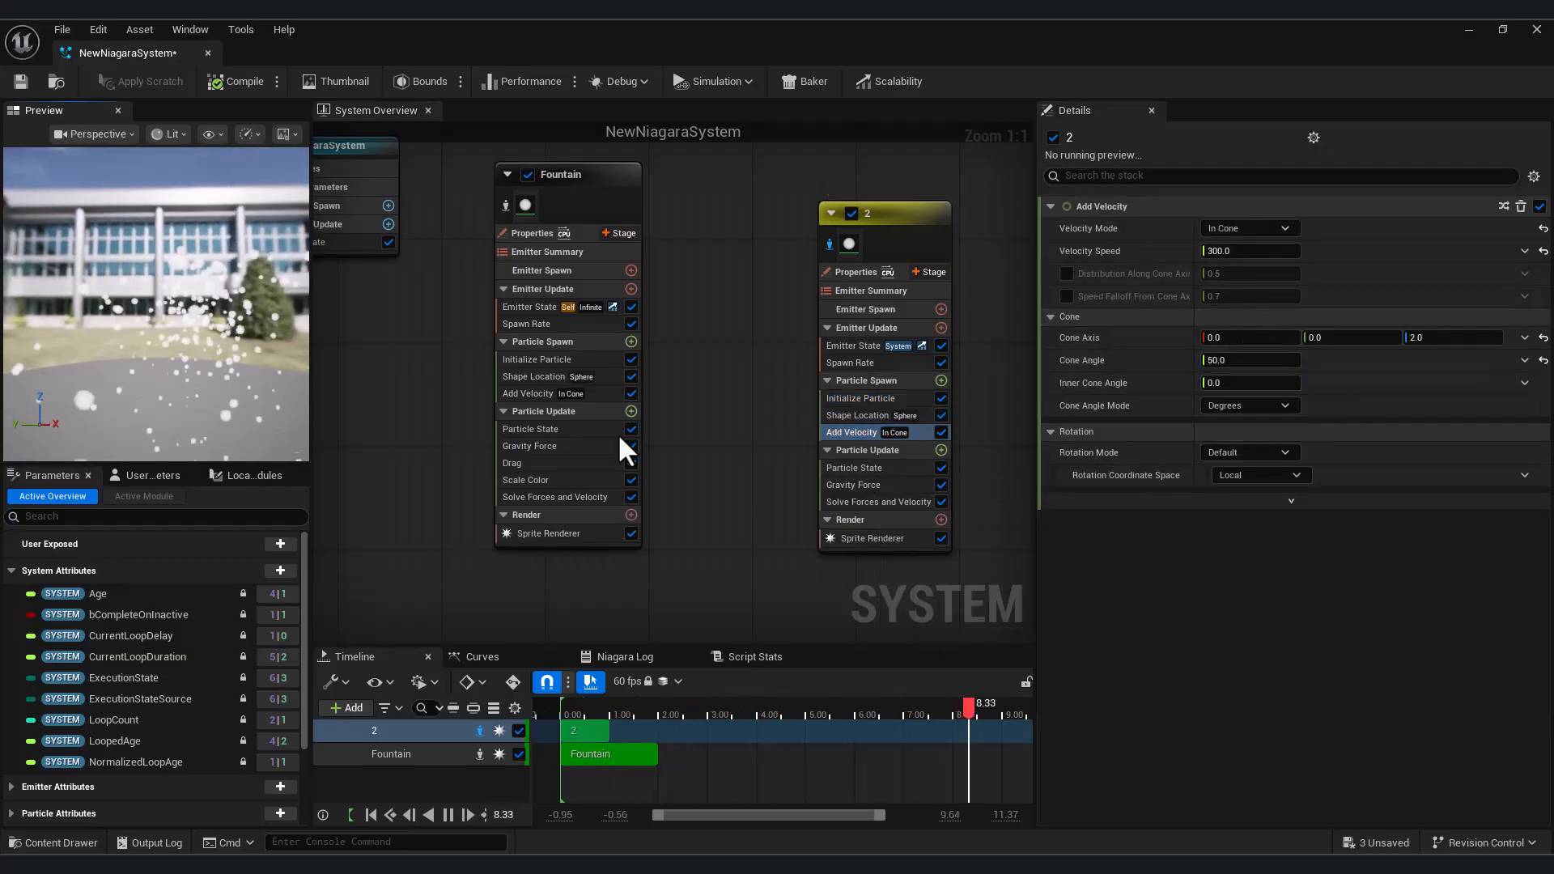
left_click(1239, 360)
type("30")
key("Return")
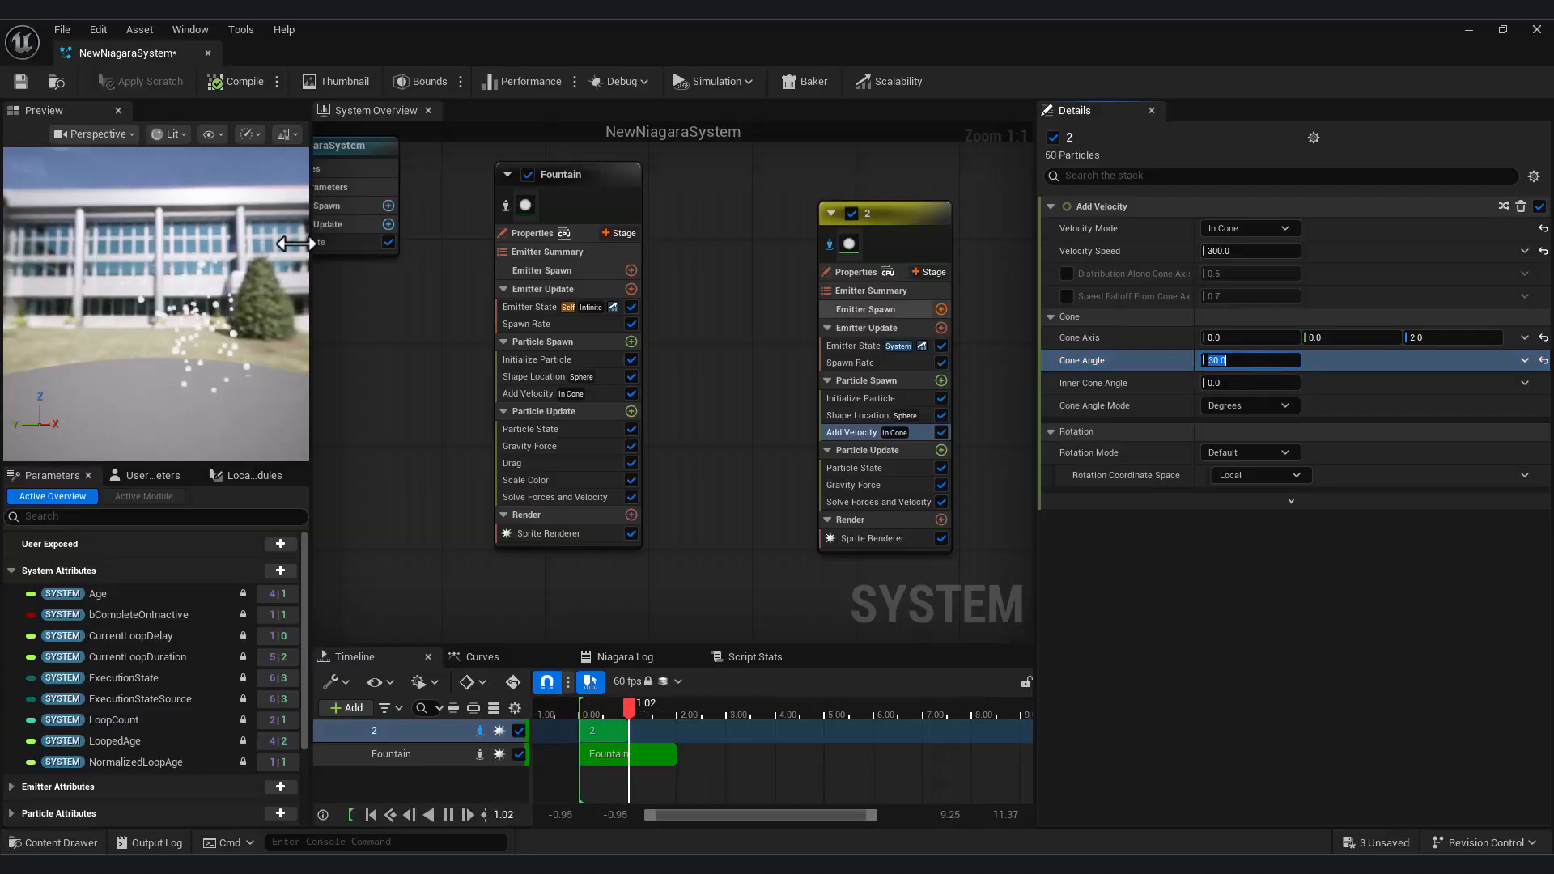
left_click_drag(176, 333, 178, 366)
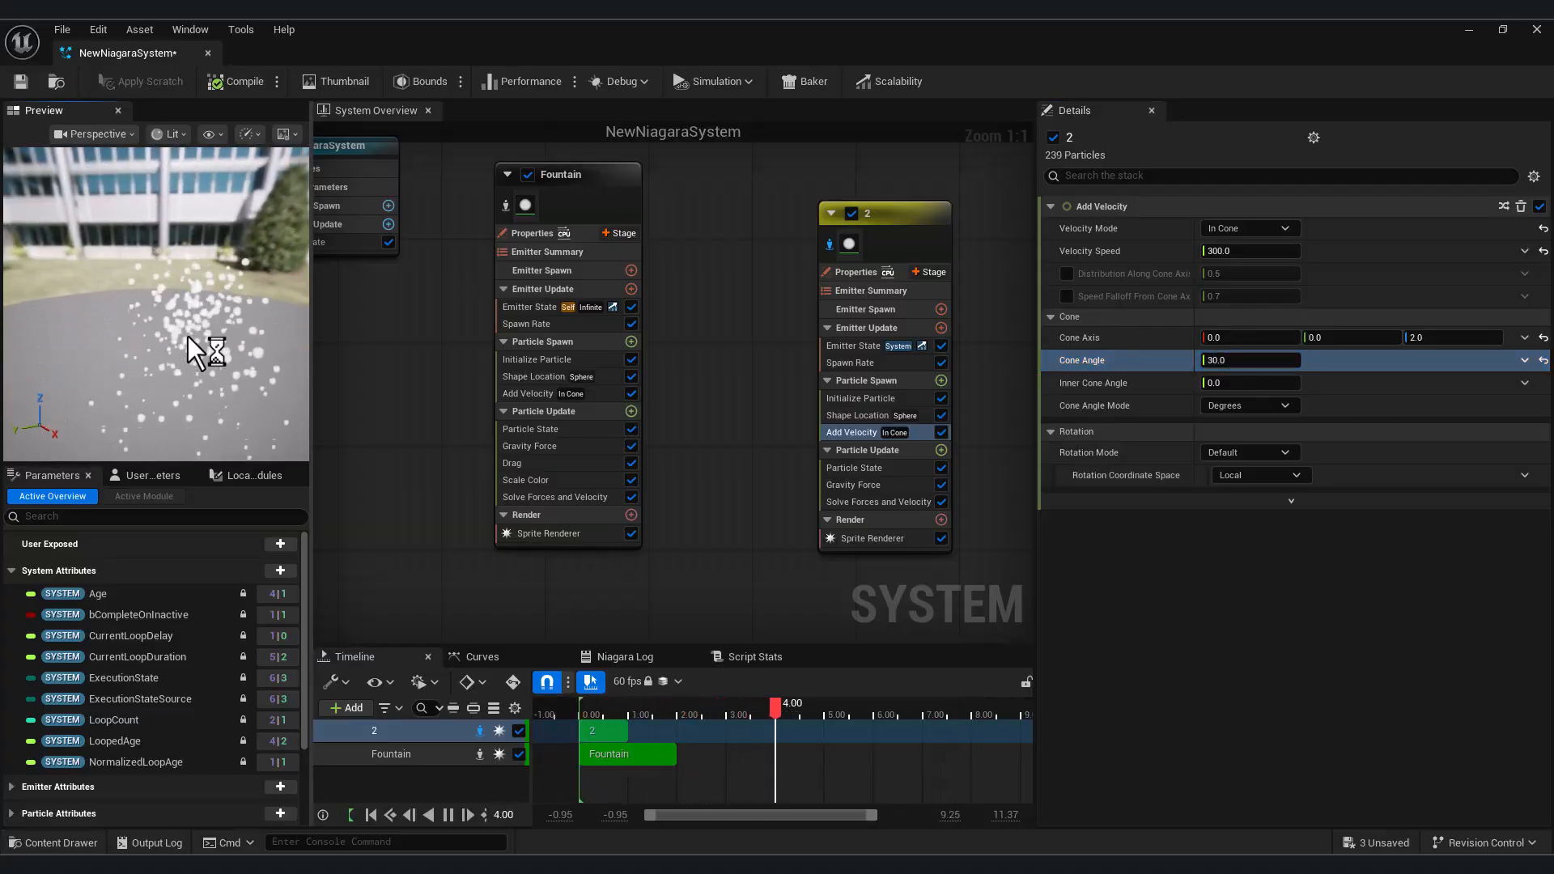
Set emitter 2's Shape Location Sphere Radius to 8 and its Uniform Sprite Size range to a minimum of 5 and maximum of 8
left_click(858, 415)
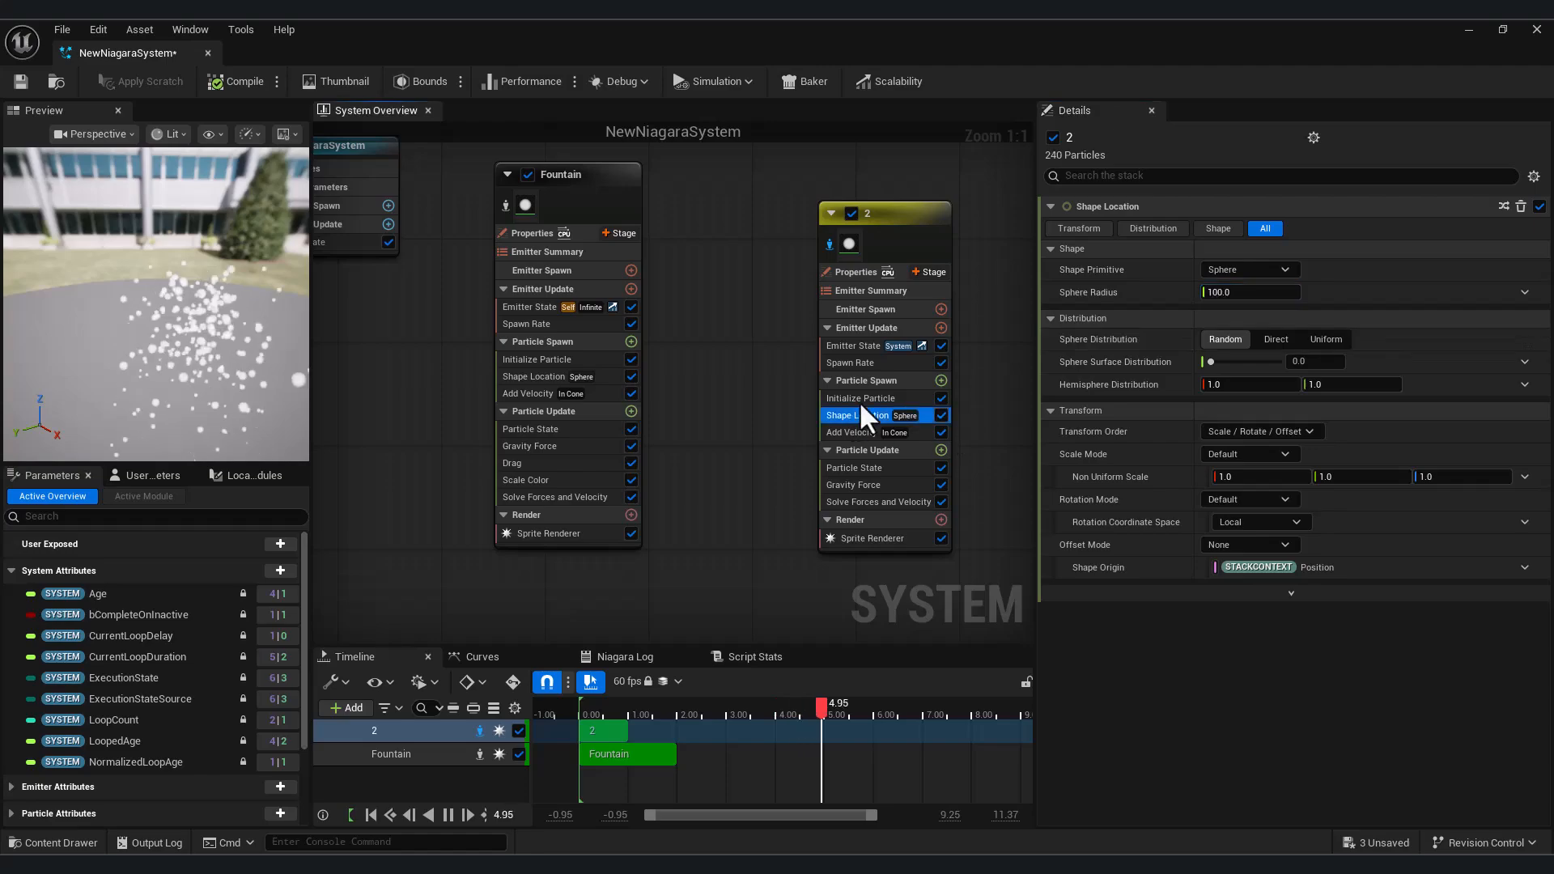
mouse_move(247, 378)
left_mouse_down()
mouse_move(179, 368)
mouse_move(263, 372)
left_mouse_up()
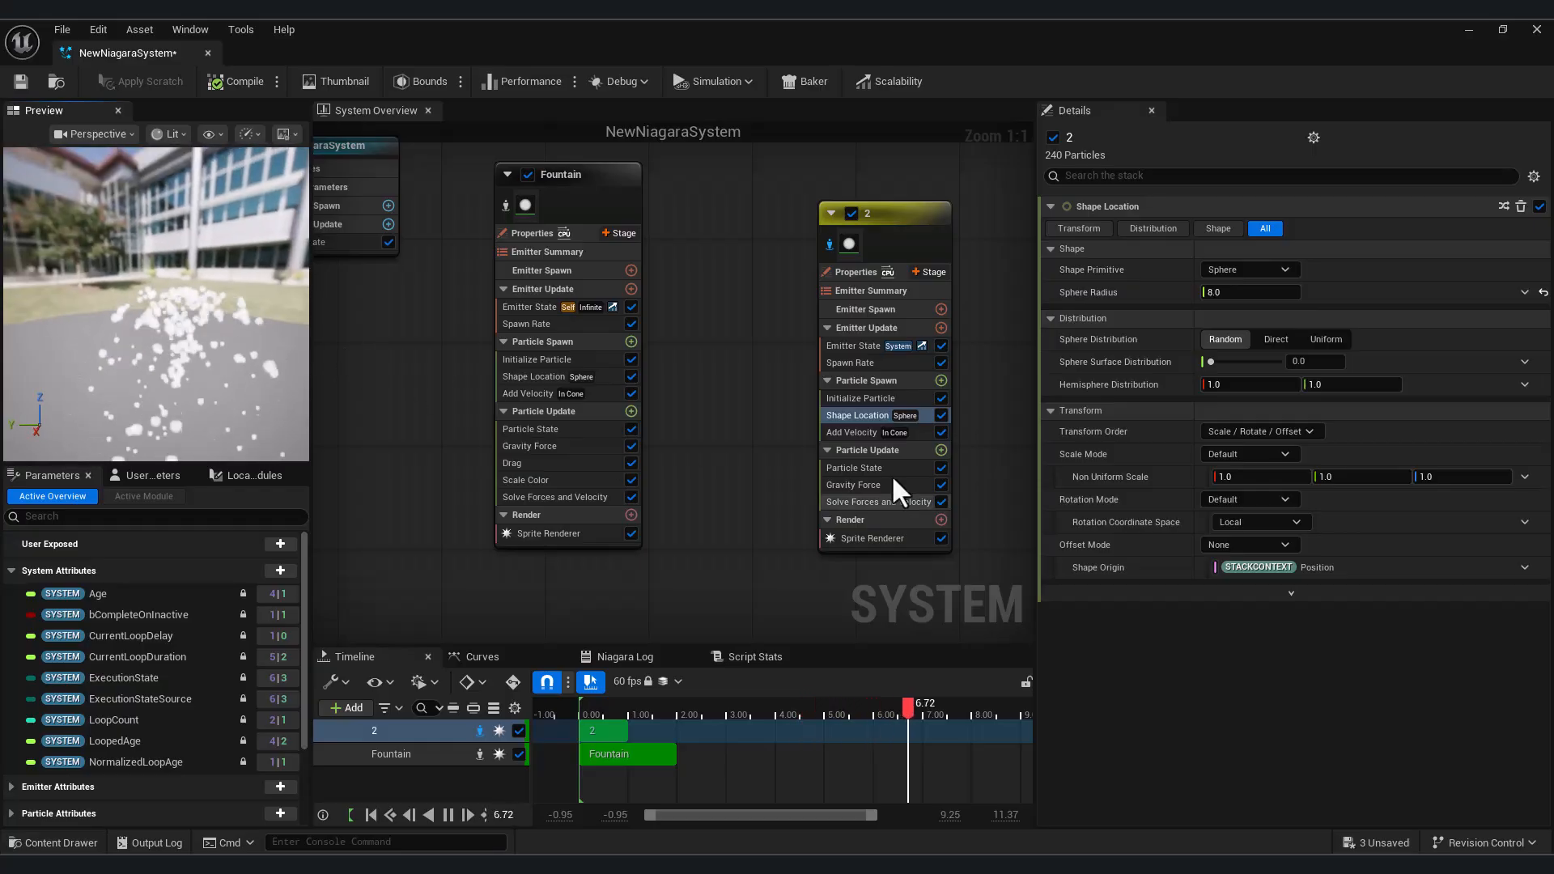
left_click(858, 396)
left_click(1279, 453)
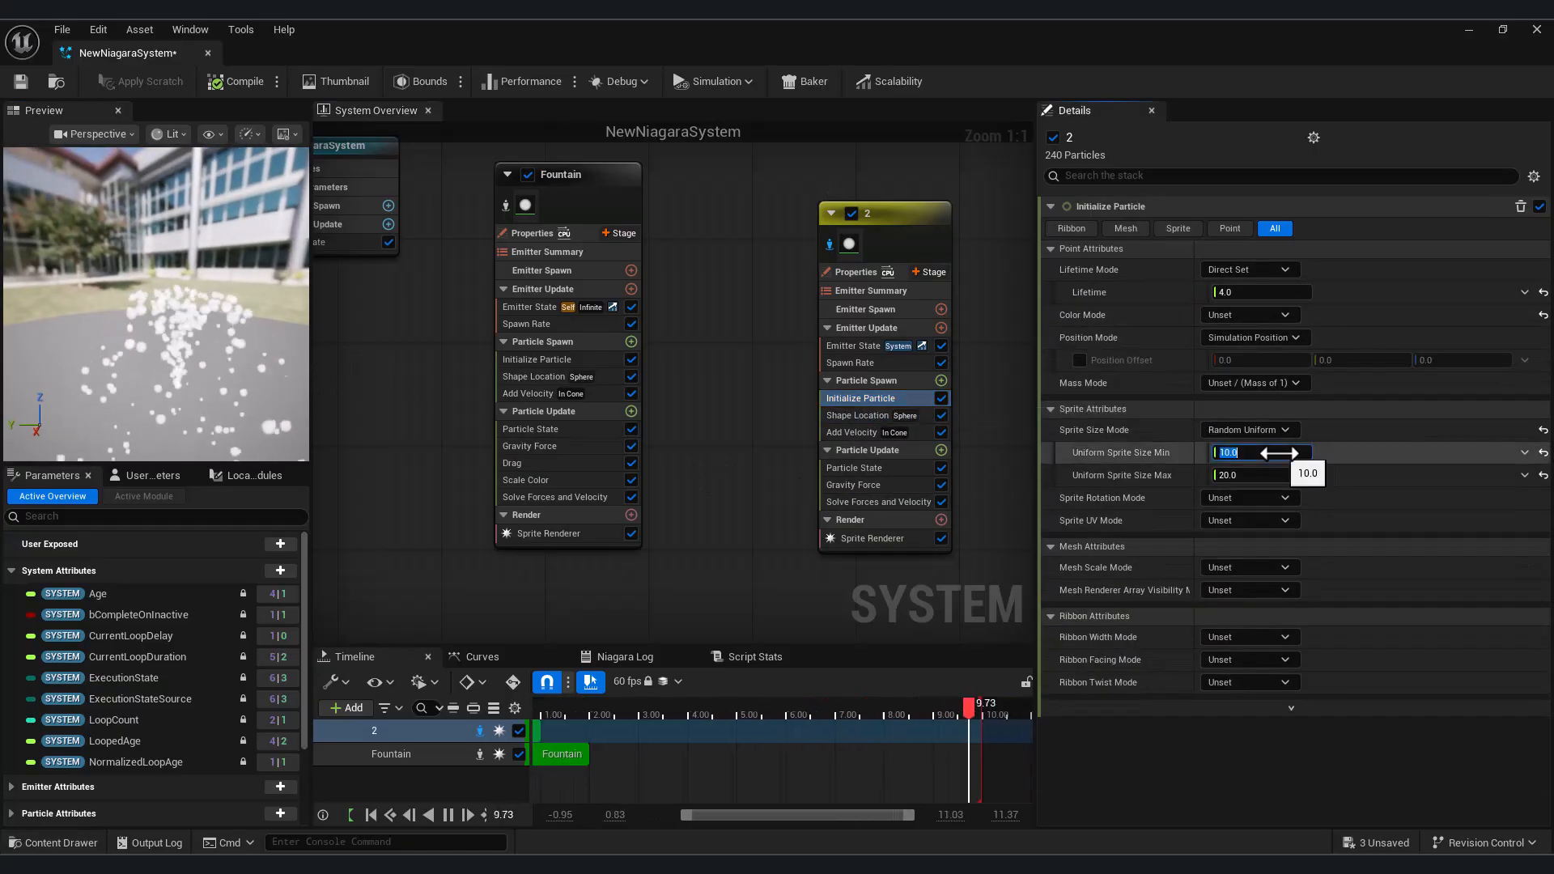
left_click(1270, 473)
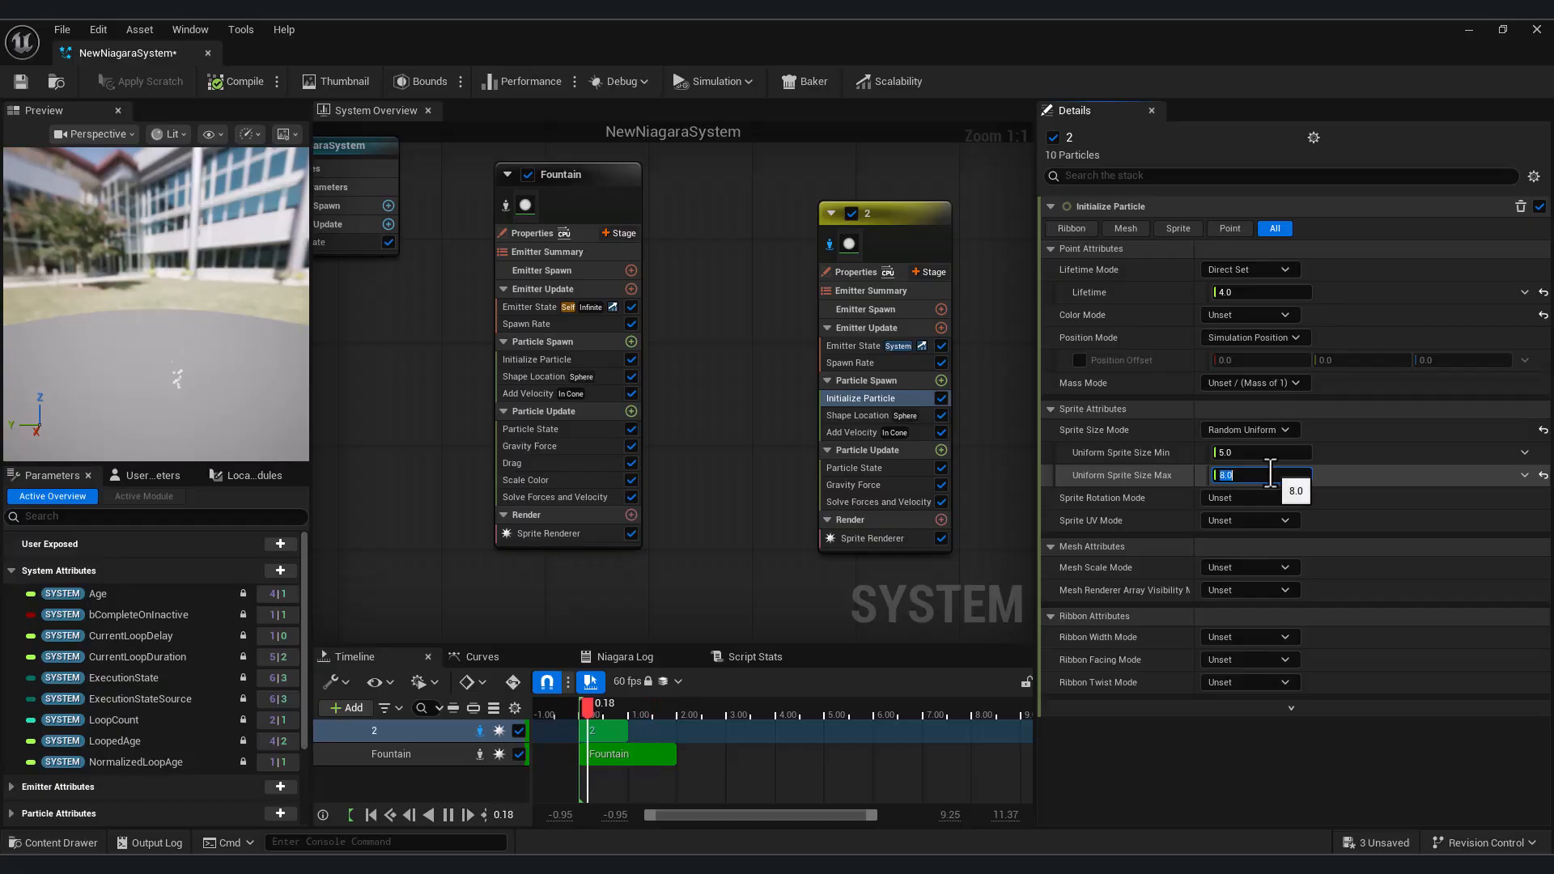
left_click_drag(179, 335, 185, 363)
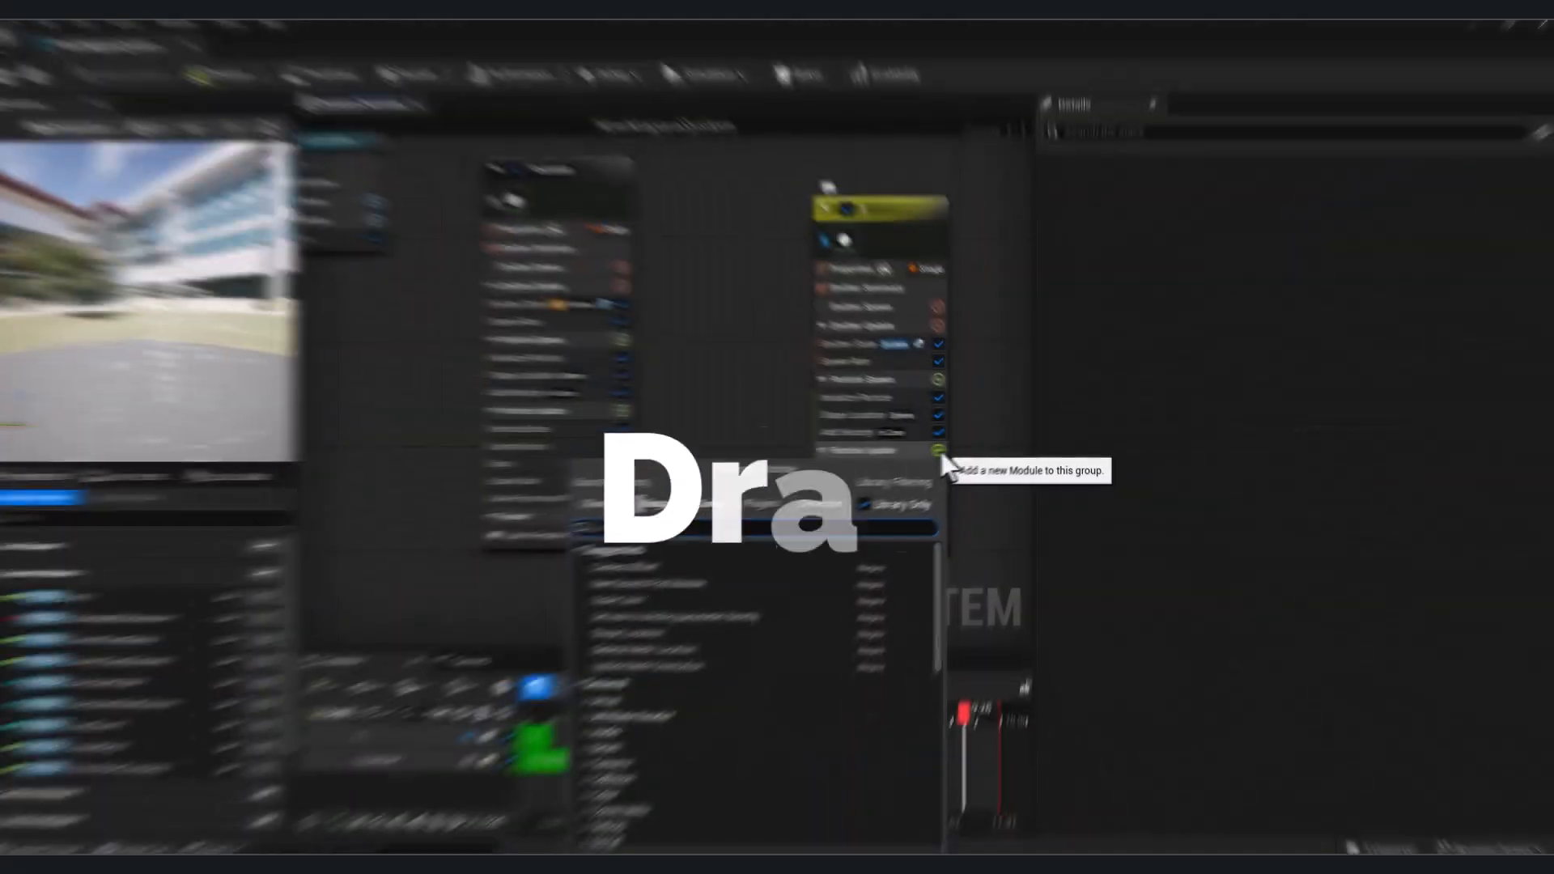
Add a Drag module to emitter 2's Particle Update group, disable Rotational Drag and set Drag to 0.1
type("dra")
left_click(643, 611)
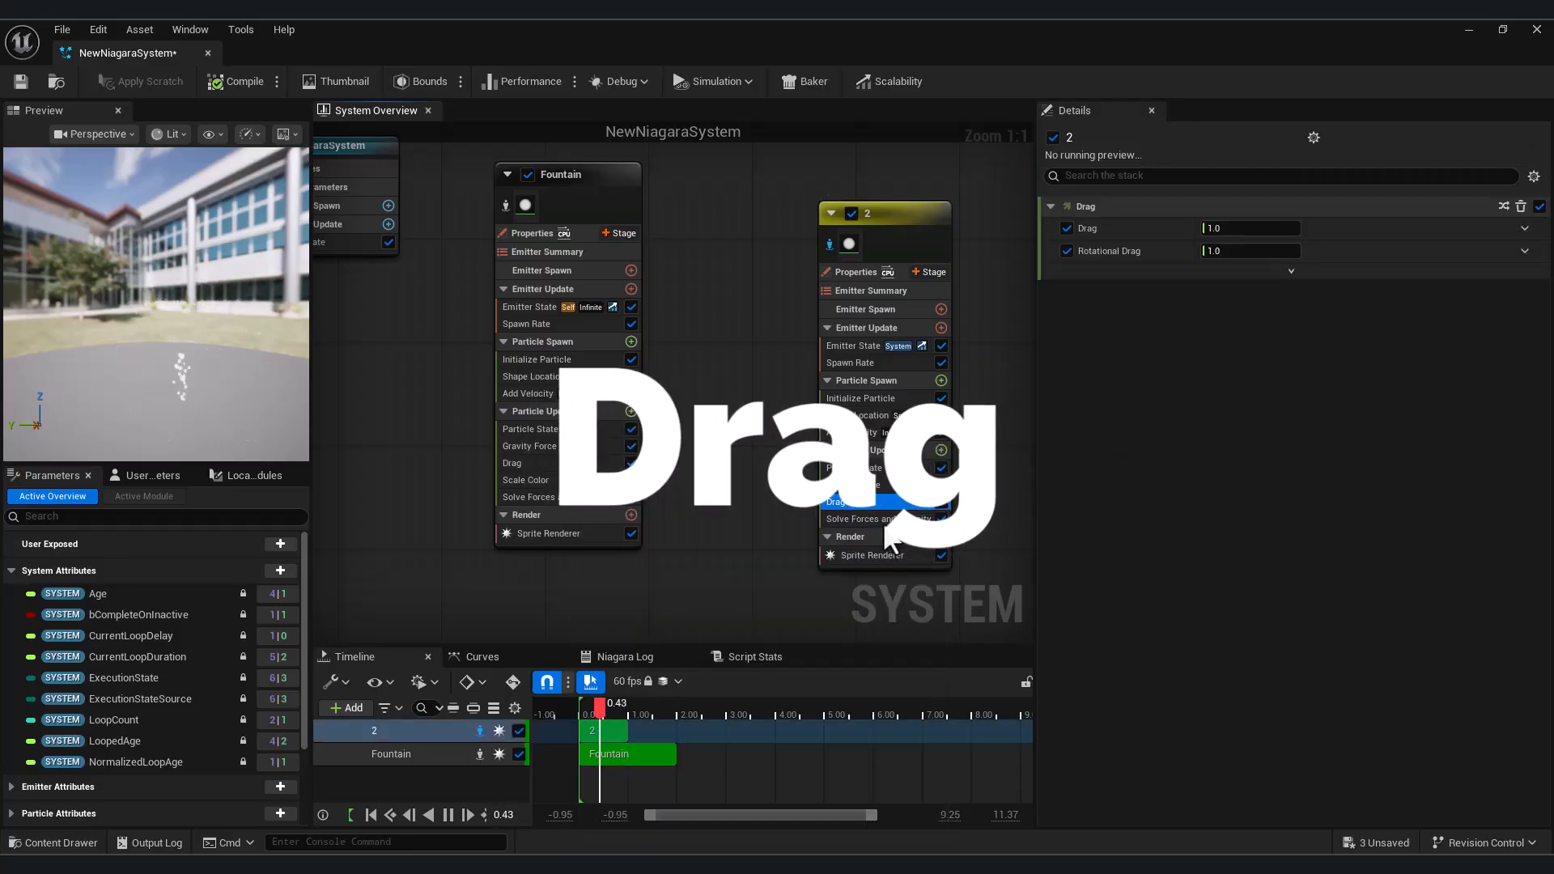
left_click(1067, 251)
left_click(1247, 228)
type("0.1")
key("Return")
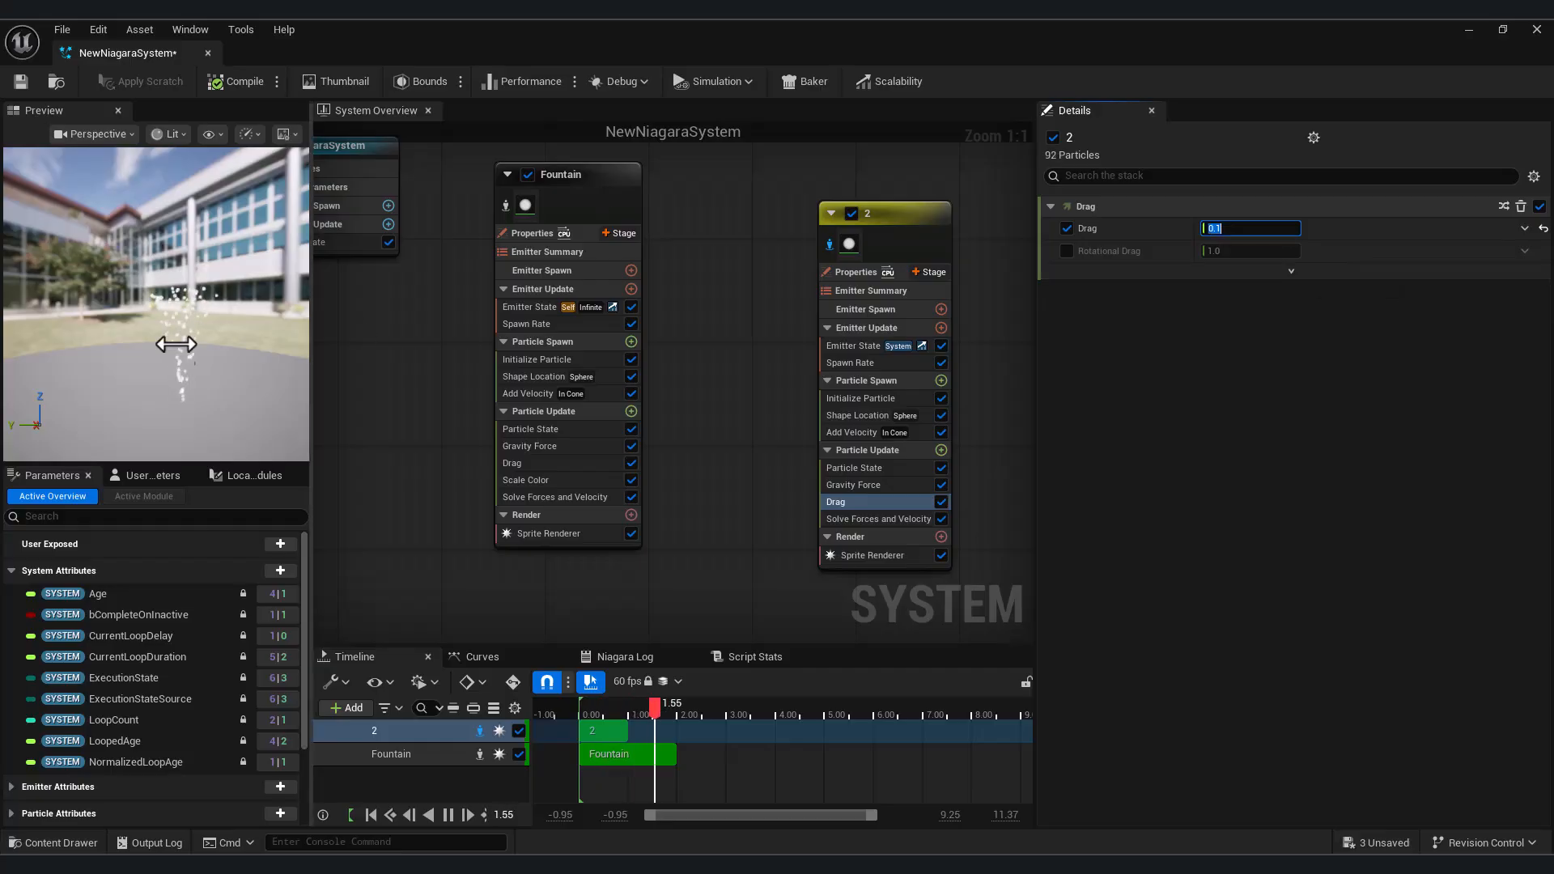
Raise the Drag value to 0.5 and inspect the particles in the preview
left_click(1253, 228)
type("0.5")
key("Return")
left_click_drag(217, 407, 178, 391)
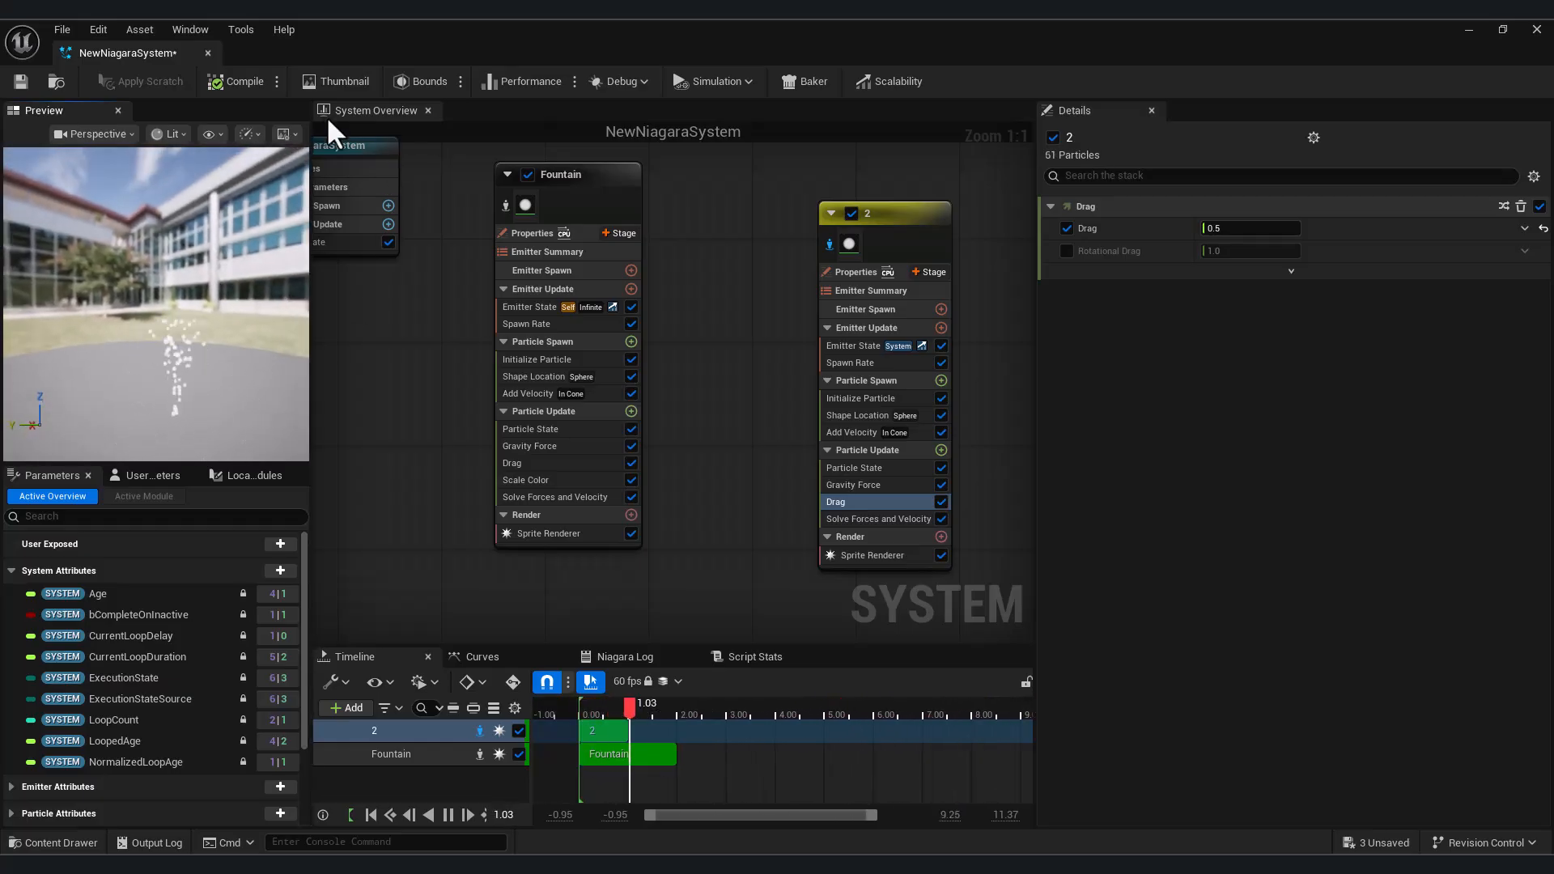
Find the Scale Color module and add it to emitter 2's Particle Update group
left_click(940, 450)
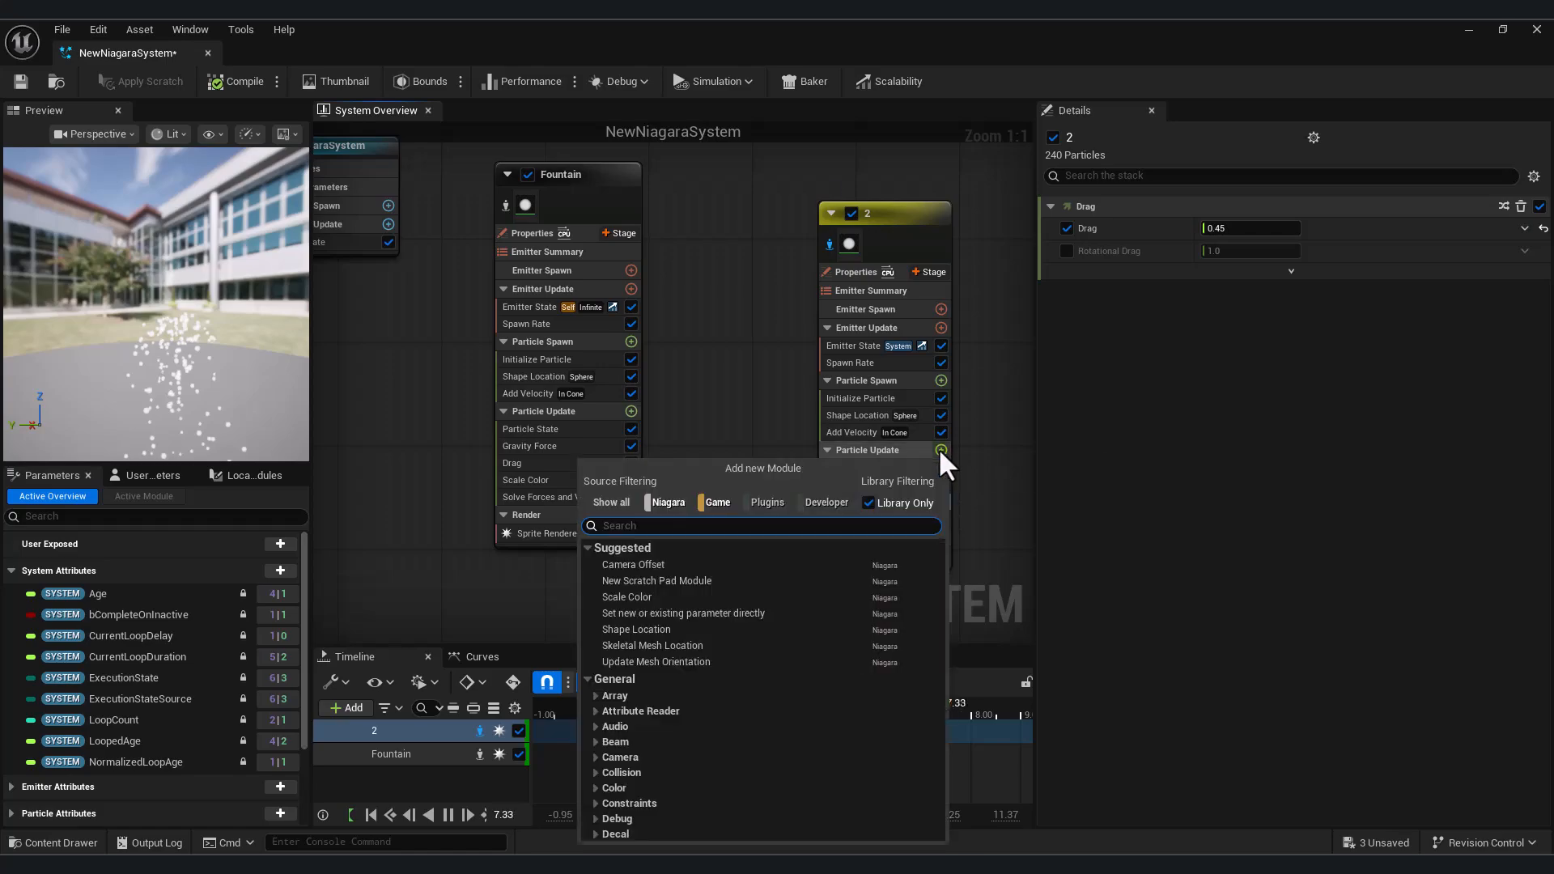
type("س")
key("BackSpace")
type("scale")
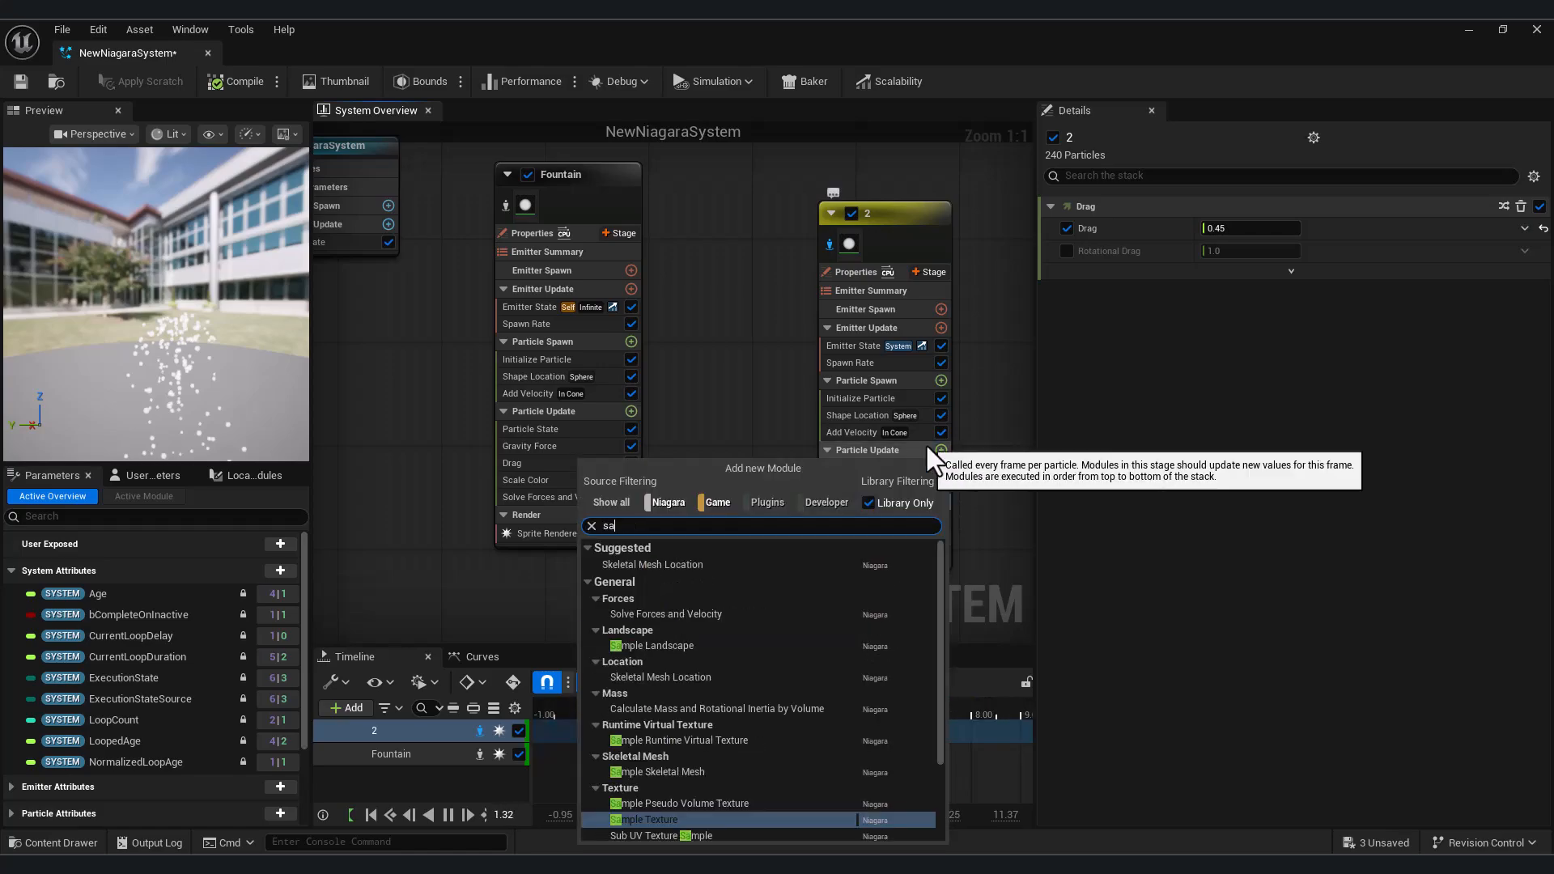
left_click(807, 567)
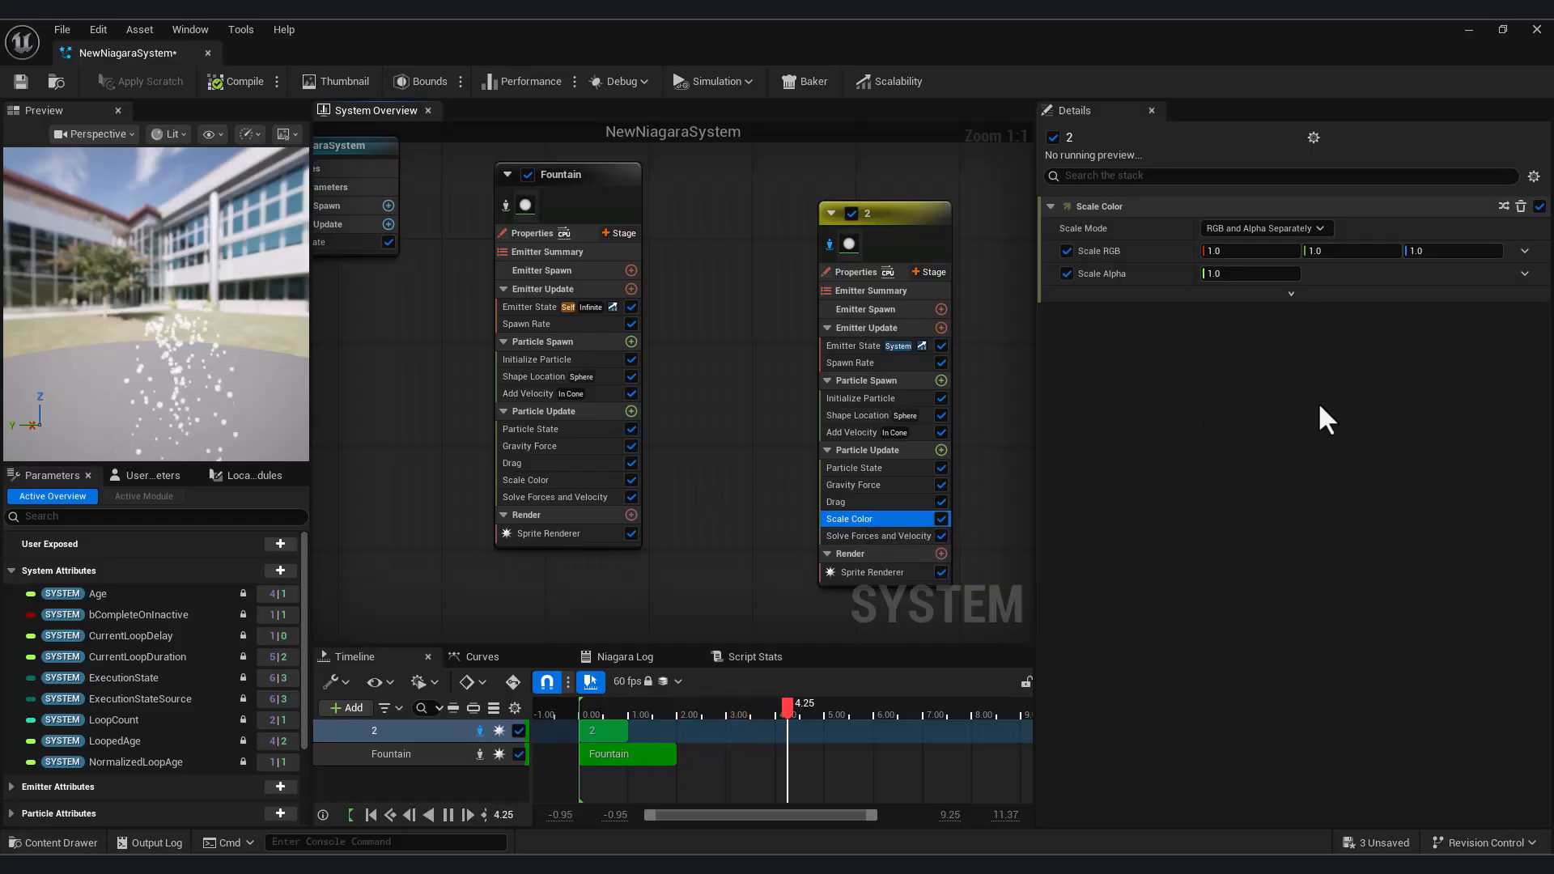
Drive Scale Alpha with Float from Curve and apply the linear descending curve template
left_click(1524, 273)
left_click(1276, 381)
left_click(1377, 326)
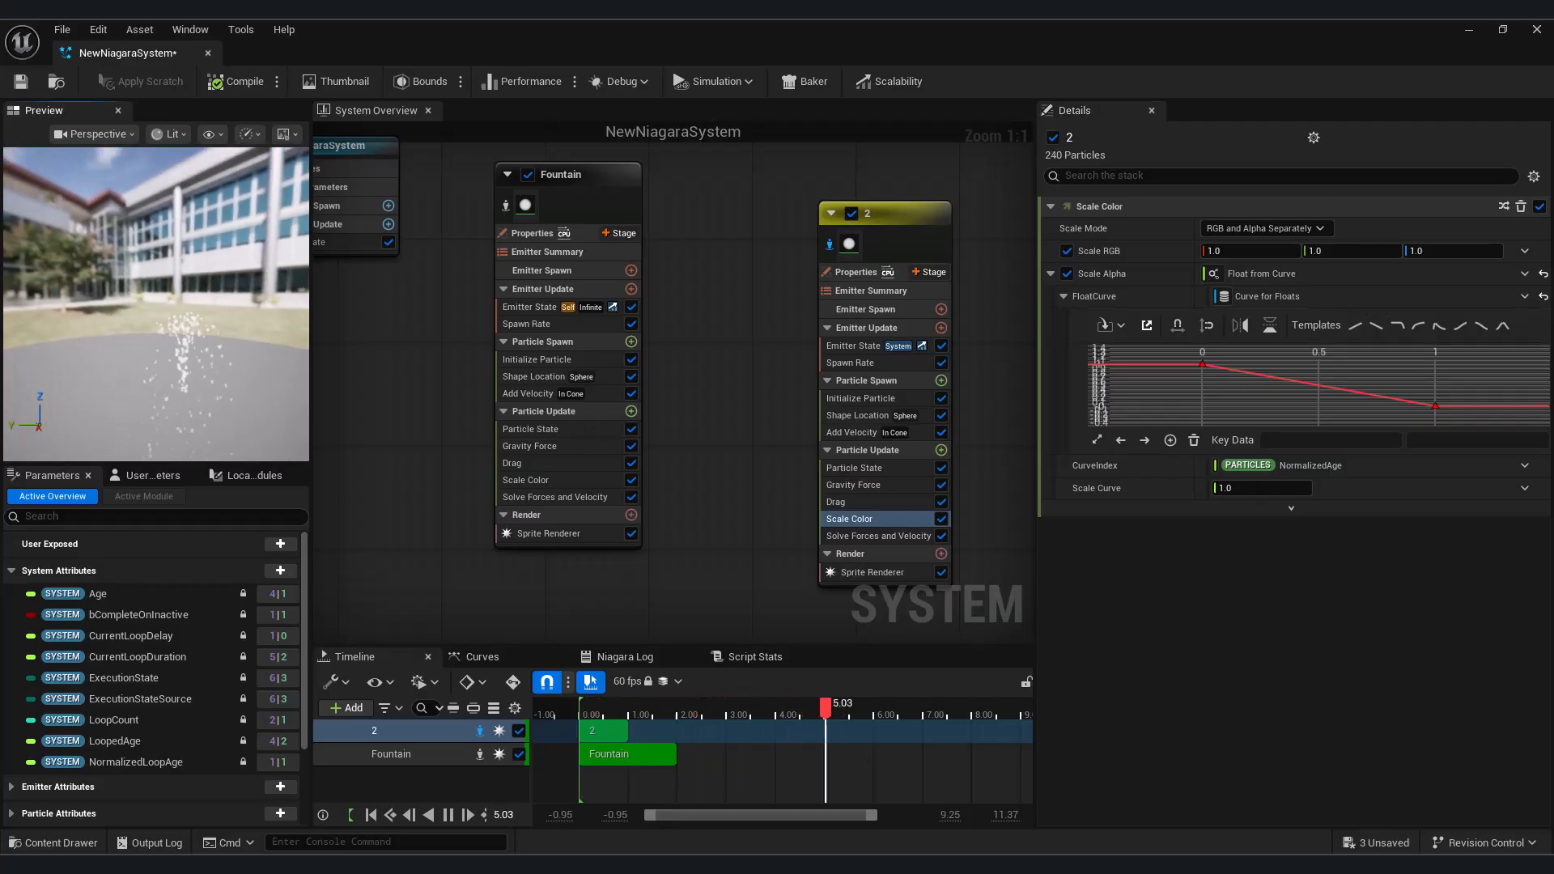
Set Initialize Particle's Color Mode to Random Range with a yellow Color Minimum and a mint green Color Maximum
left_click(867, 397)
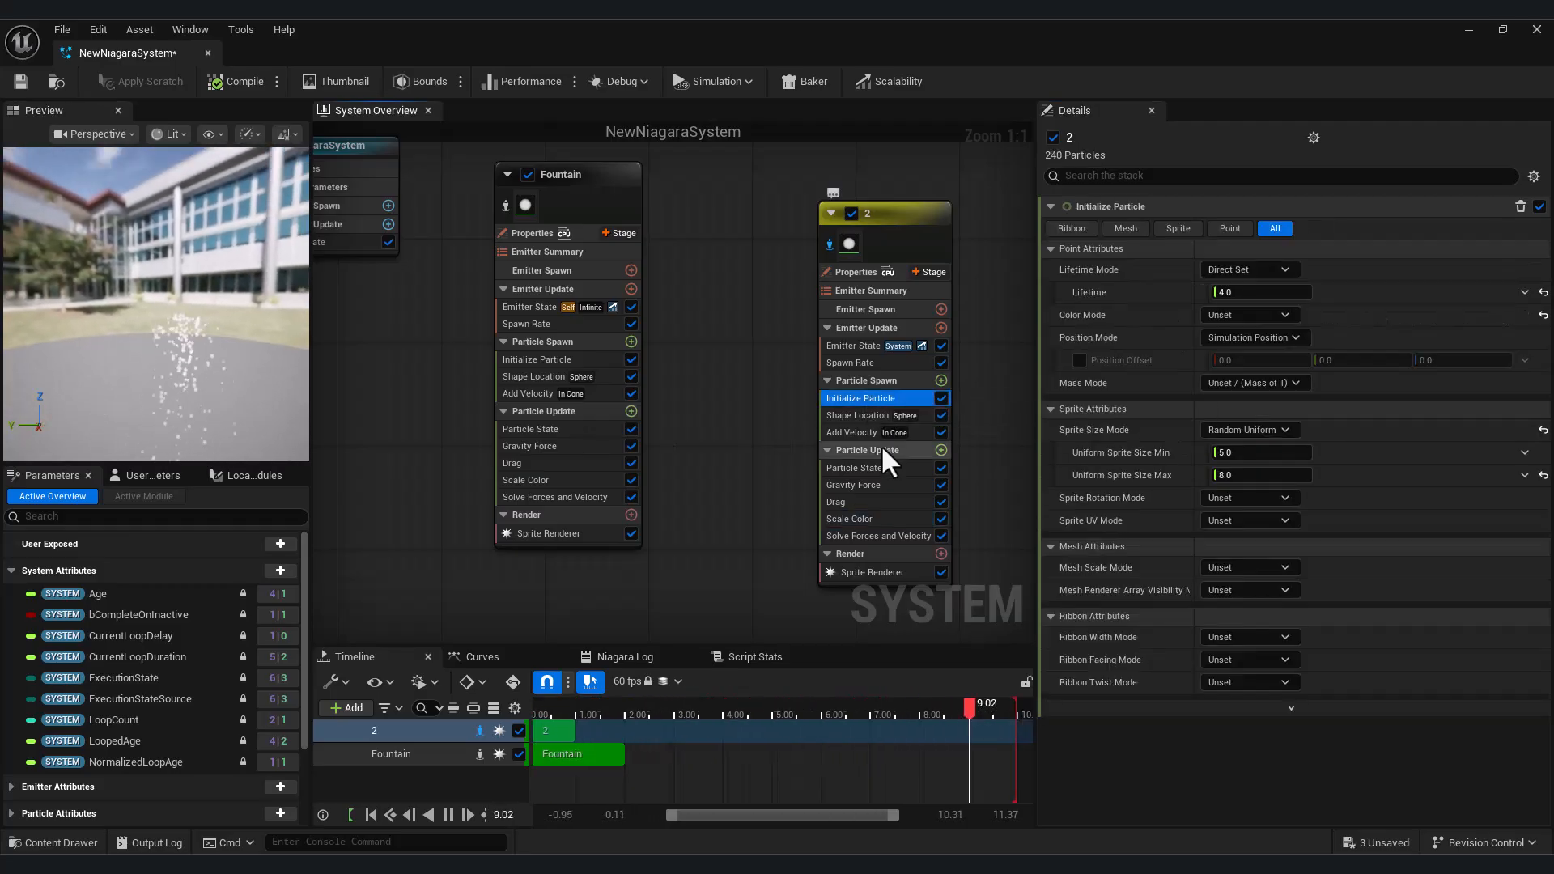
left_click(1277, 315)
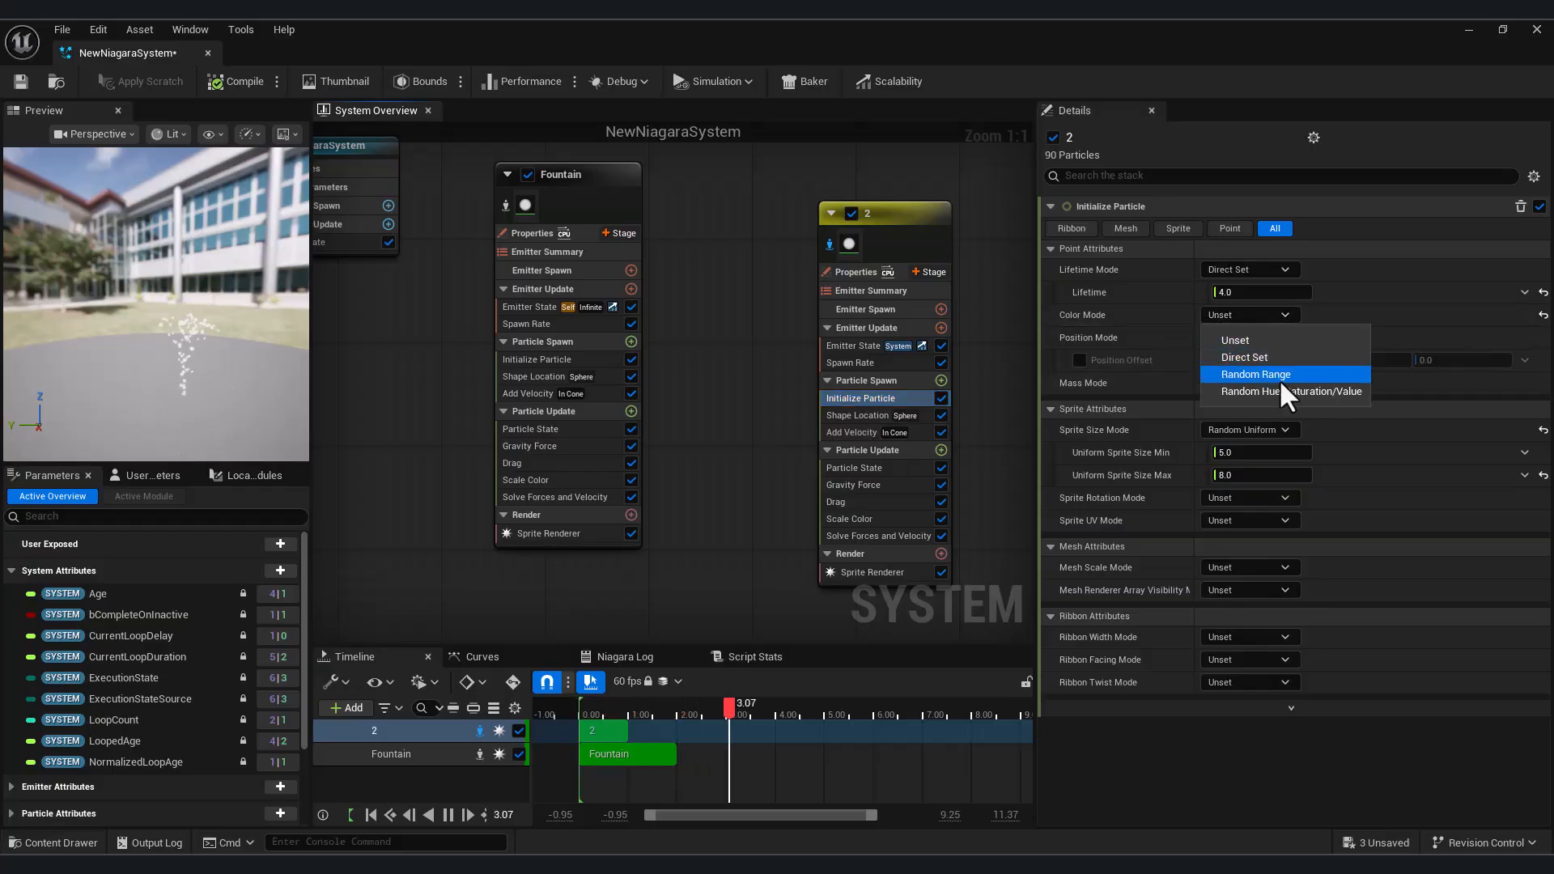
left_click(1277, 376)
left_click(1260, 338)
left_click(1007, 530)
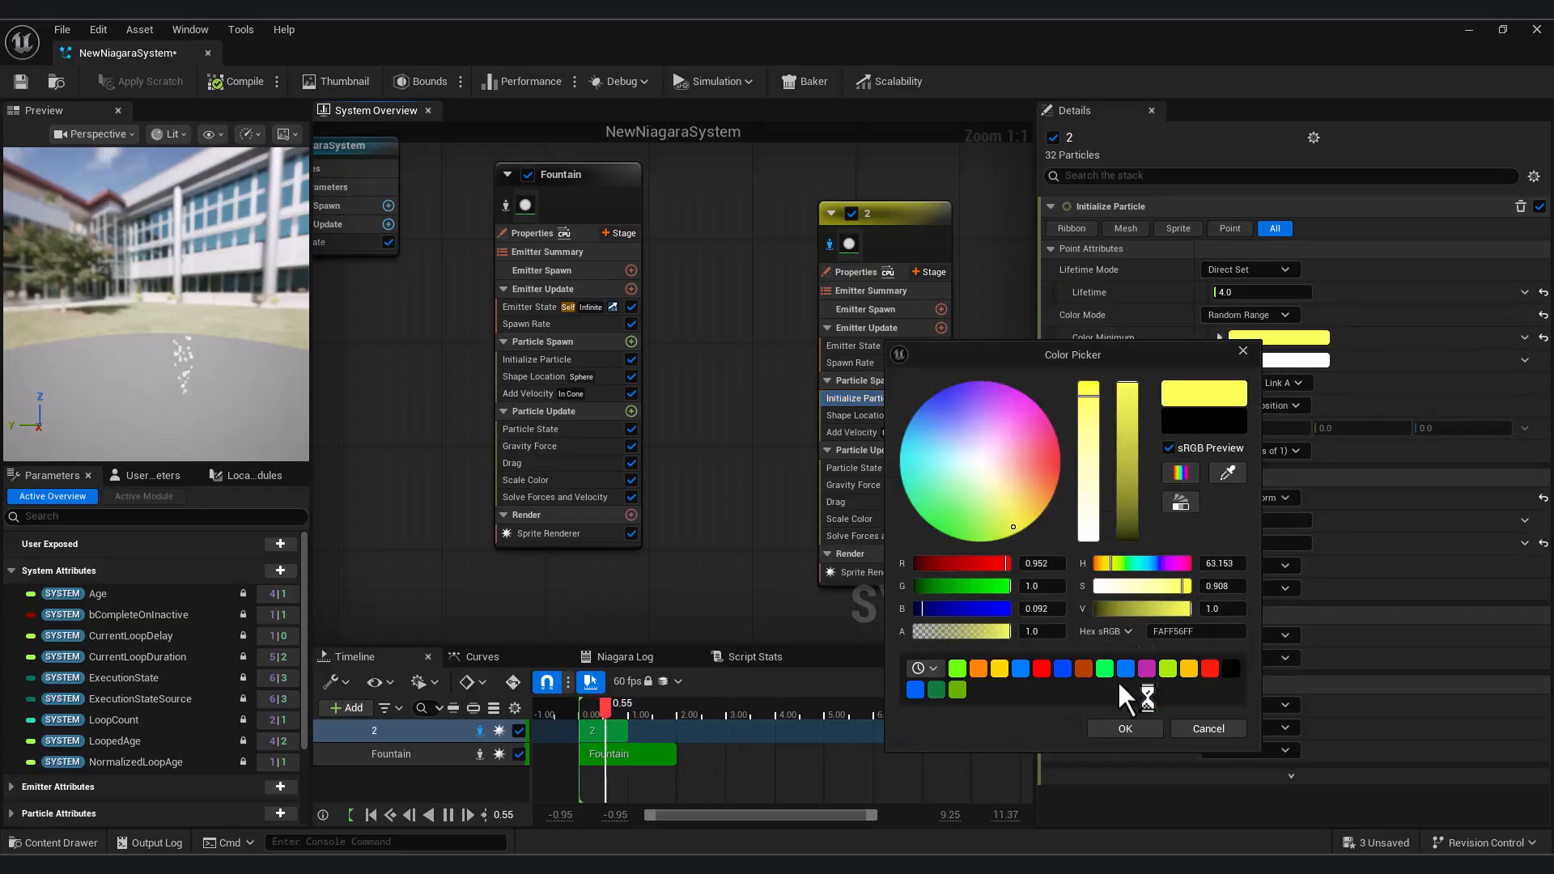
left_click(1125, 729)
left_click(1278, 360)
left_click(975, 531)
left_click(1172, 751)
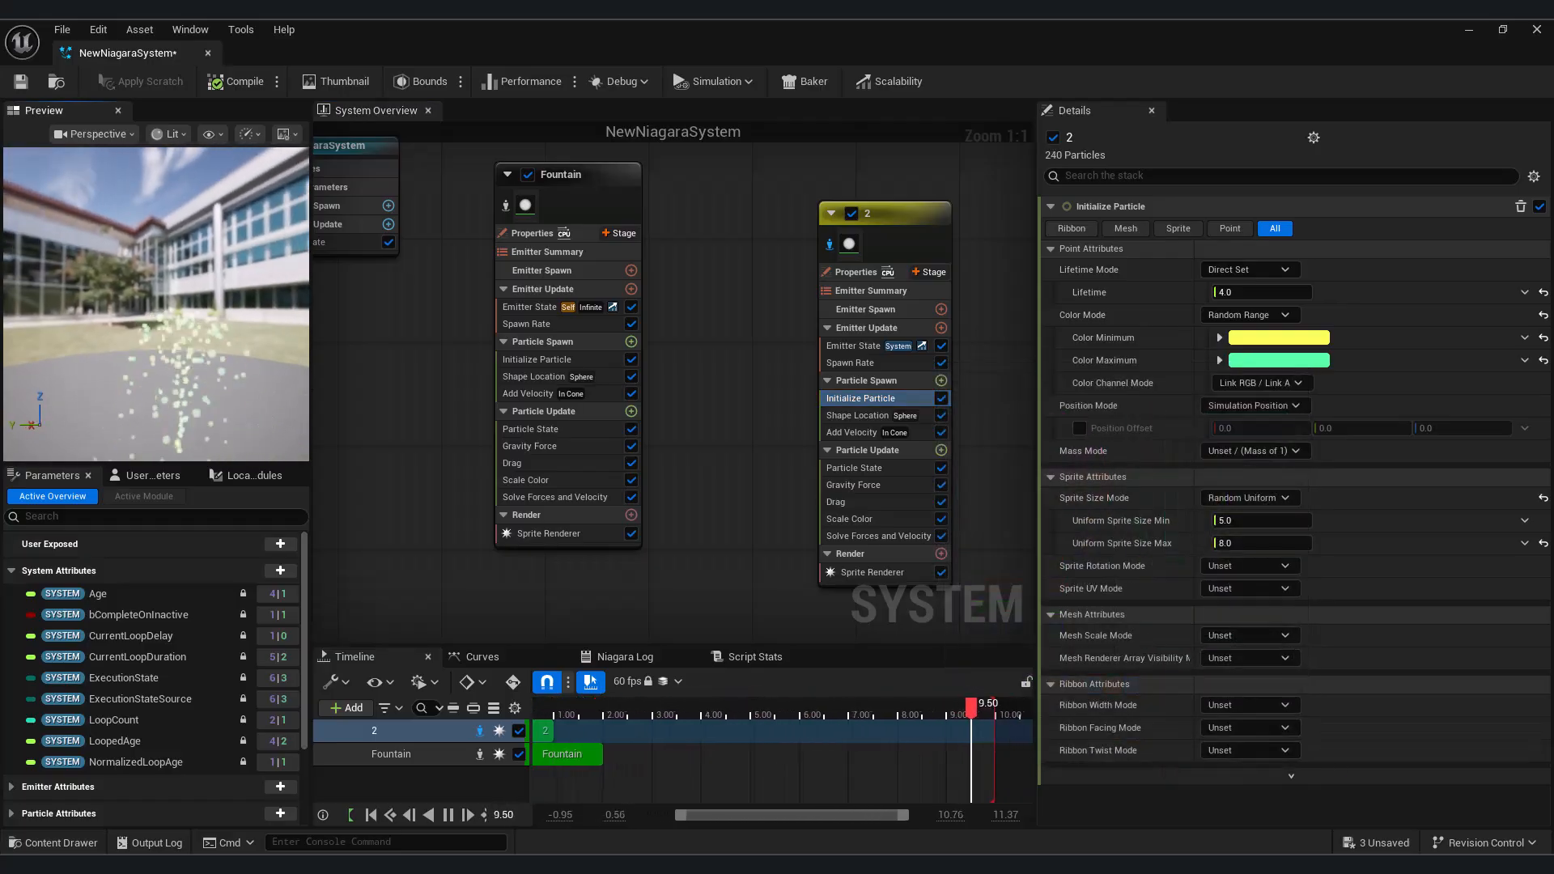
Minimize the Niagara editor and place NewNiagaraSystem from the Niagara content folder on the level floor
left_click(1467, 32)
left_click(56, 842)
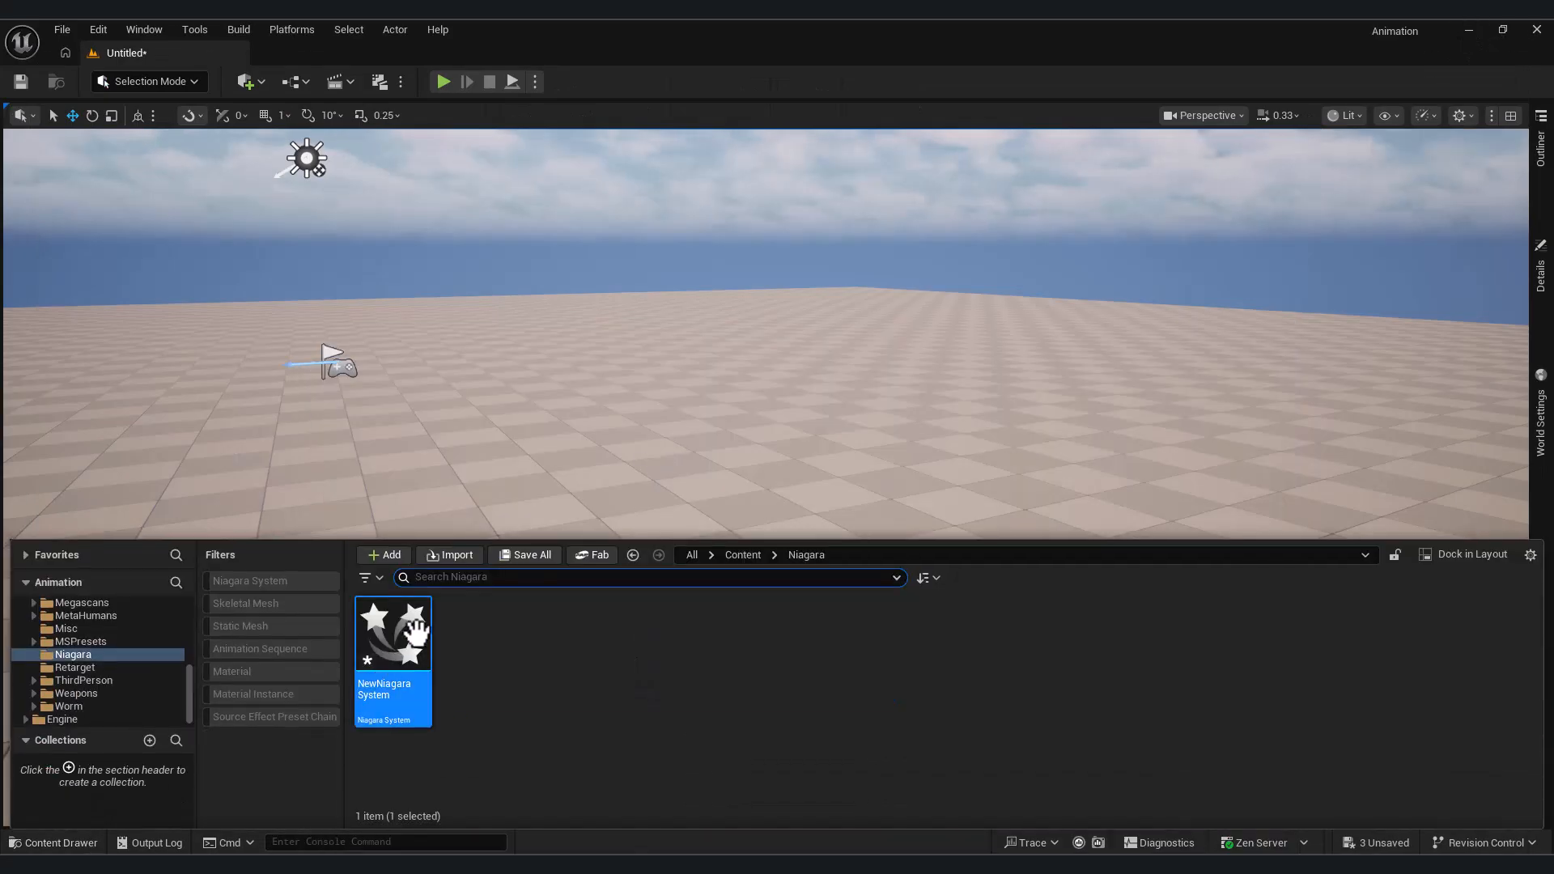
left_click_drag(395, 635, 508, 472)
right_click_drag(508, 472, 591, 462)
key("w")
key("a")
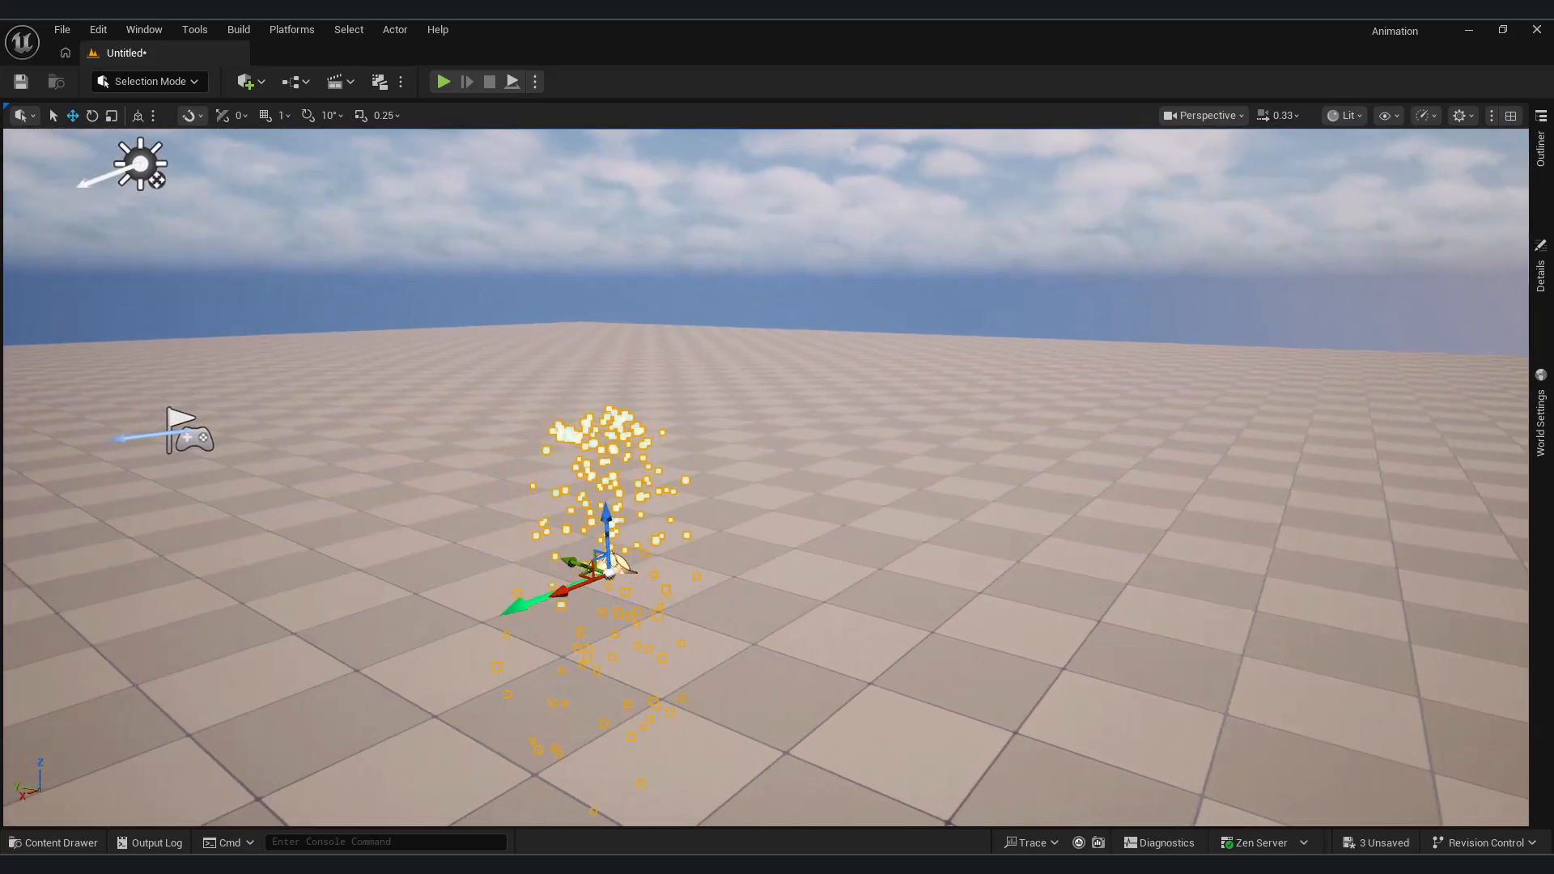
Bring back the Niagara editor as a smaller floating window beside the particles in the level
mouse_move(939, 864)
left_click(1013, 812)
left_click(1504, 32)
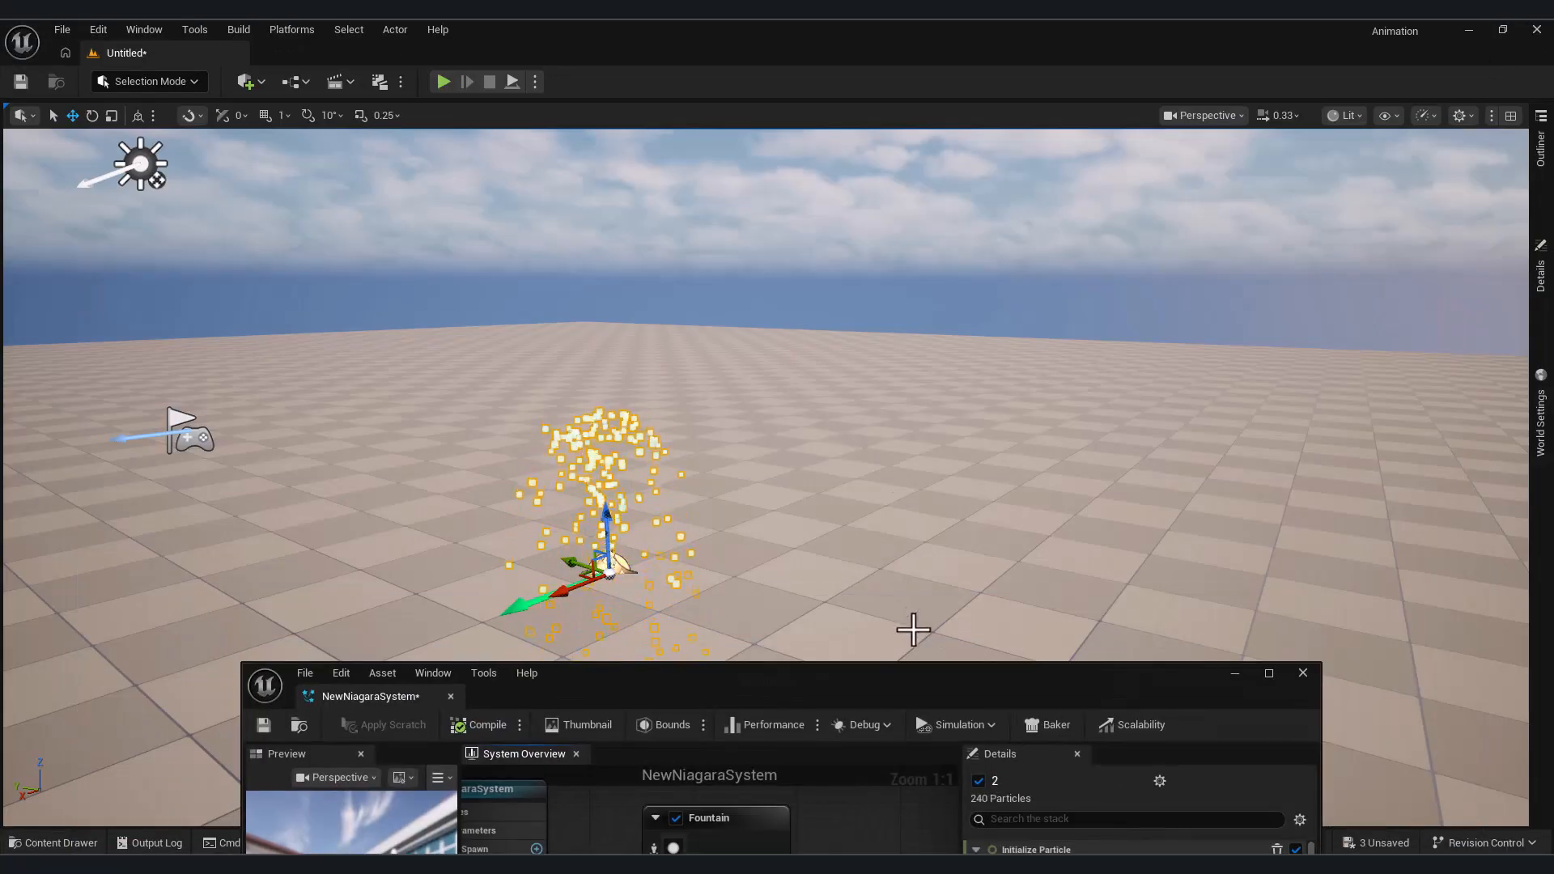
left_click_drag(926, 673, 1228, 184)
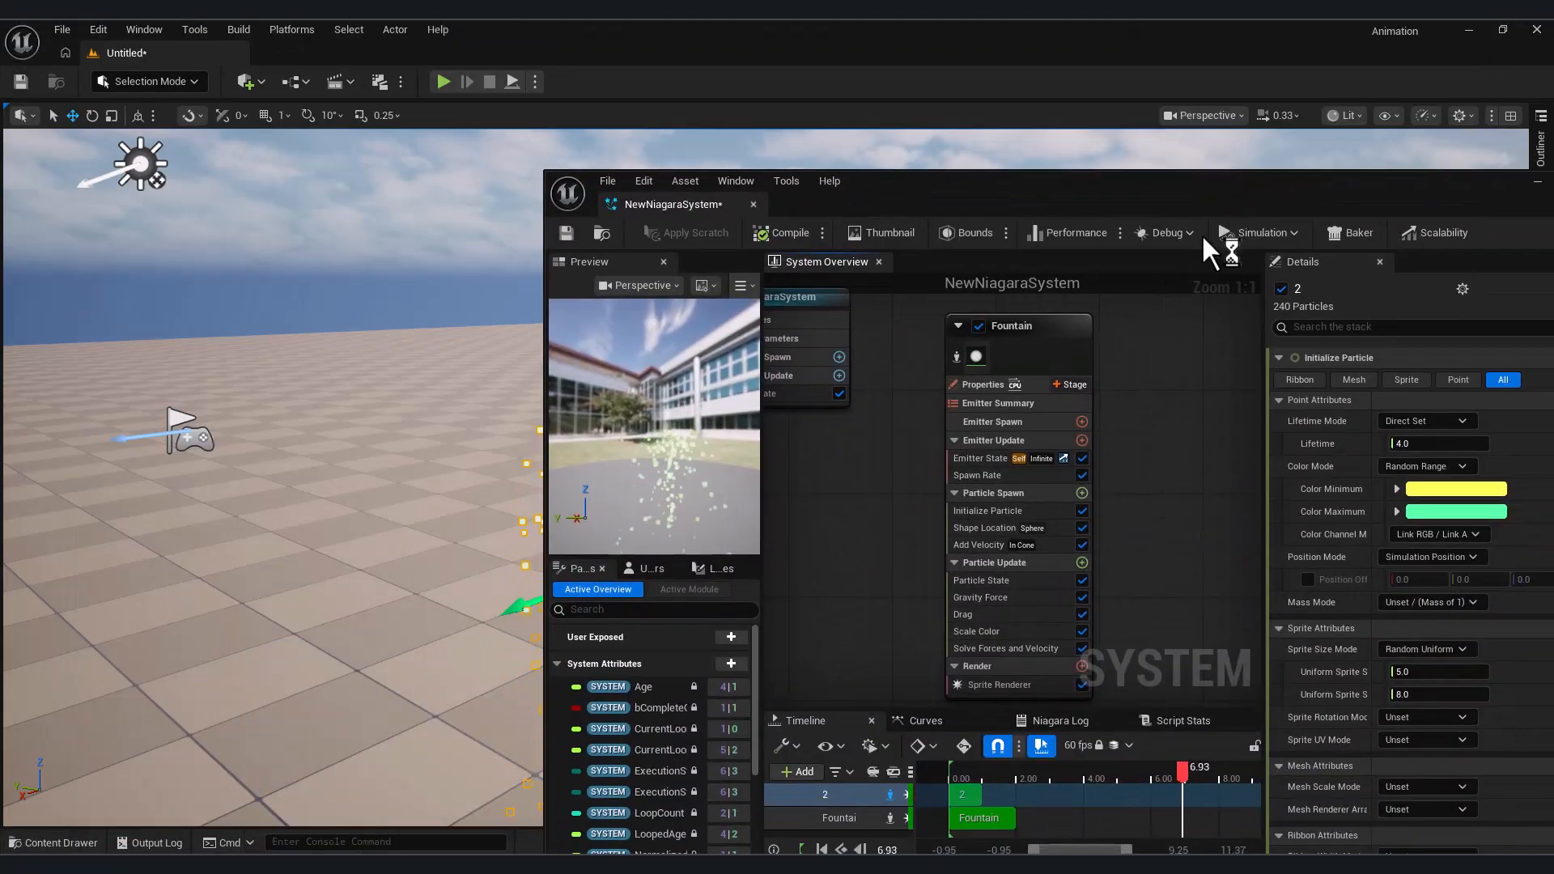
left_click_drag(544, 542, 565, 542)
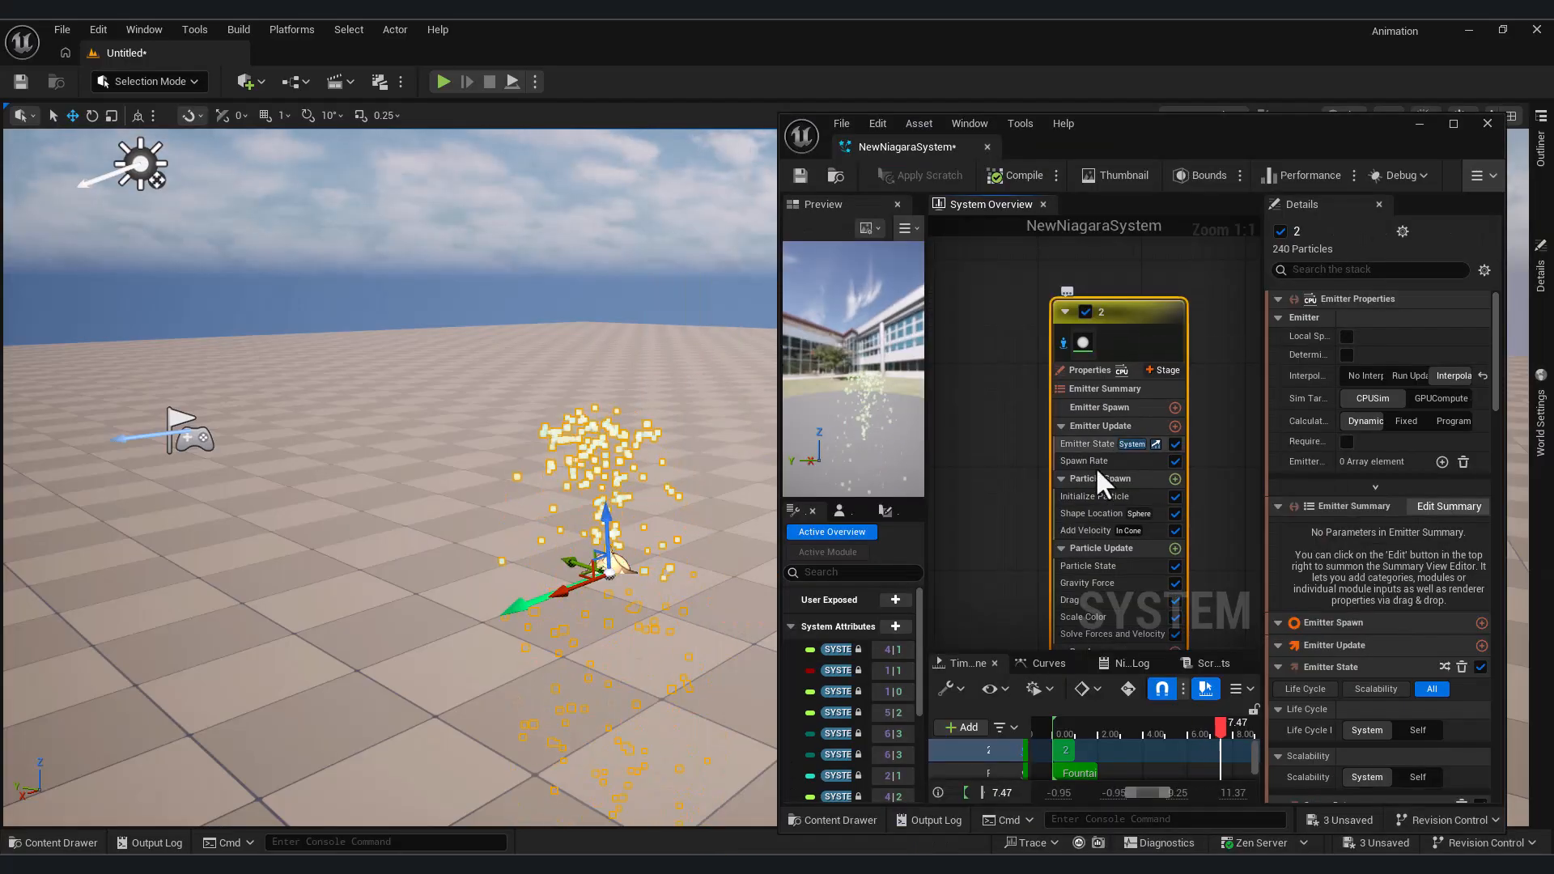
Set emitter 2's SpawnRate to 200
left_click(1095, 465)
left_click(1377, 322)
type("200")
key("Return")
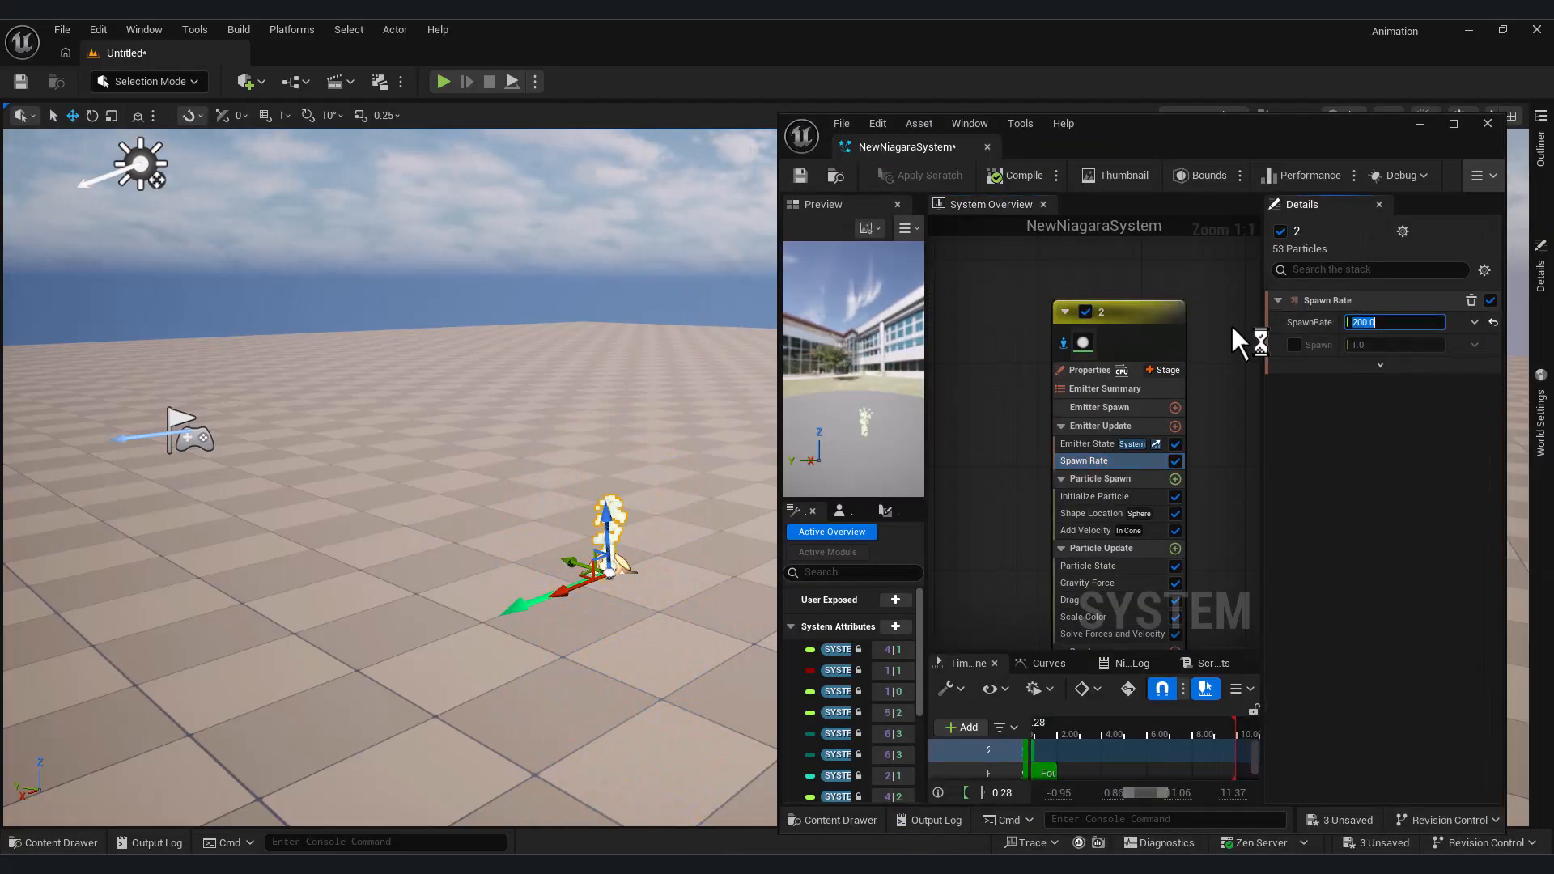
Set the Initialize Particle Lifetime of emitter 2 to 8
right_click_drag(1205, 485, 1190, 405)
left_click(1091, 416)
left_click(1372, 406)
type("8")
key("Return")
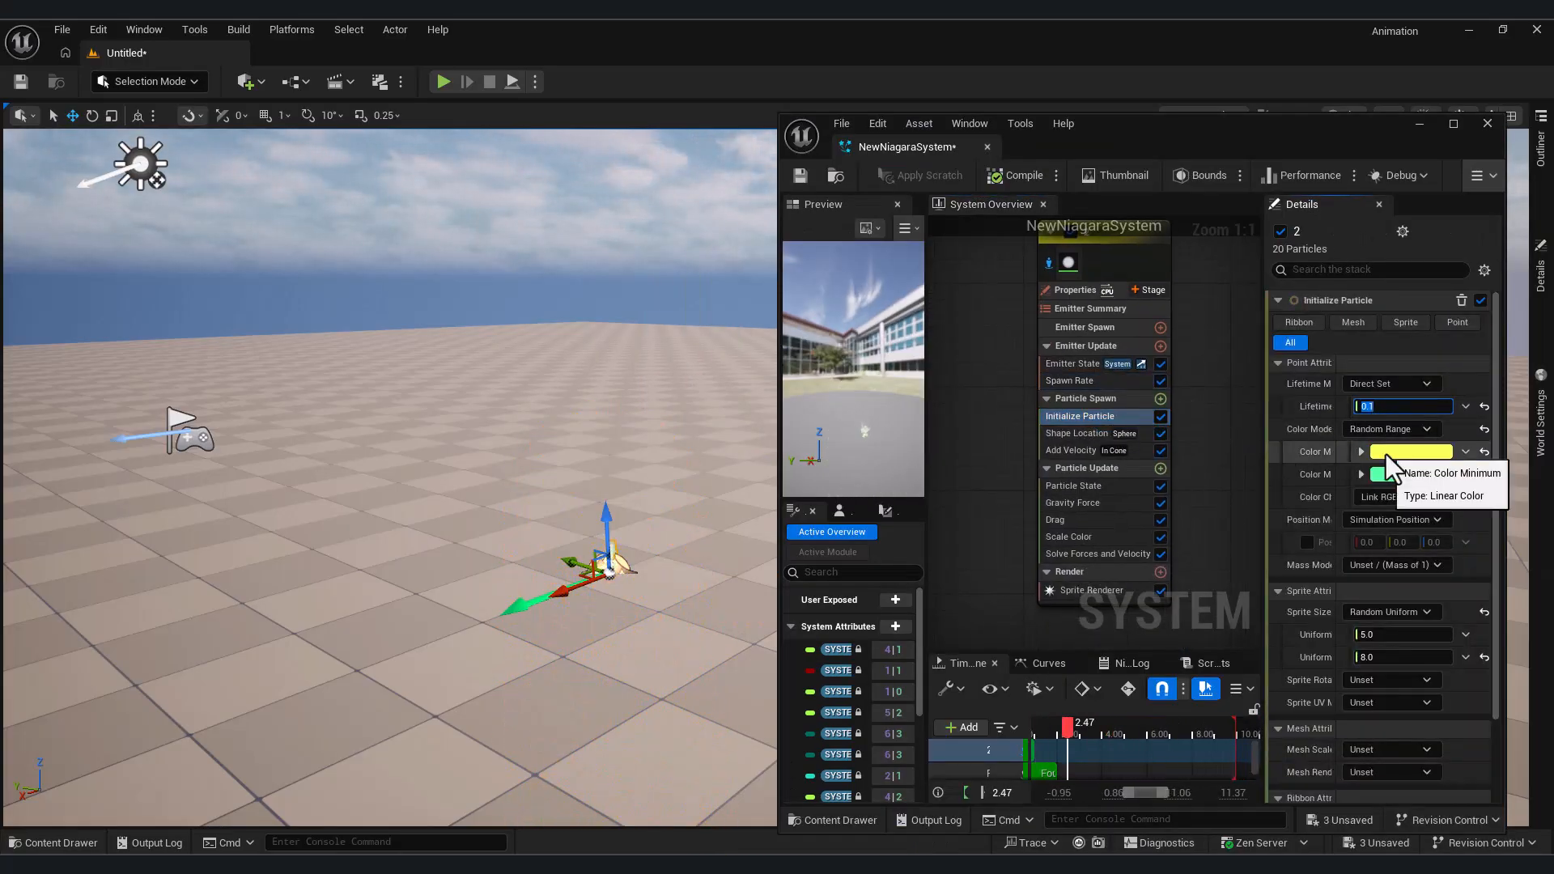
Set the Uniform Sprite Size minimum to 10 and maximum to 30, and inspect the particles in the level
left_click(1404, 634)
type("10")
key("Return")
left_click(1387, 660)
type("30")
key("Return")
mouse_move(595, 668)
right_mouse_down()
mouse_move(648, 670)
mouse_move(616, 668)
right_mouse_up()
left_click(595, 667)
scroll(1415, 633, "down", 5)
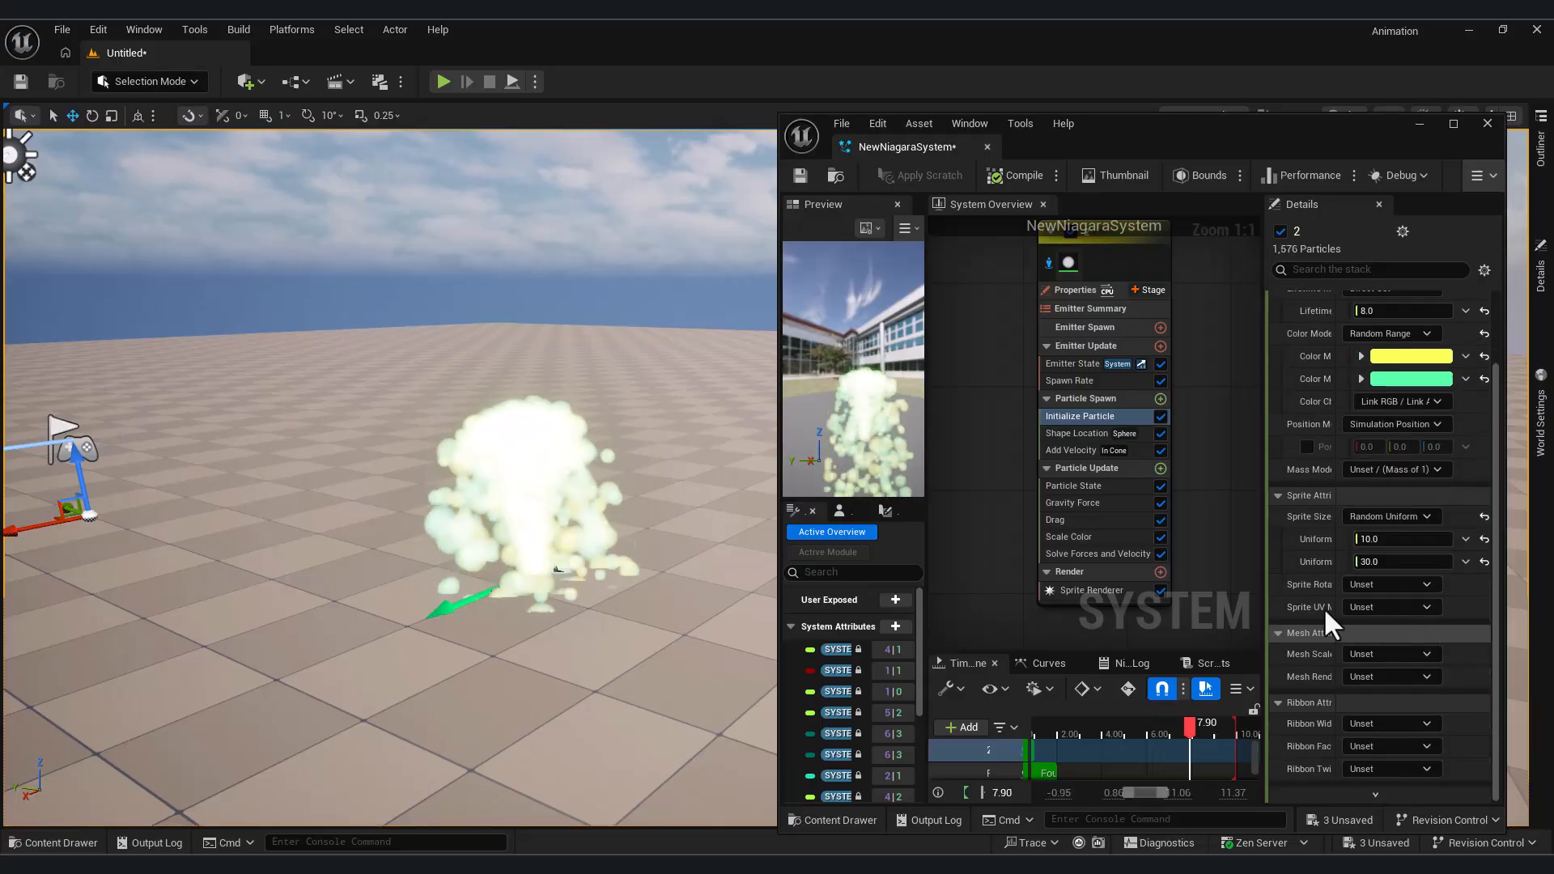
Set the Shape Location Sphere Radius to 30 and open the Add Velocity module's settings
left_click(1076, 434)
left_click(1408, 406)
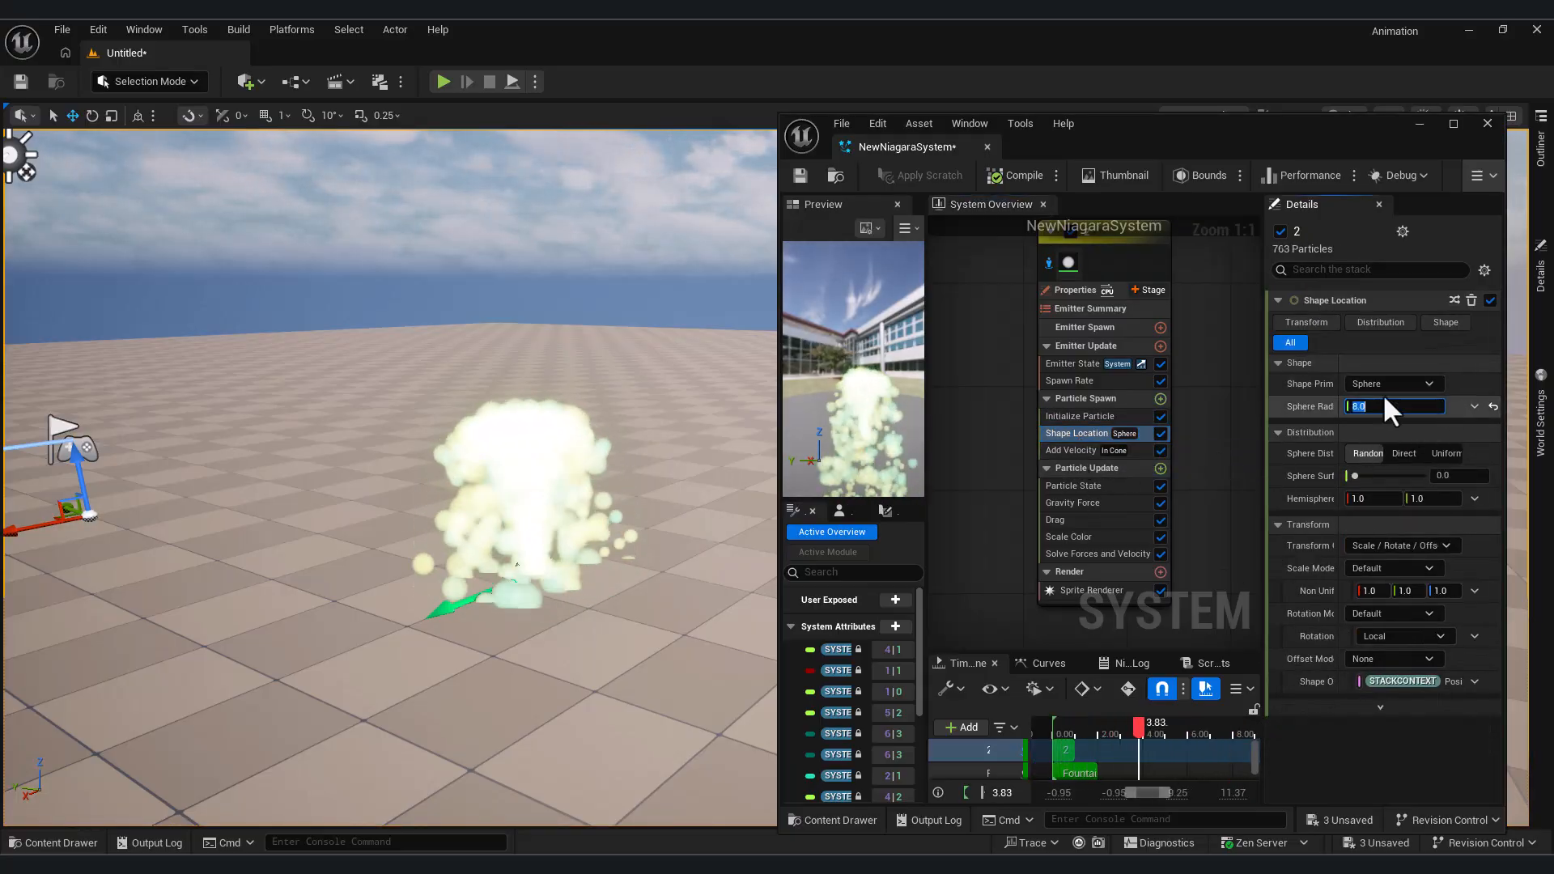
type("30")
key("Return")
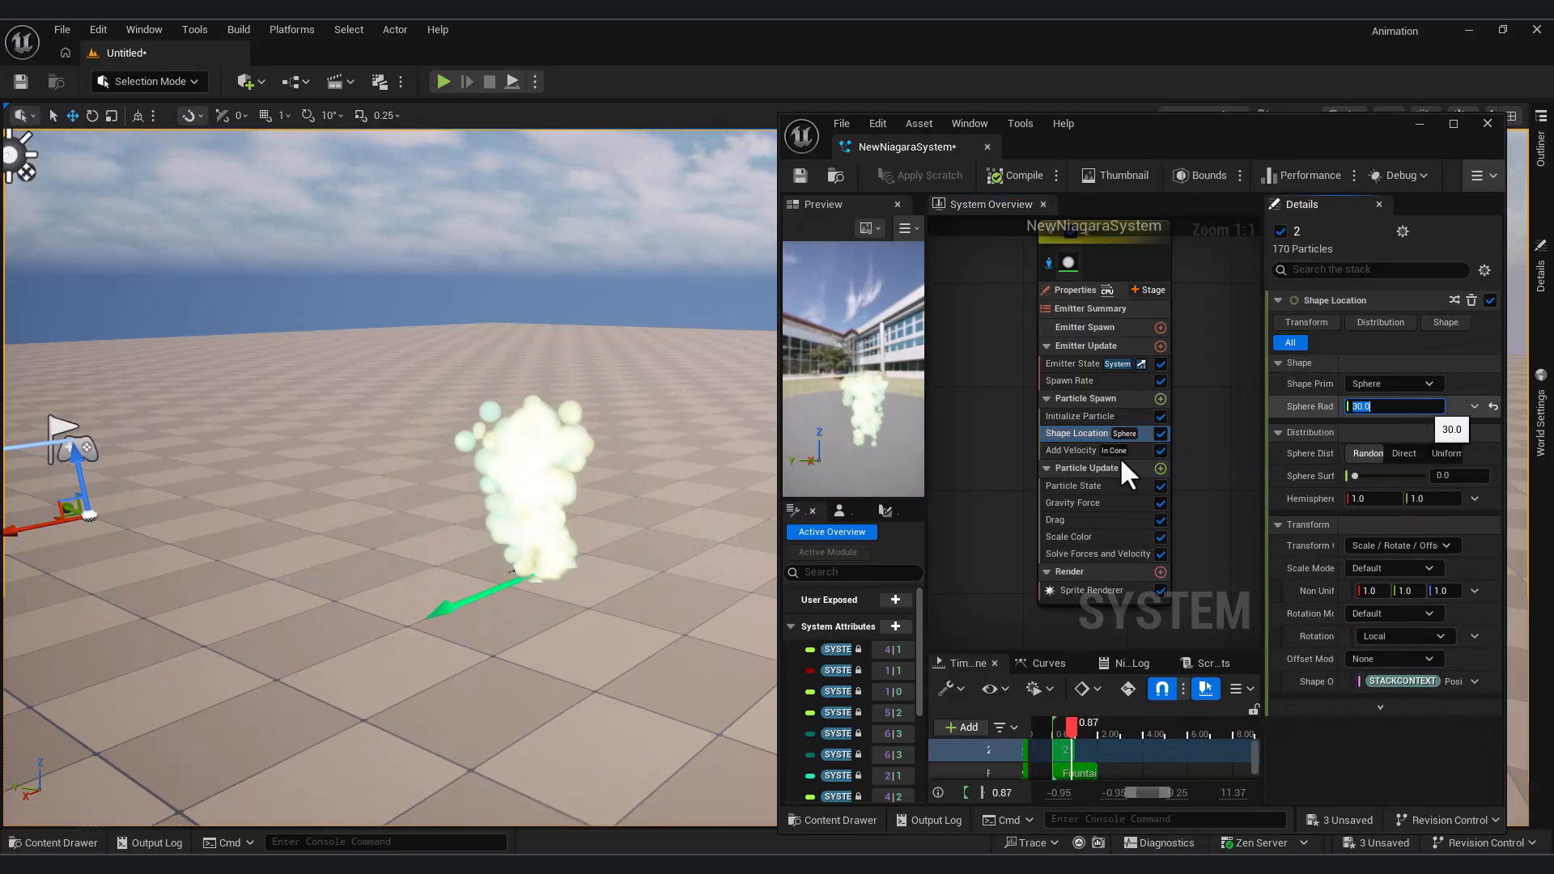
left_click_drag(1262, 430, 1264, 430)
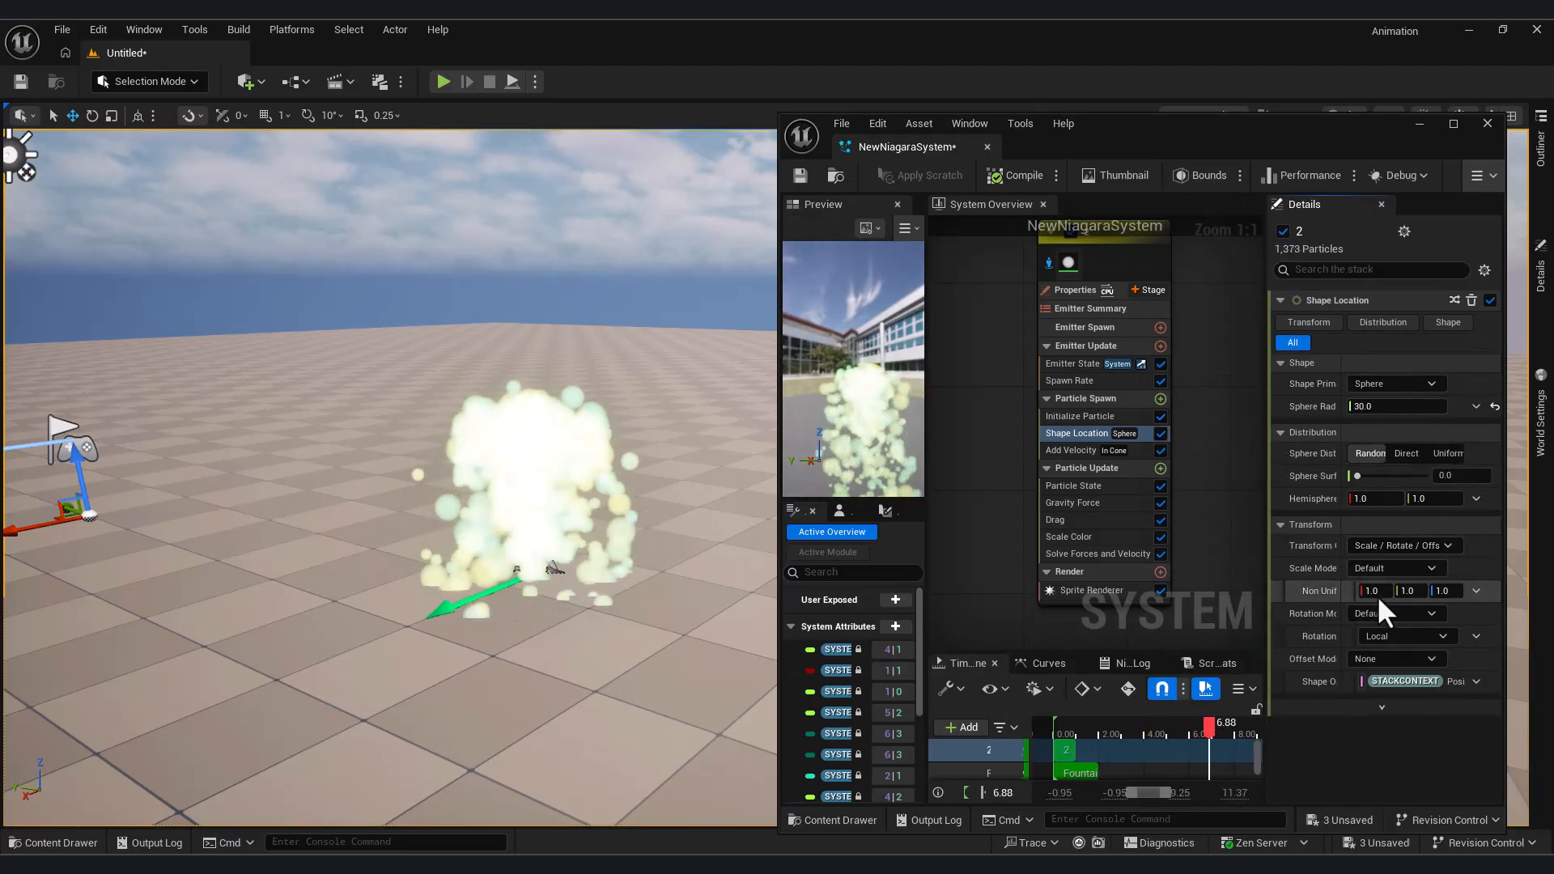
left_click(1070, 450)
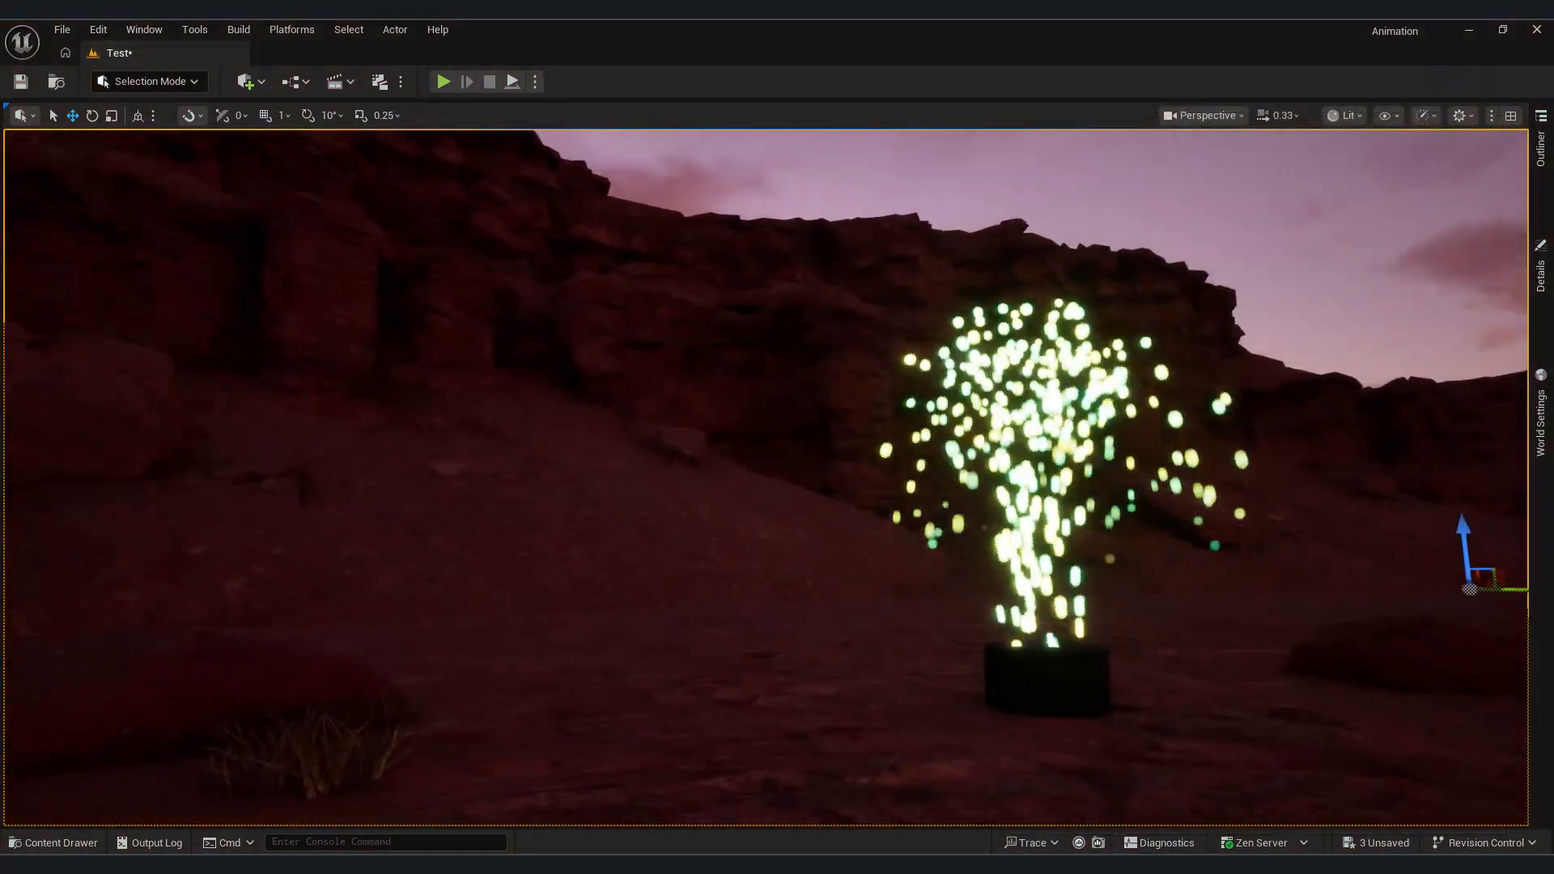
Return to the Niagara editor and change Shape Location's Shape Primitive to Torus with a Large Radius of 200
mouse_move(622, 243)
right_mouse_down()
mouse_move(639, 245)
mouse_move(622, 244)
right_mouse_up()
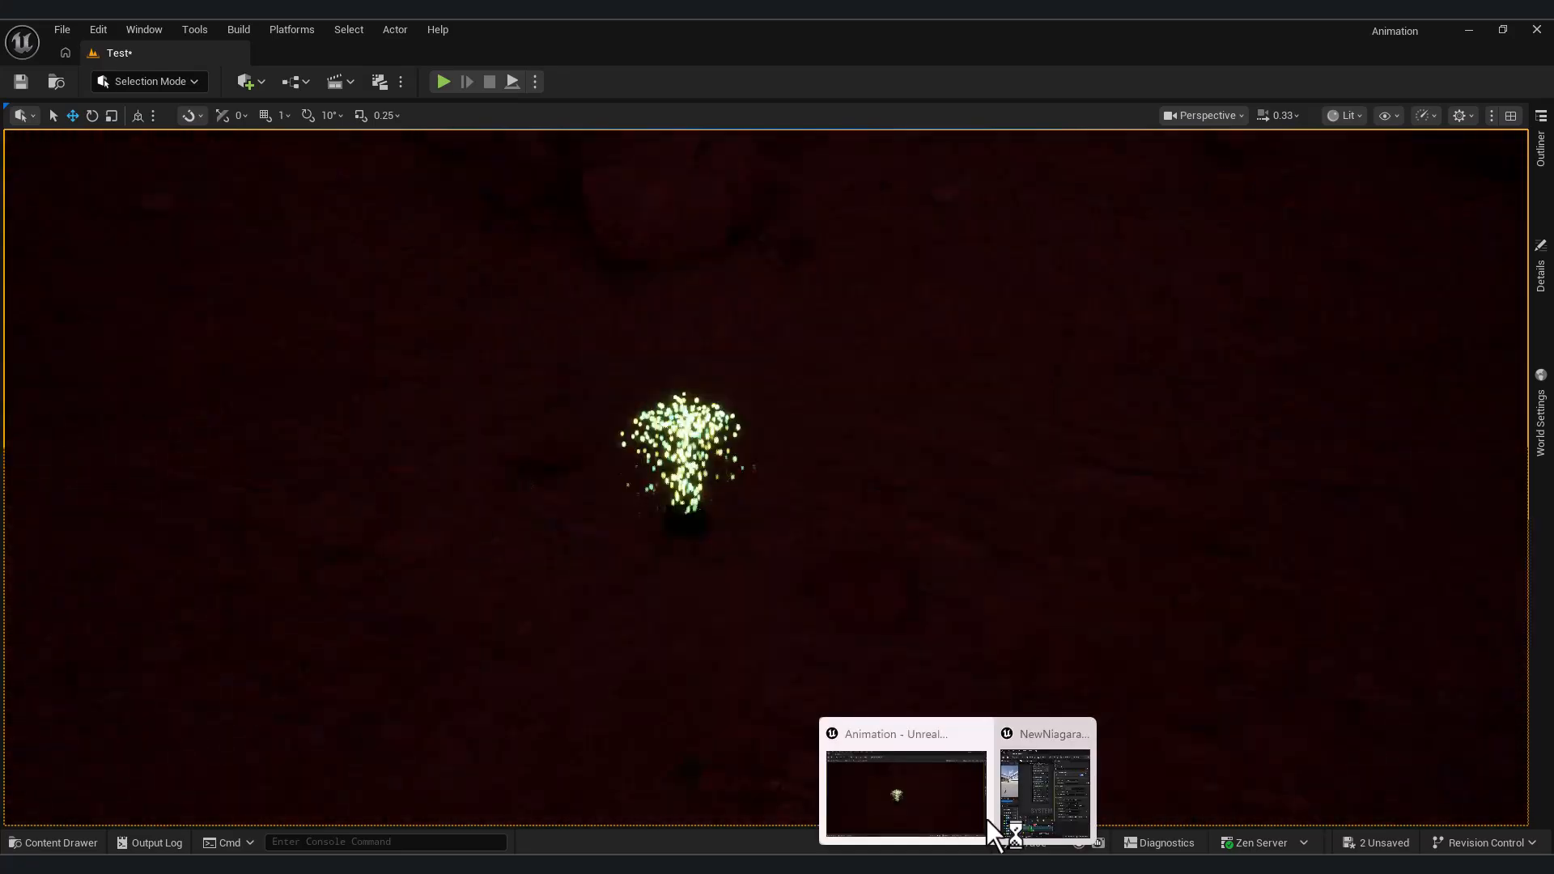
left_click(1044, 781)
left_click(499, 433)
left_click(485, 509)
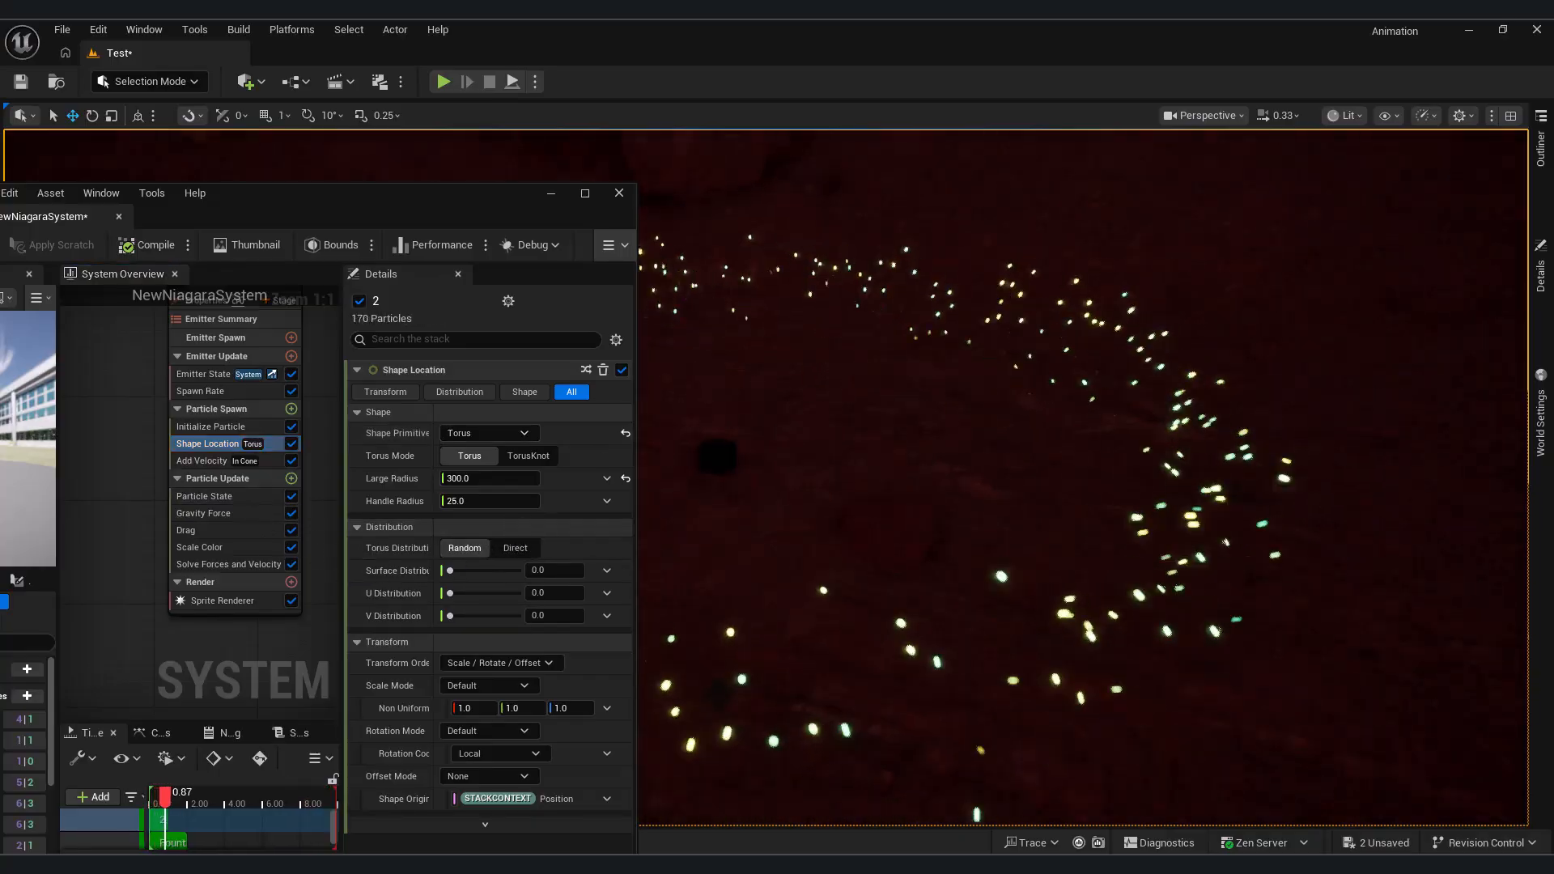
left_click(473, 478)
type("200")
key("Return")
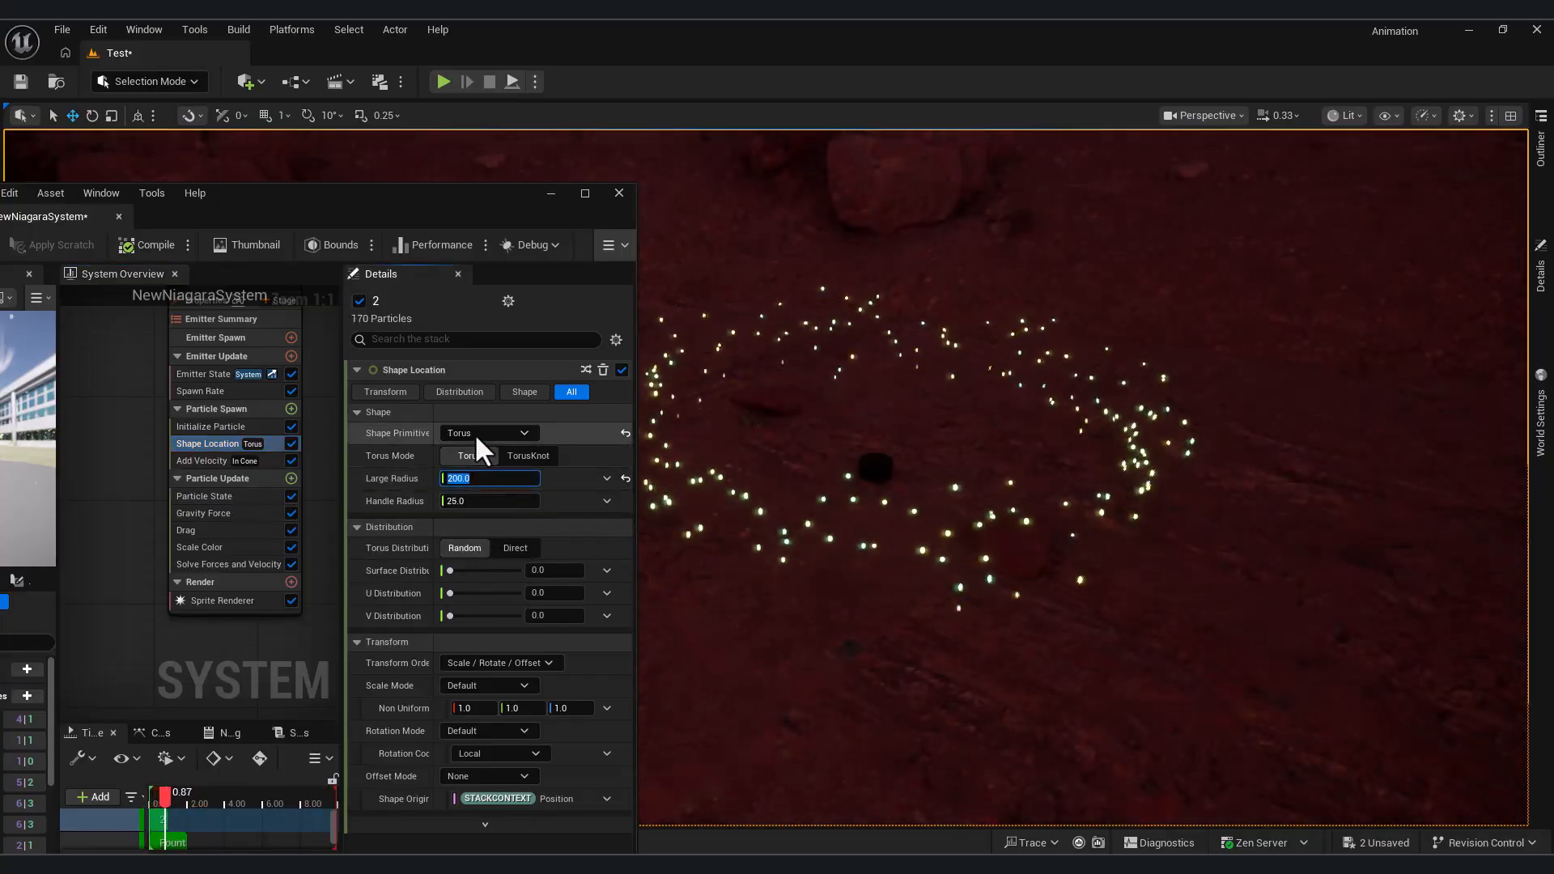
Set emitter 2's SpawnRate to 800 and view the particle ring in the level
left_click_drag(491, 212, 371, 222)
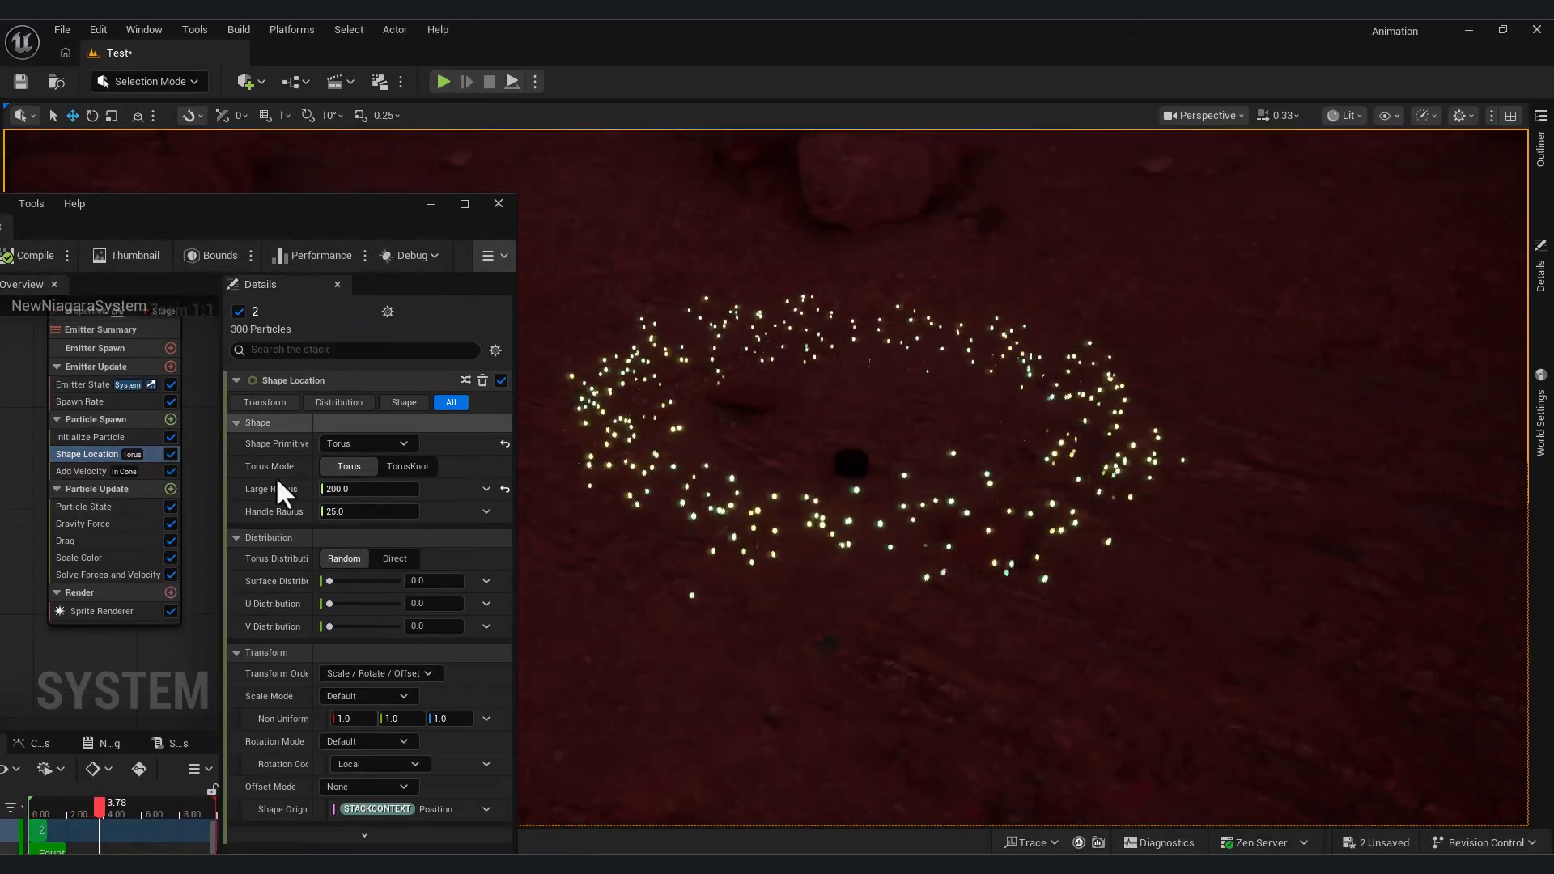
left_click(100, 437)
left_click(91, 401)
left_click(380, 402)
type("800")
key("Return")
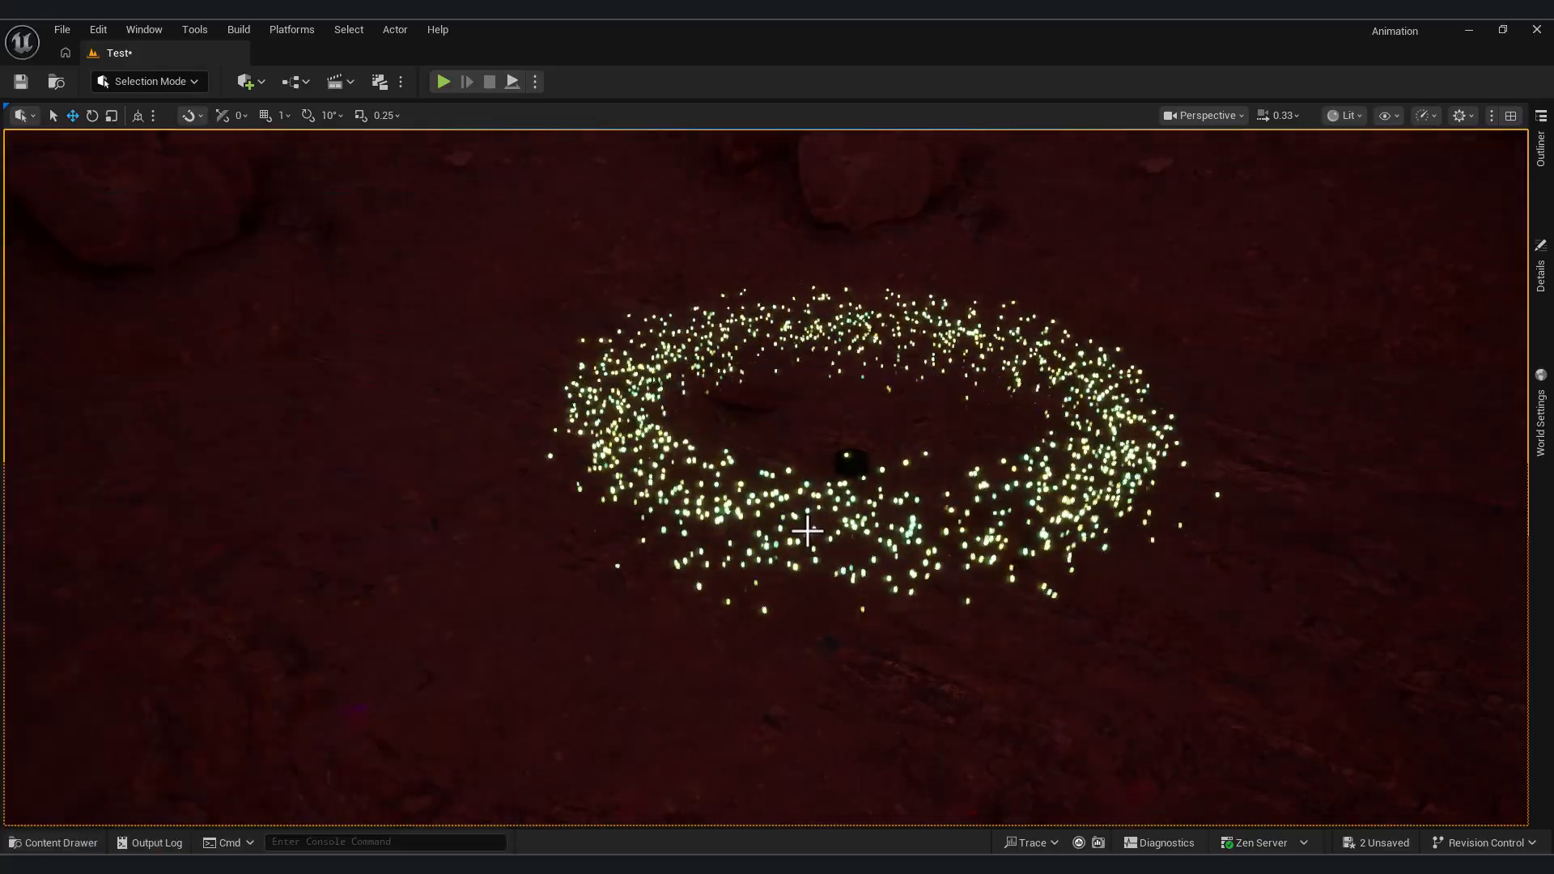
key("w")
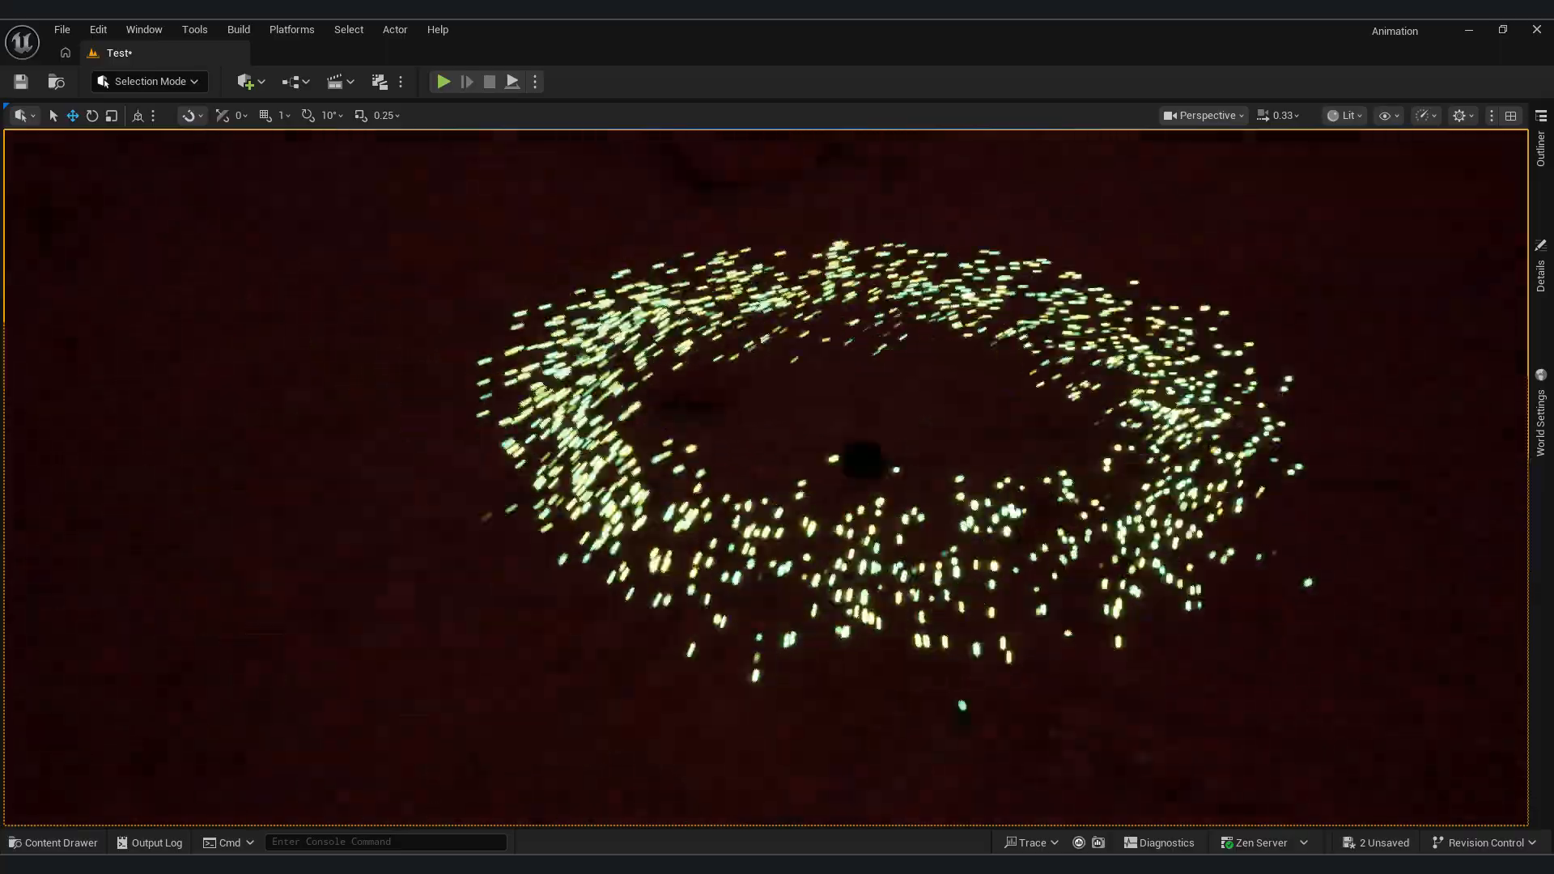